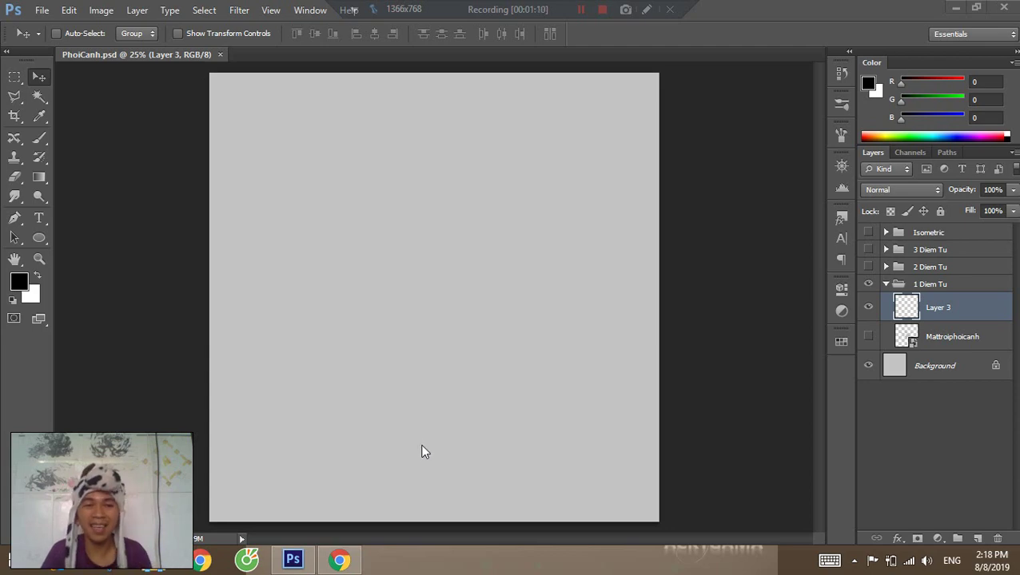
Switch to Chrome and preview the ArtStation anime road background among the images related to the anime background search.
{"action": "left_click", "coordinate": [344, 561]}
{"action": "left_click", "coordinate": [294, 560]}
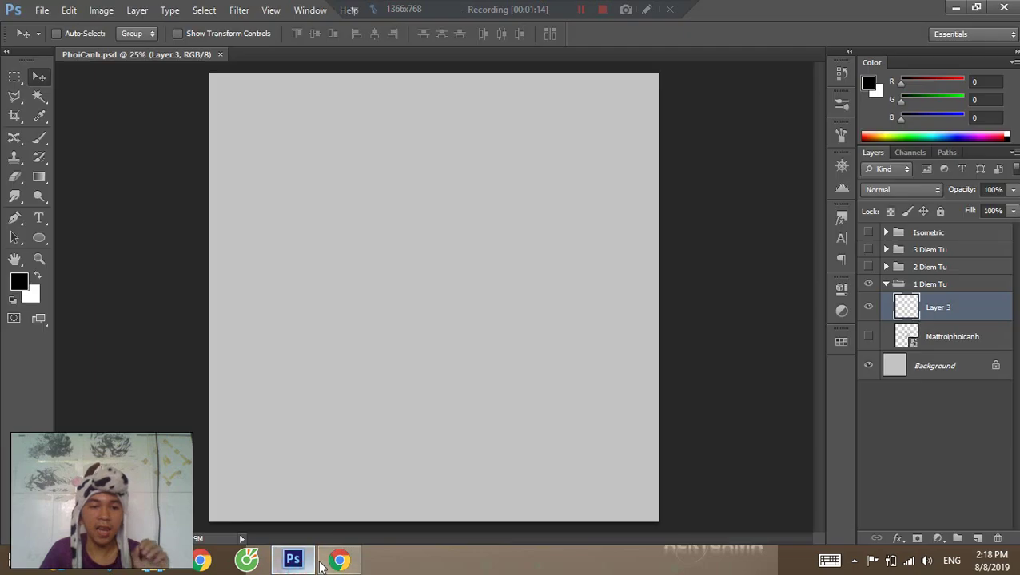
{"action": "left_click", "coordinate": [340, 561]}
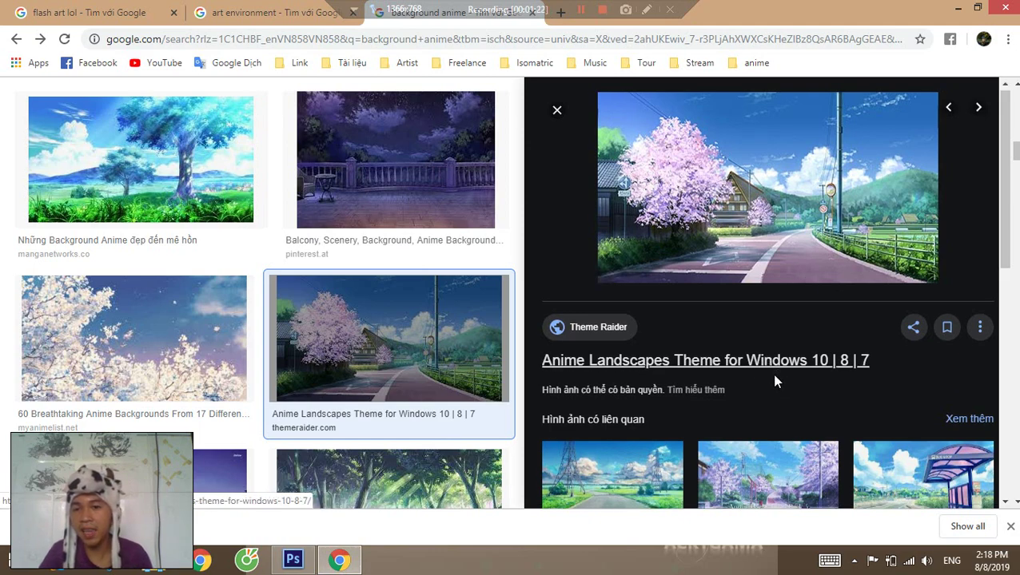
{"action": "scroll", "coordinate": [773, 382], "scroll_direction": "down", "scroll_amount": 1}
{"action": "left_click", "coordinate": [901, 429]}
{"action": "scroll", "coordinate": [817, 400], "scroll_direction": "down", "scroll_amount": 4}
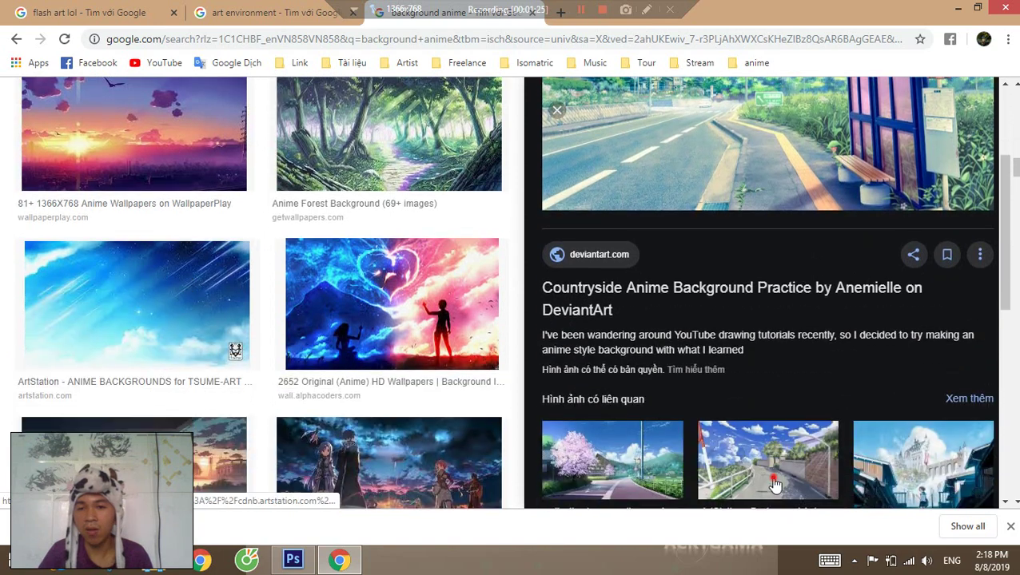
{"action": "left_click", "coordinate": [773, 484]}
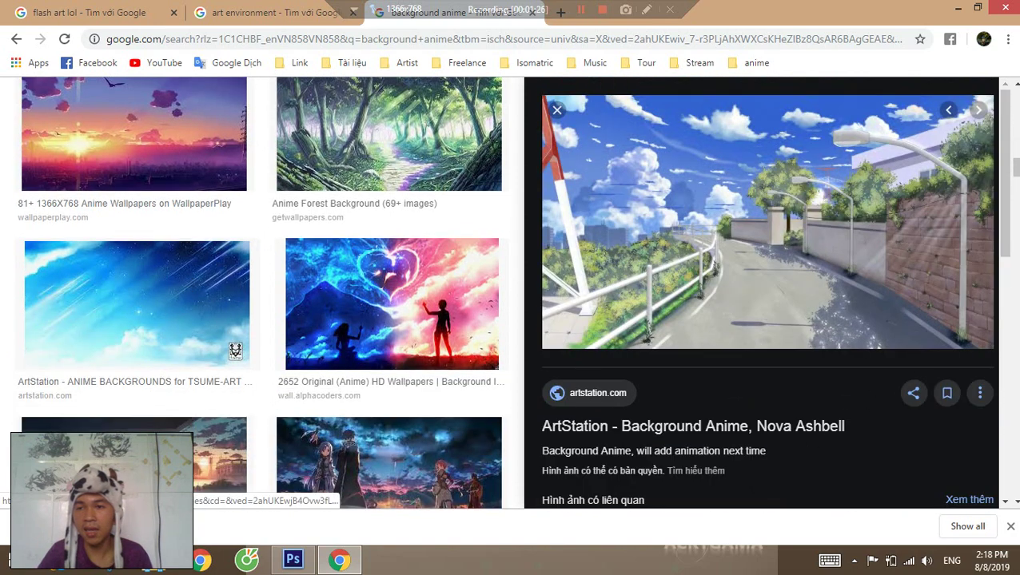
Browse further related anime road scenes and preview the 2461x1385 landscape with road, buildings and trees from wallpapermaiden.com.
{"action": "scroll", "coordinate": [644, 361], "scroll_direction": "down", "scroll_amount": 3}
{"action": "left_click", "coordinate": [645, 360]}
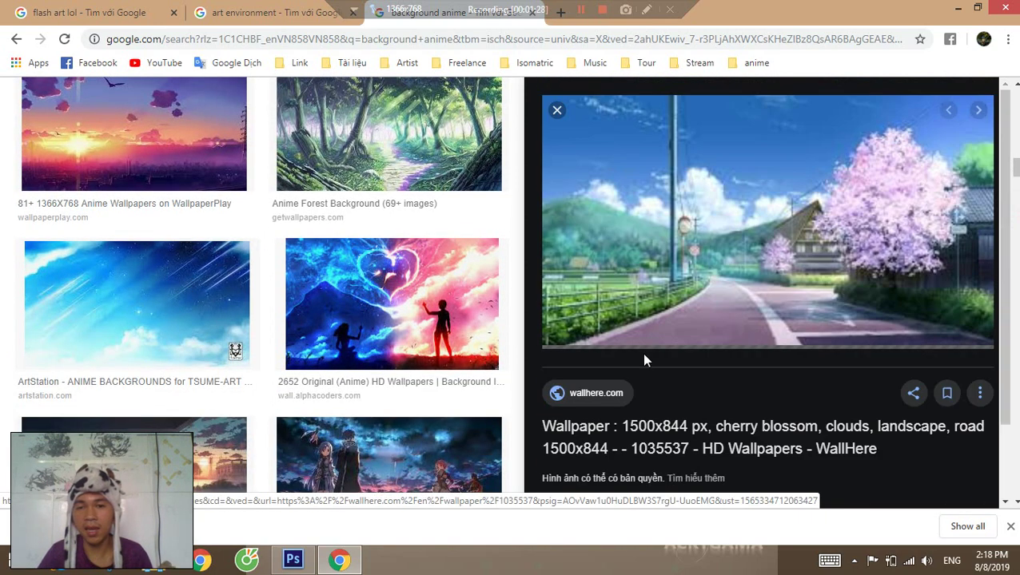
{"action": "scroll", "coordinate": [803, 394], "scroll_direction": "down", "scroll_amount": 4}
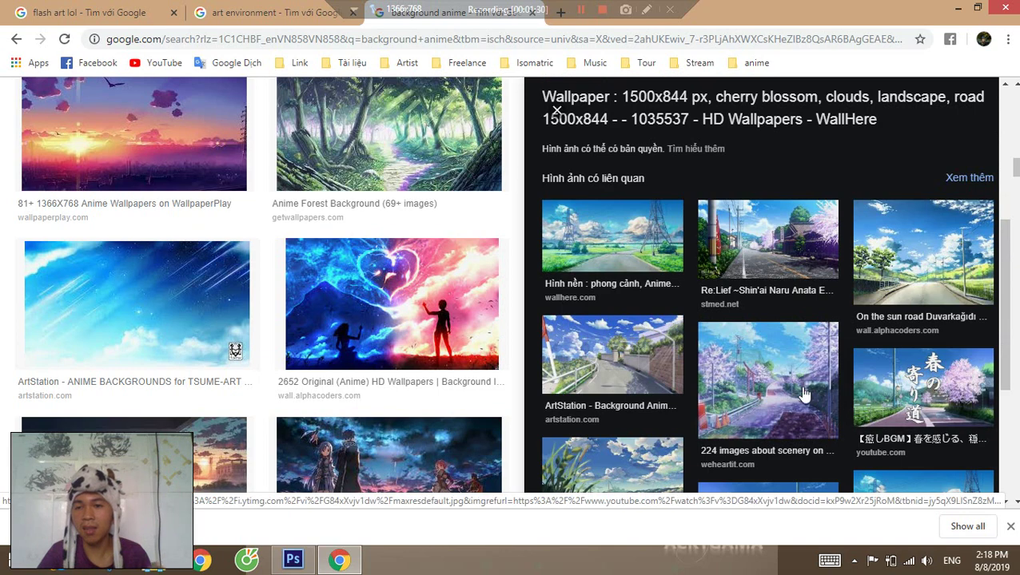
{"action": "left_click", "coordinate": [804, 395]}
{"action": "scroll", "coordinate": [995, 346], "scroll_direction": "down", "scroll_amount": 5}
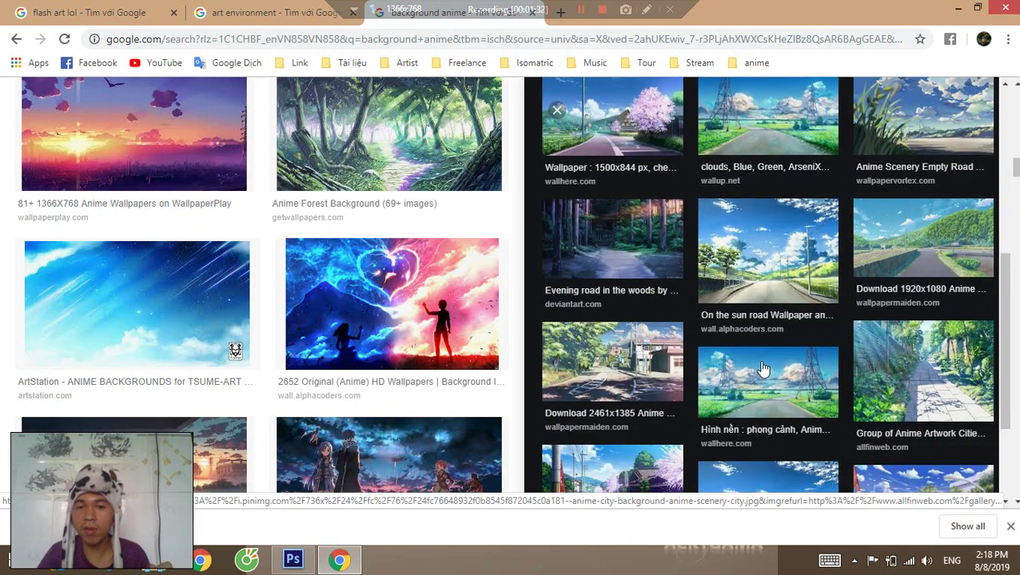
{"action": "left_click", "coordinate": [663, 361]}
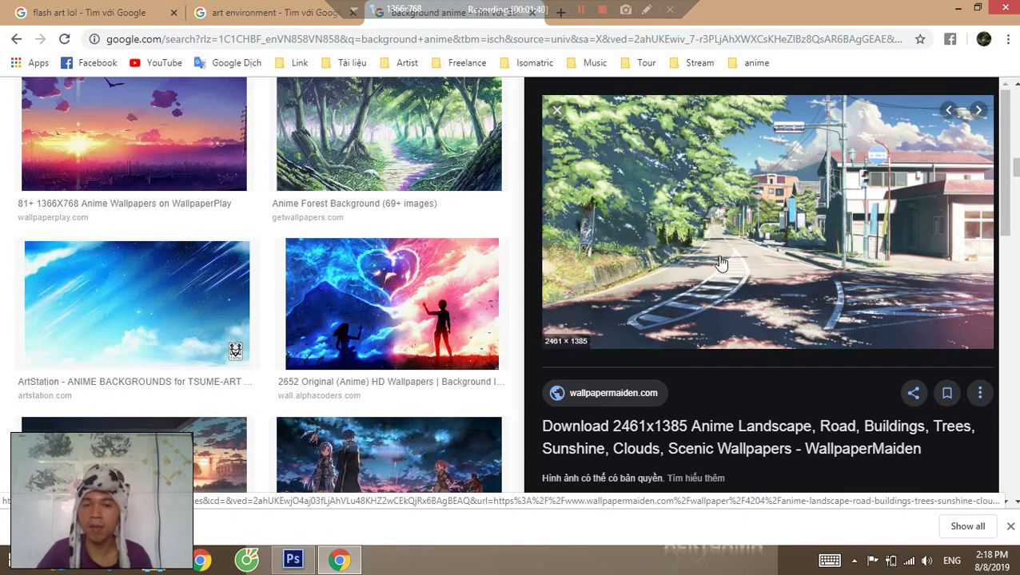
Examine the perspective of the road, buildings and trees in the previewed 2461x1385 anime landscape.
{"action": "mouse_move", "coordinate": [1005, 166]}
{"action": "left_mouse_down"}
{"action": "mouse_move", "coordinate": [1005, 178]}
{"action": "mouse_move", "coordinate": [1008, 146]}
{"action": "left_mouse_up"}
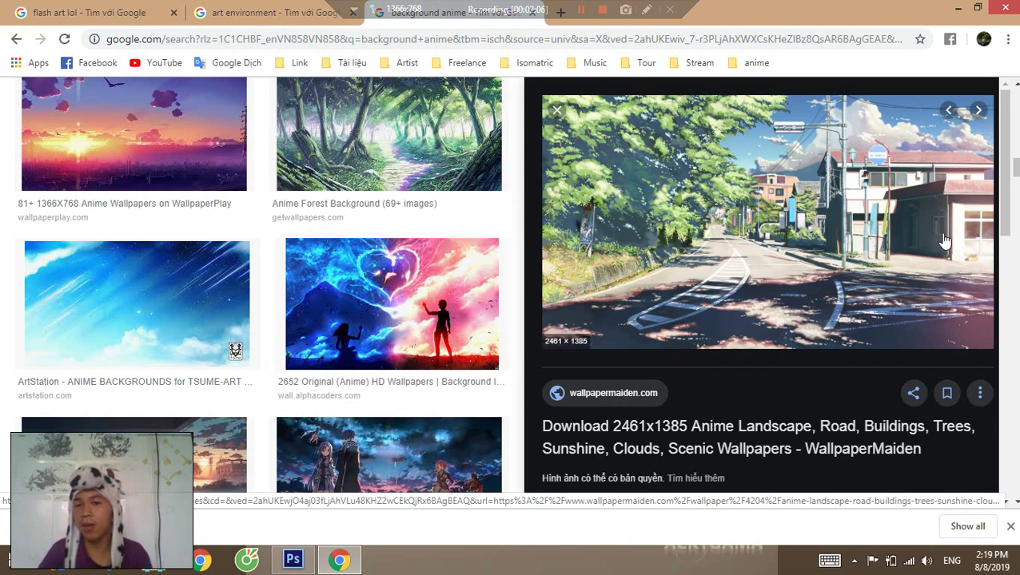
{"action": "scroll", "coordinate": [1004, 192], "scroll_direction": "down", "scroll_amount": 2}
{"action": "scroll", "coordinate": [1004, 192], "scroll_direction": "up", "scroll_amount": 2}
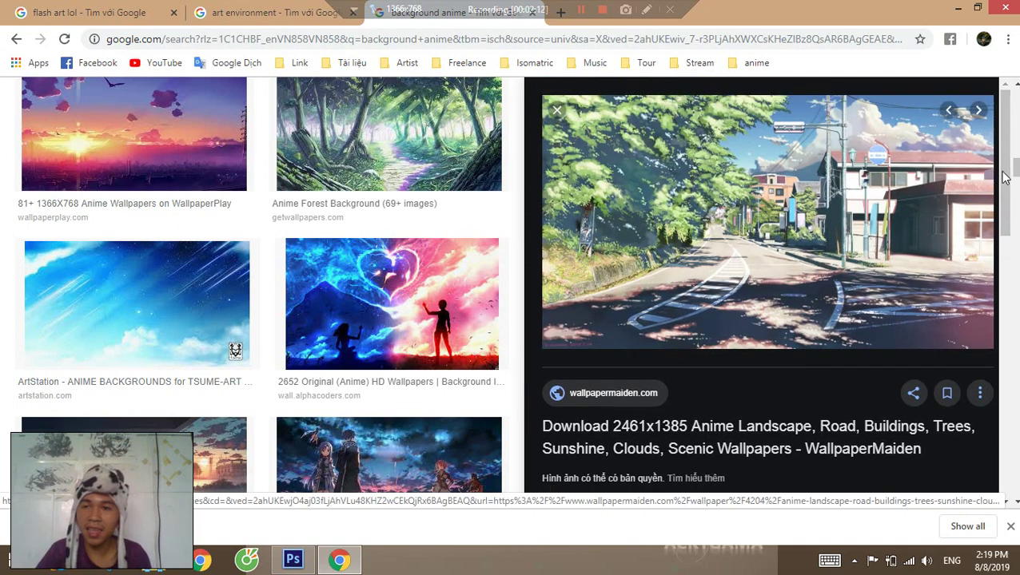
{"action": "scroll", "coordinate": [1004, 184], "scroll_direction": "down", "scroll_amount": 2}
{"action": "scroll", "coordinate": [1004, 184], "scroll_direction": "up", "scroll_amount": 2}
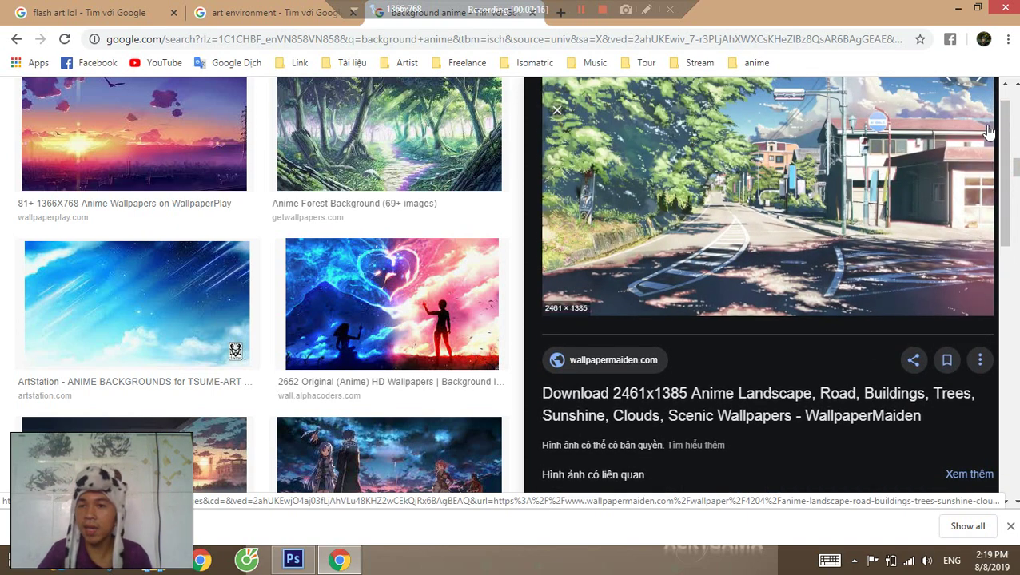
{"action": "scroll", "coordinate": [991, 159], "scroll_direction": "up", "scroll_amount": 1}
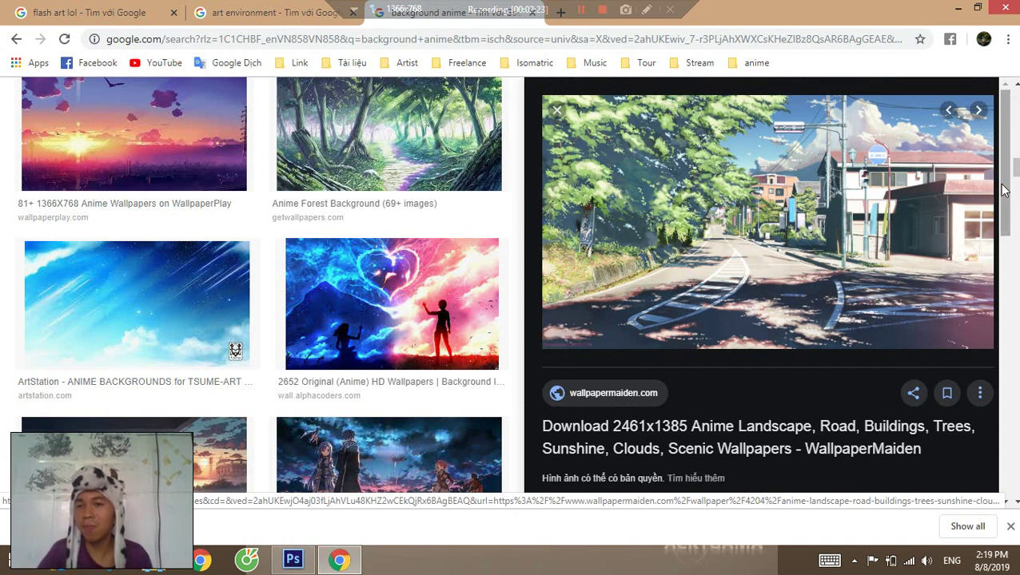
{"action": "scroll", "coordinate": [1006, 213], "scroll_direction": "down", "scroll_amount": 1}
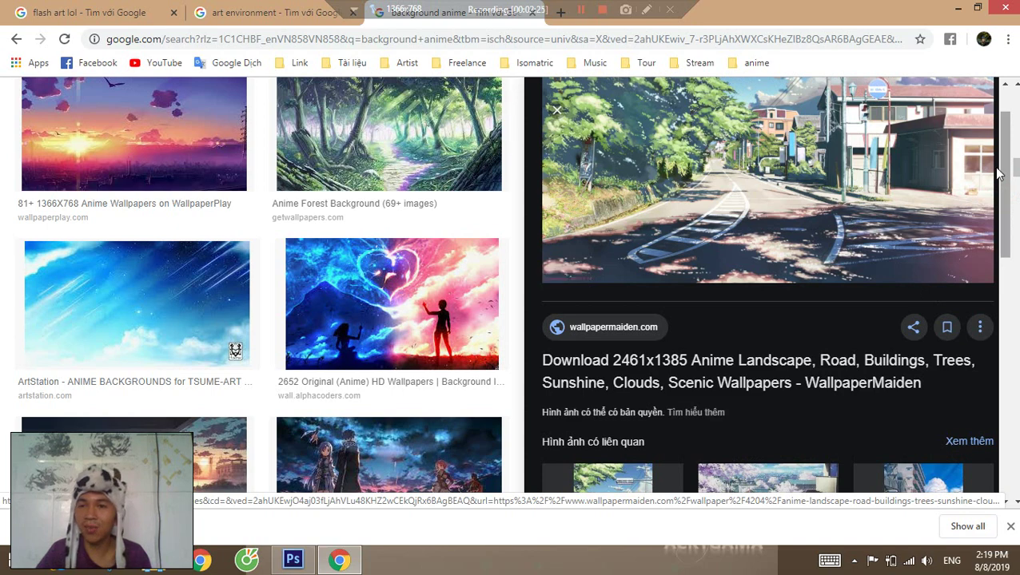
{"action": "left_click_drag", "start_coordinate": [1006, 163], "coordinate": [1012, 130]}
{"action": "scroll", "coordinate": [368, 118], "scroll_direction": "down", "scroll_amount": 1}
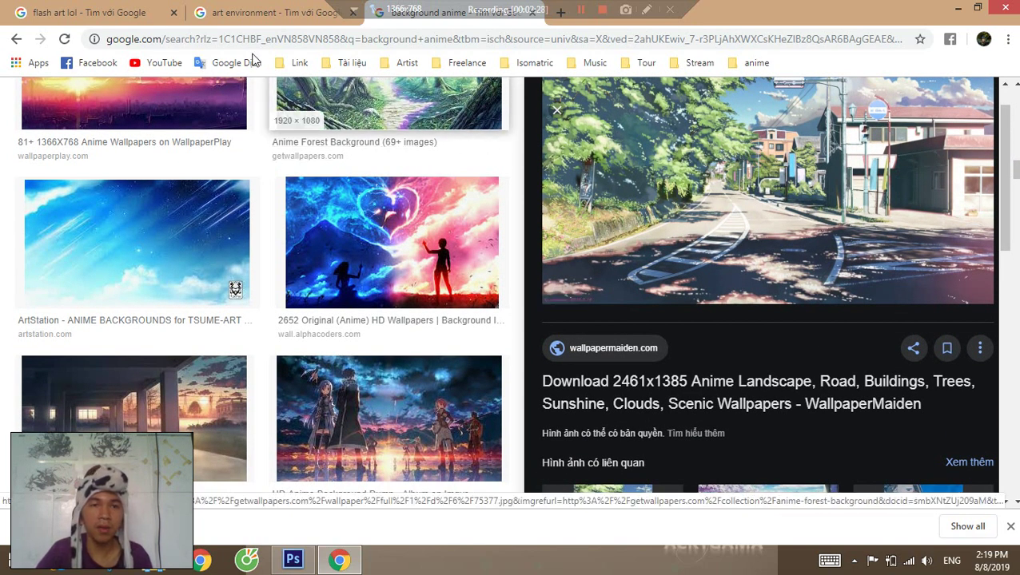
Go to the art environment results and preview the StarCraft concept art, ending on the Heart of the Swarm jungle expedition painting.
{"action": "left_click", "coordinate": [276, 13]}
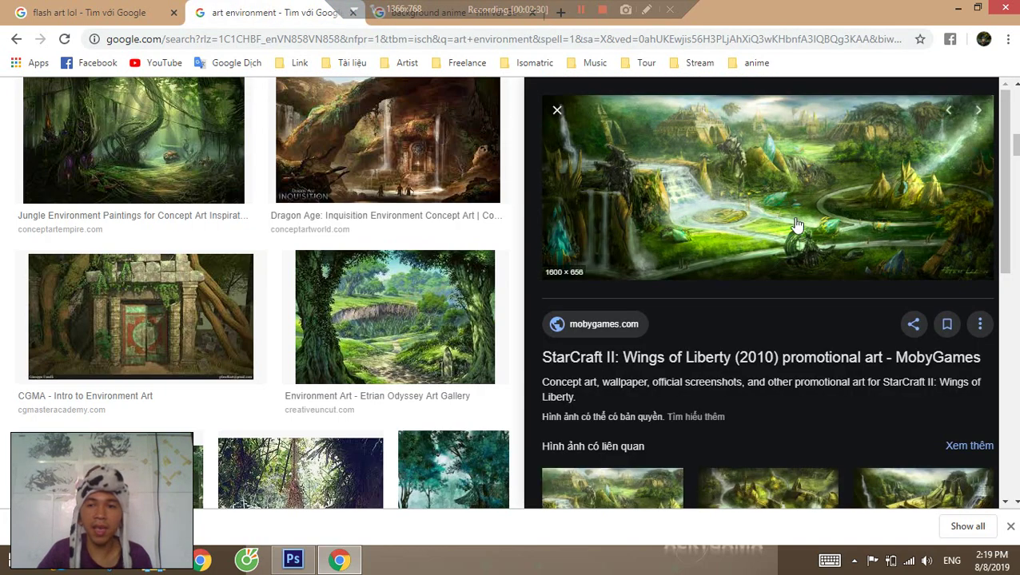
{"action": "scroll", "coordinate": [791, 266], "scroll_direction": "down", "scroll_amount": 1}
{"action": "left_click", "coordinate": [769, 425]}
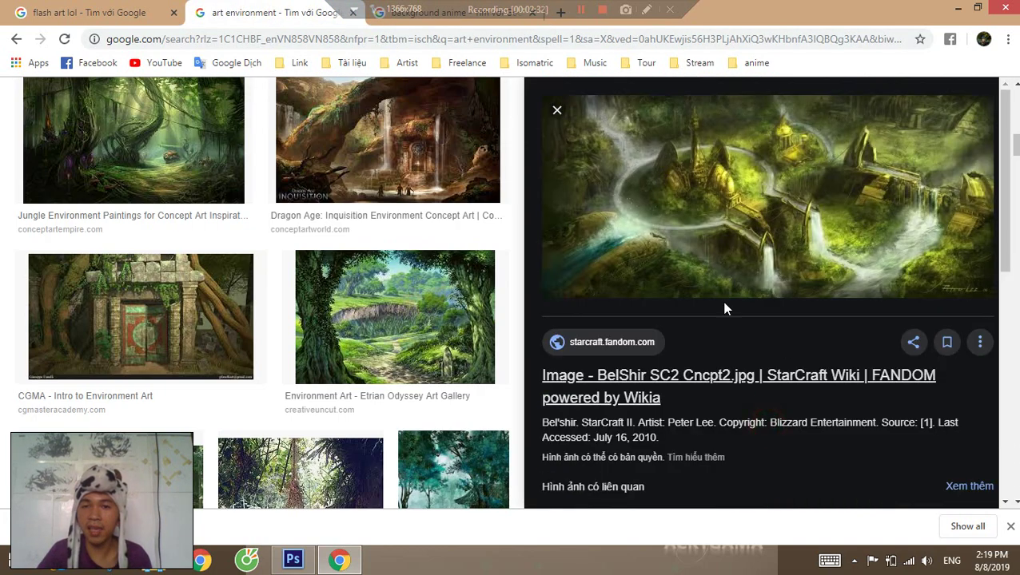
{"action": "scroll", "coordinate": [719, 347], "scroll_direction": "down", "scroll_amount": 5}
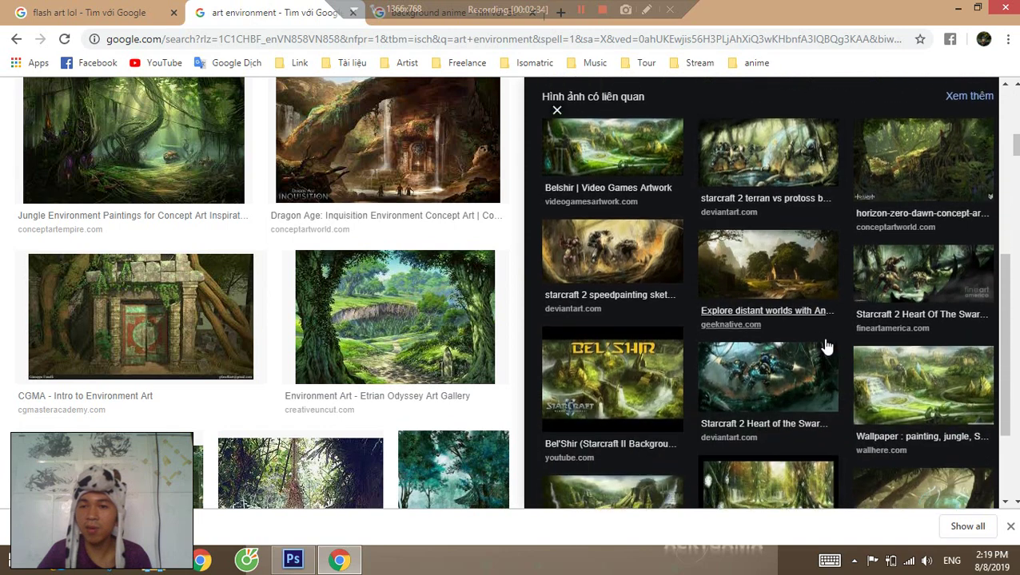
{"action": "left_click", "coordinate": [900, 274]}
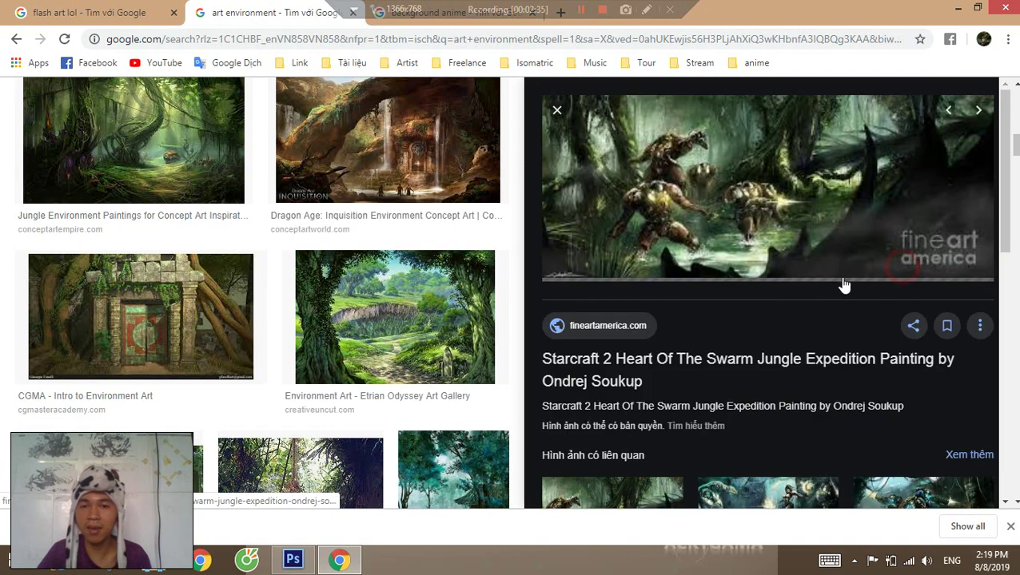
Go to the flash art lol results and preview the Blood Moon Pyke fanart from therookies.co among the related images.
{"action": "left_click", "coordinate": [104, 12]}
{"action": "scroll", "coordinate": [803, 256], "scroll_direction": "down", "scroll_amount": 2}
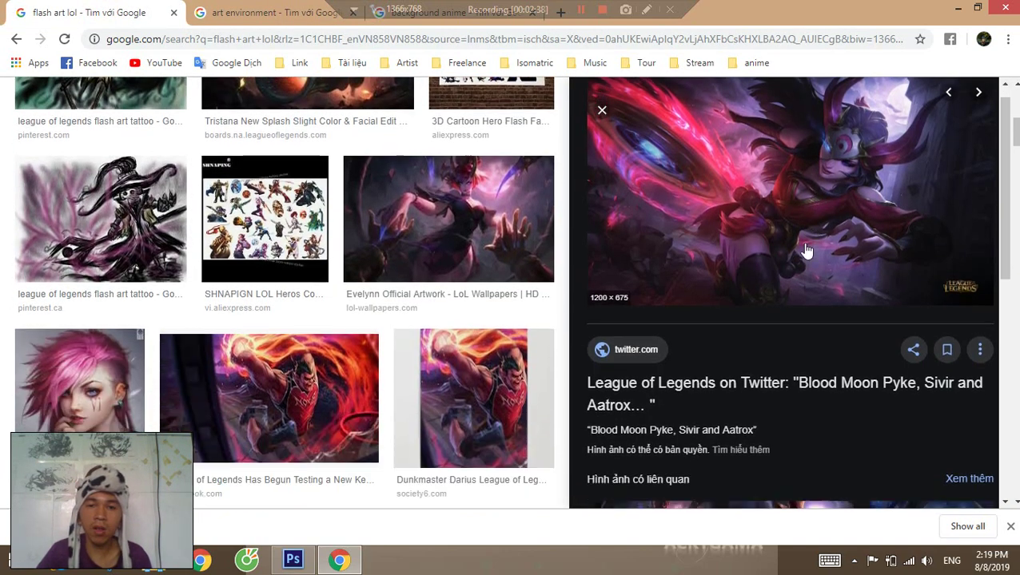
{"action": "scroll", "coordinate": [797, 261], "scroll_direction": "down", "scroll_amount": 2}
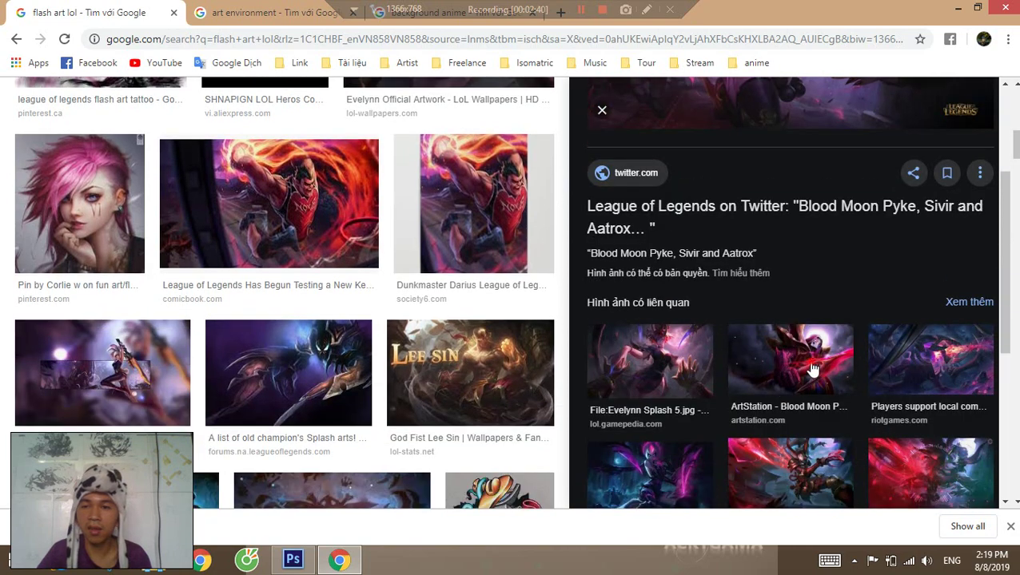
{"action": "left_click", "coordinate": [811, 369]}
{"action": "scroll", "coordinate": [871, 320], "scroll_direction": "down", "scroll_amount": 3}
{"action": "left_click", "coordinate": [933, 344]}
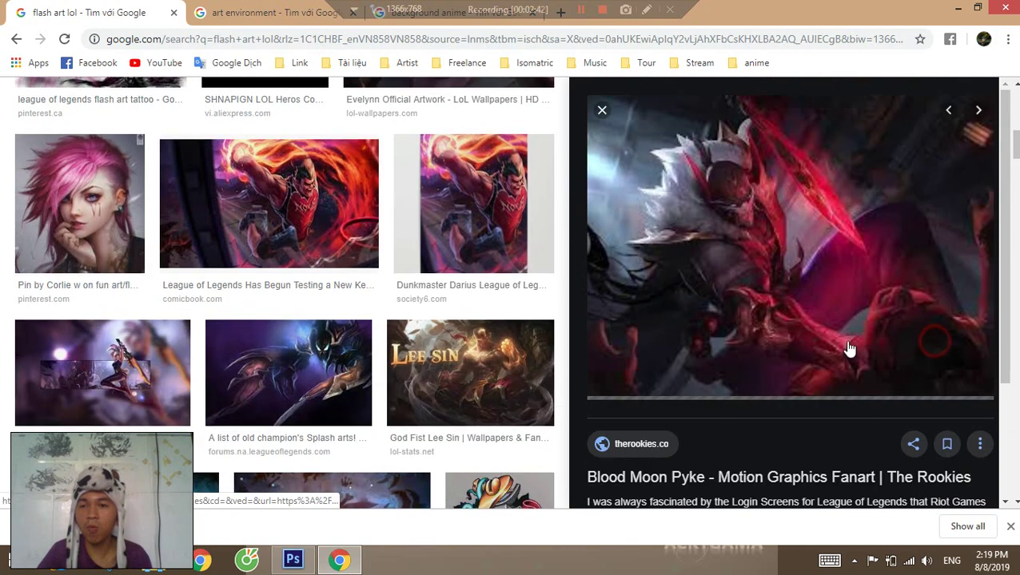
Examine the Blood Moon Pyke illustration and the other League of Legends splash art in the results.
{"action": "scroll", "coordinate": [772, 352], "scroll_direction": "up", "scroll_amount": 1}
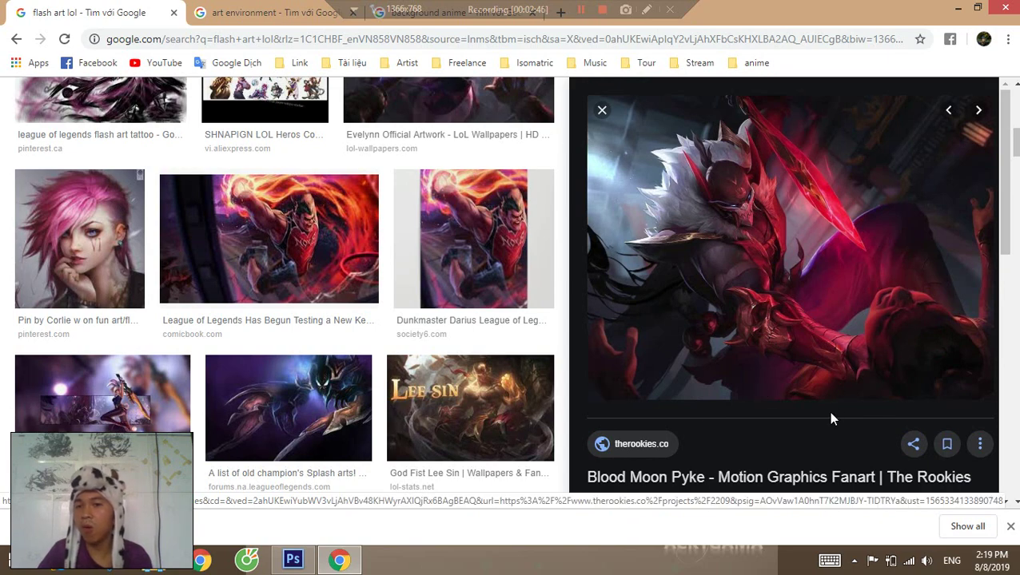
{"action": "scroll", "coordinate": [831, 415], "scroll_direction": "down", "scroll_amount": 5}
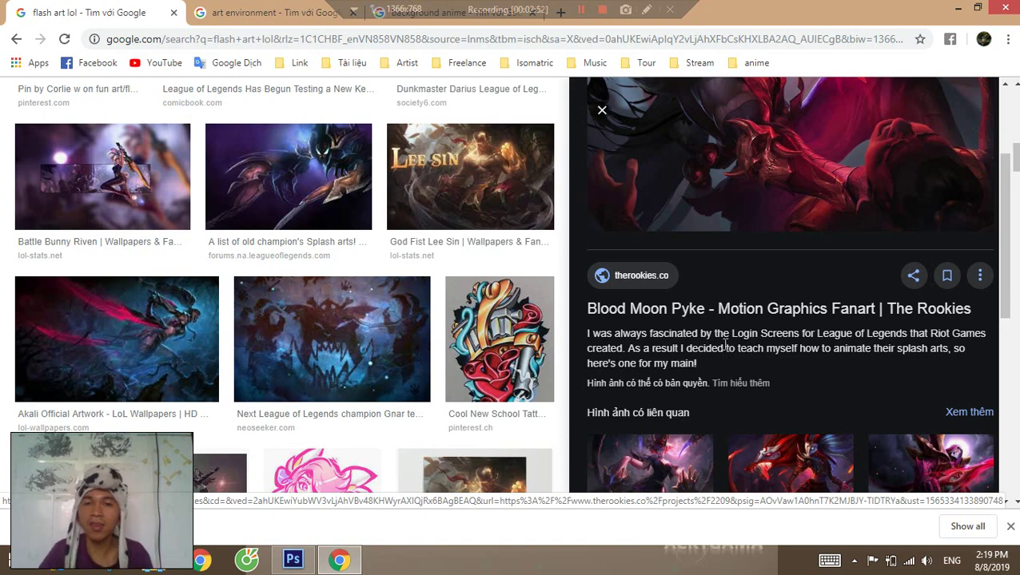
{"action": "scroll", "coordinate": [774, 298], "scroll_direction": "down", "scroll_amount": 4}
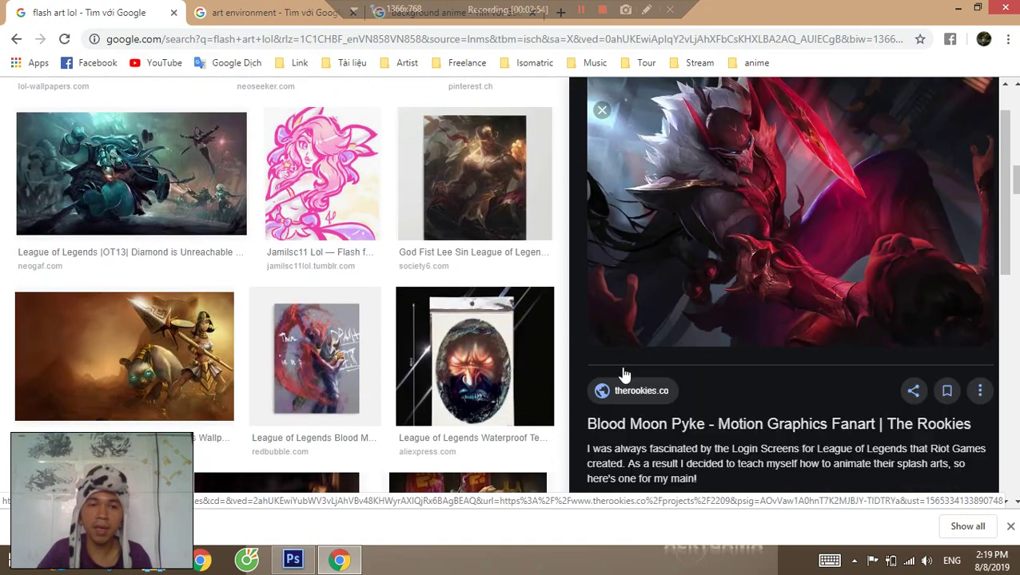
{"action": "scroll", "coordinate": [624, 375], "scroll_direction": "up", "scroll_amount": 1}
{"action": "scroll", "coordinate": [457, 240], "scroll_direction": "up", "scroll_amount": 5}
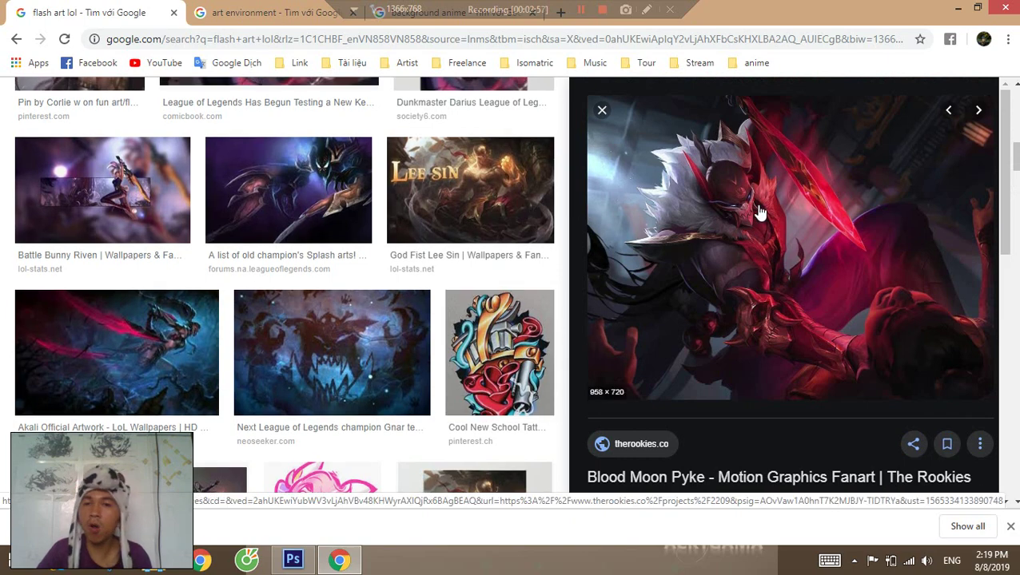
{"action": "scroll", "coordinate": [720, 301], "scroll_direction": "up", "scroll_amount": 1}
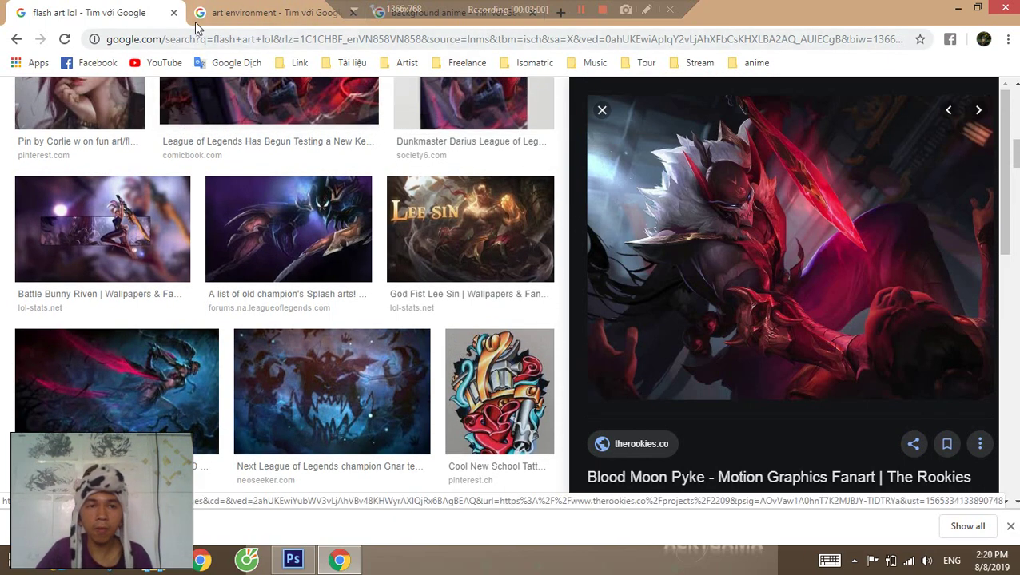
Open a new browser tab for another search.
{"action": "left_click", "coordinate": [560, 16]}
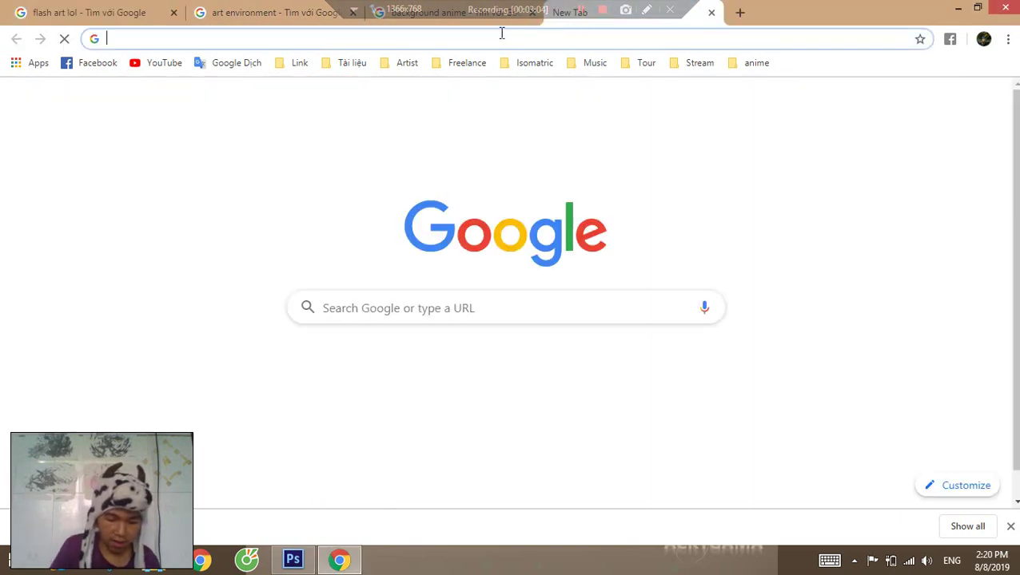
{"action": "type", "text": "phoi c"}
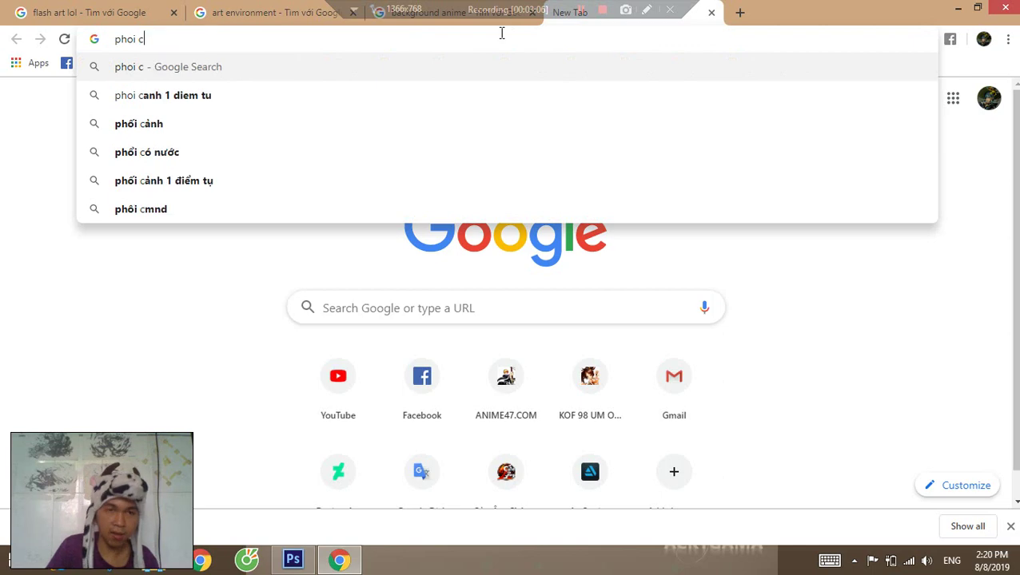
{"action": "key", "text": "BackSpace"}
{"action": "key", "text": "BackSpace"}
{"action": "key", "text": "BackSpace"}
{"action": "key", "text": "BackSpace"}
{"action": "key", "text": "BackSpace"}
{"action": "key", "text": "BackSpace"}
Search Google for "game clash of clans".
{"action": "type", "text": "game clash o"}
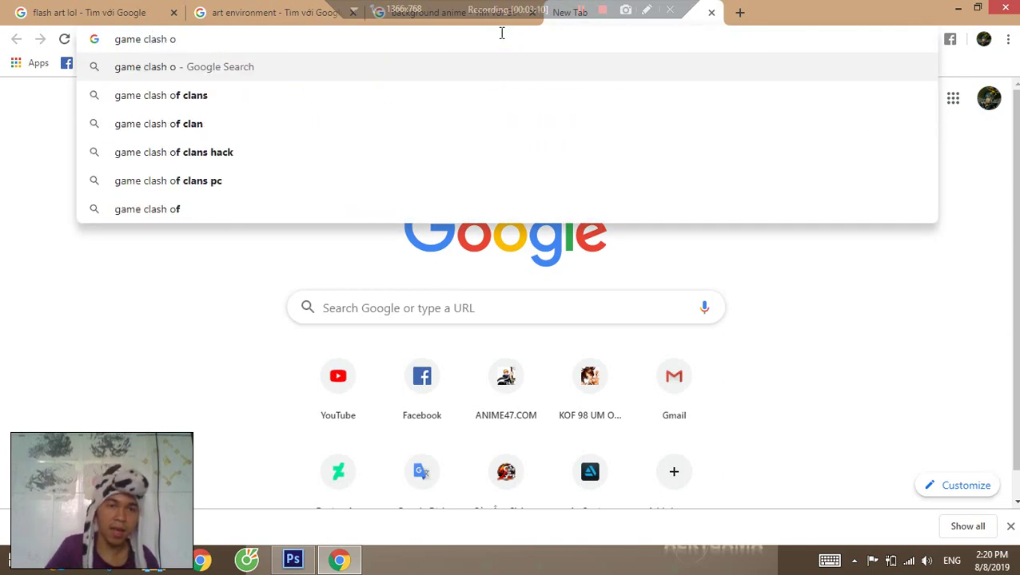
{"action": "key", "text": "Down"}
{"action": "key", "text": "Return"}
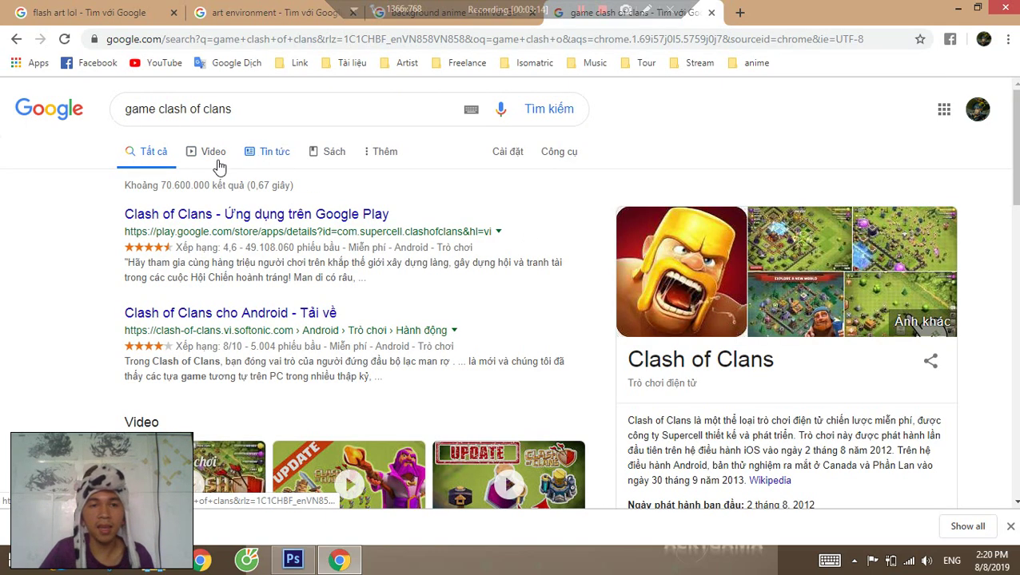
Check the news results, return to all results and refine the search to "game clash of clans image".
{"action": "left_click", "coordinate": [272, 154]}
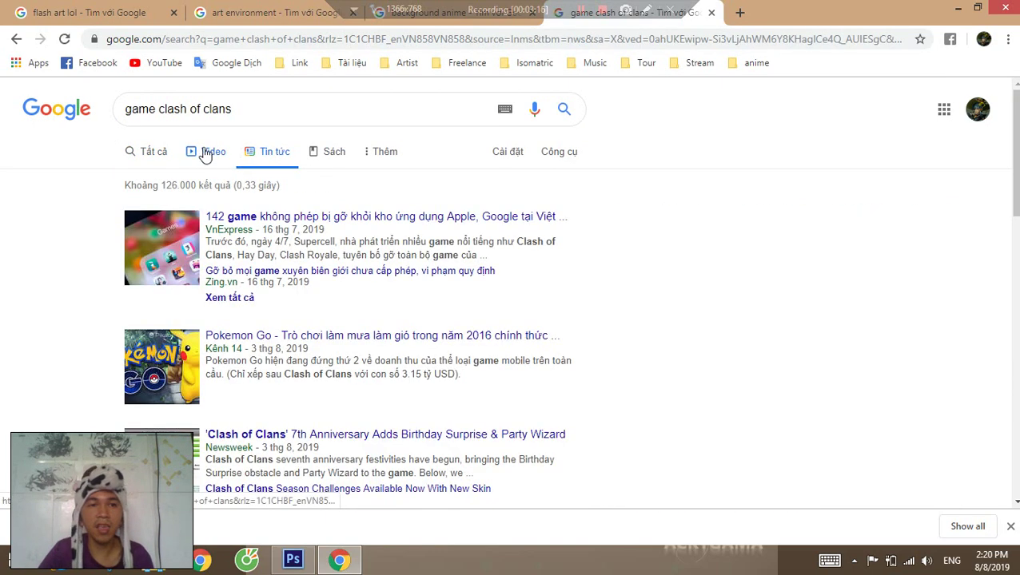
{"action": "left_click", "coordinate": [153, 152]}
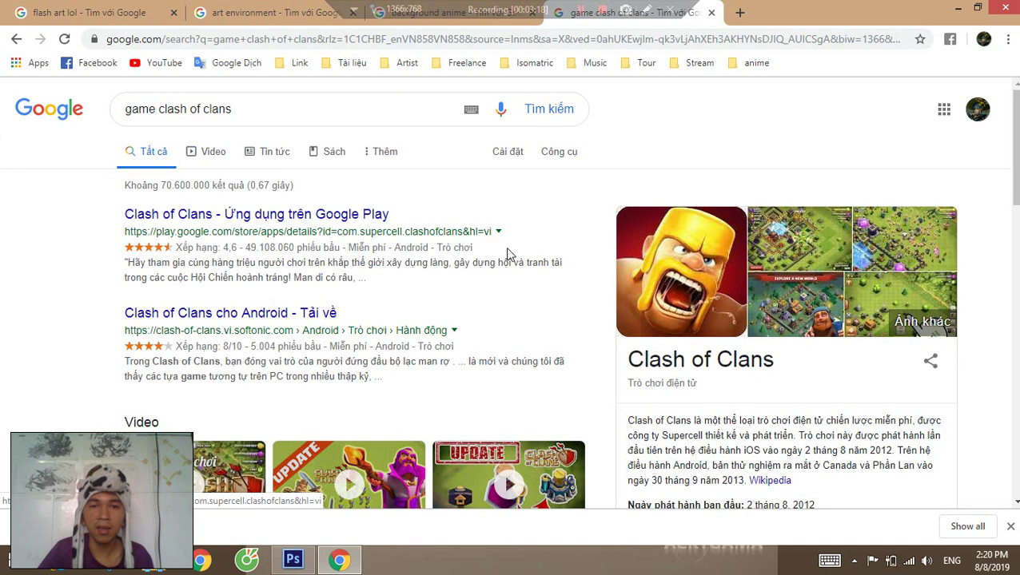
{"action": "left_click", "coordinate": [258, 109]}
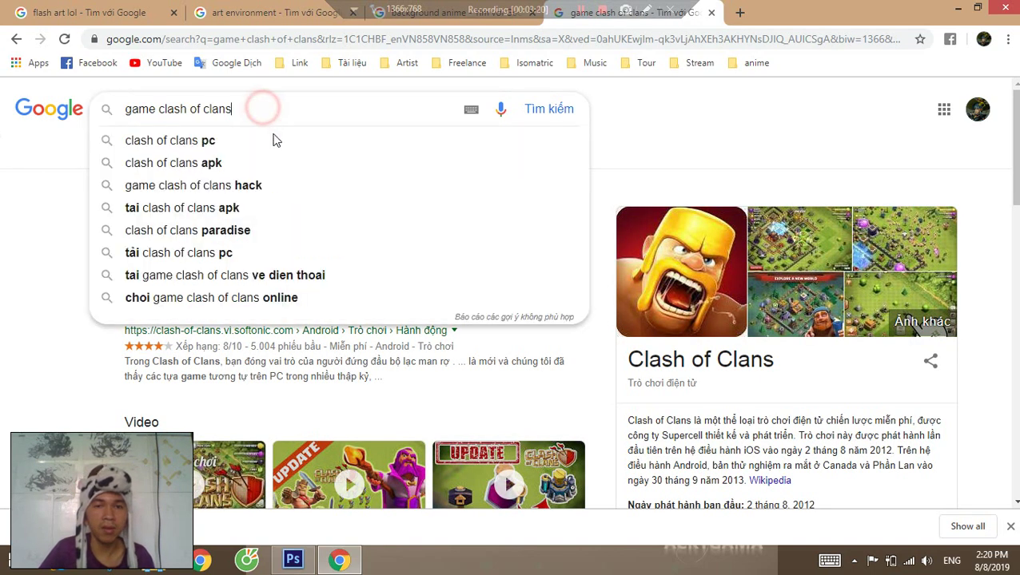
{"action": "type", "text": "imga"}
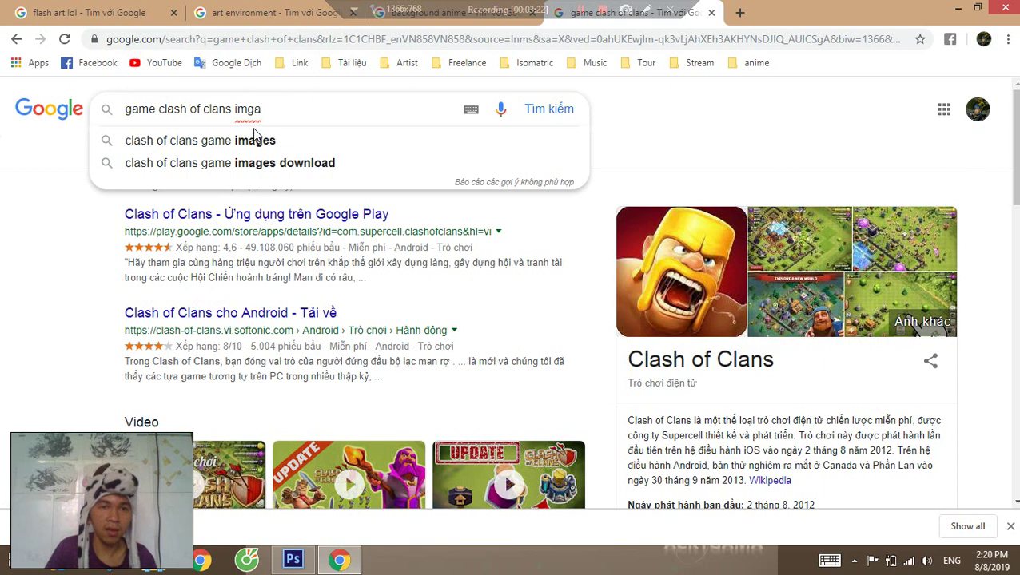
{"action": "key", "text": "BackSpace"}
{"action": "key", "text": "BackSpace"}
{"action": "type", "text": "age"}
{"action": "key", "text": "Return"}
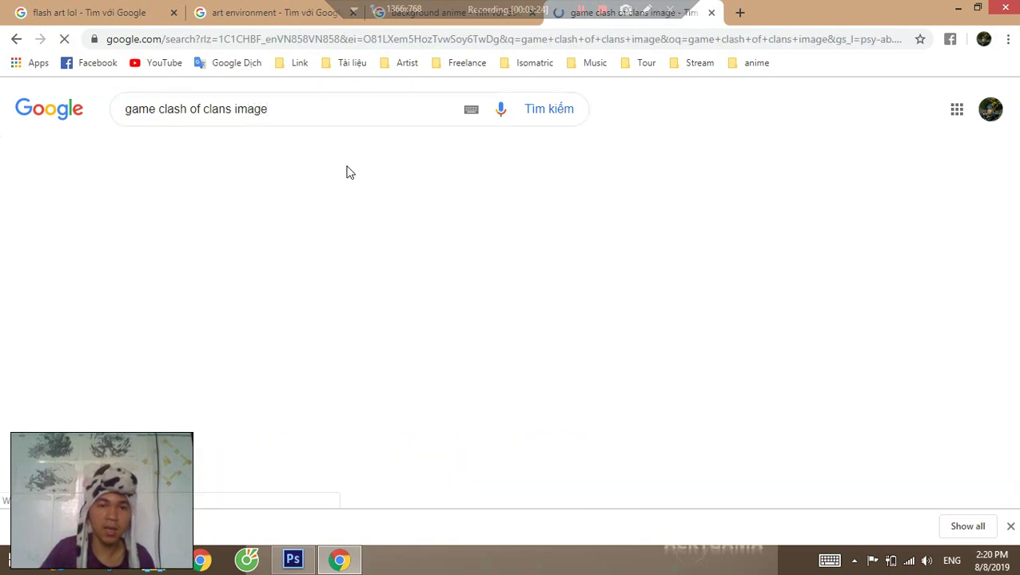
Show the image results for "game clash of clans image" and preview the Polygon and Geek.com village screenshots.
{"action": "left_click", "coordinate": [333, 156]}
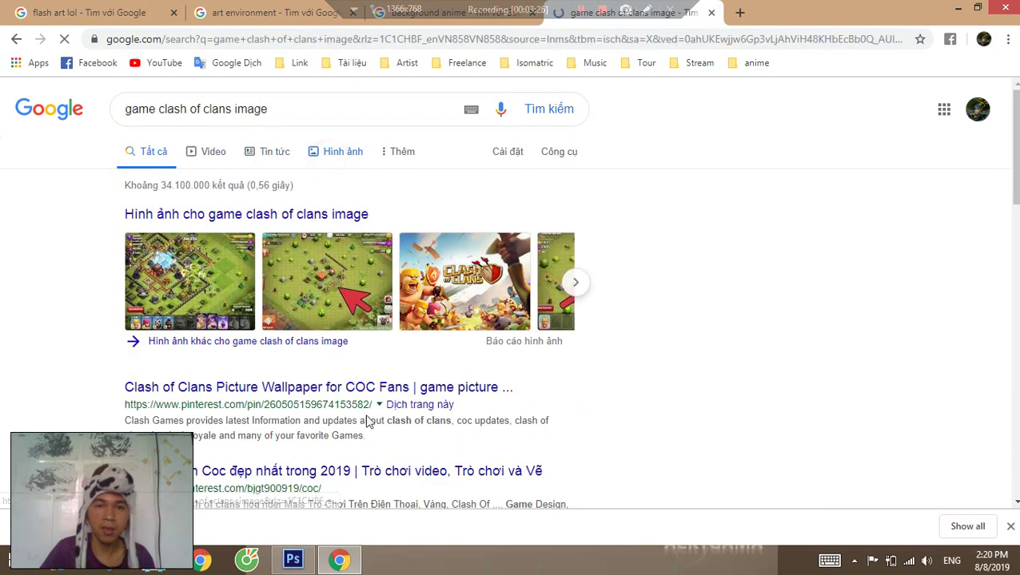
{"action": "left_click", "coordinate": [620, 313]}
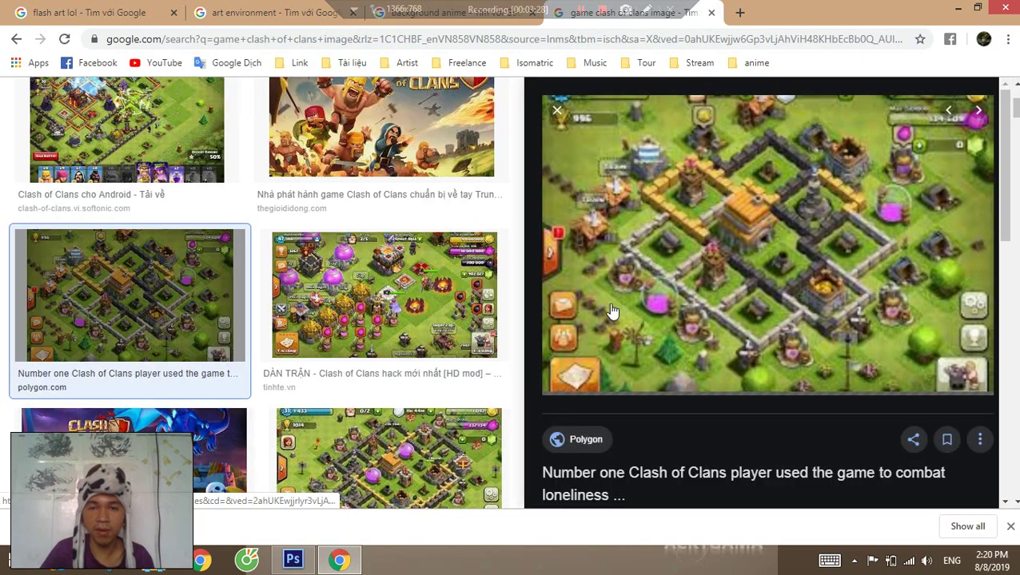
{"action": "scroll", "coordinate": [386, 292], "scroll_direction": "down", "scroll_amount": 2}
{"action": "left_click", "coordinate": [399, 297]}
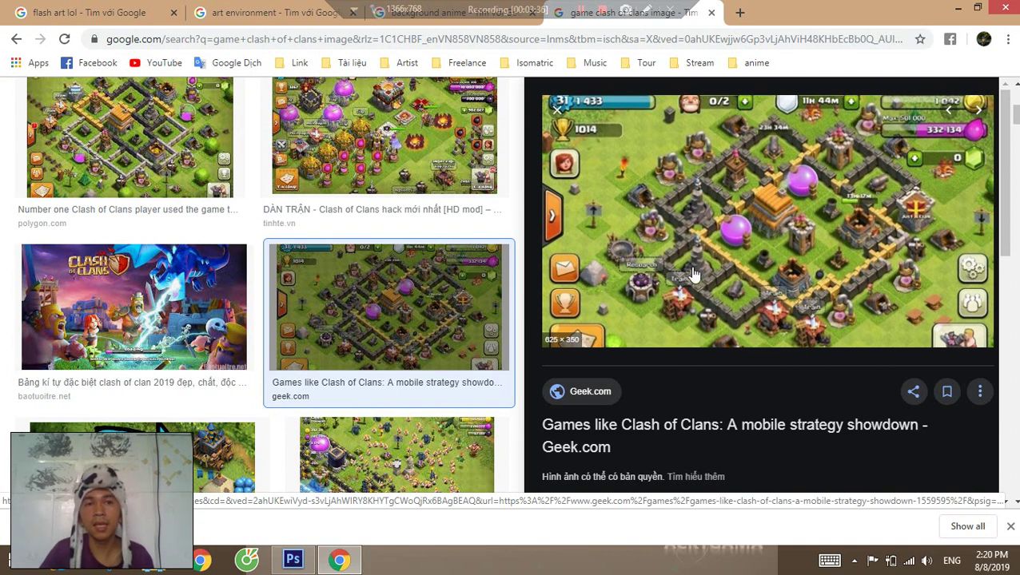
Compare the environment art, the anime road background with its related images, and the Clash of Clans village.
{"action": "left_click", "coordinate": [264, 12]}
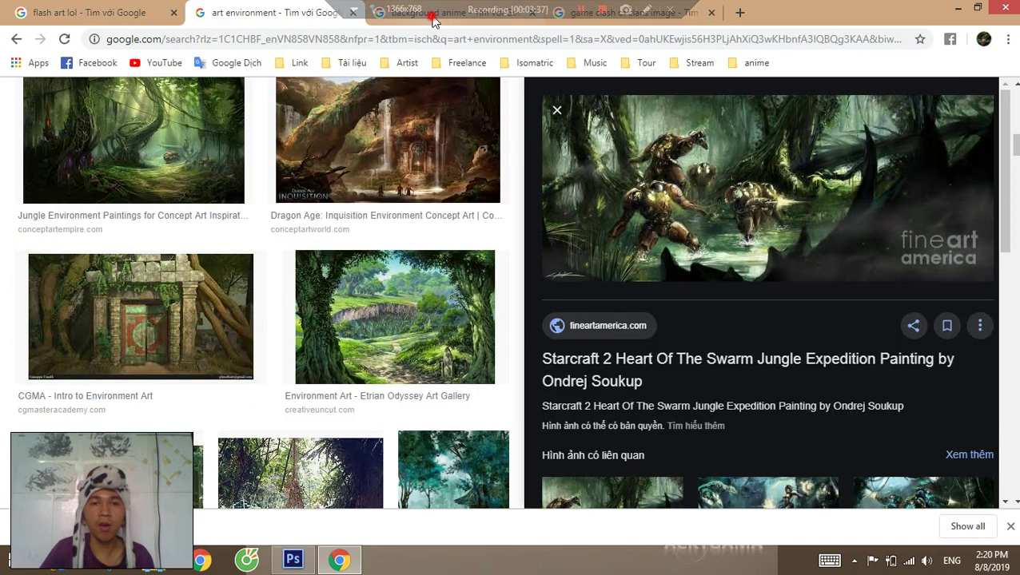
{"action": "left_click", "coordinate": [482, 22]}
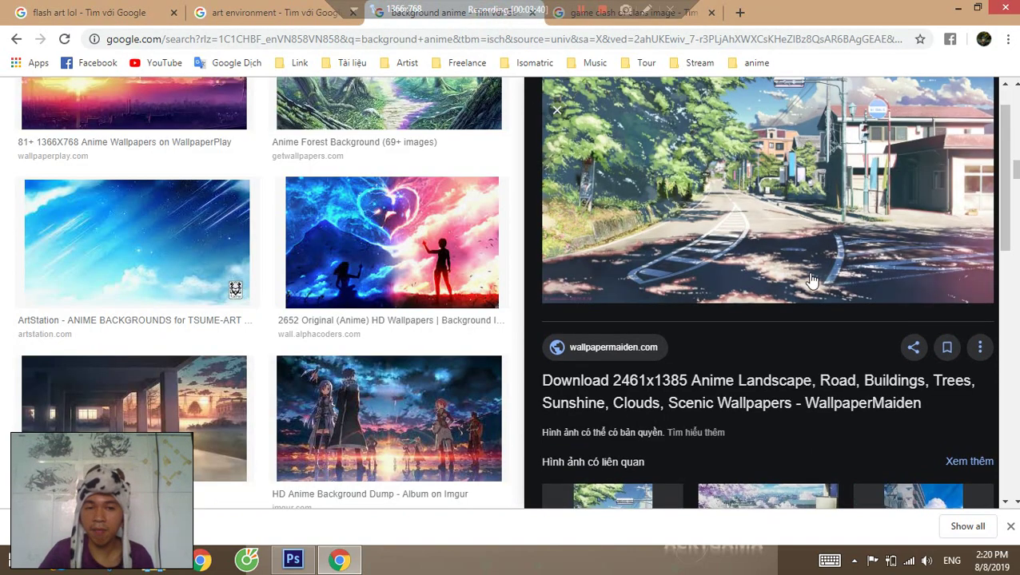
{"action": "scroll", "coordinate": [827, 216], "scroll_direction": "down", "scroll_amount": 2}
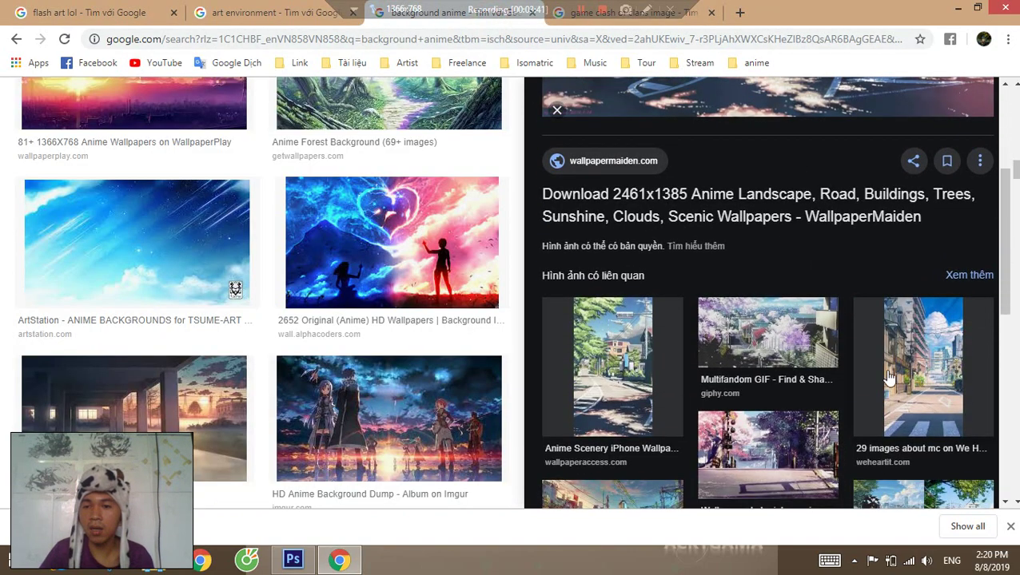
{"action": "left_click", "coordinate": [576, 20]}
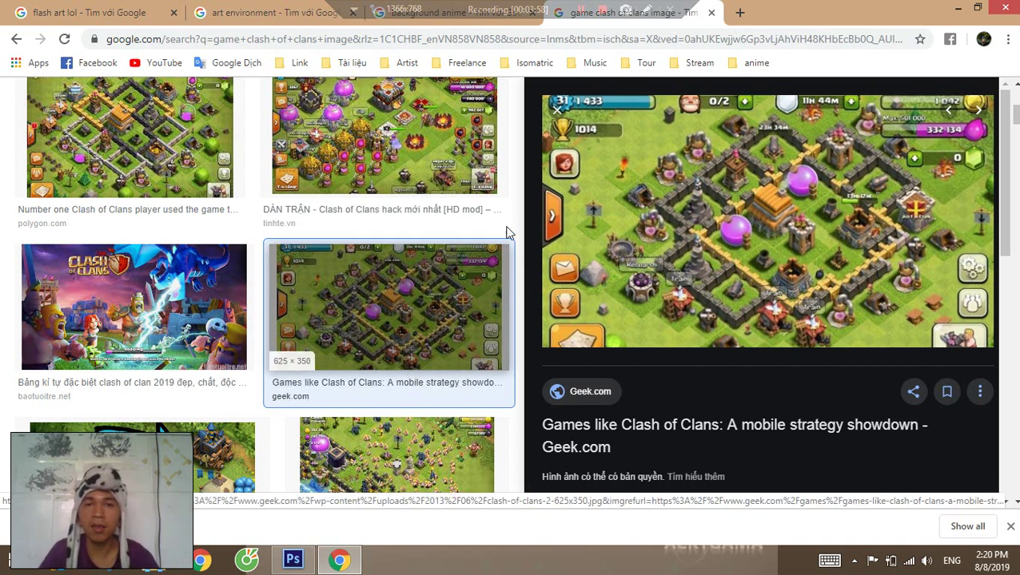
Revisit the jungle environment painting and the League of Legends results, and preview the God Fist Lee Sin artwork.
{"action": "left_click", "coordinate": [269, 20]}
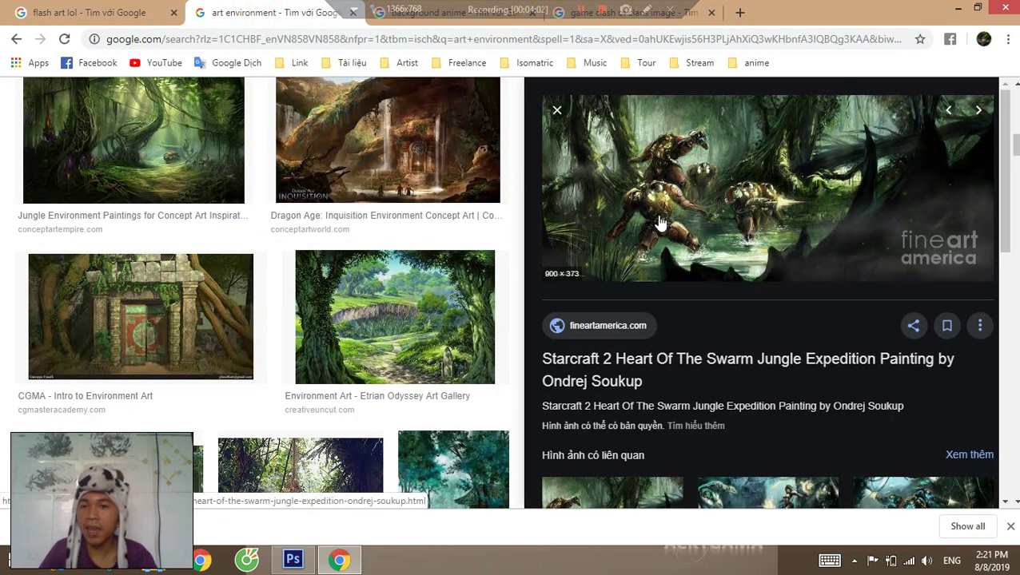
{"action": "left_click", "coordinate": [128, 11]}
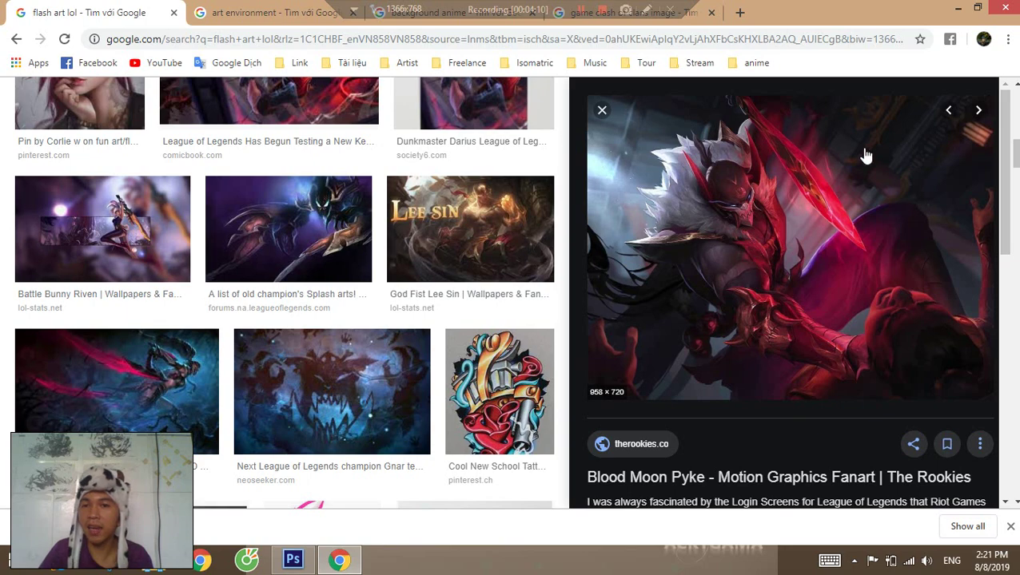
{"action": "left_click", "coordinate": [453, 232]}
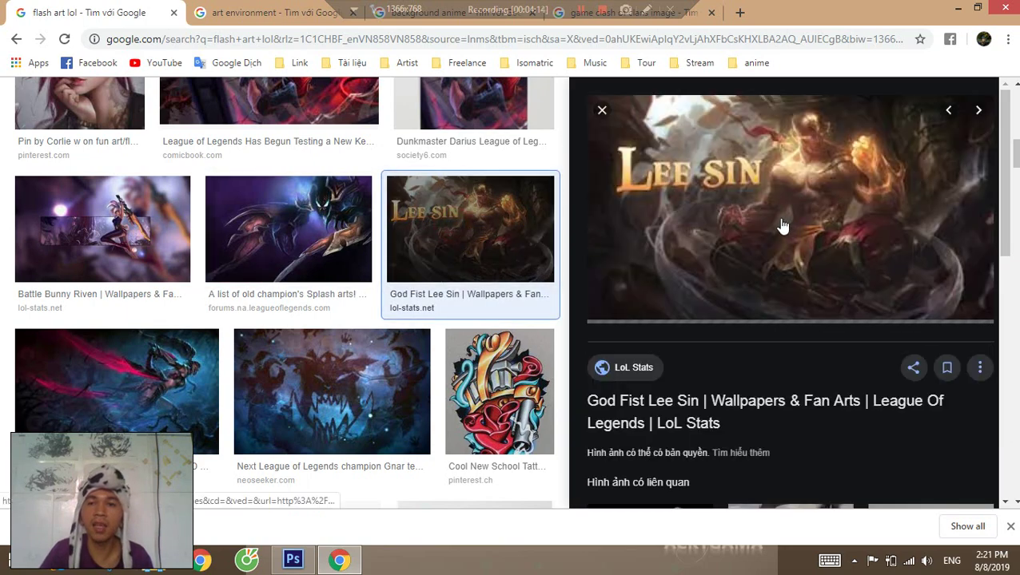
Go back over the anime backgrounds and examine more village images in the Clash of Clans results.
{"action": "left_click", "coordinate": [411, 14]}
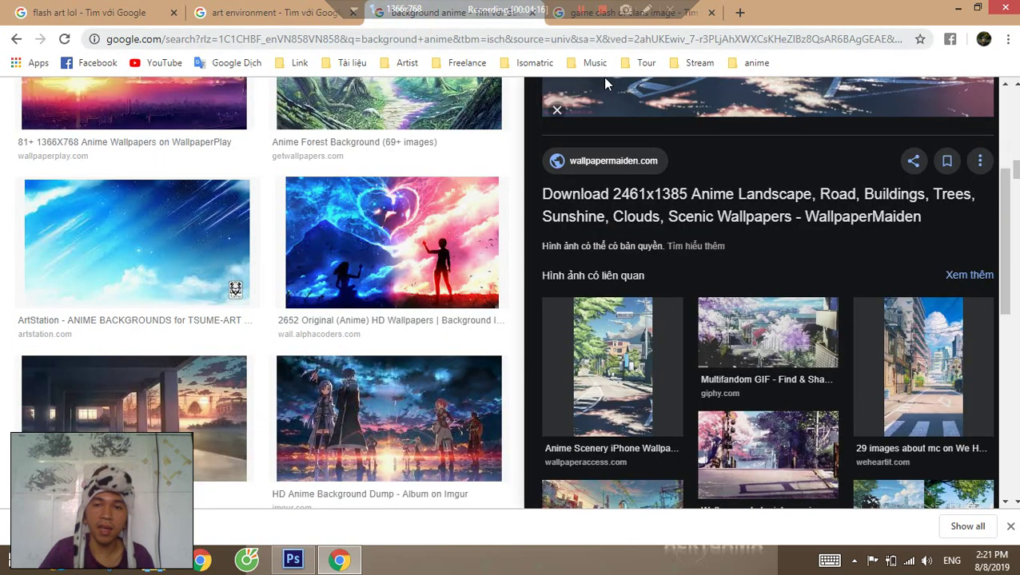
{"action": "left_click", "coordinate": [623, 15]}
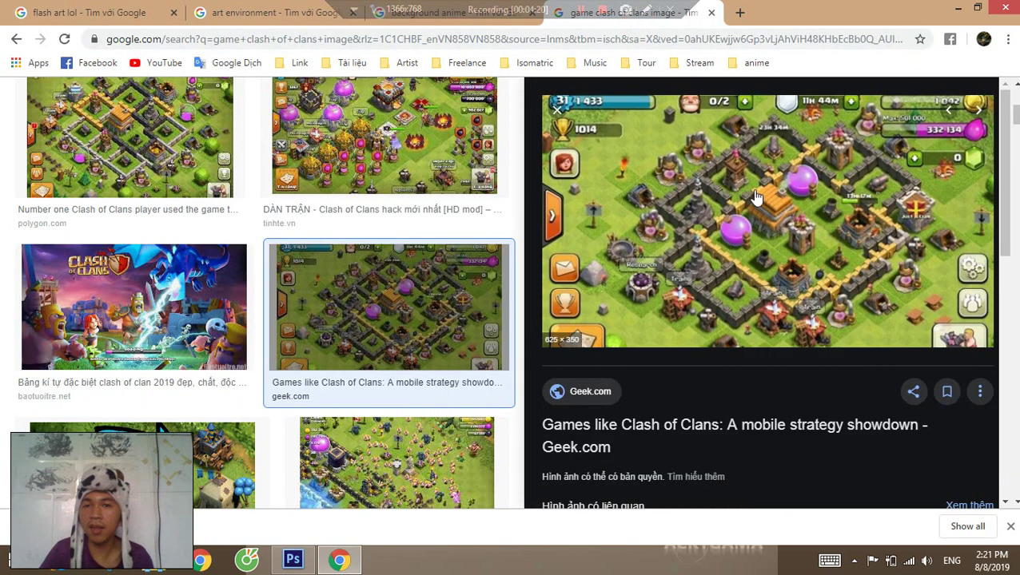
{"action": "scroll", "coordinate": [391, 312], "scroll_direction": "down", "scroll_amount": 5}
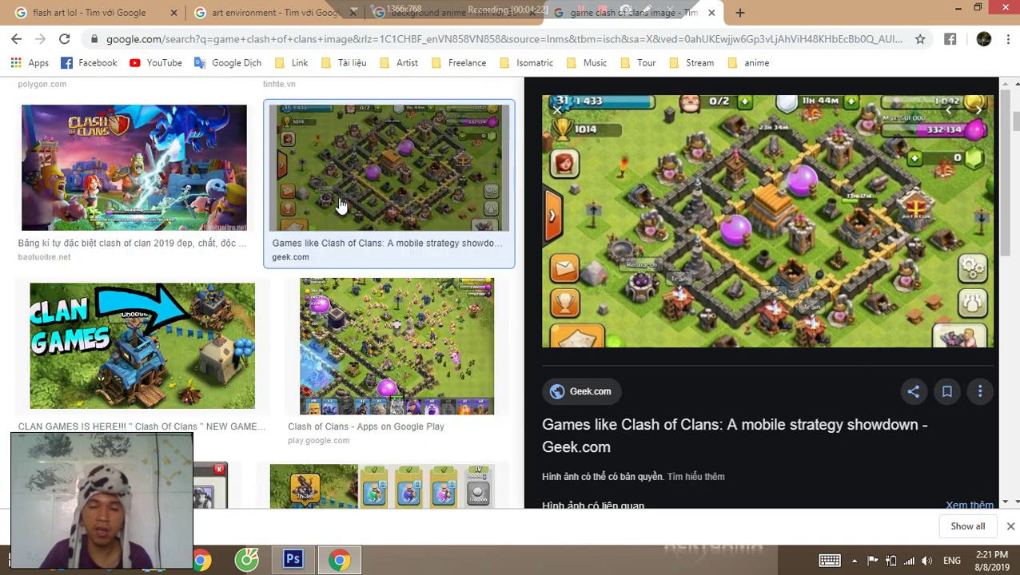
{"action": "scroll", "coordinate": [392, 304], "scroll_direction": "up", "scroll_amount": 3}
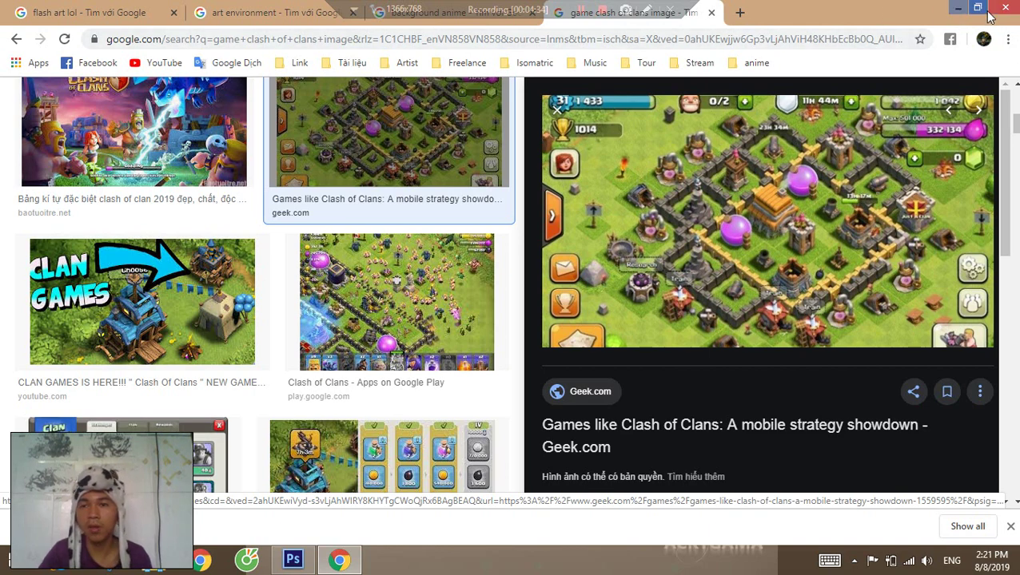
Switch to Photoshop and point out the layer groups 1 Diem Tu, 2 Diem Tu, 3 Diem Tu and Isometric in turn.
{"action": "left_click", "coordinate": [957, 8]}
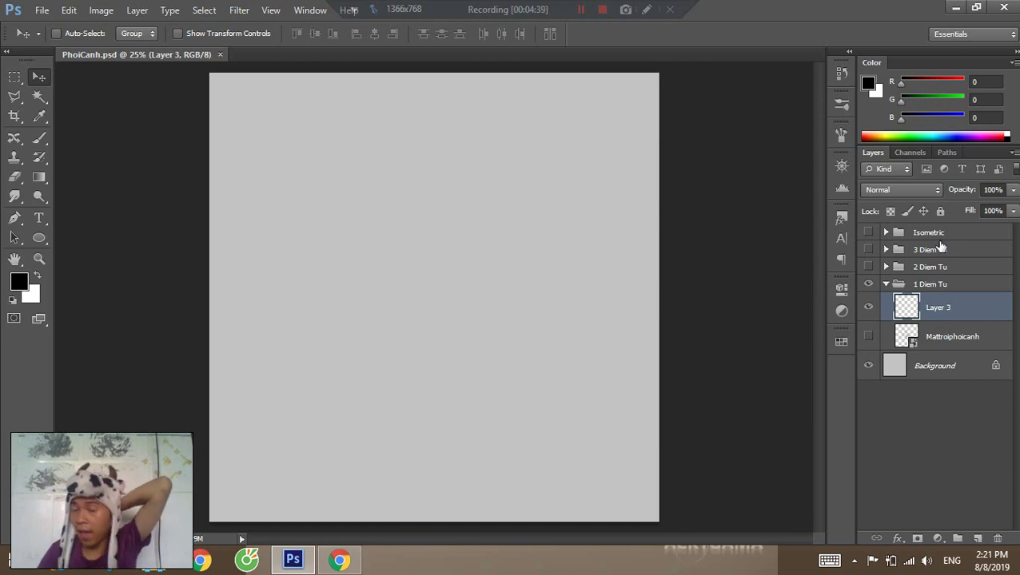
{"action": "left_click", "coordinate": [932, 285]}
{"action": "left_click", "coordinate": [935, 269]}
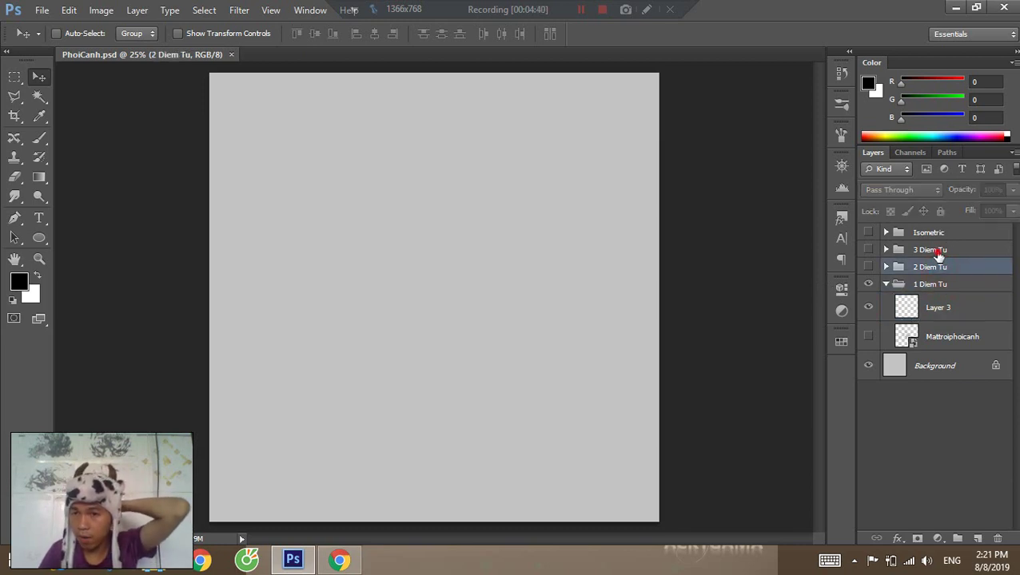
{"action": "left_click", "coordinate": [937, 250]}
{"action": "left_click", "coordinate": [935, 233]}
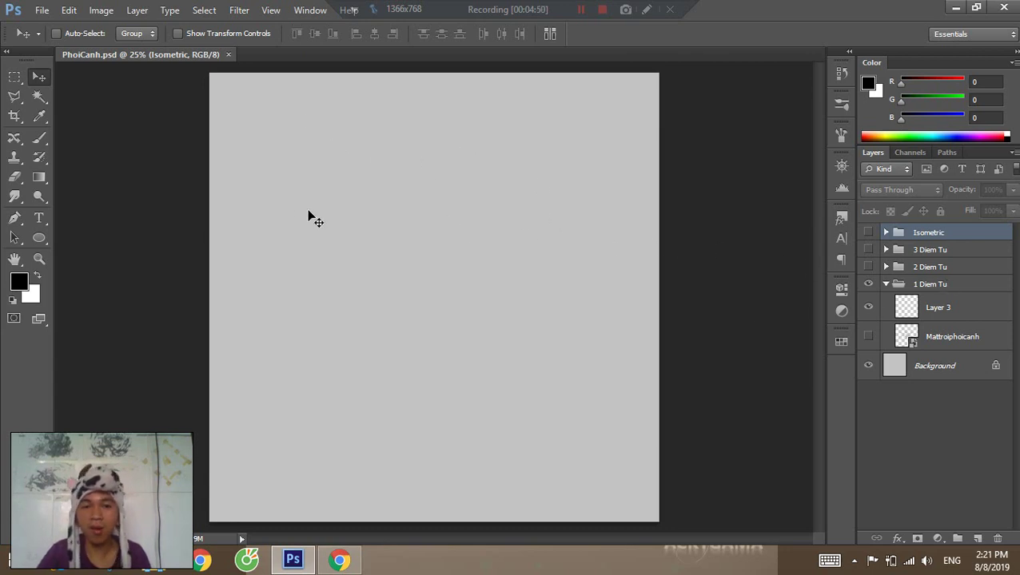
Make Layer 3 in the 1 Diem Tu group active and switch to the Brush tool.
{"action": "left_click", "coordinate": [936, 341]}
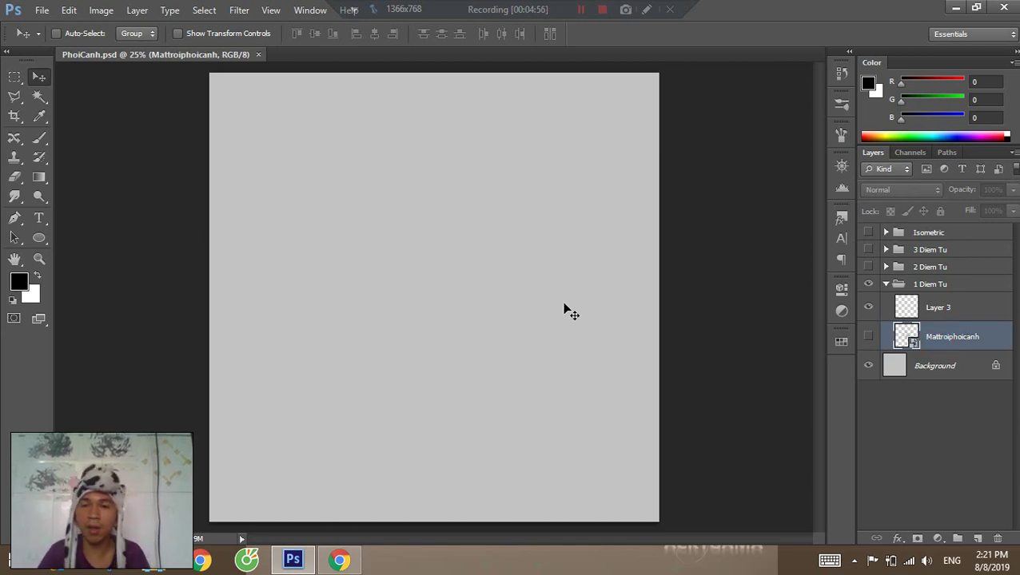
{"action": "left_click", "coordinate": [938, 308]}
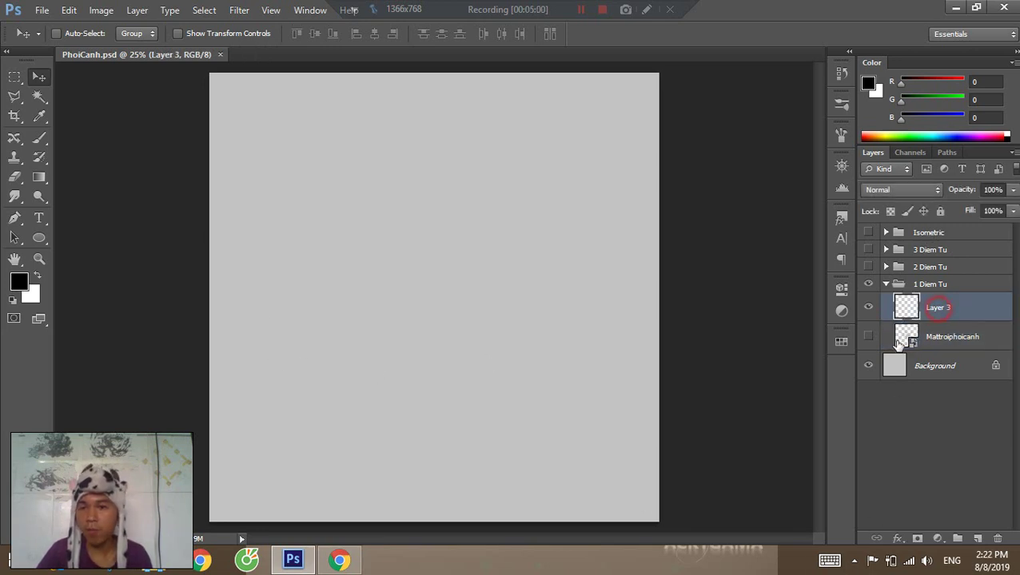
{"action": "key", "text": "b"}
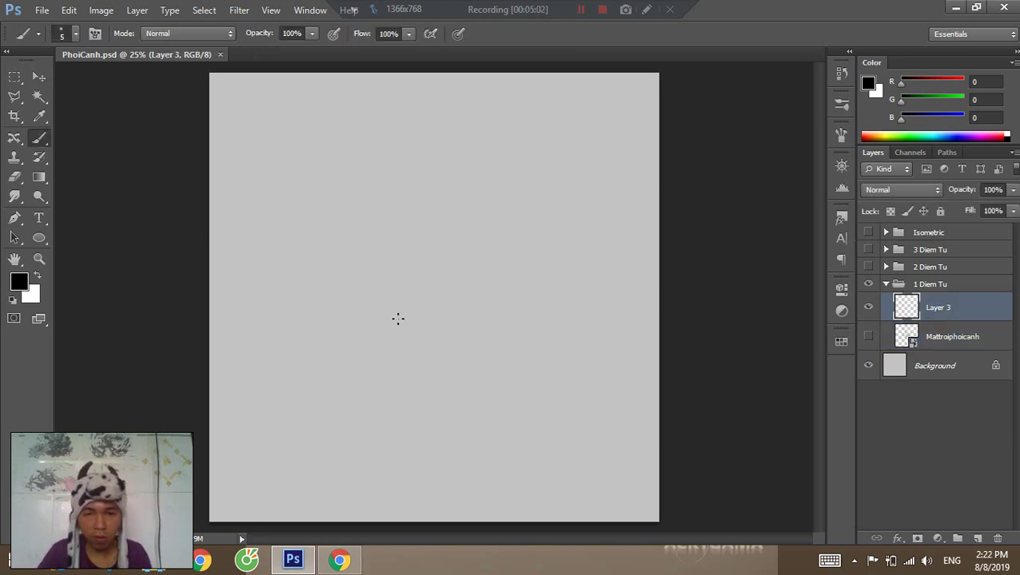
{"action": "left_click_drag", "start_coordinate": [264, 300], "coordinate": [593, 317]}
{"action": "key", "text": "ctrl+z"}
{"action": "mouse_move", "coordinate": [264, 298]}
{"action": "left_mouse_down"}
{"action": "mouse_move", "coordinate": [505, 317]}
{"action": "mouse_move", "coordinate": [644, 296]}
{"action": "left_mouse_up"}
{"action": "key", "text": "ctrl+z"}
{"action": "key", "text": "ctrl+z"}
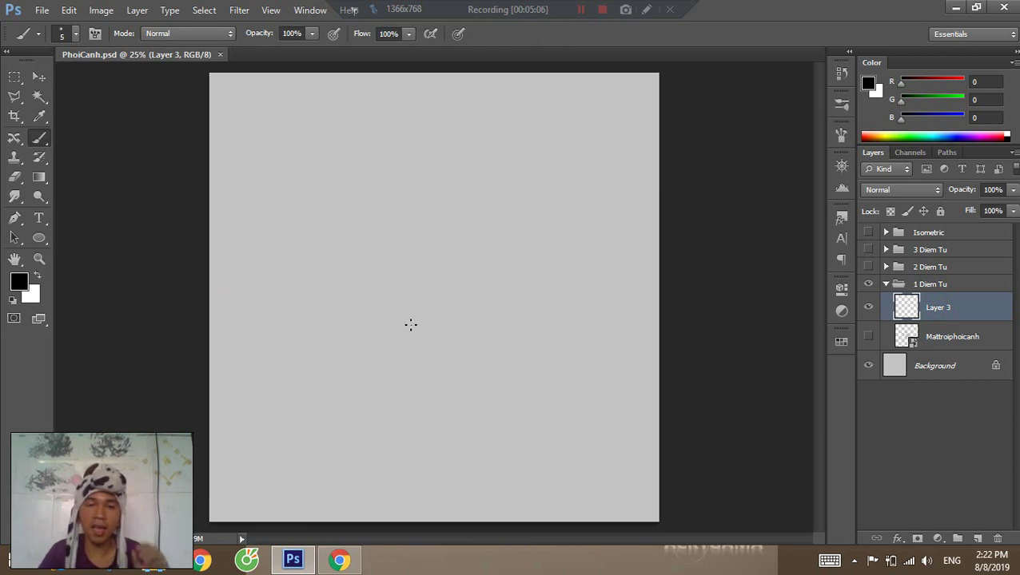
{"action": "left_click_drag", "start_coordinate": [236, 283], "coordinate": [656, 303]}
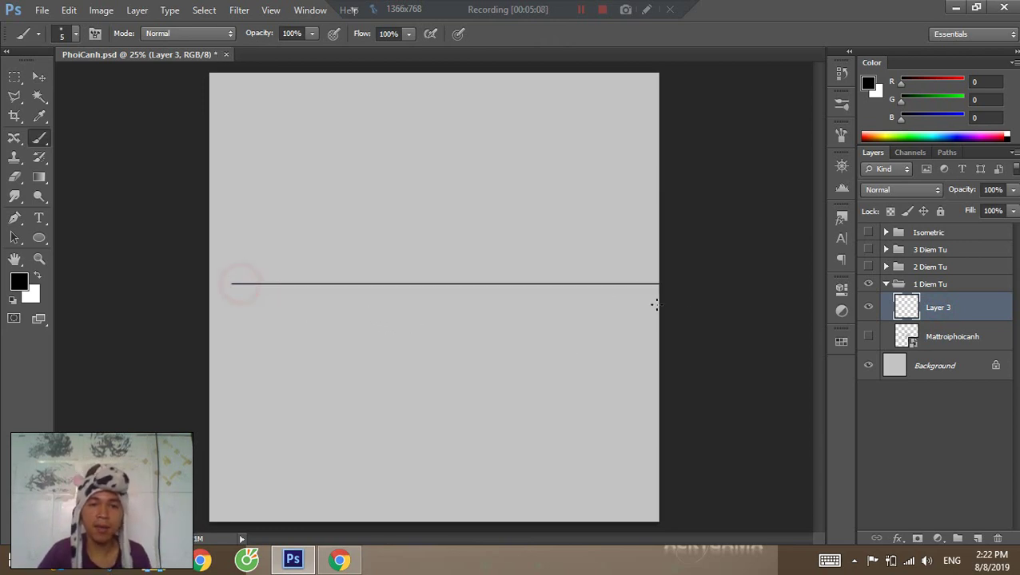
{"action": "key", "text": "ctrl+z"}
{"action": "mouse_move", "coordinate": [210, 294]}
{"action": "left_mouse_down"}
{"action": "mouse_move", "coordinate": [657, 294]}
{"action": "mouse_move", "coordinate": [264, 307]}
{"action": "mouse_move", "coordinate": [657, 309]}
{"action": "left_mouse_up"}
{"action": "key", "text": "ctrl+z"}
{"action": "key", "text": "ctrl+z"}
{"action": "key", "text": "ctrl+z"}
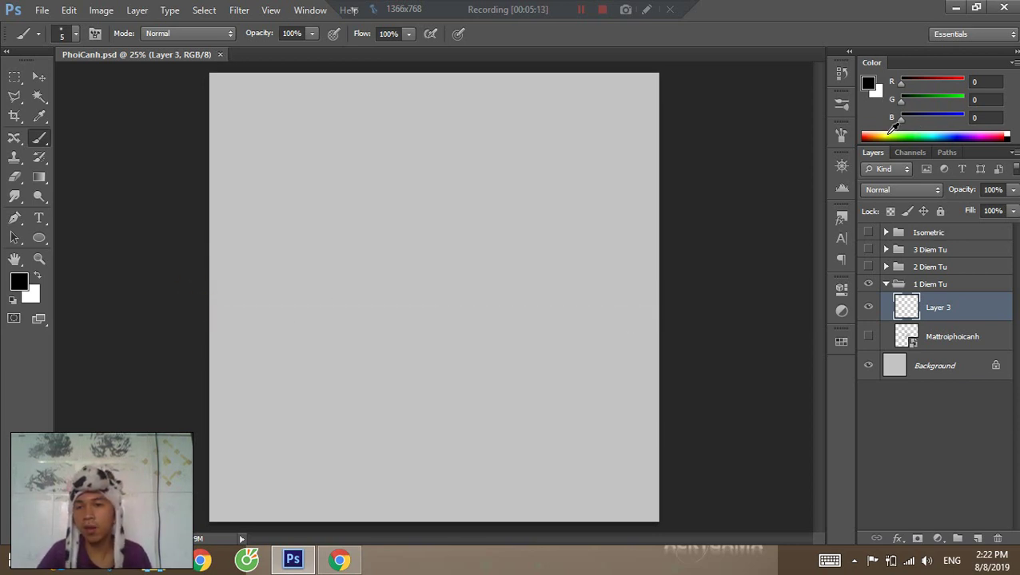
Set the foreground color to pure red, ff0000.
{"action": "left_click", "coordinate": [873, 137]}
{"action": "left_click", "coordinate": [868, 83]}
{"action": "left_click_drag", "start_coordinate": [830, 345], "coordinate": [867, 436]}
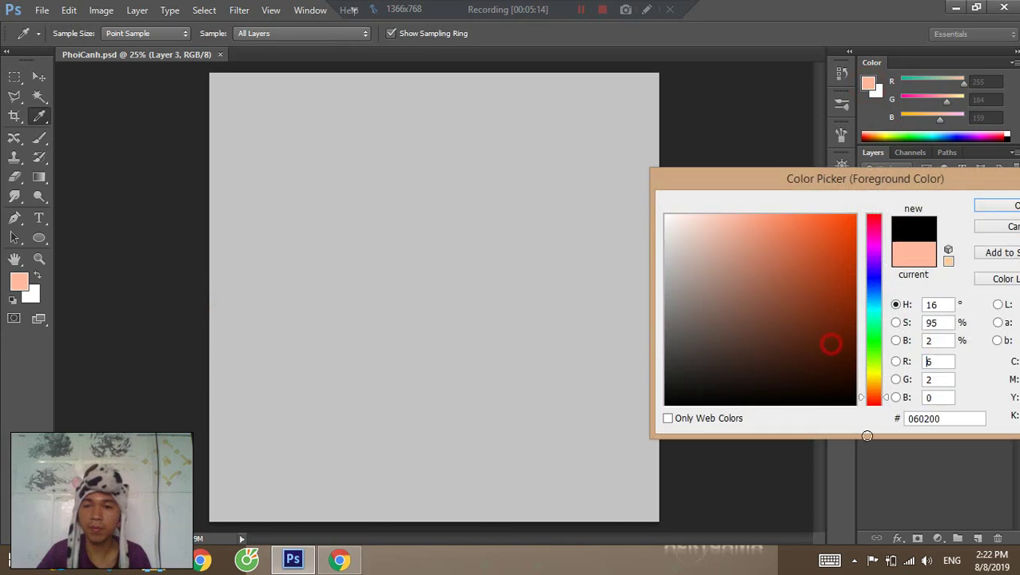
{"action": "left_click_drag", "start_coordinate": [872, 392], "coordinate": [883, 211]}
{"action": "left_click_drag", "start_coordinate": [831, 268], "coordinate": [860, 211]}
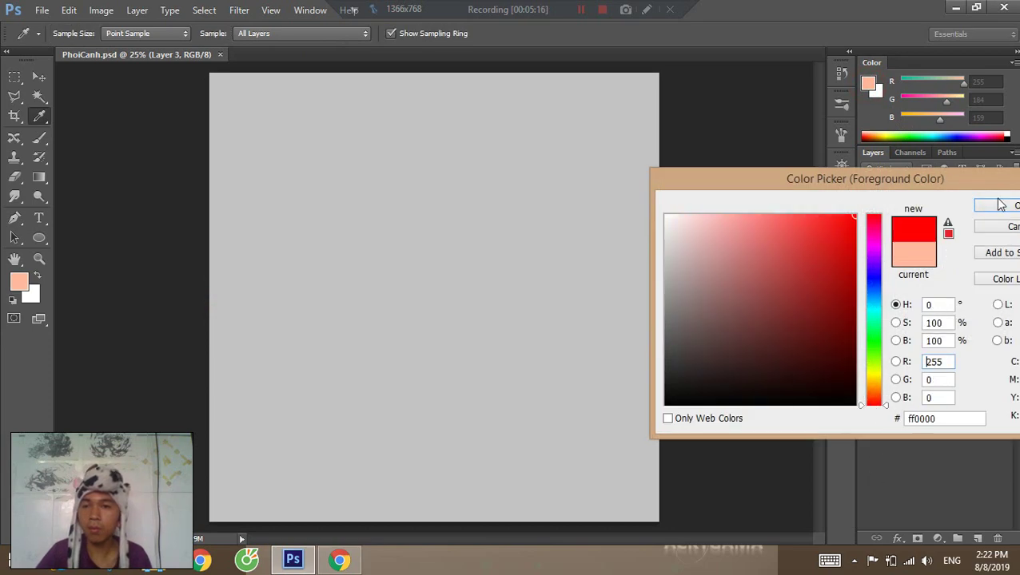
{"action": "left_click", "coordinate": [1001, 205]}
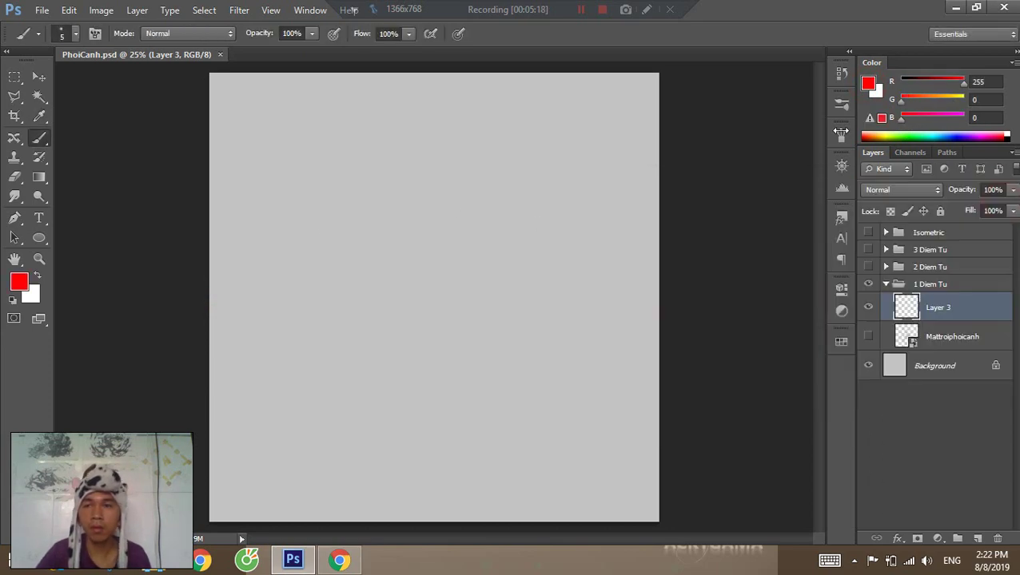
Draw a straight red horizontal line across most of the canvas, slightly above its middle, on Layer 3.
{"action": "left_click_drag", "start_coordinate": [290, 251], "coordinate": [610, 250]}
{"action": "key", "text": "ctrl+z"}
{"action": "left_click_drag", "start_coordinate": [251, 287], "coordinate": [589, 293]}
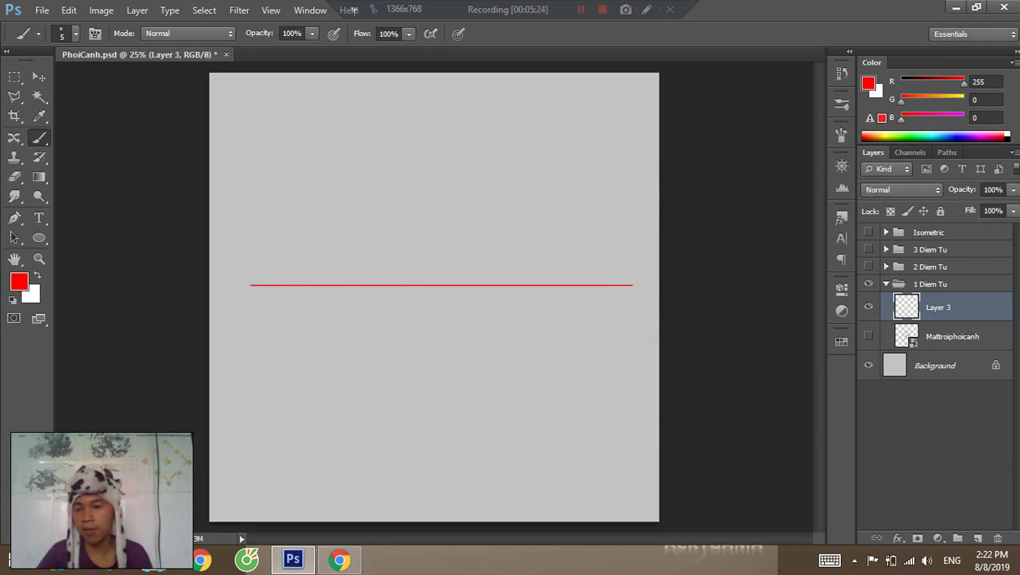
On a new layer, paint a red dot with a 30 px brush above the line's right part and label it "A" with a 10 px brush.
{"action": "left_click", "coordinate": [977, 539]}
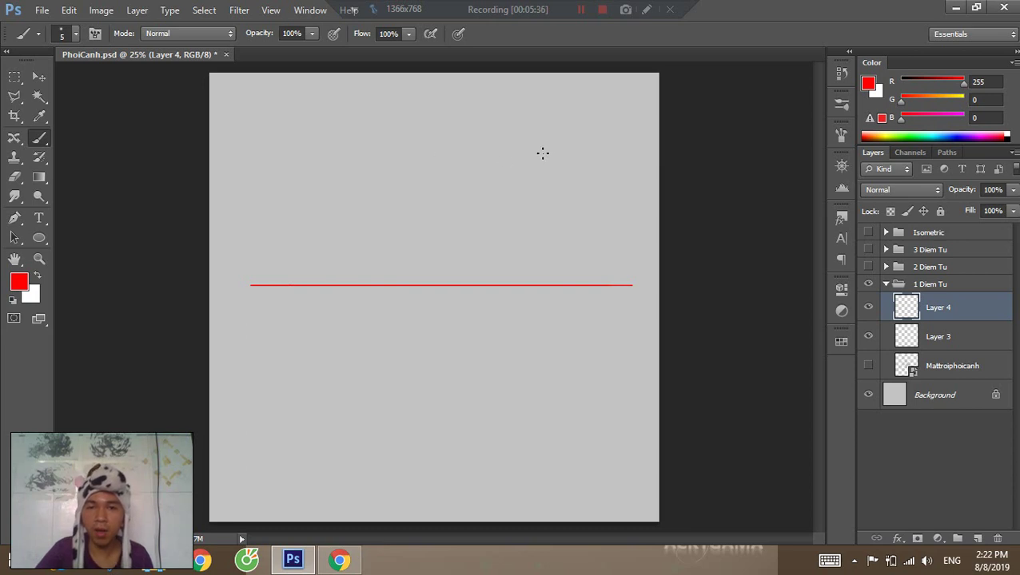
{"action": "left_click", "coordinate": [547, 153]}
{"action": "left_click", "coordinate": [549, 154]}
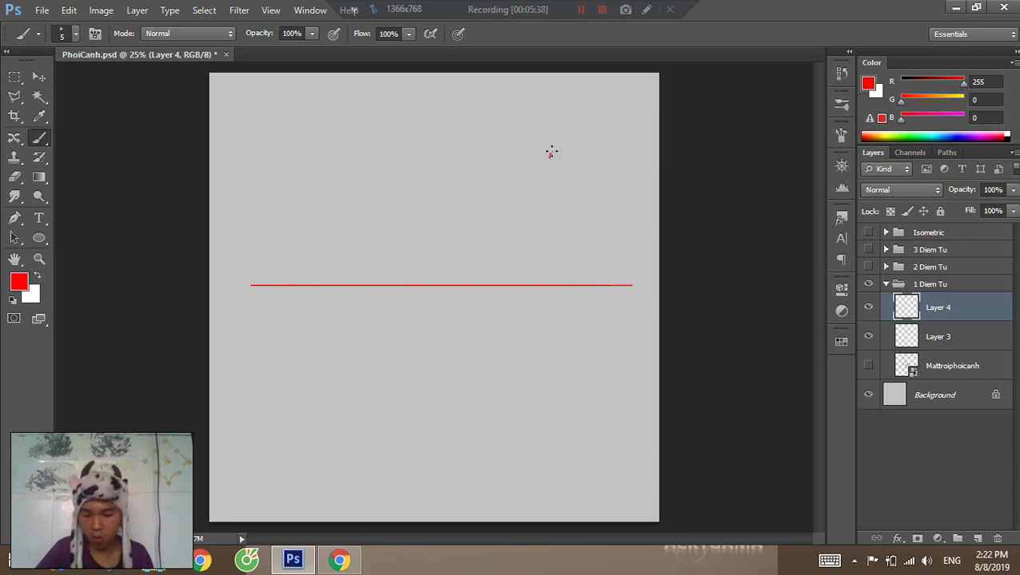
{"action": "key", "text": "bracketright"}
{"action": "left_click", "coordinate": [552, 150]}
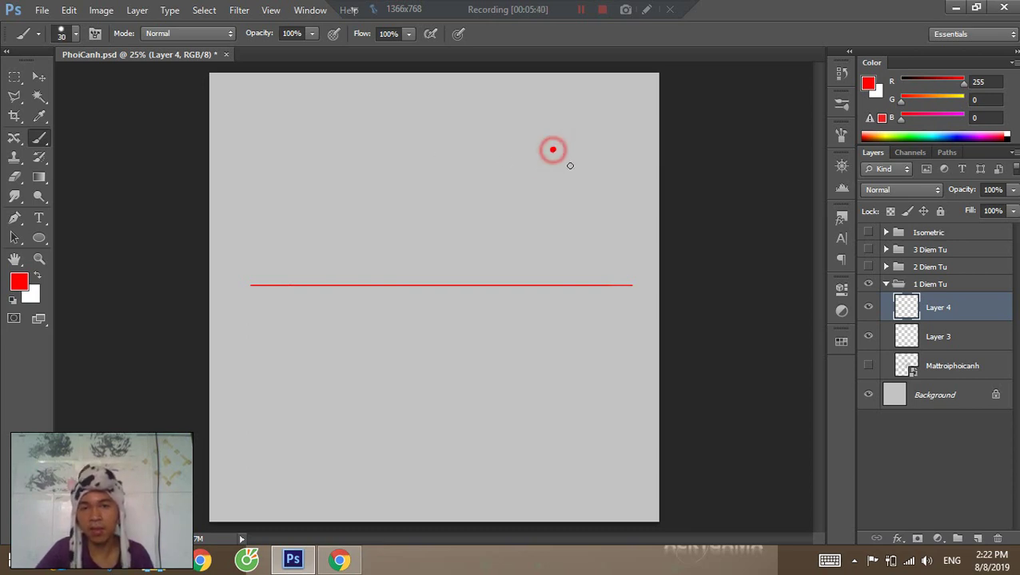
{"action": "left_click", "coordinate": [559, 143]}
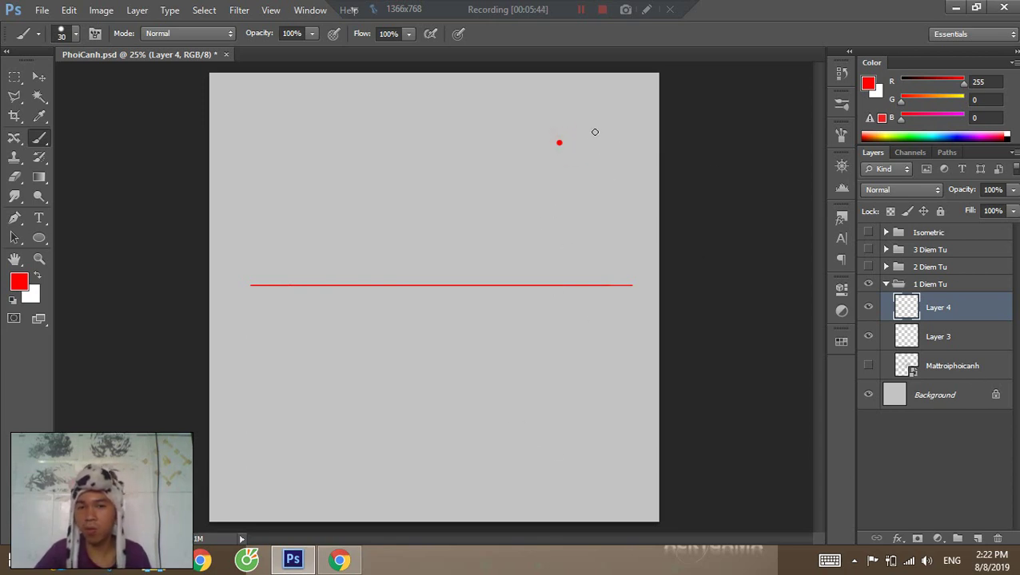
{"action": "key", "text": "bracketleft"}
{"action": "mouse_move", "coordinate": [561, 108]}
{"action": "left_mouse_down"}
{"action": "mouse_move", "coordinate": [550, 137]}
{"action": "mouse_move", "coordinate": [573, 134]}
{"action": "mouse_move", "coordinate": [569, 121]}
{"action": "left_mouse_up"}
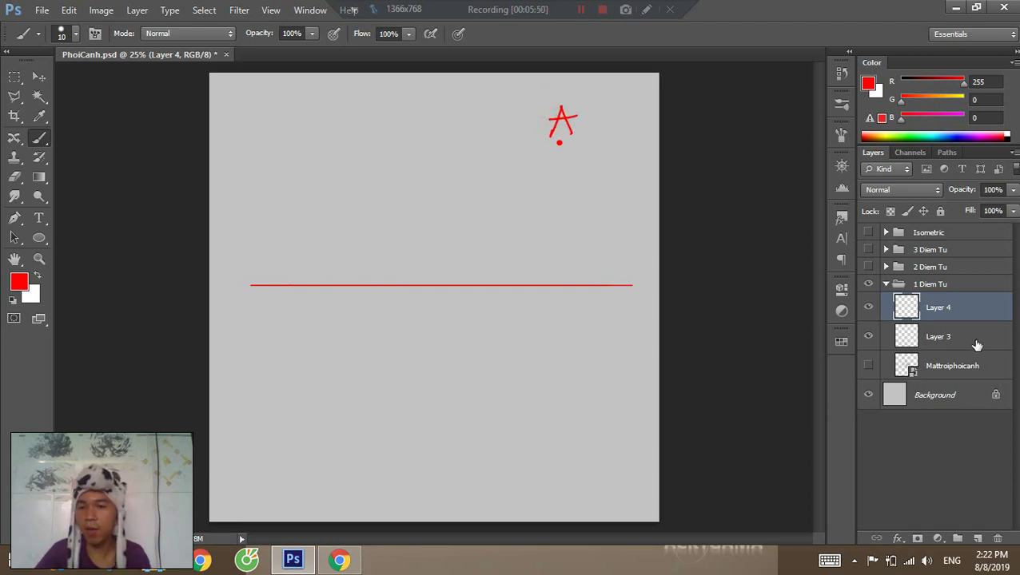
Add a new layer above Layer 4, reset the foreground color to black, and choose the 300 px hard round brush preset.
{"action": "left_click", "coordinate": [977, 538]}
{"action": "key", "text": "d"}
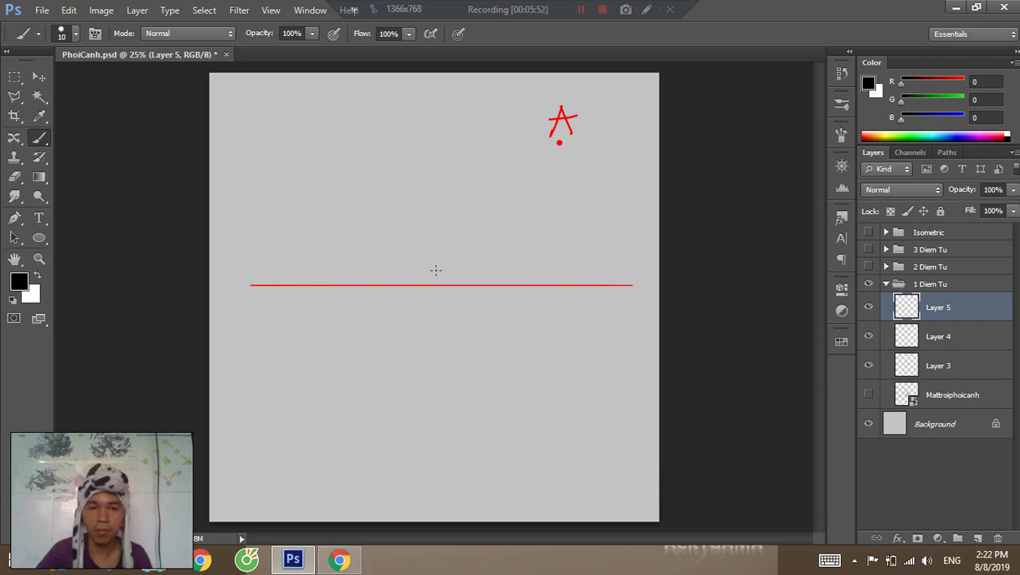
{"action": "right_click", "coordinate": [388, 222]}
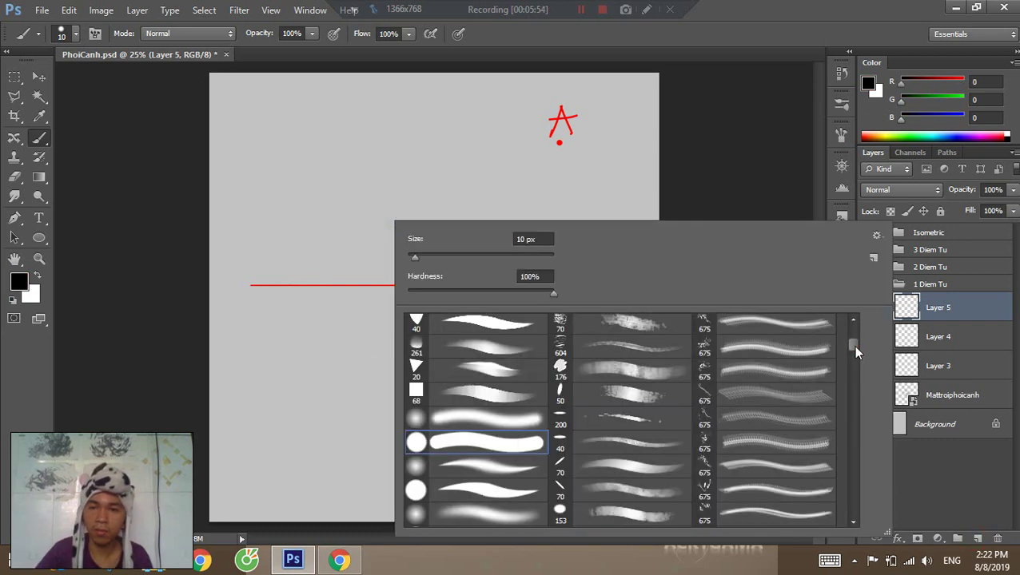
{"action": "scroll", "coordinate": [851, 340], "scroll_direction": "up", "scroll_amount": 3}
{"action": "scroll", "coordinate": [852, 326], "scroll_direction": "up", "scroll_amount": 5}
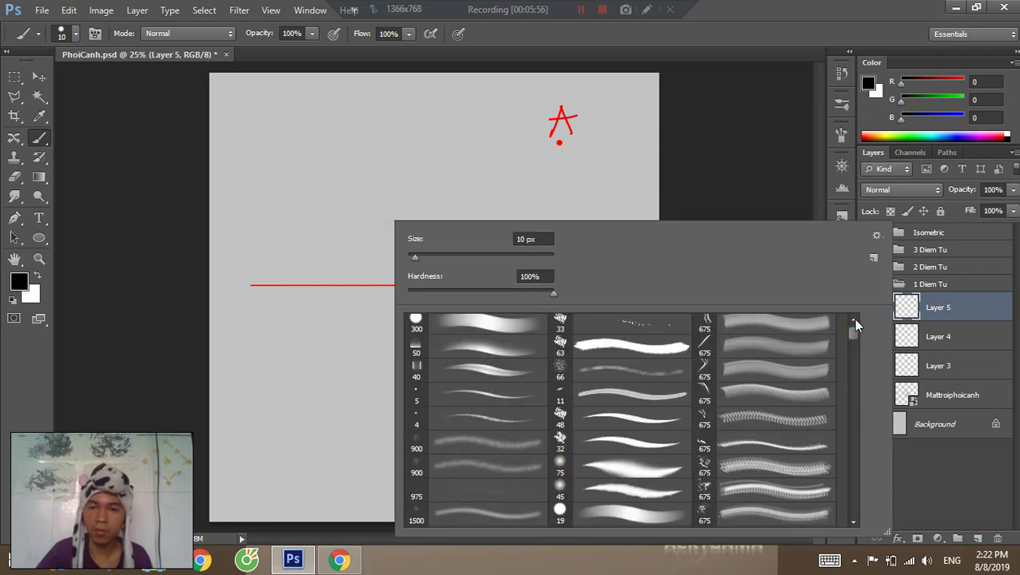
{"action": "left_click", "coordinate": [496, 328]}
Set the brush's Shape Dynamics minimum diameter to 0% and reduce the brush size to 15 px.
{"action": "left_click", "coordinate": [839, 134]}
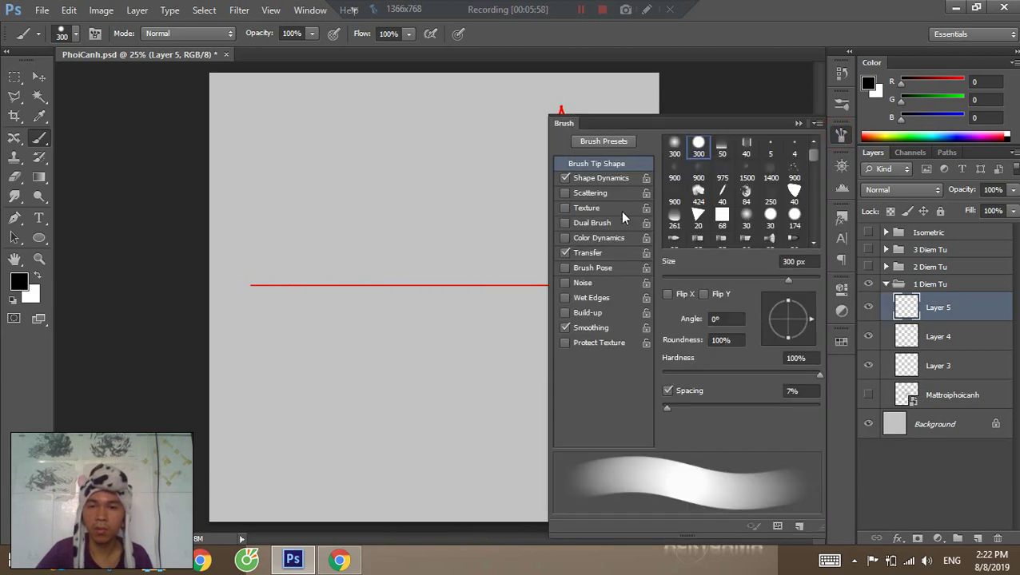
{"action": "left_click", "coordinate": [609, 181]}
{"action": "left_click_drag", "start_coordinate": [689, 211], "coordinate": [657, 211]}
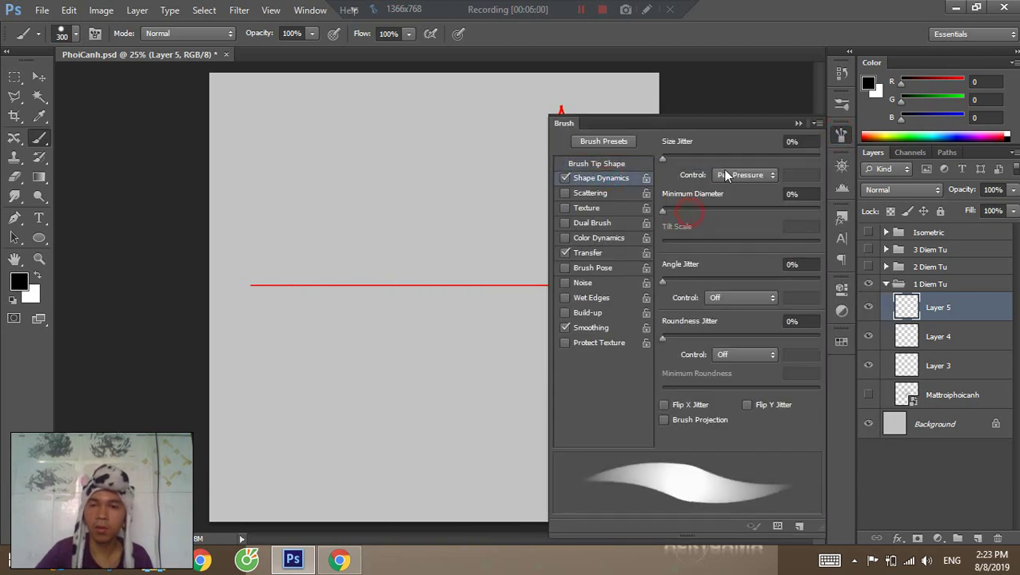
{"action": "left_click", "coordinate": [841, 134]}
{"action": "key", "text": "bracketleft"}
{"action": "key", "text": "bracketleft"}
{"action": "key", "text": "bracketleft"}
{"action": "key", "text": "bracketleft"}
{"action": "key", "text": "bracketleft"}
{"action": "key", "text": "bracketleft"}
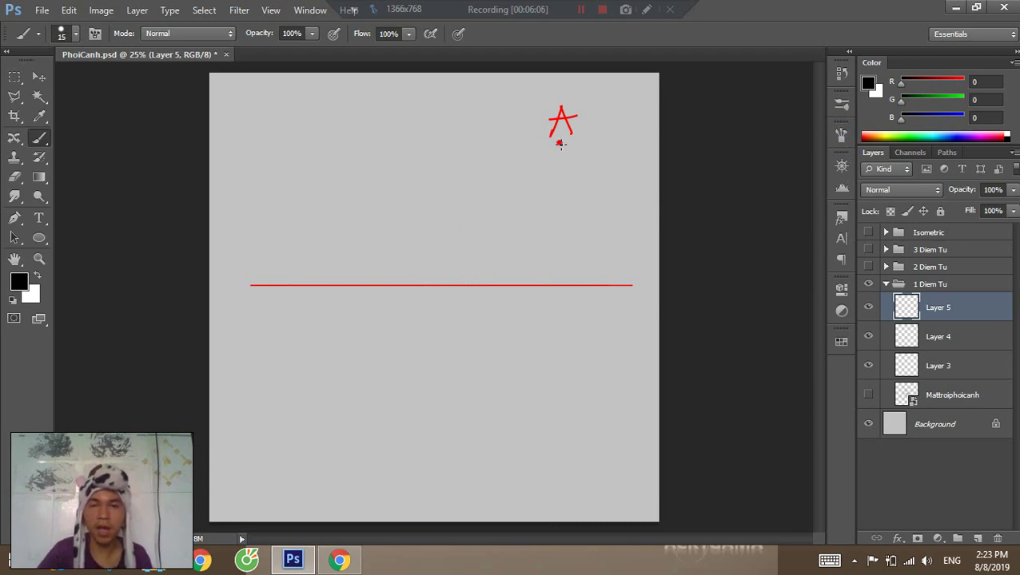
{"action": "left_click_drag", "start_coordinate": [364, 259], "coordinate": [462, 260]}
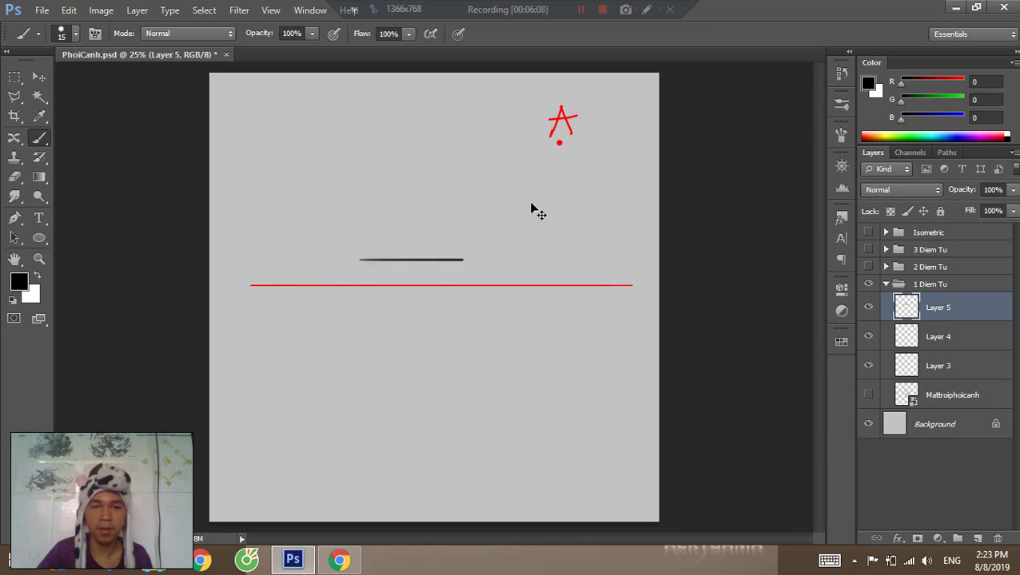
{"action": "key", "text": "ctrl+z"}
{"action": "left_click_drag", "start_coordinate": [559, 142], "coordinate": [209, 144]}
{"action": "key", "text": "ctrl+z"}
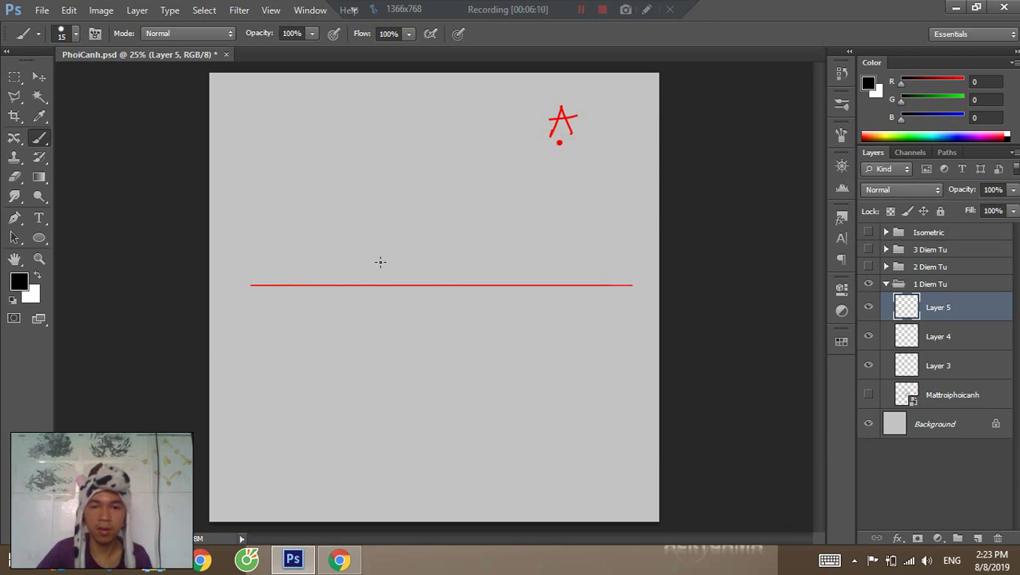
{"action": "left_click_drag", "start_coordinate": [361, 257], "coordinate": [525, 257]}
{"action": "key", "text": "ctrl+z"}
{"action": "left_click_drag", "start_coordinate": [360, 257], "coordinate": [473, 258]}
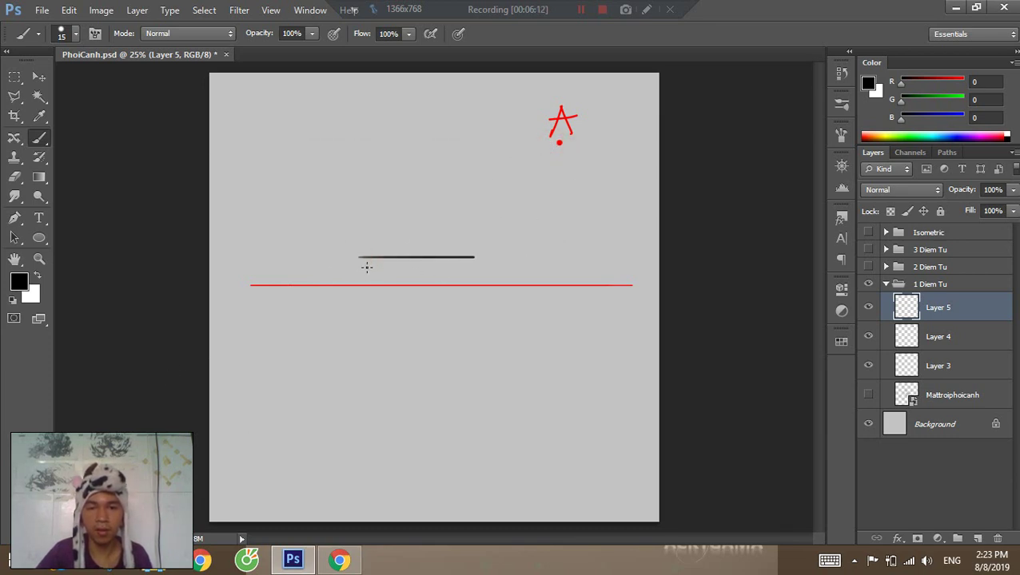
{"action": "key", "text": "ctrl+z"}
Draw a black rectangle with four straight strokes on Layer 5, straddling the middle of the red horizon line.
{"action": "mouse_move", "coordinate": [359, 267]}
{"action": "left_mouse_down"}
{"action": "mouse_move", "coordinate": [473, 268]}
{"action": "mouse_move", "coordinate": [385, 267]}
{"action": "mouse_move", "coordinate": [475, 265]}
{"action": "left_mouse_up"}
{"action": "key", "text": "ctrl+z"}
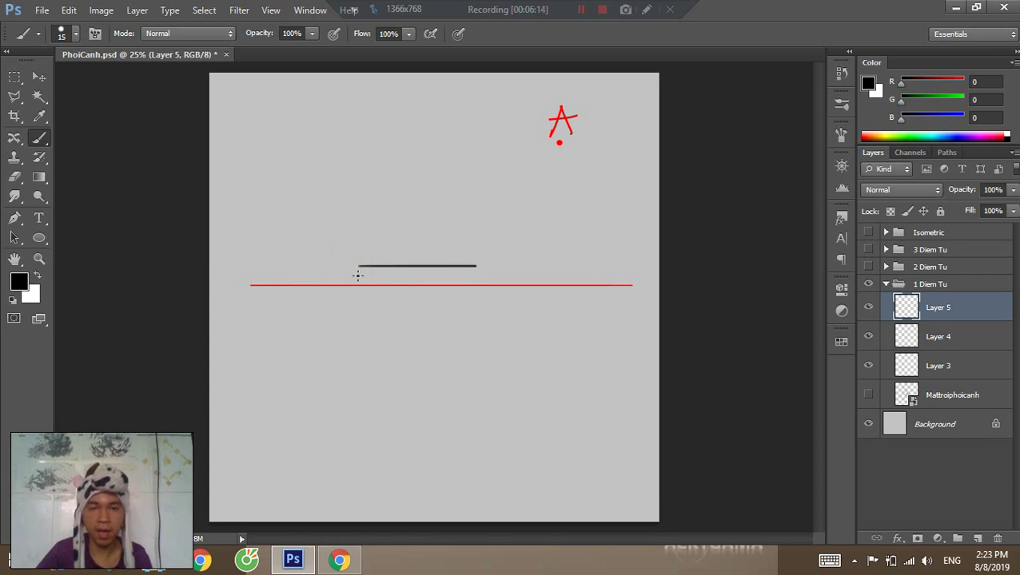
{"action": "left_click_drag", "start_coordinate": [358, 267], "coordinate": [357, 341]}
{"action": "key", "text": "ctrl+z"}
{"action": "left_click_drag", "start_coordinate": [358, 267], "coordinate": [358, 367]}
{"action": "left_click_drag", "start_coordinate": [478, 266], "coordinate": [478, 342]}
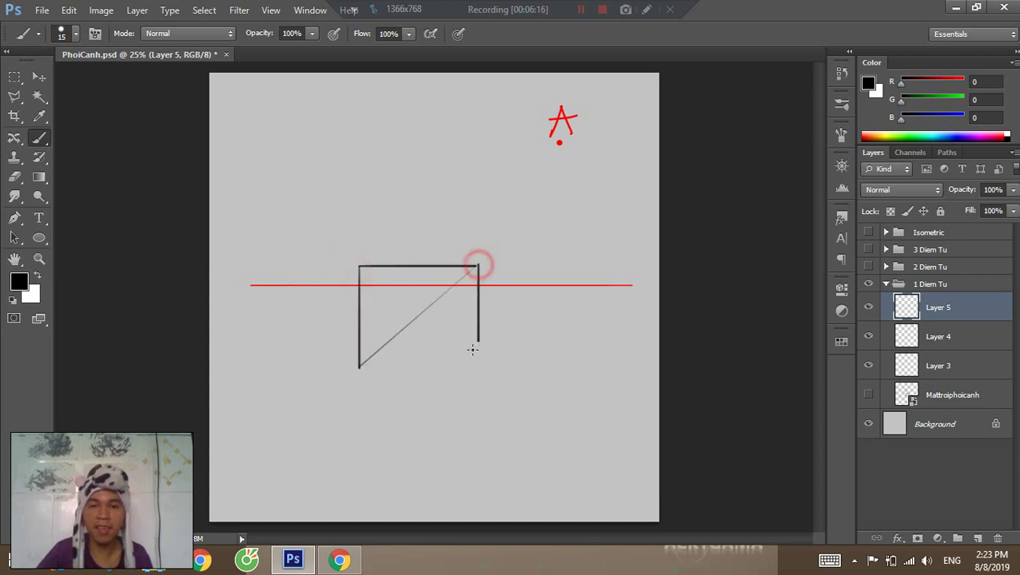
{"action": "key", "text": "ctrl+z"}
{"action": "left_click_drag", "start_coordinate": [476, 266], "coordinate": [474, 380]}
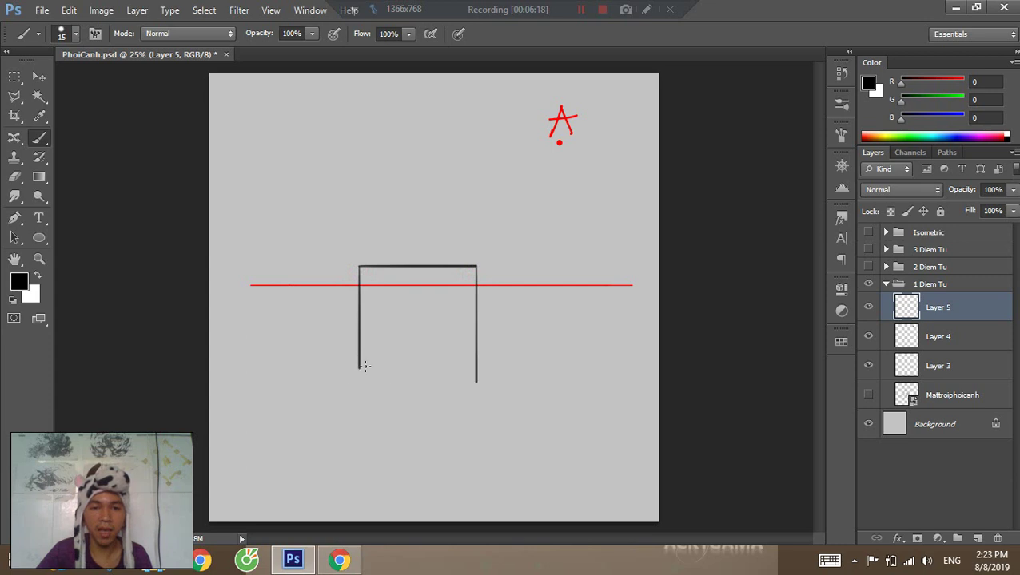
{"action": "left_click_drag", "start_coordinate": [362, 366], "coordinate": [494, 358]}
{"action": "key", "text": "ctrl+z"}
{"action": "left_click_drag", "start_coordinate": [360, 367], "coordinate": [478, 367]}
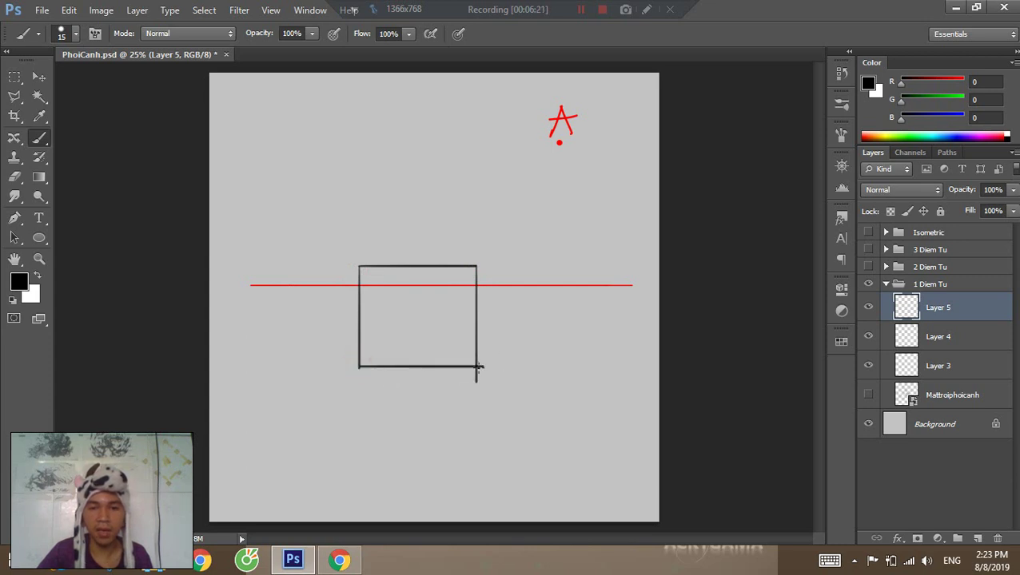
Erase the overshooting line ends at the rectangle's lower-right corner with a 45 px eraser.
{"action": "key", "text": "e"}
{"action": "left_click", "coordinate": [480, 380], "text": "ctrl"}
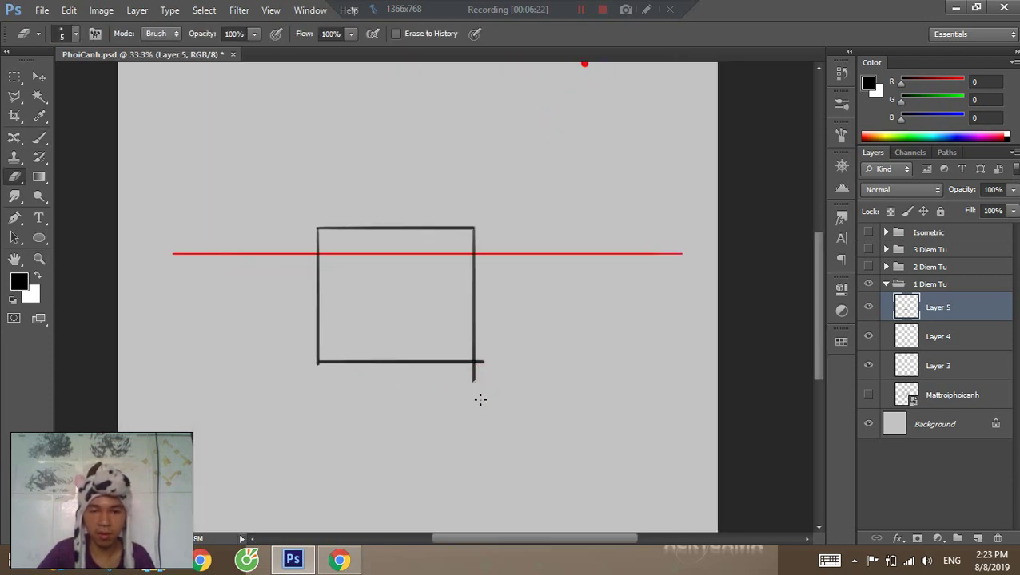
{"action": "key", "text": "]"}
{"action": "key", "text": "]"}
{"action": "key", "text": "]"}
{"action": "key", "text": "]"}
{"action": "left_click_drag", "start_coordinate": [487, 359], "coordinate": [481, 364]}
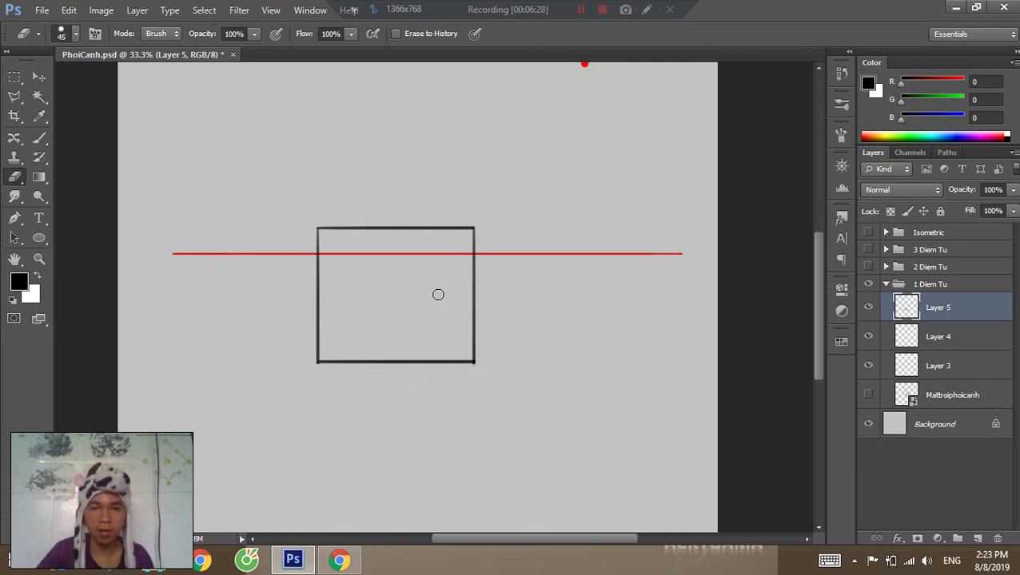
Draw thin straight brush lines connecting point A to the rectangle's top-left, top-right and bottom-right corners.
{"action": "key", "text": "v"}
{"action": "key", "text": "b"}
{"action": "left_click_drag", "start_coordinate": [439, 245], "coordinate": [460, 283]}
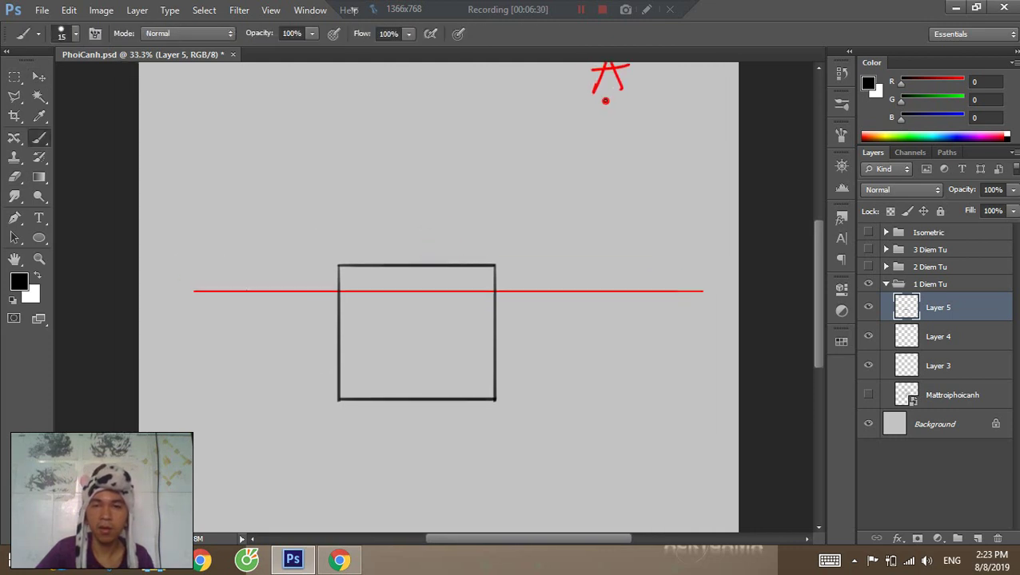
{"action": "left_click", "coordinate": [605, 101]}
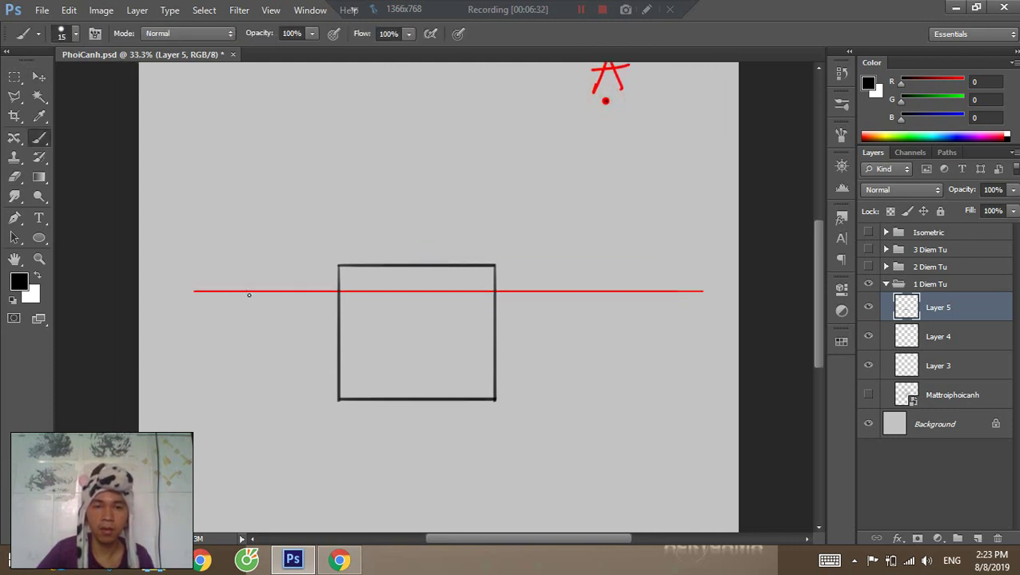
{"action": "left_click", "coordinate": [338, 266], "text": "shift"}
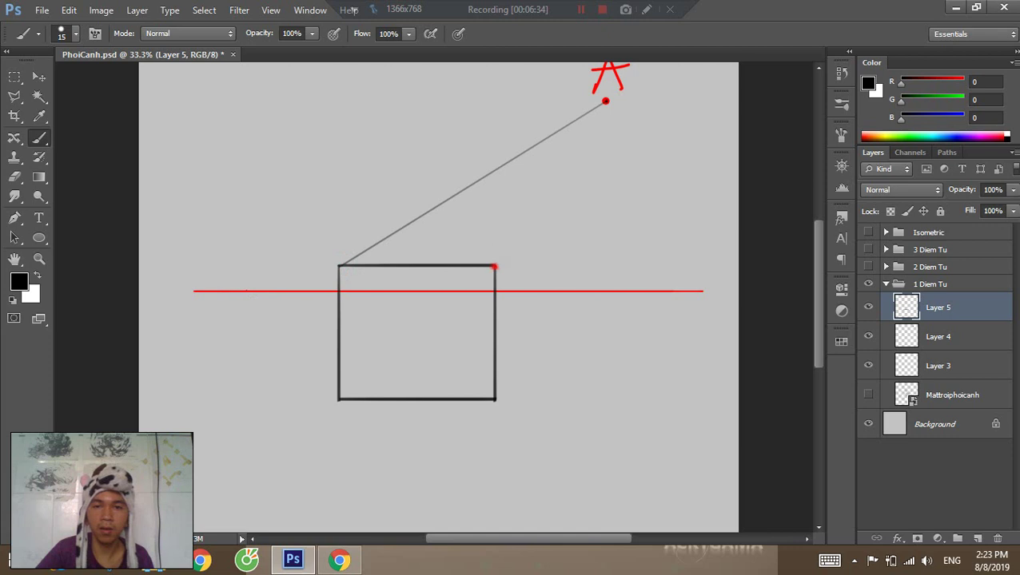
{"action": "left_click", "coordinate": [605, 101], "text": "shift"}
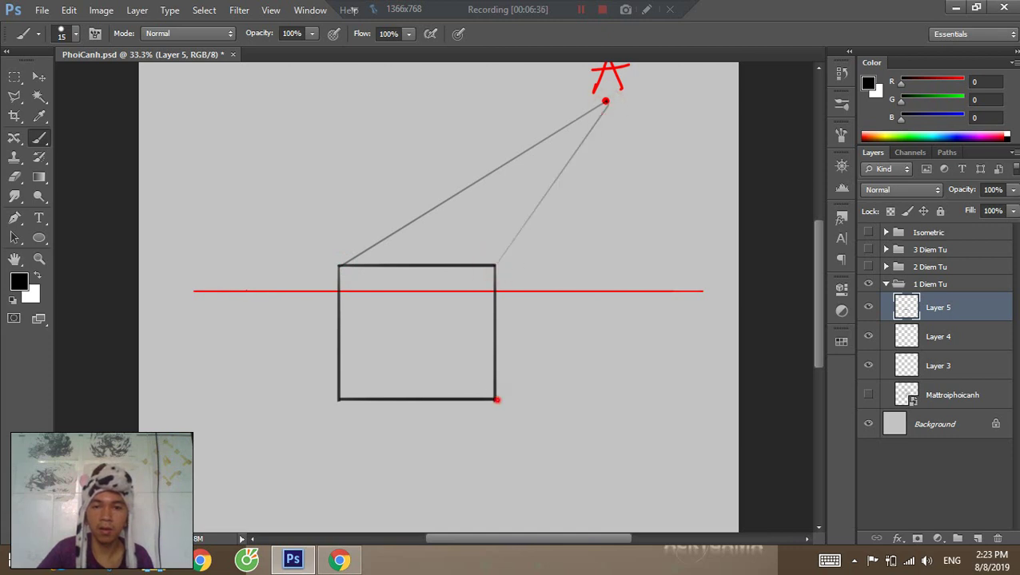
{"action": "left_click", "coordinate": [605, 101], "text": "shift"}
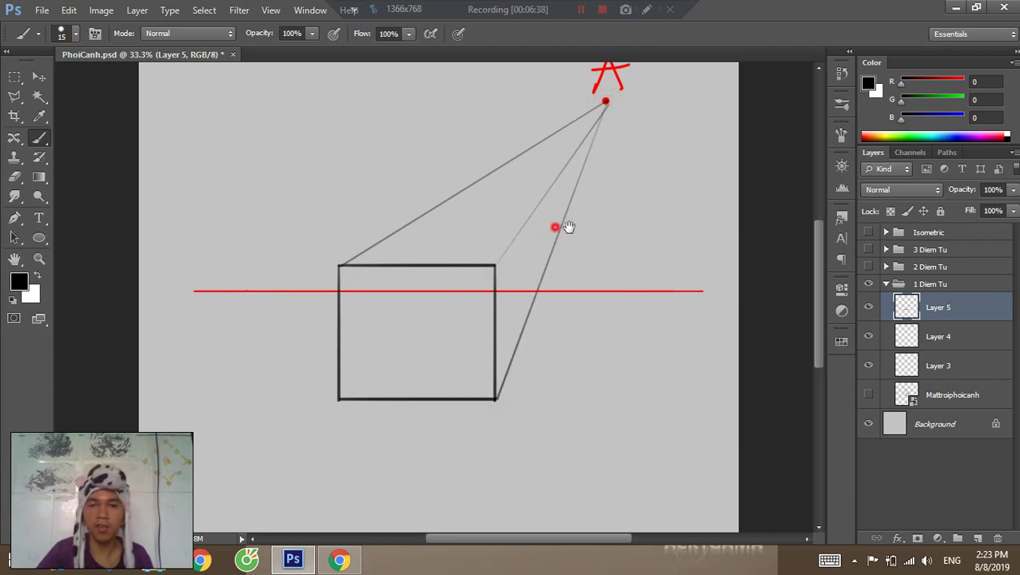
Draw the box's rear top and rear vertical edges between the guide lines, and darken its upper-left receding edge.
{"action": "left_click", "coordinate": [521, 203]}
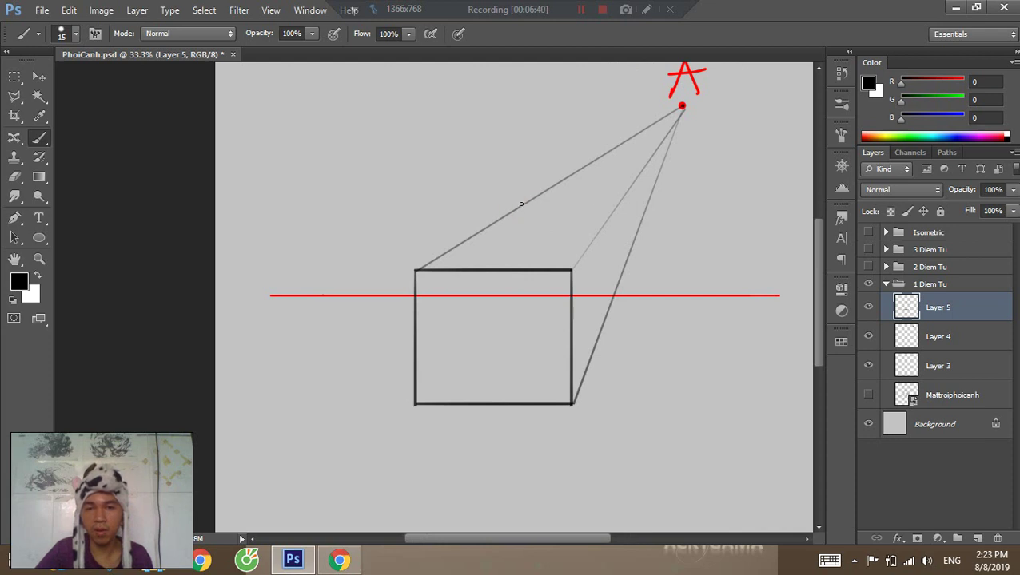
{"action": "mouse_move", "coordinate": [521, 203]}
{"action": "left_mouse_down"}
{"action": "mouse_move", "coordinate": [618, 208]}
{"action": "mouse_move", "coordinate": [619, 271]}
{"action": "left_mouse_up"}
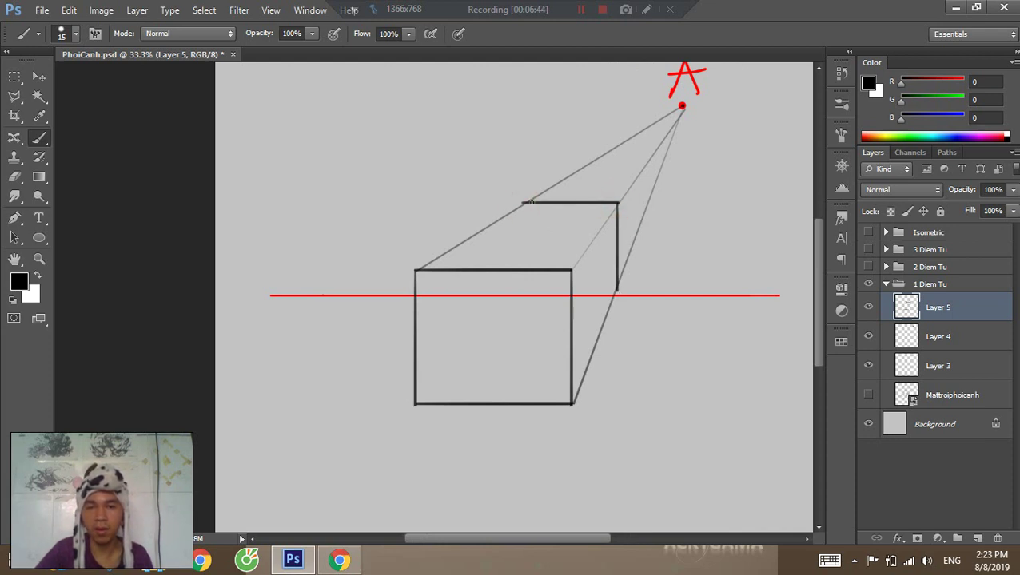
{"action": "left_click", "coordinate": [416, 268], "text": "shift"}
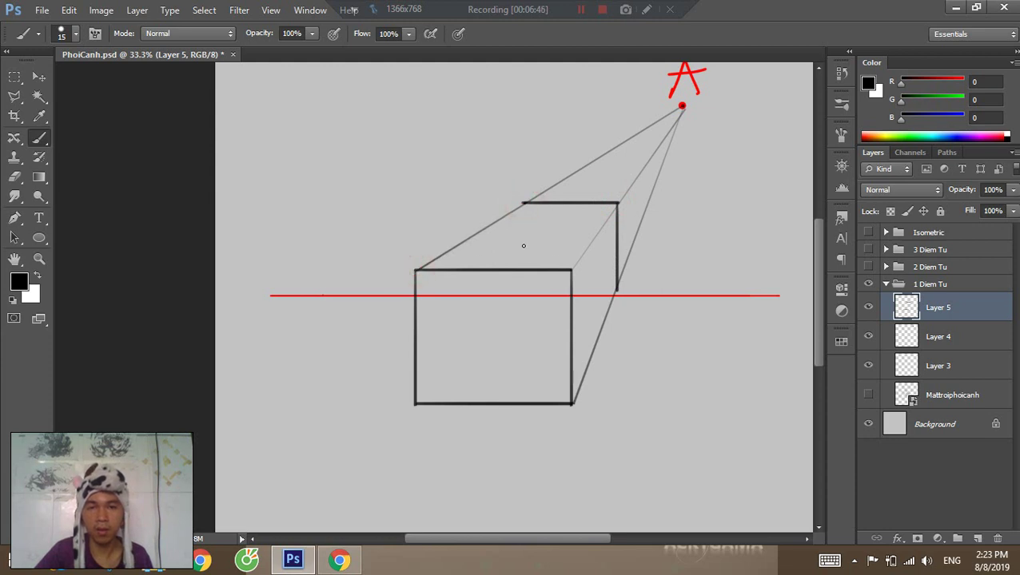
{"action": "left_click", "coordinate": [523, 203]}
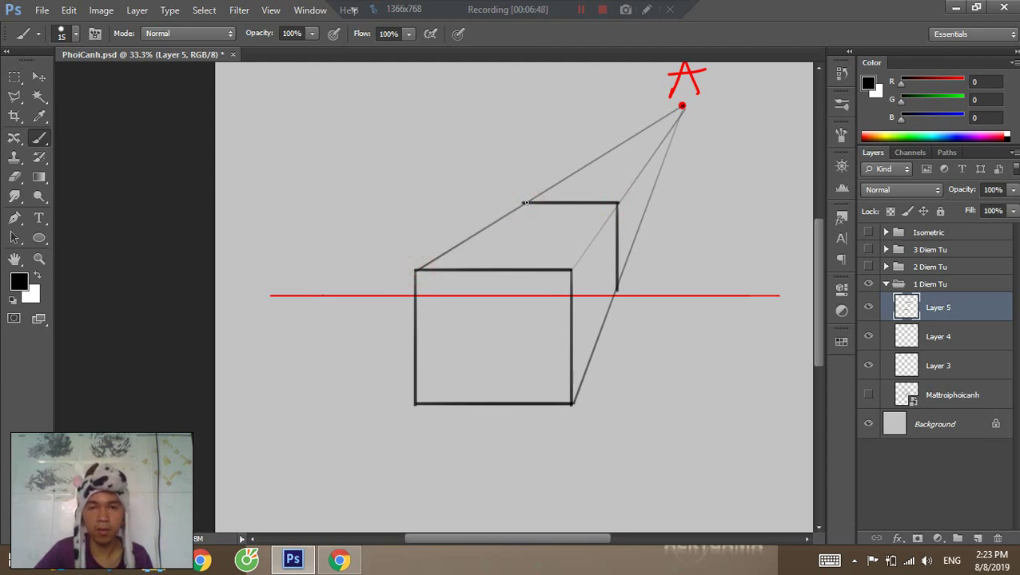
{"action": "left_click", "coordinate": [524, 203]}
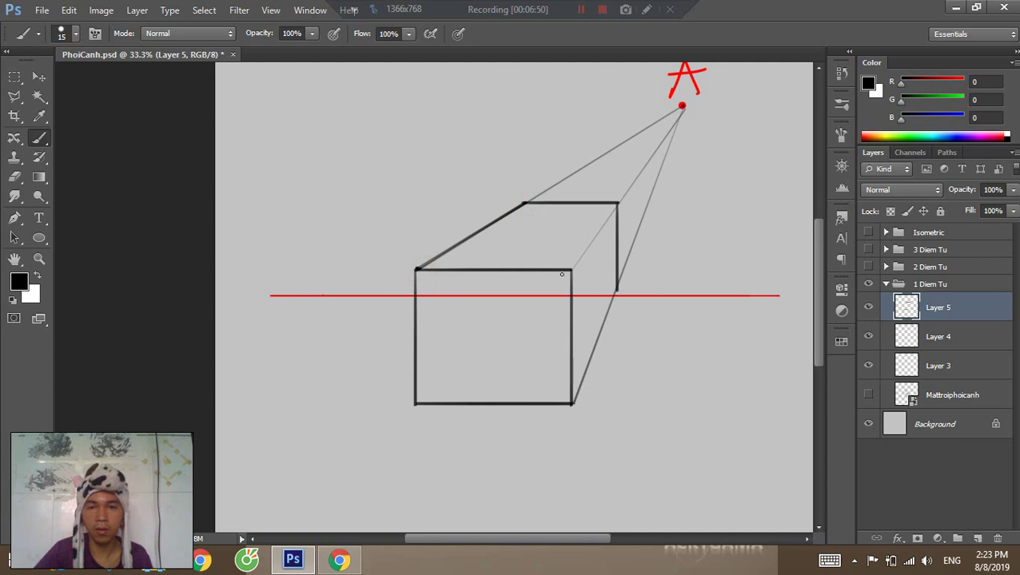
Trace the box's receding edges from the front face's top-right and bottom-right corners to the rear vertical edge.
{"action": "left_click", "coordinate": [572, 270]}
{"action": "left_click", "coordinate": [616, 206], "text": "shift"}
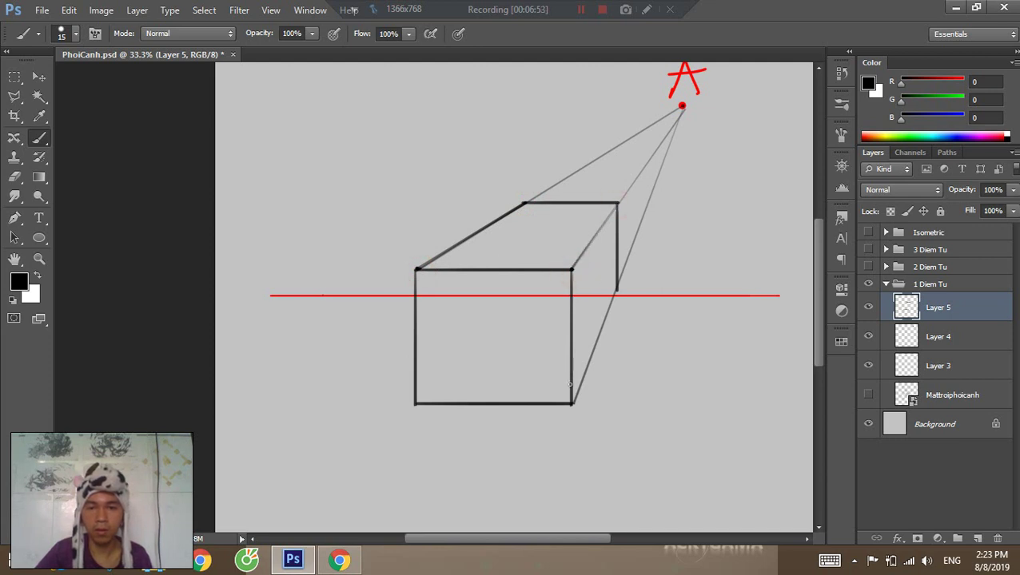
{"action": "left_click", "coordinate": [572, 404]}
{"action": "left_click", "coordinate": [616, 289], "text": "shift"}
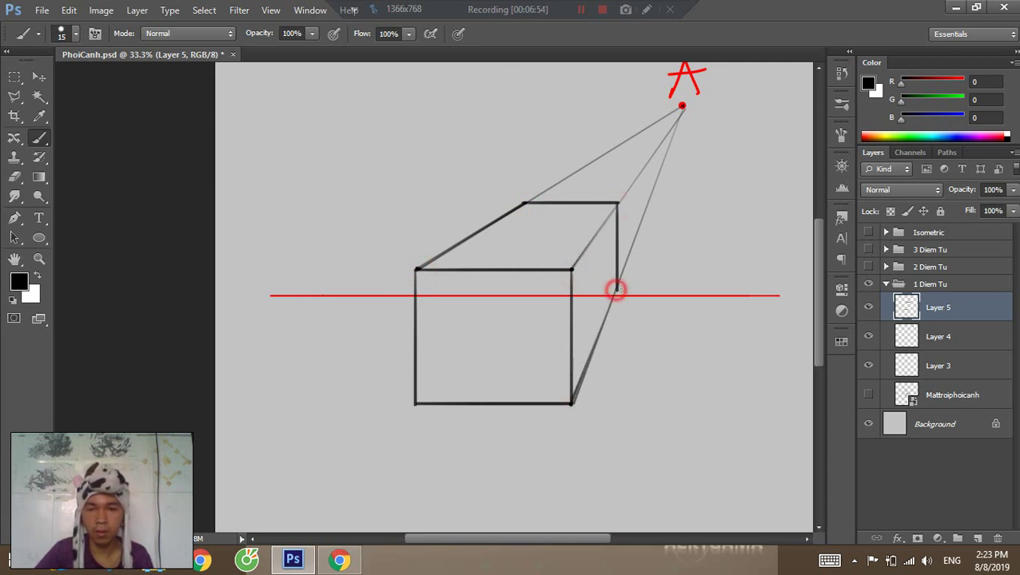
{"action": "left_click", "coordinate": [617, 285]}
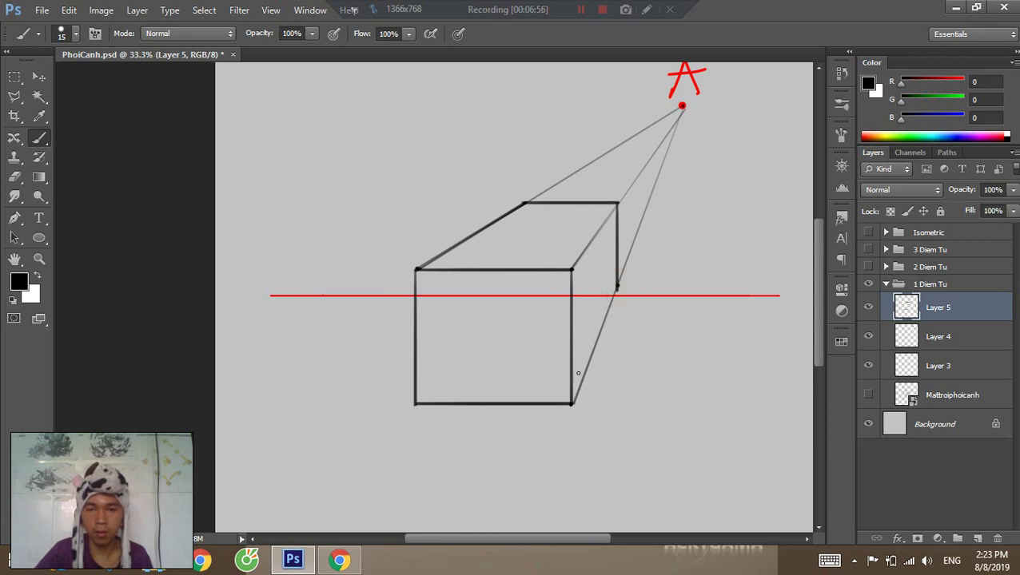
{"action": "left_click", "coordinate": [572, 403]}
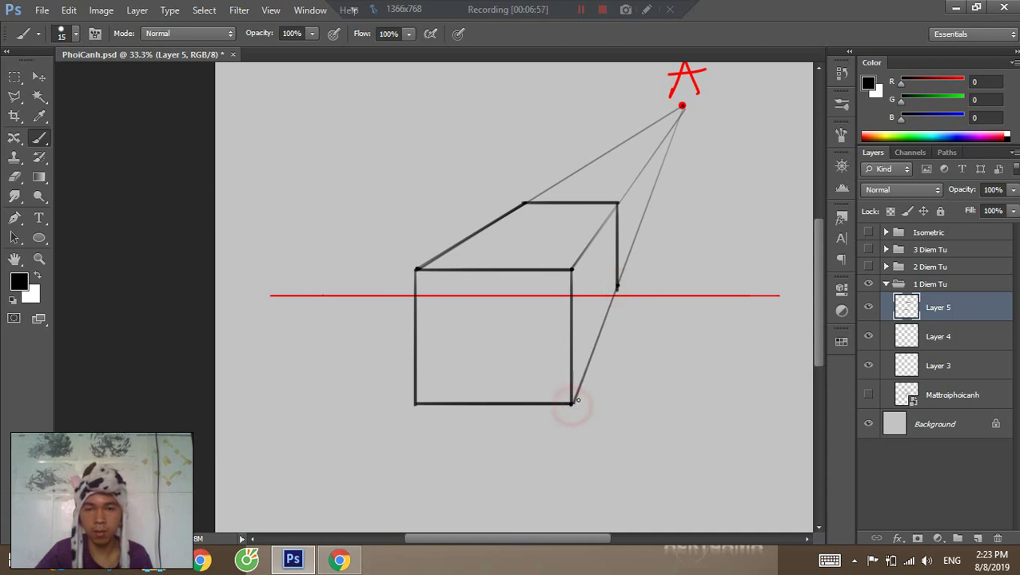
{"action": "left_click", "coordinate": [616, 289], "text": "shift"}
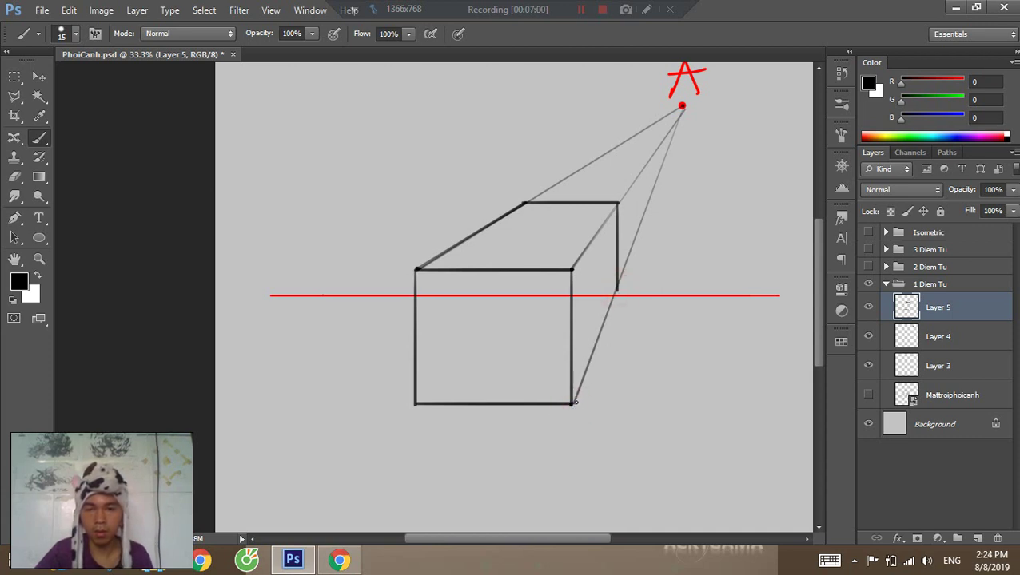
{"action": "left_click", "coordinate": [572, 403], "text": "shift"}
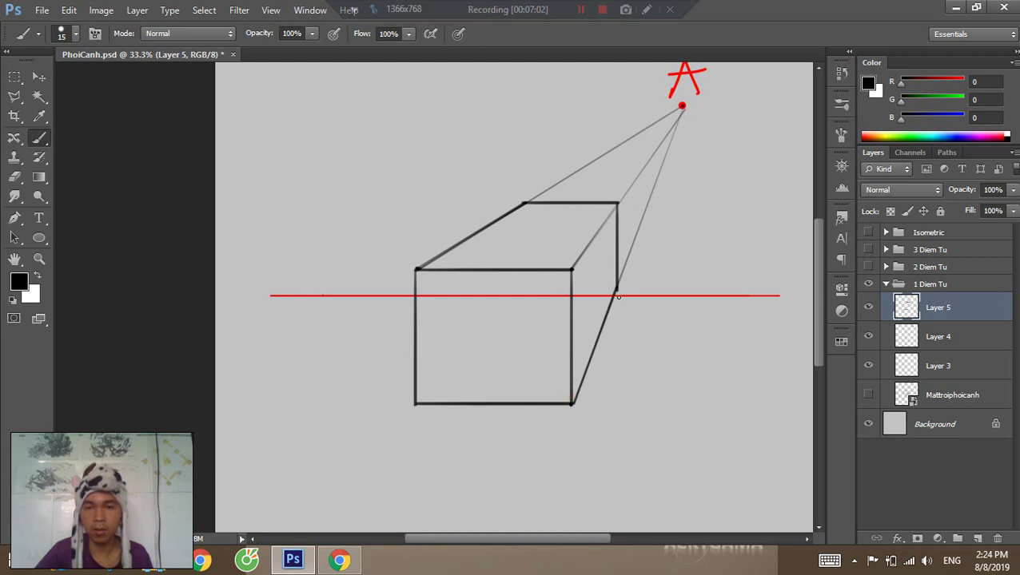
{"action": "left_click", "coordinate": [616, 288]}
Darken the receding edge between the front face's top-right corner and the rear top corner with the 15 px brush.
{"action": "key", "text": "z"}
{"action": "mouse_move", "coordinate": [663, 307]}
{"action": "left_mouse_down"}
{"action": "mouse_move", "coordinate": [560, 214]}
{"action": "mouse_move", "coordinate": [530, 220]}
{"action": "left_mouse_up"}
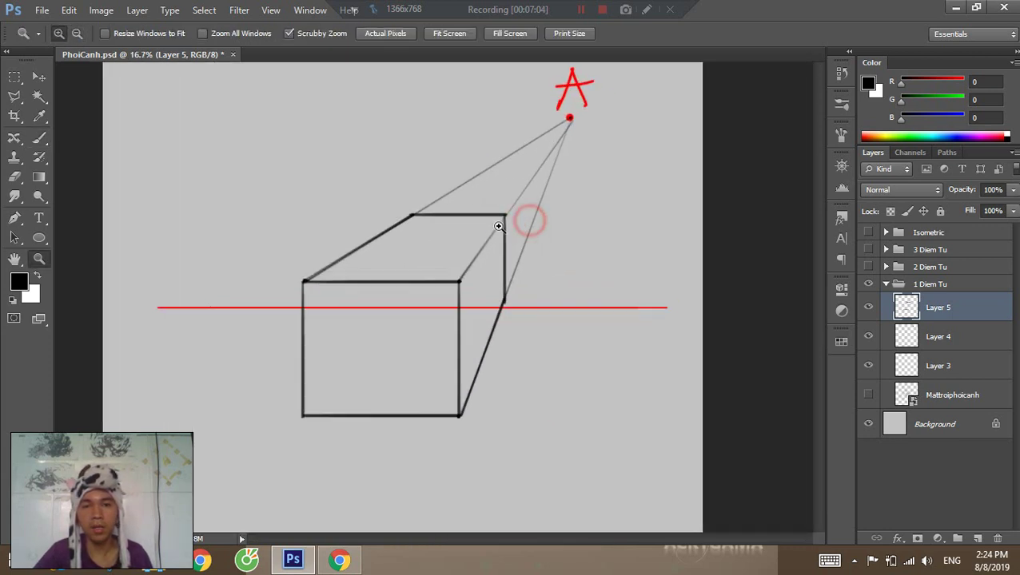
{"action": "key", "text": "b"}
{"action": "left_click", "coordinate": [503, 215]}
{"action": "left_click", "coordinate": [458, 284], "text": "shift"}
{"action": "left_click", "coordinate": [457, 284], "text": "shift"}
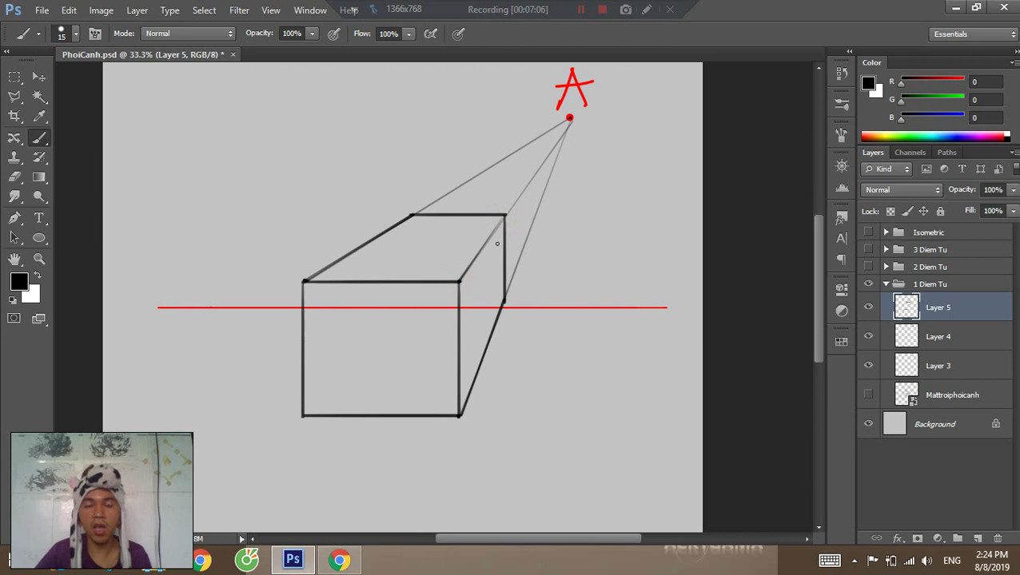
{"action": "key", "text": "z"}
{"action": "key", "text": "v"}
{"action": "left_click", "coordinate": [600, 343], "text": "ctrl+alt"}
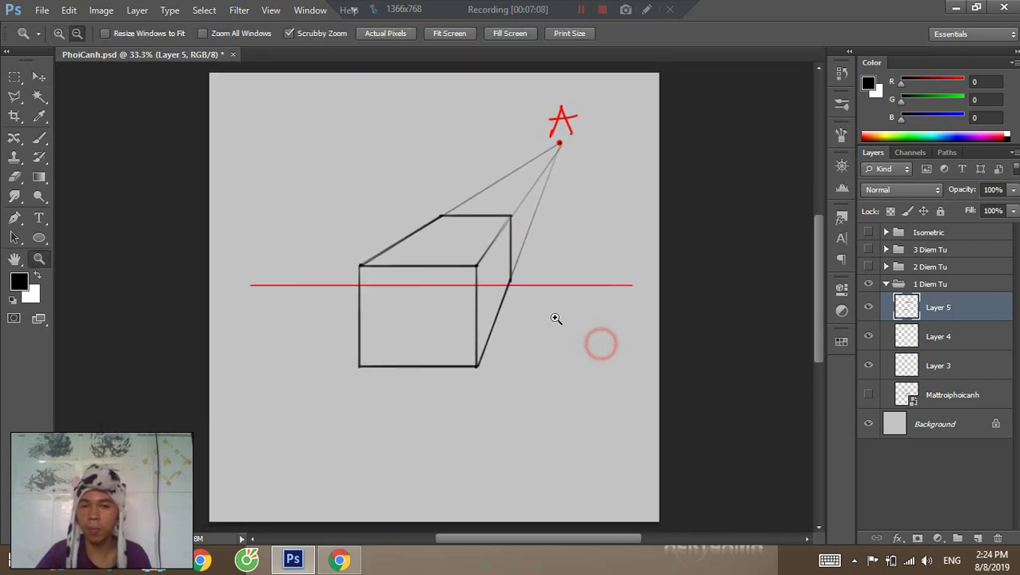
{"action": "left_click", "coordinate": [496, 267], "text": "ctrl"}
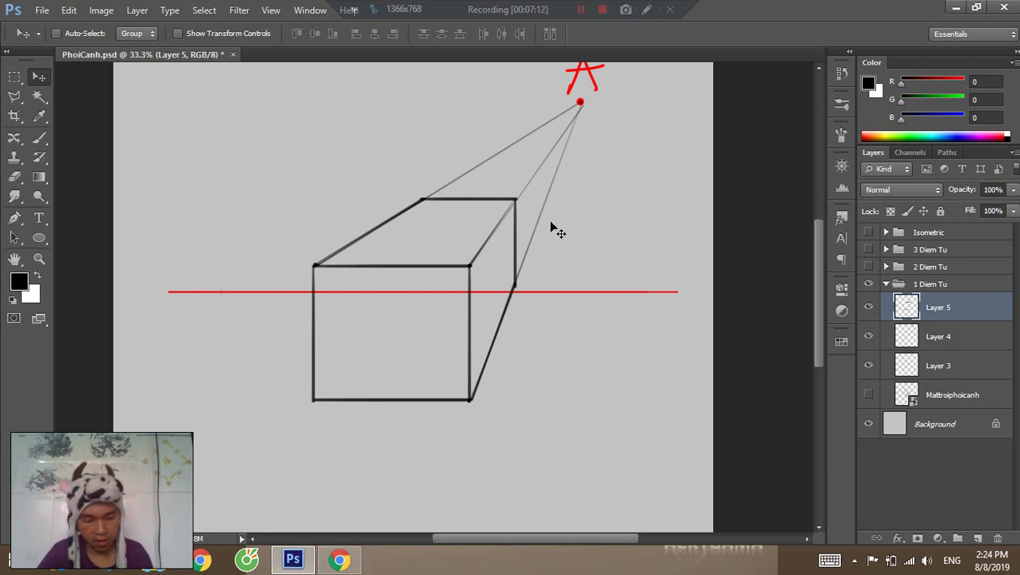
Brush a thin guide line from the front face's bottom-left corner to point A, and the hidden rear vertical edge down to it.
{"action": "key", "text": "b"}
{"action": "left_click_drag", "start_coordinate": [572, 113], "coordinate": [563, 137]}
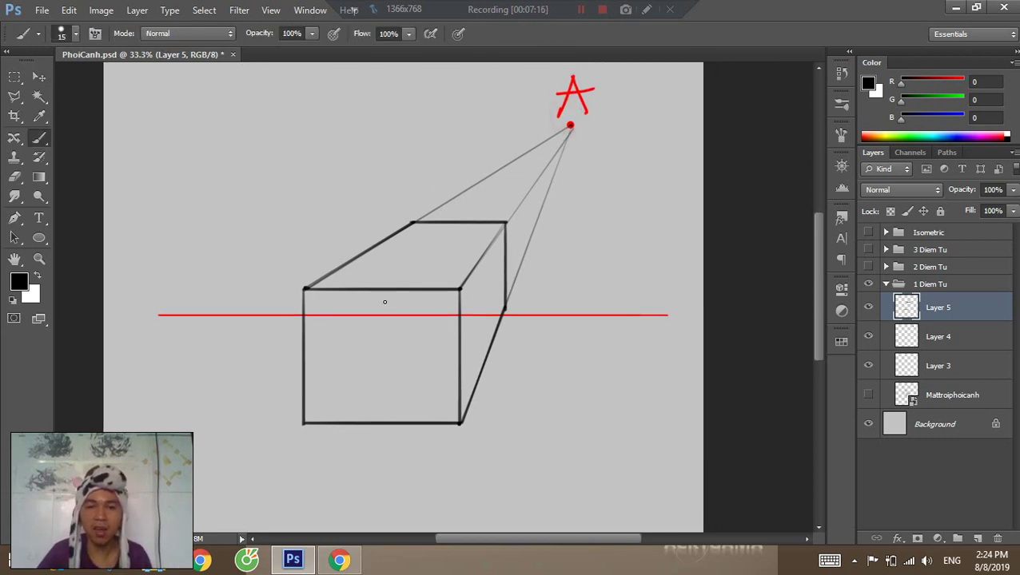
{"action": "left_click_drag", "start_coordinate": [413, 228], "coordinate": [412, 307]}
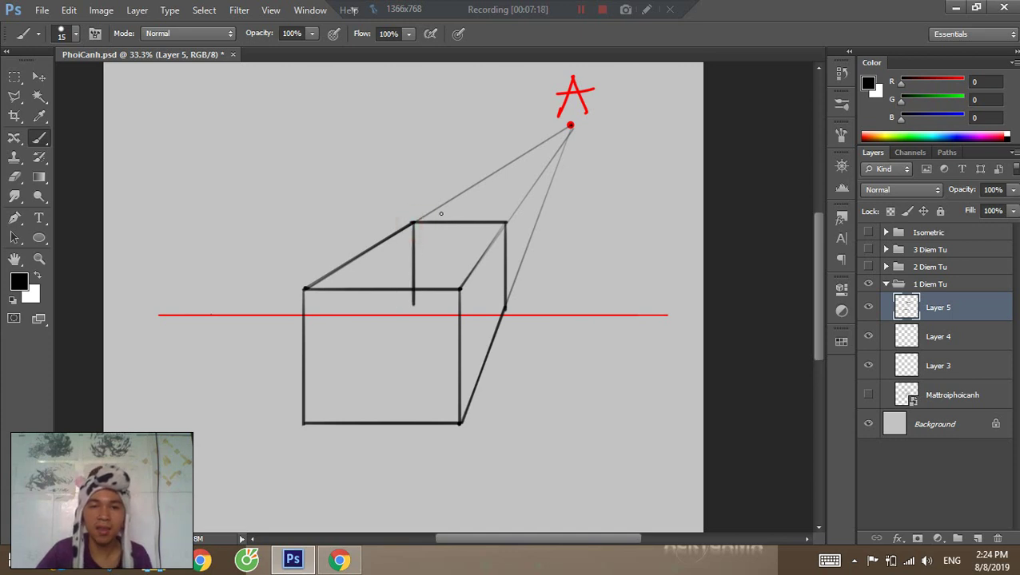
{"action": "key", "text": "ctrl+z"}
{"action": "left_click", "coordinate": [302, 424]}
{"action": "left_click", "coordinate": [570, 125], "text": "shift"}
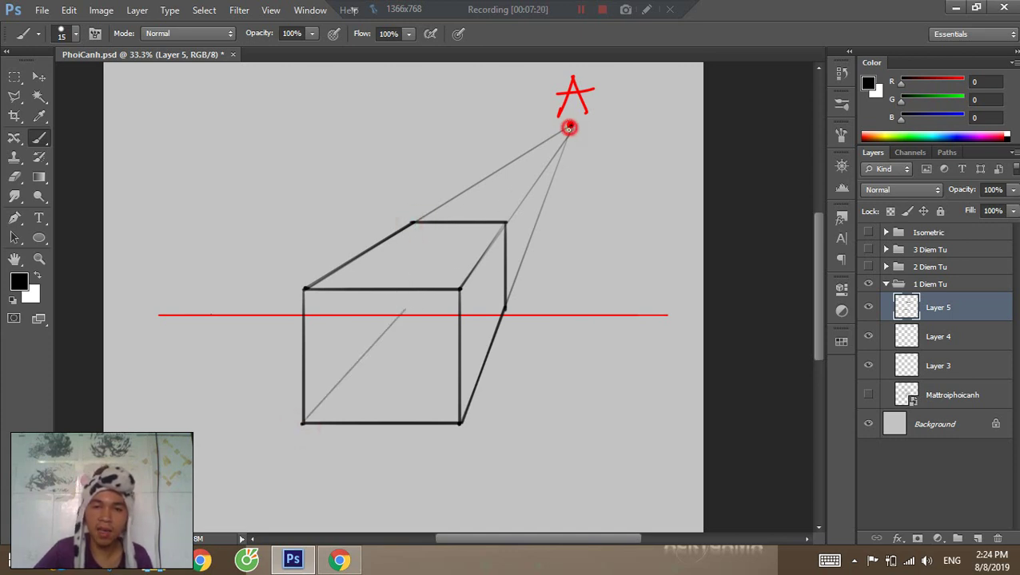
{"action": "left_click", "coordinate": [412, 223]}
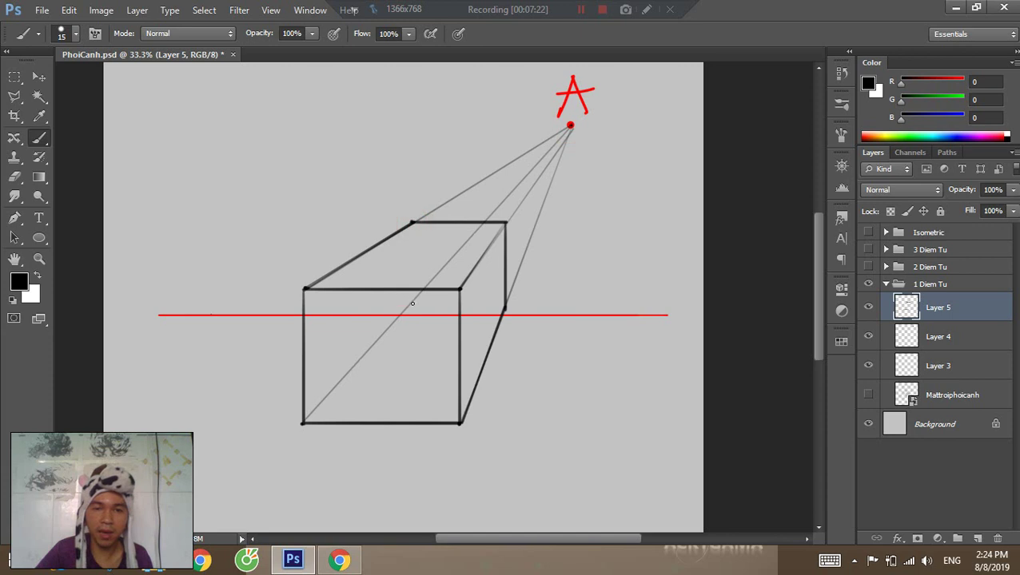
{"action": "left_click", "coordinate": [413, 300], "text": "shift"}
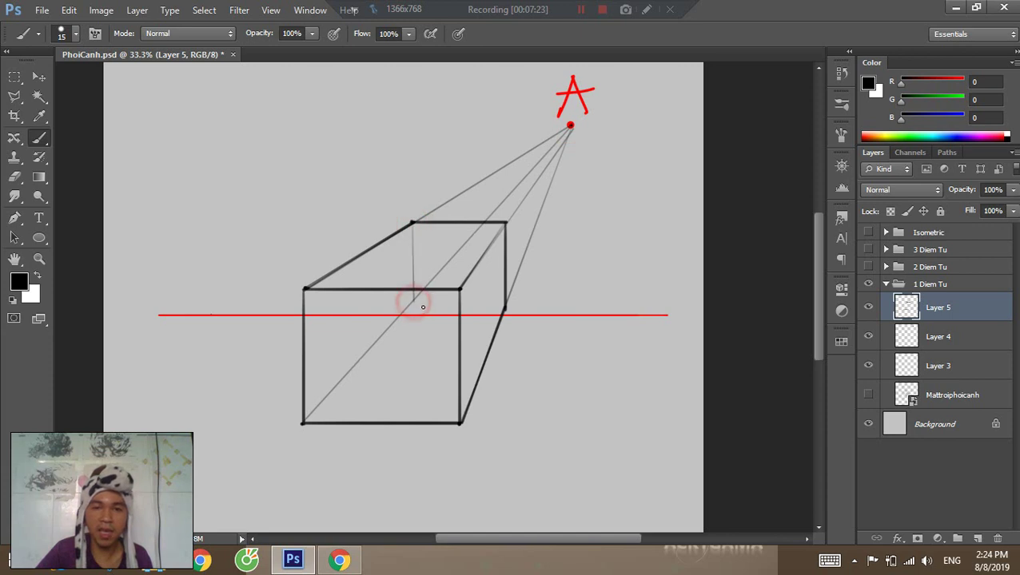
Try to connect the hidden rear vertical edge's lower end to the rear bottom-right corner with a straight brush line.
{"action": "left_click", "coordinate": [504, 306]}
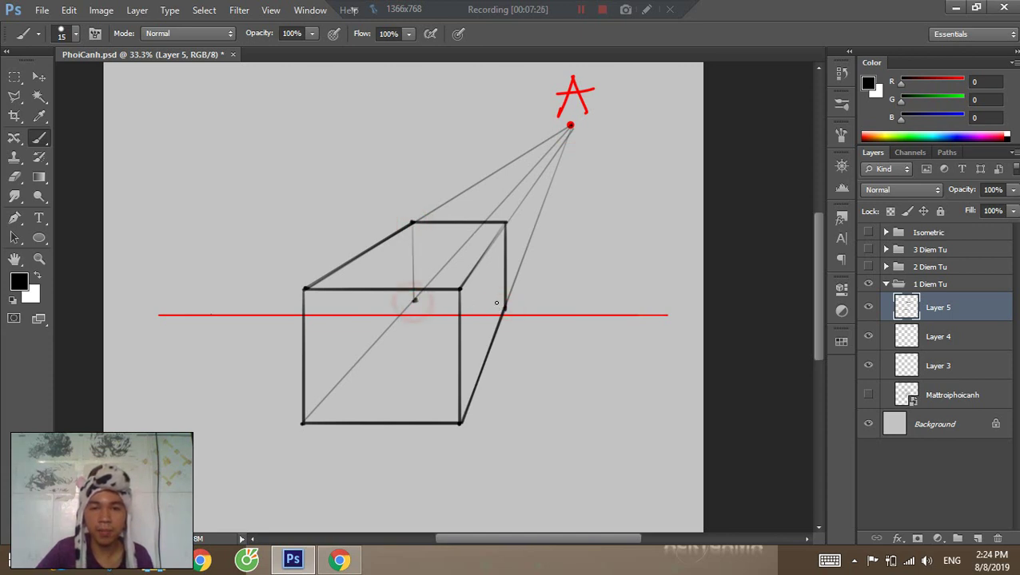
{"action": "left_click", "coordinate": [504, 307], "text": "shift"}
{"action": "key", "text": "z"}
{"action": "left_click", "coordinate": [526, 313], "text": "alt"}
{"action": "left_click", "coordinate": [527, 311], "text": "alt"}
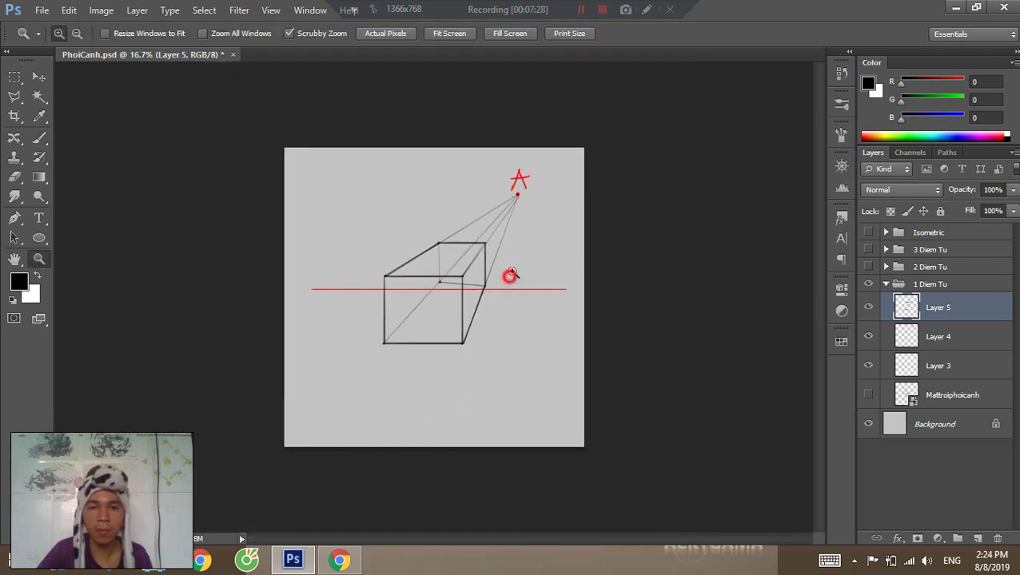
{"action": "left_click", "coordinate": [513, 273]}
{"action": "key", "text": "b"}
{"action": "key", "text": "z"}
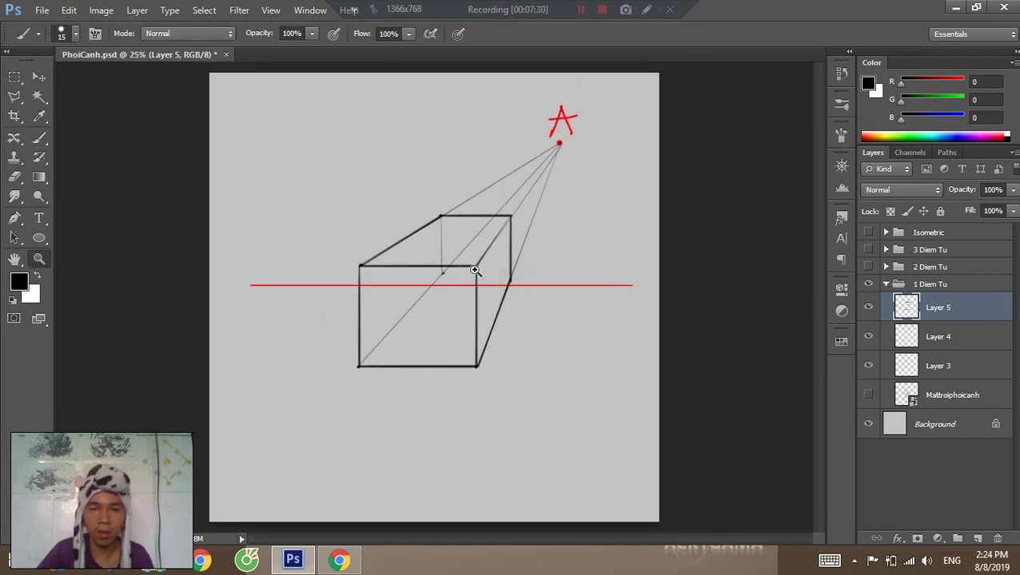
Erase the overshoot where the rear vertical edge meets the lower receding edge, using the 45 px Eraser.
{"action": "left_click", "coordinate": [497, 265]}
{"action": "left_click", "coordinate": [497, 265]}
{"action": "key", "text": "b"}
{"action": "key", "text": "e"}
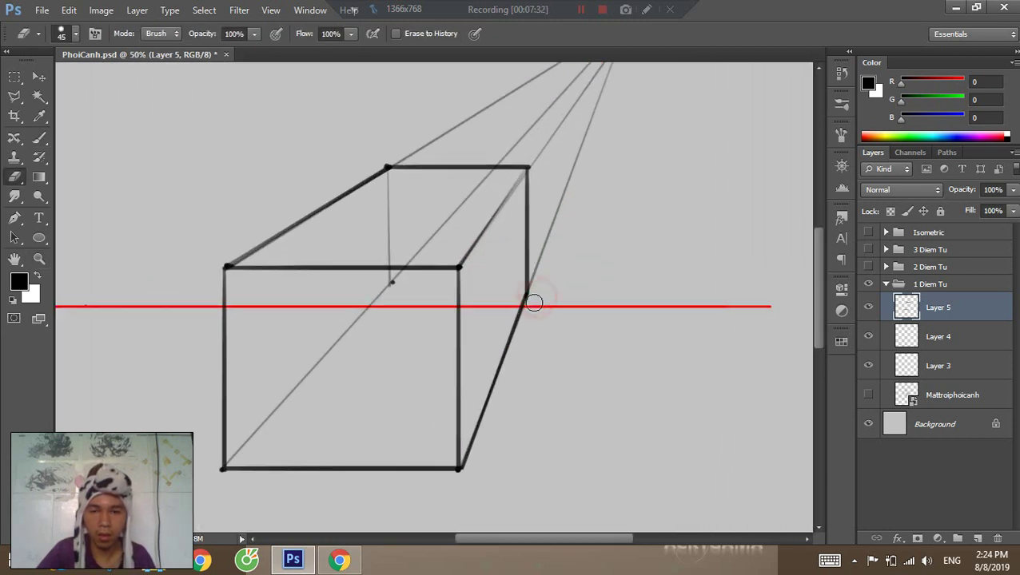
{"action": "key", "text": "v"}
{"action": "key", "text": "b"}
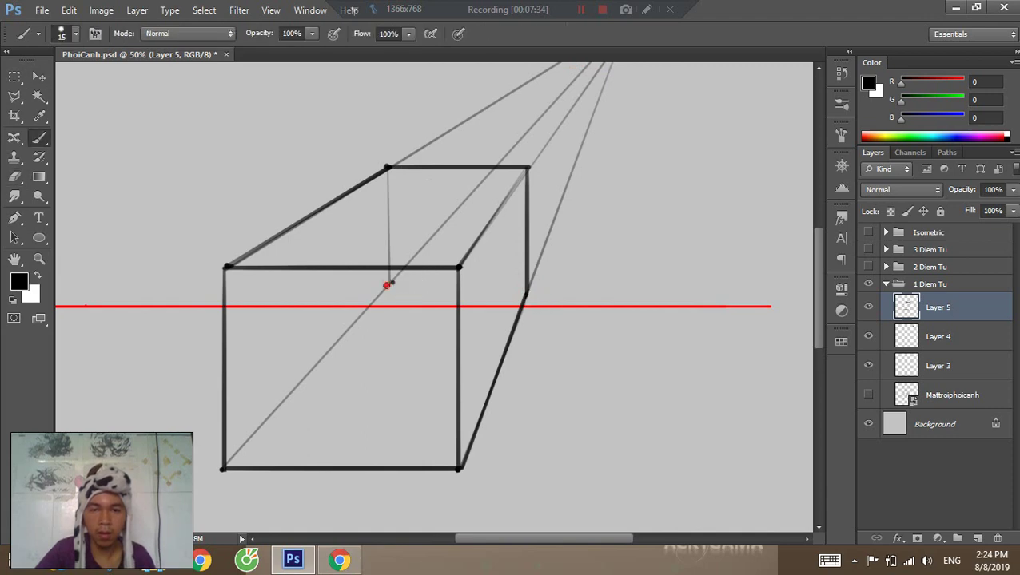
Try several brush strokes for the box's hidden rear bottom edge, undoing each one.
{"action": "mouse_move", "coordinate": [390, 284]}
{"action": "left_mouse_down"}
{"action": "mouse_move", "coordinate": [523, 297]}
{"action": "mouse_move", "coordinate": [507, 284]}
{"action": "left_mouse_up"}
{"action": "key", "text": "ctrl+z"}
{"action": "key", "text": "ctrl+z"}
{"action": "left_click_drag", "start_coordinate": [391, 282], "coordinate": [507, 288]}
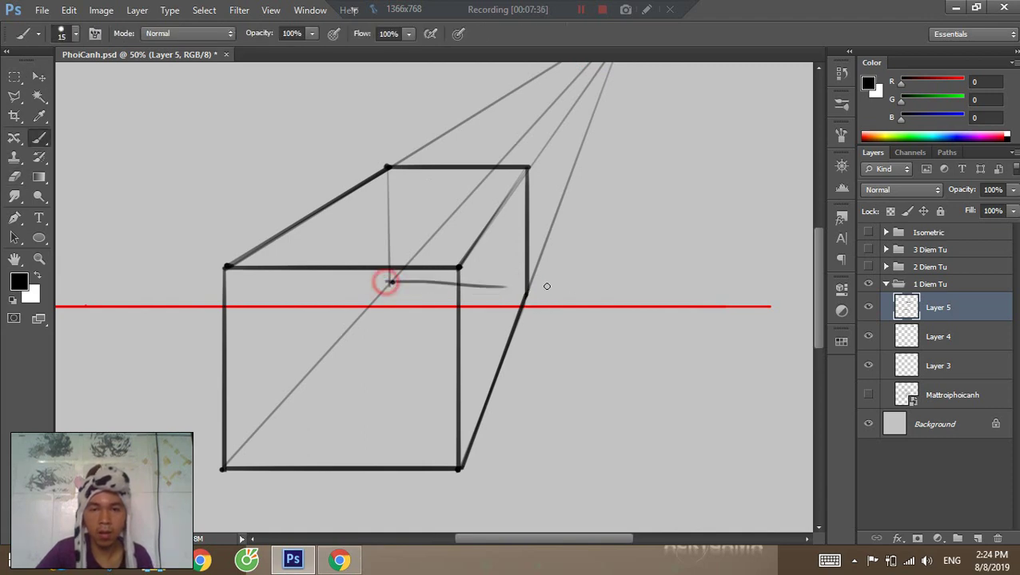
{"action": "key", "text": "ctrl+z"}
{"action": "left_click_drag", "start_coordinate": [392, 283], "coordinate": [530, 281]}
{"action": "key", "text": "ctrl+z"}
{"action": "left_click_drag", "start_coordinate": [396, 285], "coordinate": [531, 287]}
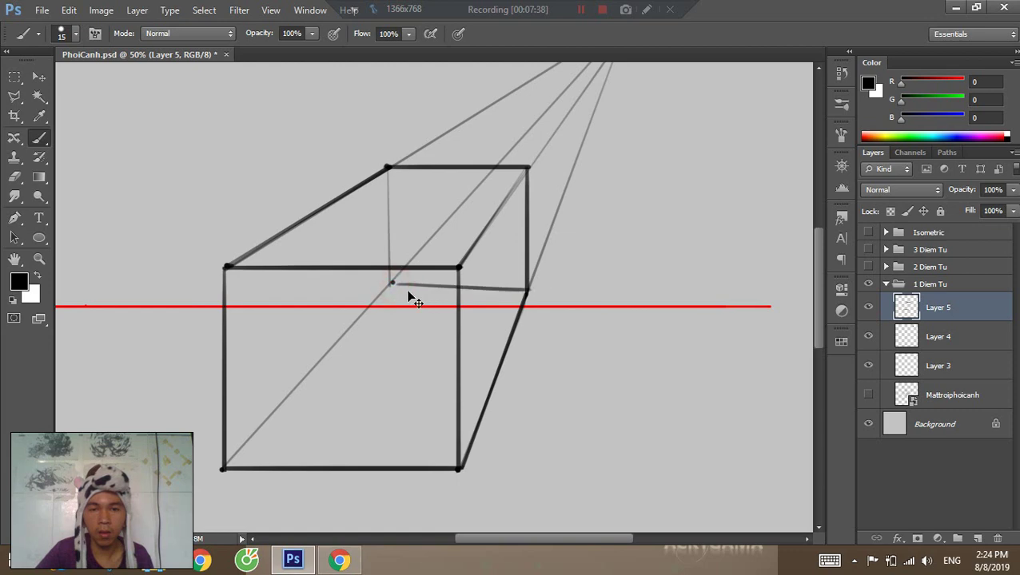
{"action": "key", "text": "ctrl+z"}
{"action": "left_click_drag", "start_coordinate": [389, 285], "coordinate": [536, 288]}
{"action": "key", "text": "ctrl+z"}
{"action": "left_click_drag", "start_coordinate": [390, 284], "coordinate": [558, 287]}
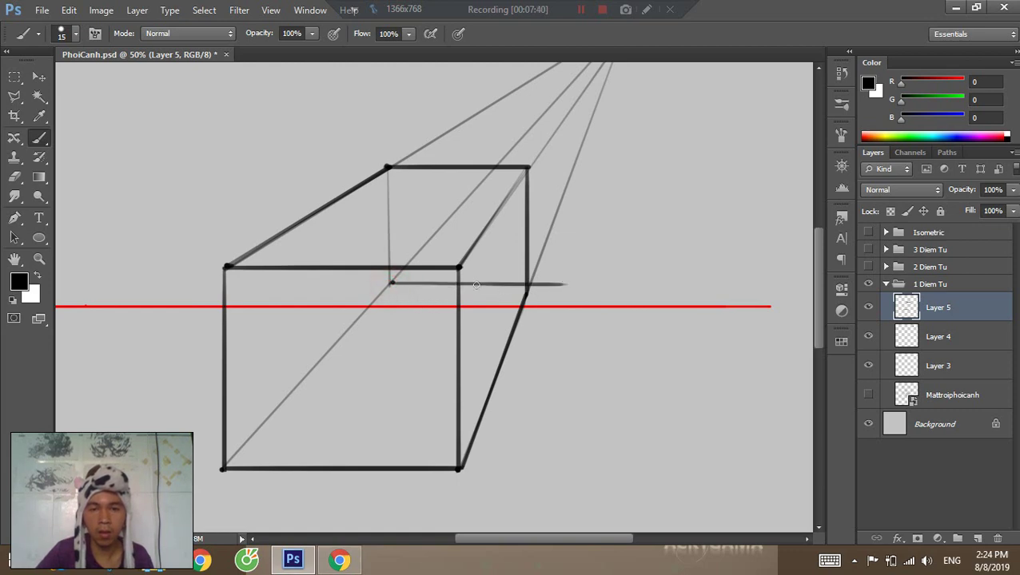
{"action": "key", "text": "ctrl+z"}
{"action": "left_click_drag", "start_coordinate": [392, 283], "coordinate": [555, 288]}
{"action": "key", "text": "ctrl+z"}
Draw the box's hidden rear bottom edge from the hidden vertical edge's lower end to the rear bottom-right corner.
{"action": "mouse_move", "coordinate": [392, 283]}
{"action": "left_mouse_down"}
{"action": "mouse_move", "coordinate": [569, 290]}
{"action": "mouse_move", "coordinate": [516, 273]}
{"action": "left_mouse_up"}
{"action": "key", "text": "e"}
{"action": "key", "text": "z"}
{"action": "key", "text": "b"}
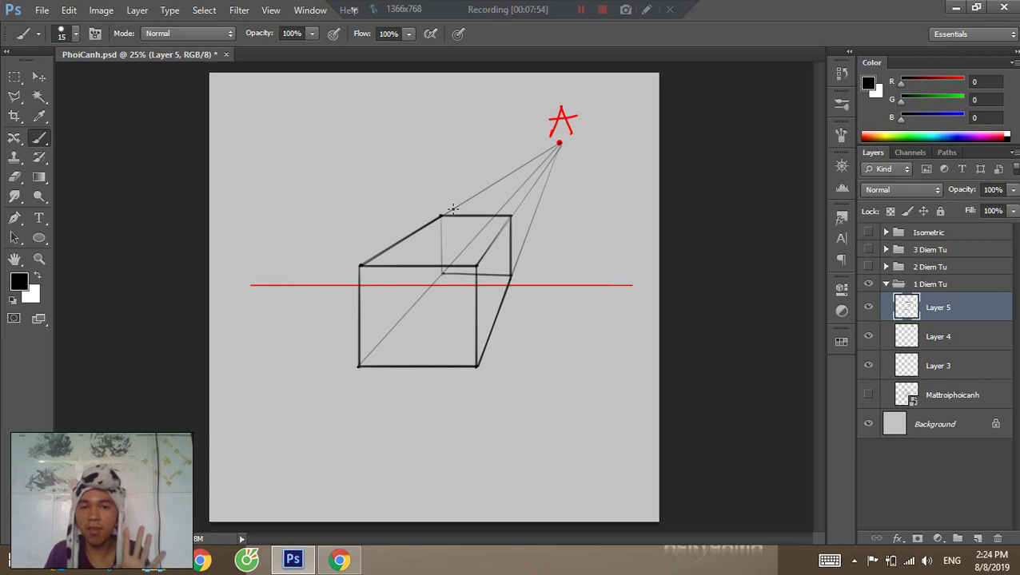
{"action": "left_click", "coordinate": [522, 217], "text": "ctrl"}
{"action": "left_click_drag", "start_coordinate": [455, 263], "coordinate": [468, 244]}
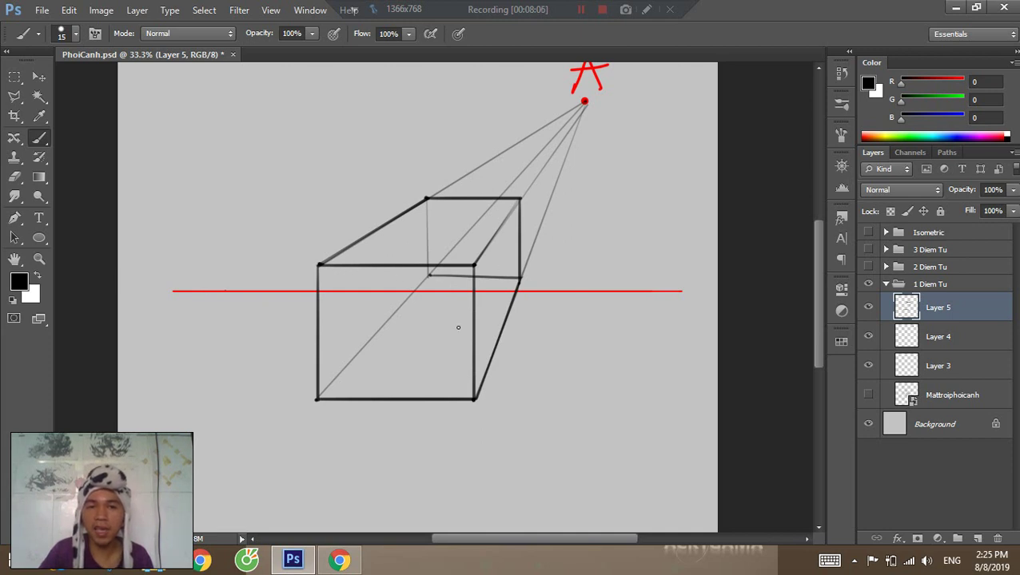
{"action": "key", "text": "z"}
{"action": "left_click", "coordinate": [578, 364], "text": "alt"}
{"action": "left_click", "coordinate": [508, 350], "text": "alt"}
{"action": "left_click", "coordinate": [449, 289]}
{"action": "key", "text": "b"}
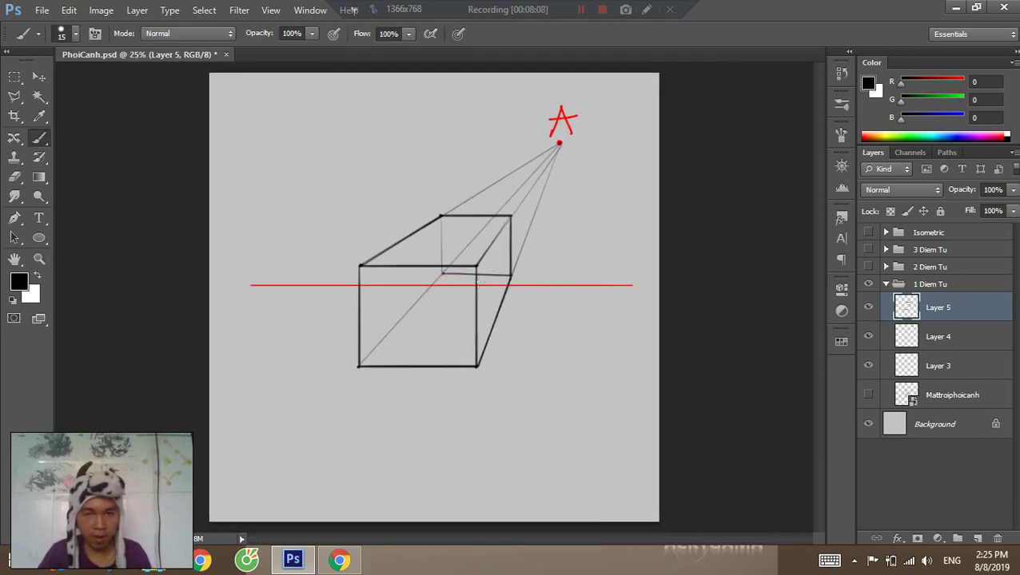
Show the Mattroiphoicanh layer and move its radial lines so their centre sits at point A.
{"action": "left_click", "coordinate": [869, 395]}
{"action": "left_click", "coordinate": [895, 394]}
{"action": "key", "text": "v"}
{"action": "left_click_drag", "start_coordinate": [446, 300], "coordinate": [639, 124]}
Scale the Mattroiphoicanh layer to about 77% so its radial lines cover the whole canvas.
{"action": "key", "text": "z"}
{"action": "left_click", "coordinate": [516, 222], "text": "alt"}
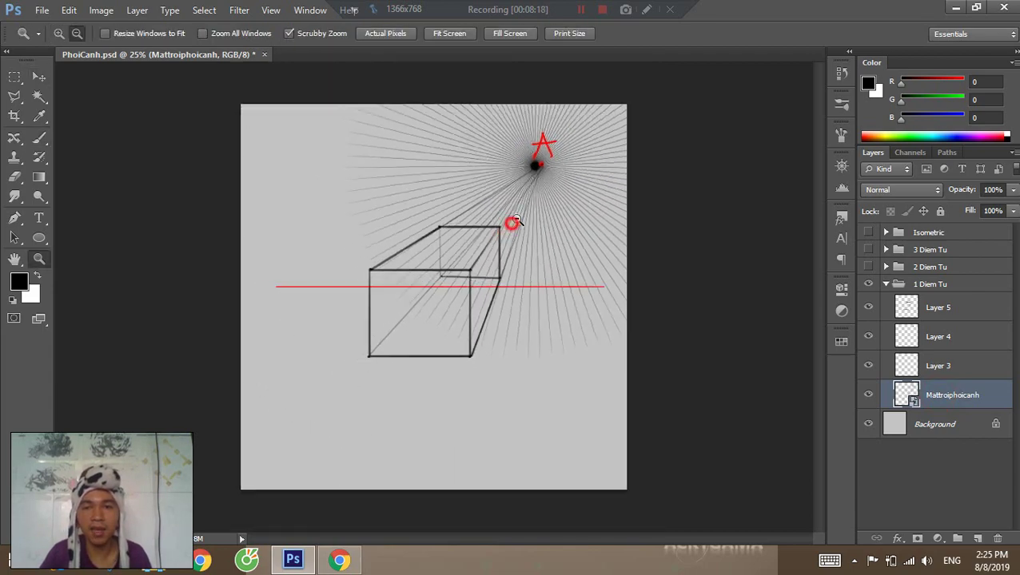
{"action": "left_click", "coordinate": [516, 222], "text": "alt"}
{"action": "key", "text": "ctrl+t"}
{"action": "left_click_drag", "start_coordinate": [605, 336], "coordinate": [761, 476]}
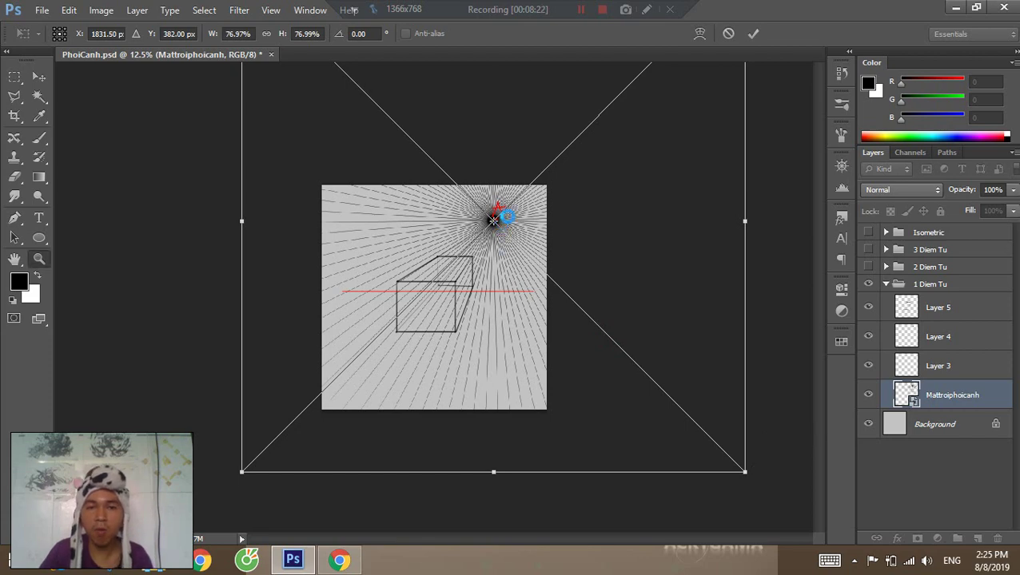
{"action": "key", "text": "Return"}
{"action": "left_click", "coordinate": [499, 220]}
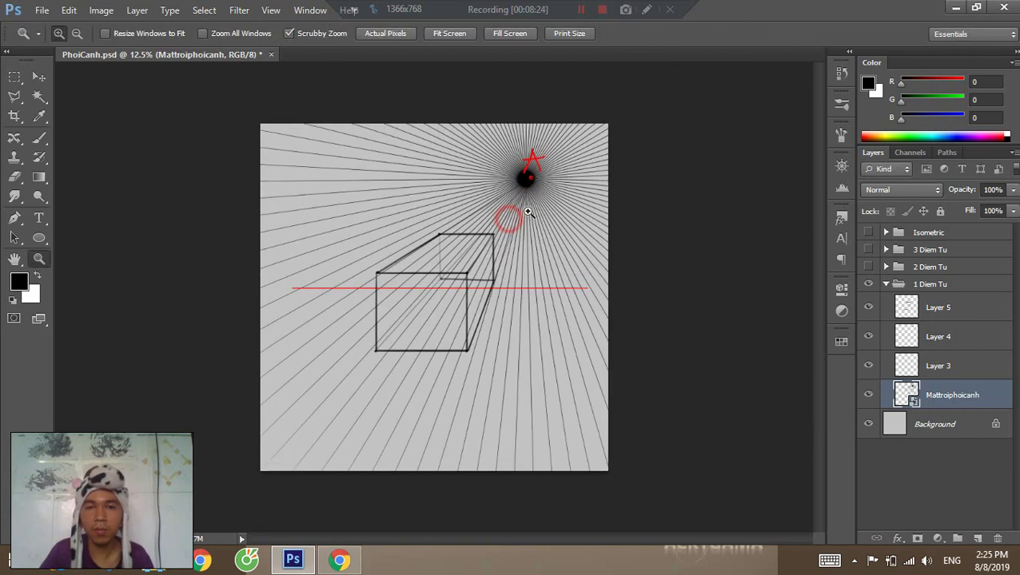
Hide Layer 5 with the box, keep Layers 3 and 4 visible, and align the radial lines' centre with point A's red dot.
{"action": "key", "text": "v"}
{"action": "left_click_drag", "start_coordinate": [868, 363], "coordinate": [873, 340]}
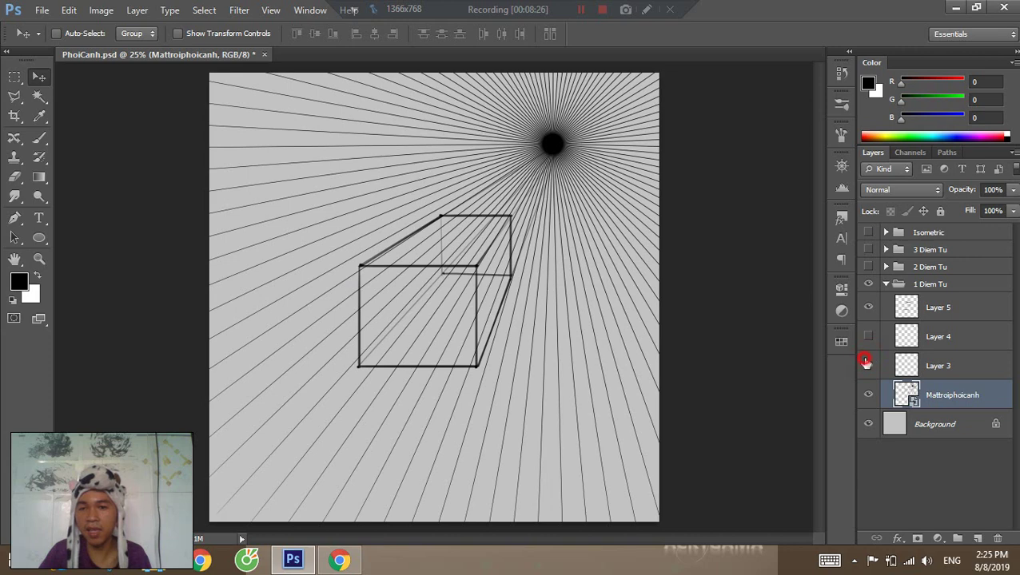
{"action": "left_click", "coordinate": [868, 365]}
{"action": "left_click", "coordinate": [868, 307]}
{"action": "left_click", "coordinate": [868, 337]}
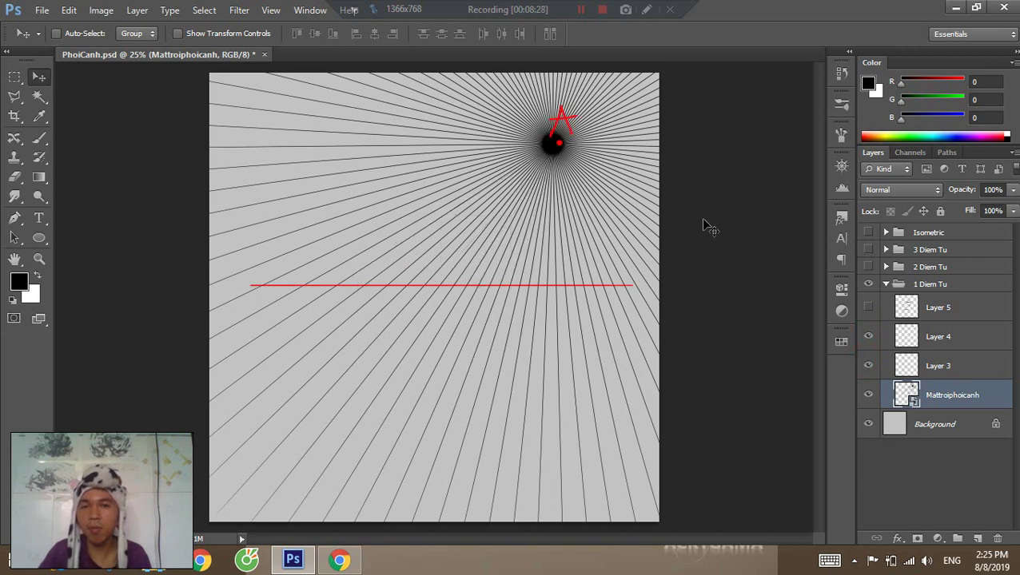
{"action": "left_click_drag", "start_coordinate": [590, 171], "coordinate": [593, 167]}
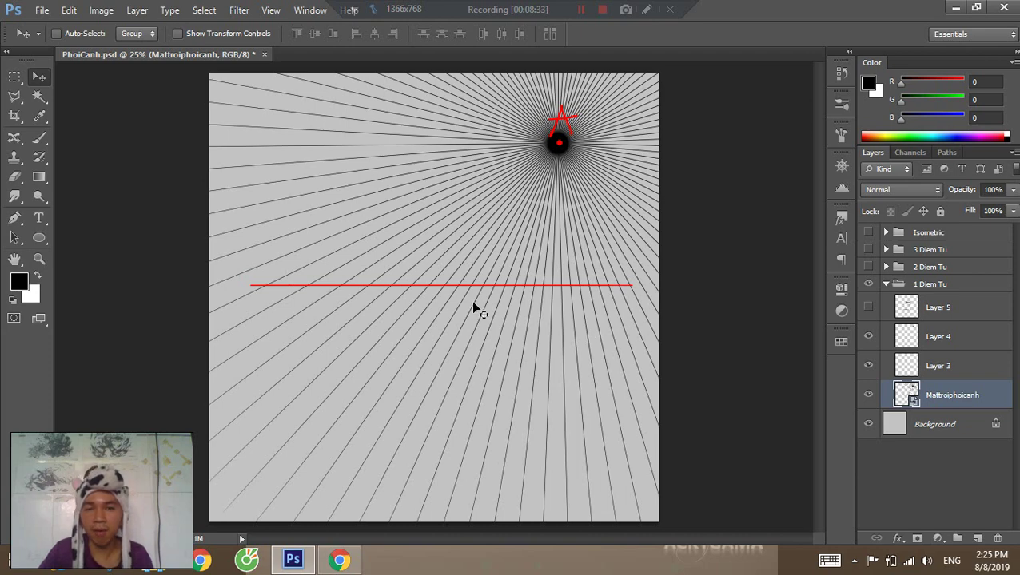
Add a new empty layer directly above Layer 4.
{"action": "key", "text": "z"}
{"action": "left_click", "coordinate": [473, 308]}
{"action": "key", "text": "b"}
{"action": "scroll", "coordinate": [421, 277], "scroll_direction": "down", "scroll_amount": 1}
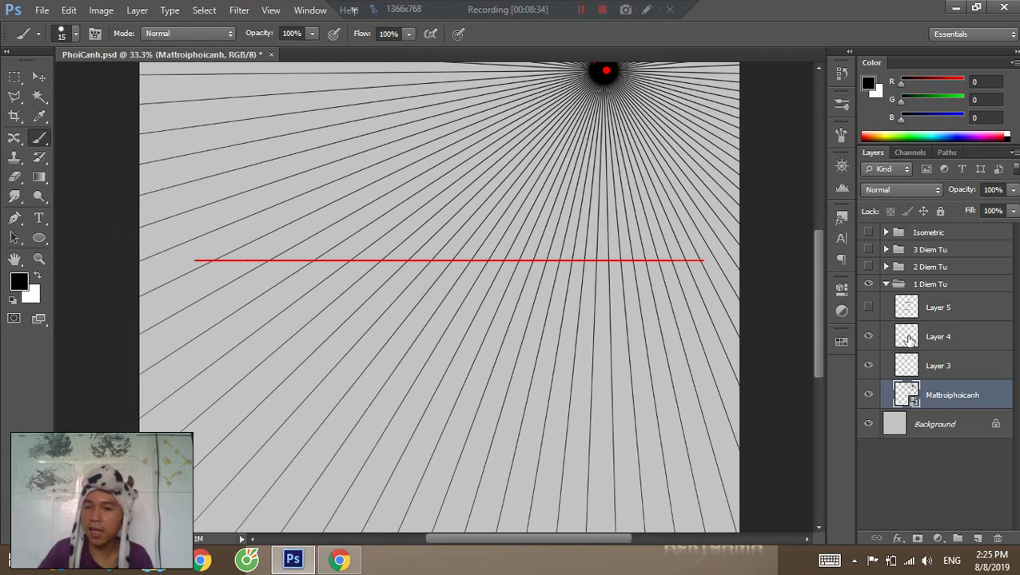
{"action": "left_click", "coordinate": [908, 339]}
{"action": "left_click", "coordinate": [977, 539]}
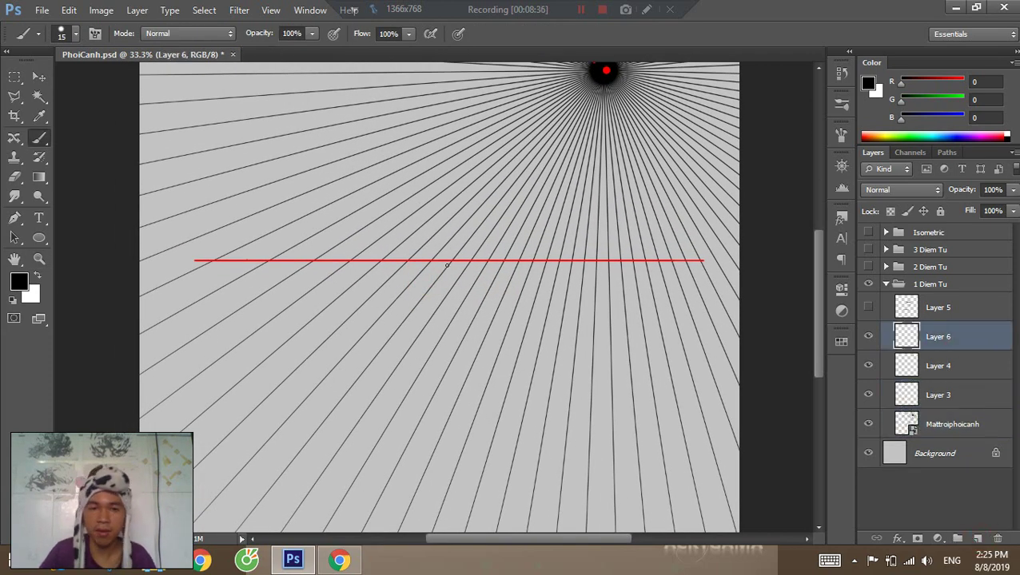
Draw a straight vertical black line across the red horizon line, to the left of point A, with the 15 px brush.
{"action": "left_click_drag", "start_coordinate": [513, 246], "coordinate": [503, 279]}
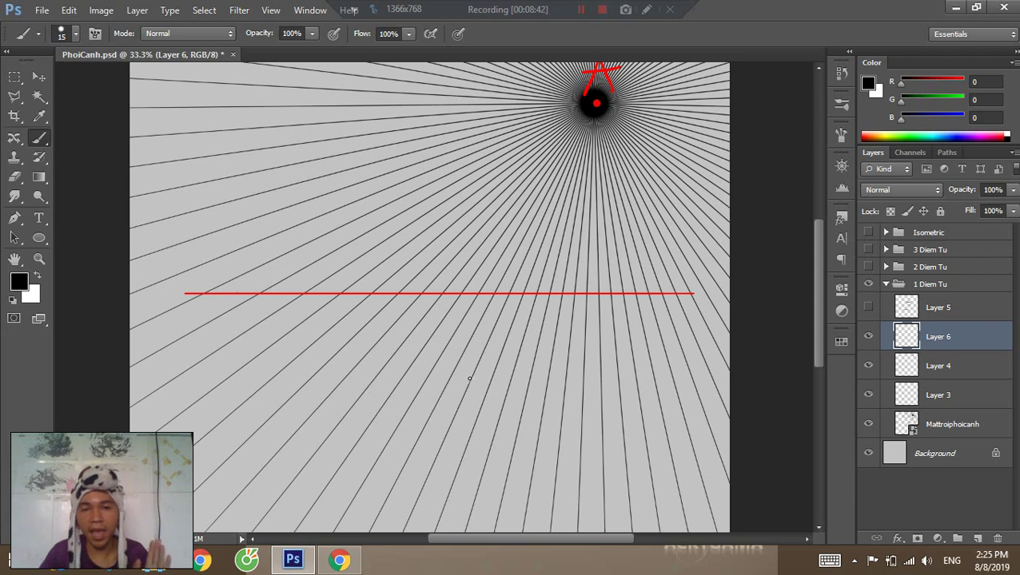
{"action": "mouse_move", "coordinate": [469, 379]}
{"action": "left_mouse_down"}
{"action": "mouse_move", "coordinate": [469, 200]}
{"action": "mouse_move", "coordinate": [470, 414]}
{"action": "left_mouse_up"}
{"action": "key", "text": "ctrl+z"}
{"action": "left_click_drag", "start_coordinate": [470, 210], "coordinate": [470, 436]}
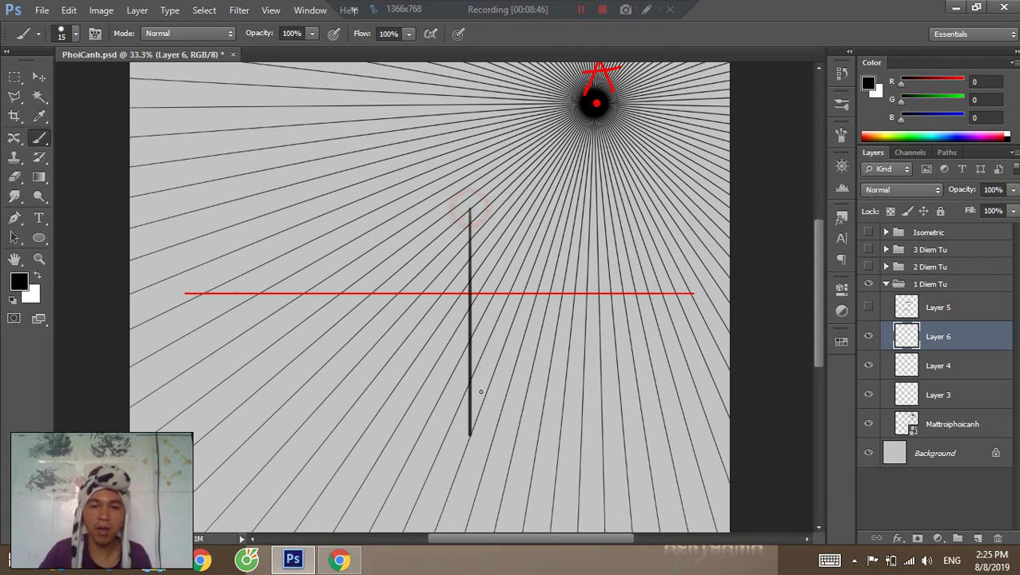
{"action": "key", "text": "ctrl+z"}
{"action": "left_click_drag", "start_coordinate": [467, 232], "coordinate": [467, 423]}
{"action": "key", "text": "ctrl+z"}
{"action": "left_click_drag", "start_coordinate": [464, 223], "coordinate": [442, 436]}
{"action": "key", "text": "ctrl+z"}
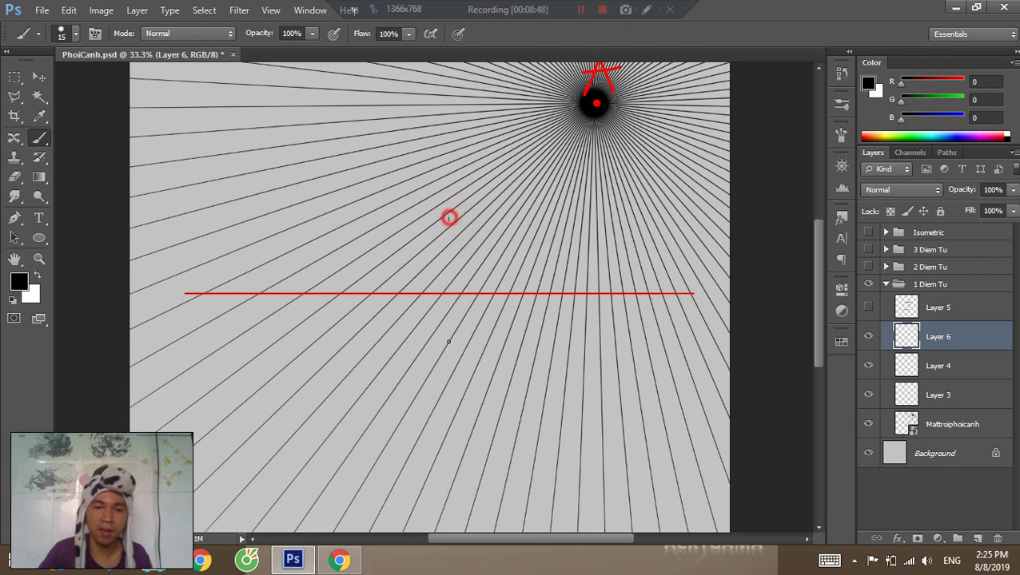
{"action": "left_click_drag", "start_coordinate": [448, 216], "coordinate": [448, 426]}
{"action": "key", "text": "ctrl+z"}
{"action": "mouse_move", "coordinate": [465, 236]}
{"action": "left_mouse_down"}
{"action": "mouse_move", "coordinate": [464, 387]}
{"action": "mouse_move", "coordinate": [467, 218]}
{"action": "left_mouse_up"}
{"action": "key", "text": "ctrl+z"}
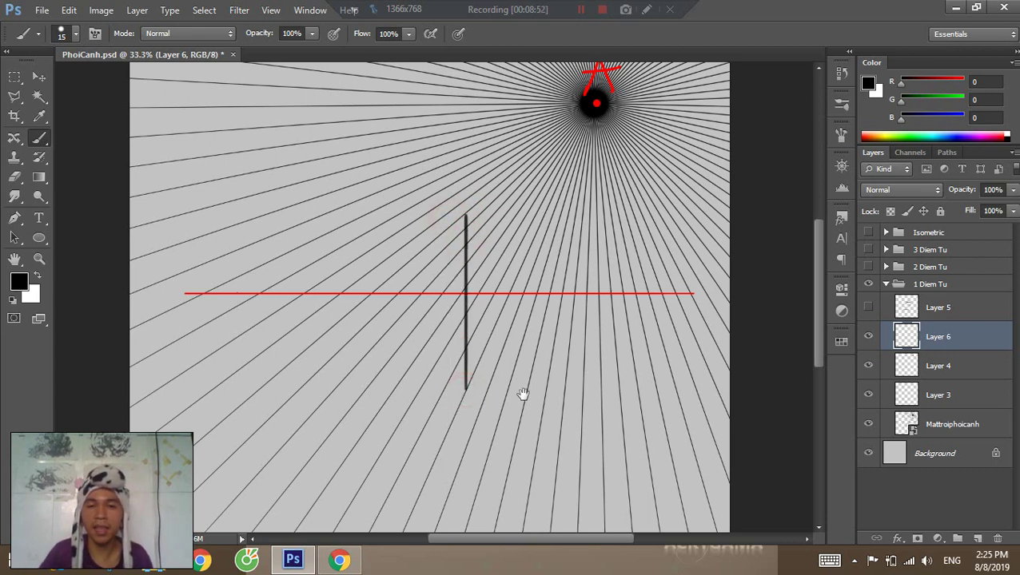
Try to draw a receding edge from the vertical line's top end along the radial lines toward point A.
{"action": "left_click_drag", "start_coordinate": [525, 314], "coordinate": [570, 335]}
{"action": "left_click_drag", "start_coordinate": [411, 269], "coordinate": [469, 291]}
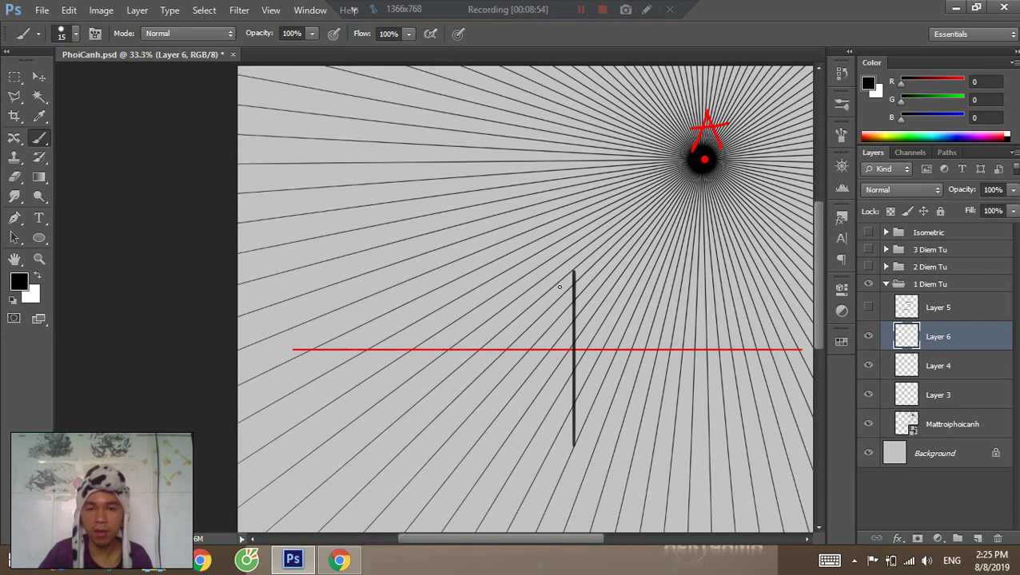
{"action": "left_click", "coordinate": [560, 286], "text": "ctrl"}
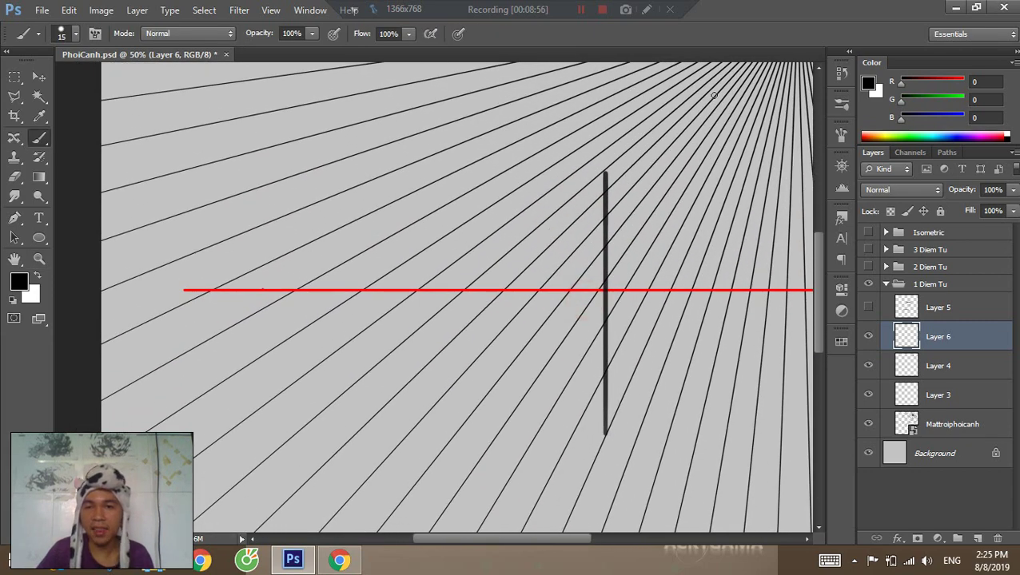
{"action": "mouse_move", "coordinate": [569, 217]}
{"action": "left_mouse_down"}
{"action": "mouse_move", "coordinate": [609, 221]}
{"action": "mouse_move", "coordinate": [577, 289]}
{"action": "left_mouse_up"}
{"action": "left_click_drag", "start_coordinate": [709, 234], "coordinate": [494, 260]}
{"action": "left_click", "coordinate": [424, 302]}
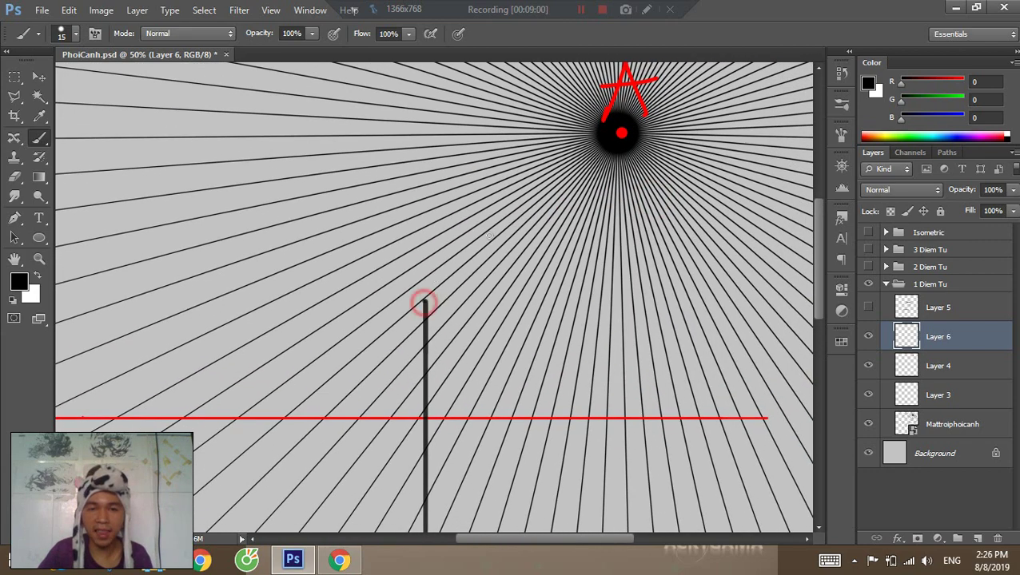
{"action": "left_click_drag", "start_coordinate": [424, 303], "coordinate": [425, 225]}
{"action": "key", "text": "ctrl+z"}
{"action": "left_click", "coordinate": [422, 298]}
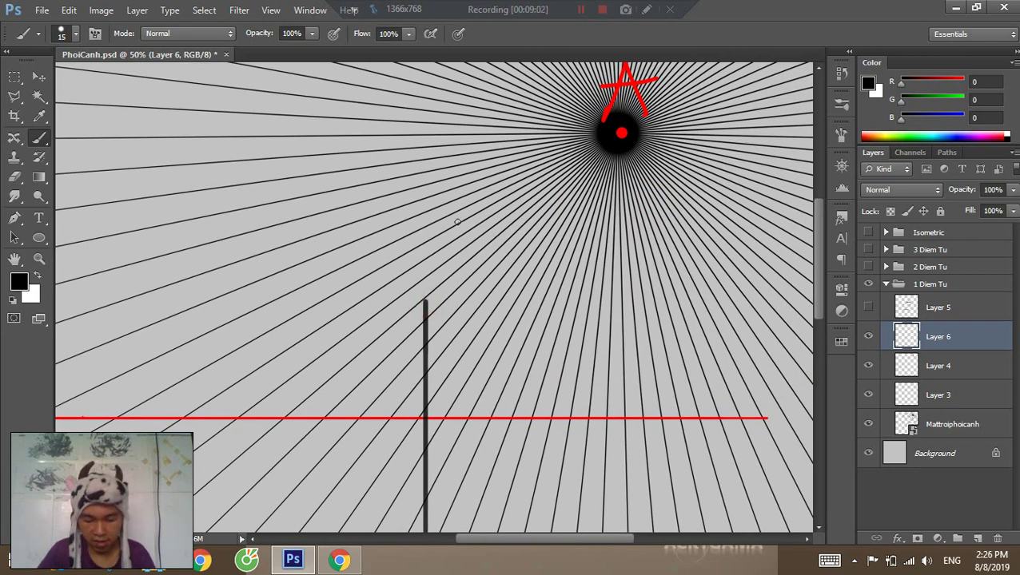
{"action": "left_click_drag", "start_coordinate": [426, 297], "coordinate": [524, 223]}
{"action": "key", "text": "ctrl+z"}
Lower the opacity of the Mattroiphoicanh layer to fade its radial lines, and make Layer 3 active.
{"action": "left_click", "coordinate": [940, 424]}
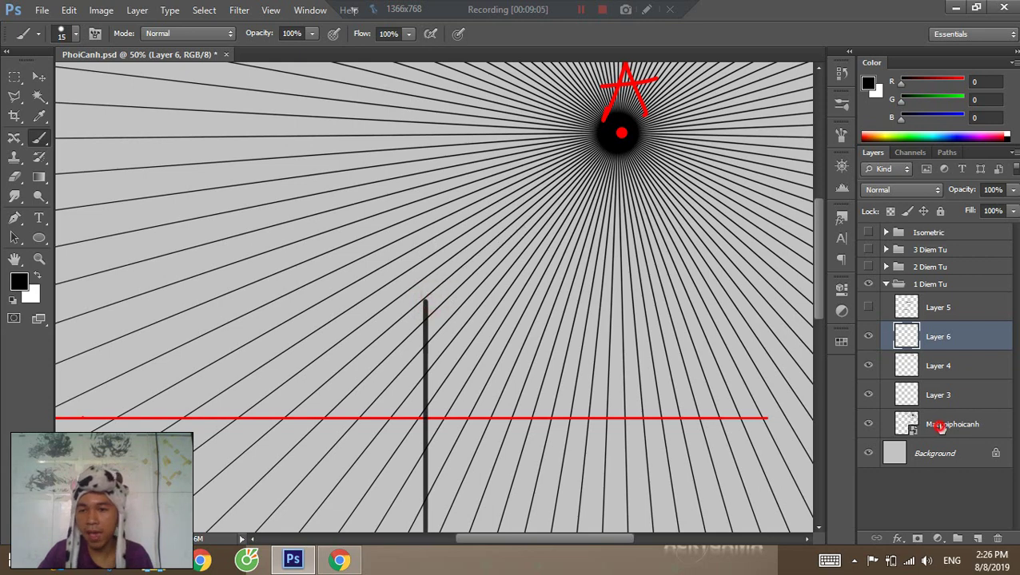
{"action": "mouse_move", "coordinate": [972, 192]}
{"action": "left_mouse_down"}
{"action": "mouse_move", "coordinate": [919, 193]}
{"action": "mouse_move", "coordinate": [956, 194]}
{"action": "left_mouse_up"}
{"action": "left_click", "coordinate": [923, 394]}
{"action": "left_click_drag", "start_coordinate": [524, 382], "coordinate": [587, 241]}
Shorten the vertical black line on Layer 6 by erasing its upper end with the 45 px eraser.
{"action": "key", "text": "e"}
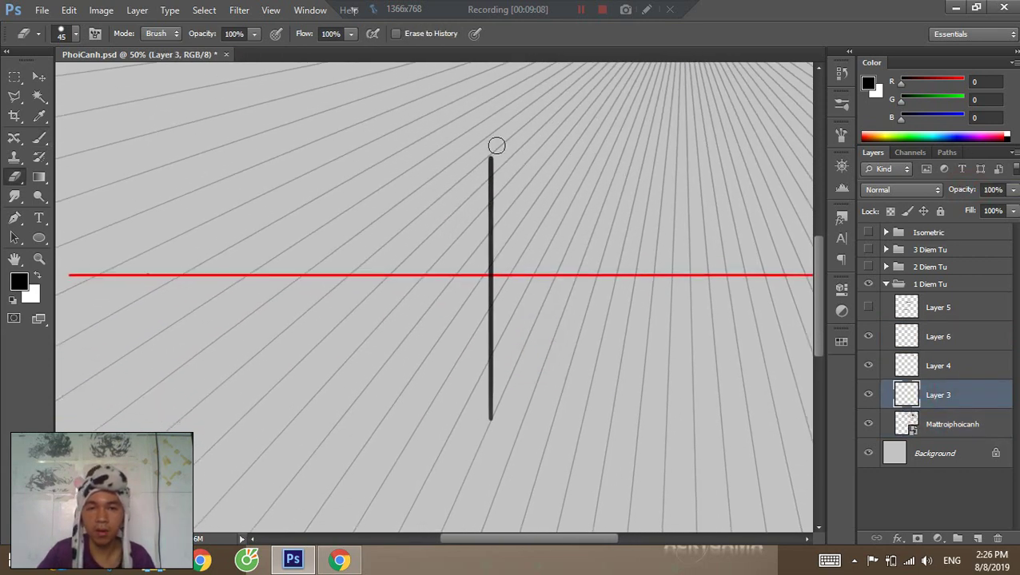
{"action": "left_click_drag", "start_coordinate": [490, 141], "coordinate": [498, 148]}
{"action": "left_click", "coordinate": [912, 347]}
{"action": "left_click", "coordinate": [866, 366]}
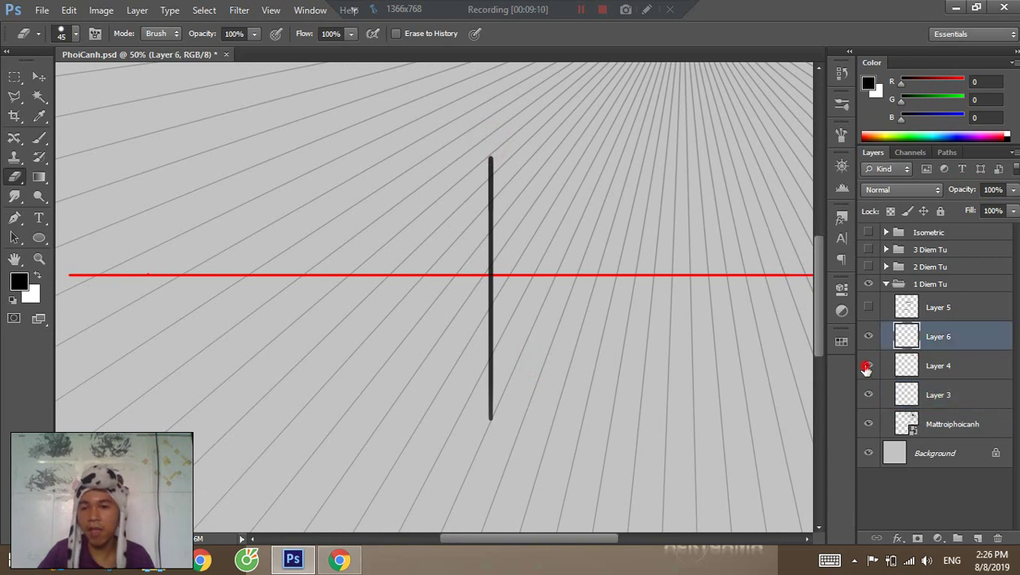
{"action": "left_click", "coordinate": [868, 367]}
{"action": "left_click", "coordinate": [868, 338]}
{"action": "left_click", "coordinate": [867, 338]}
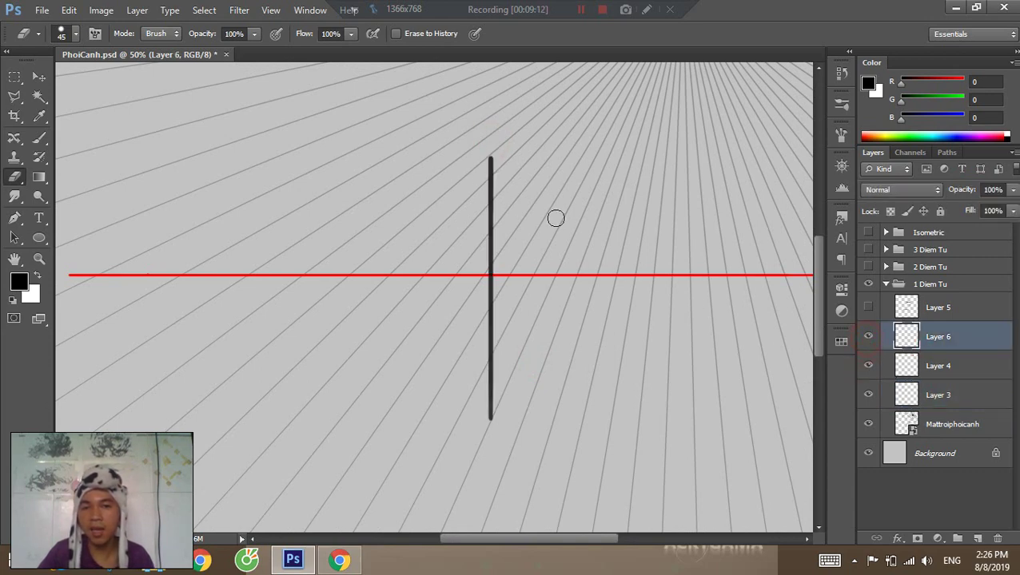
{"action": "left_click_drag", "start_coordinate": [498, 144], "coordinate": [491, 180]}
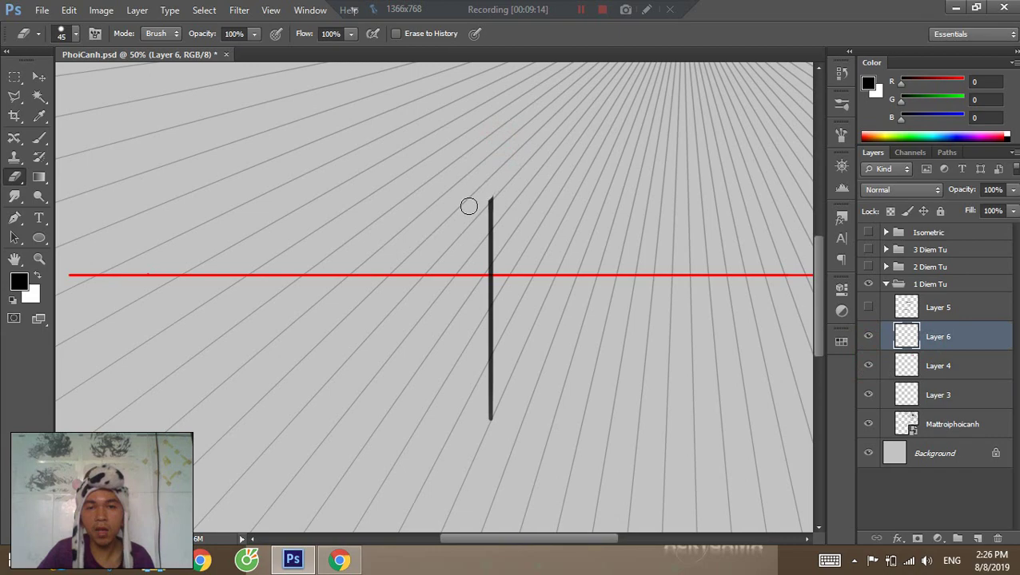
{"action": "left_click", "coordinate": [478, 198]}
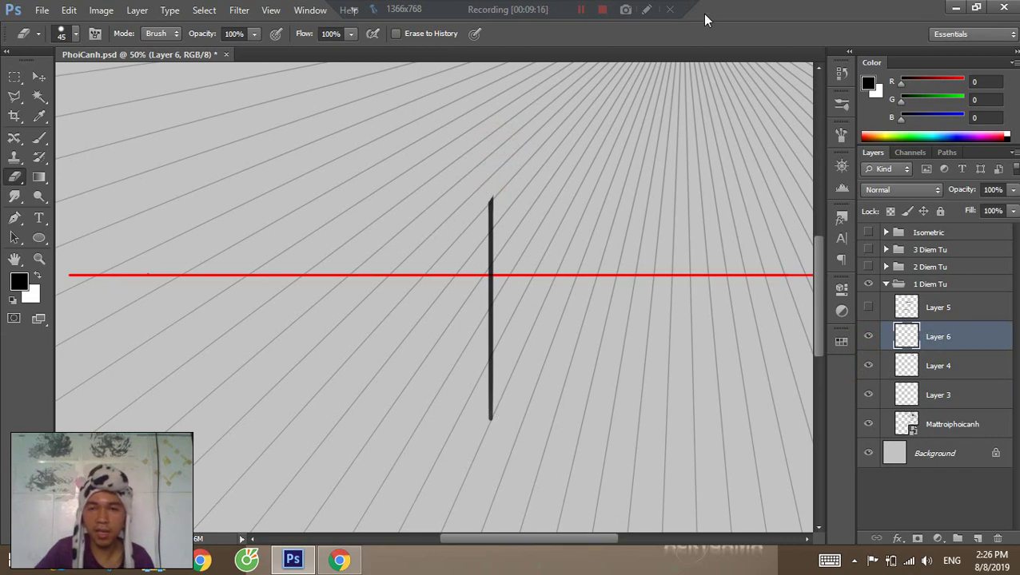
{"action": "left_click_drag", "start_coordinate": [586, 144], "coordinate": [545, 198]}
Draw a straight horizontal black line extending left from the vertical line's top end with the 15 px brush.
{"action": "key", "text": "z"}
{"action": "left_click", "coordinate": [501, 271], "text": "alt"}
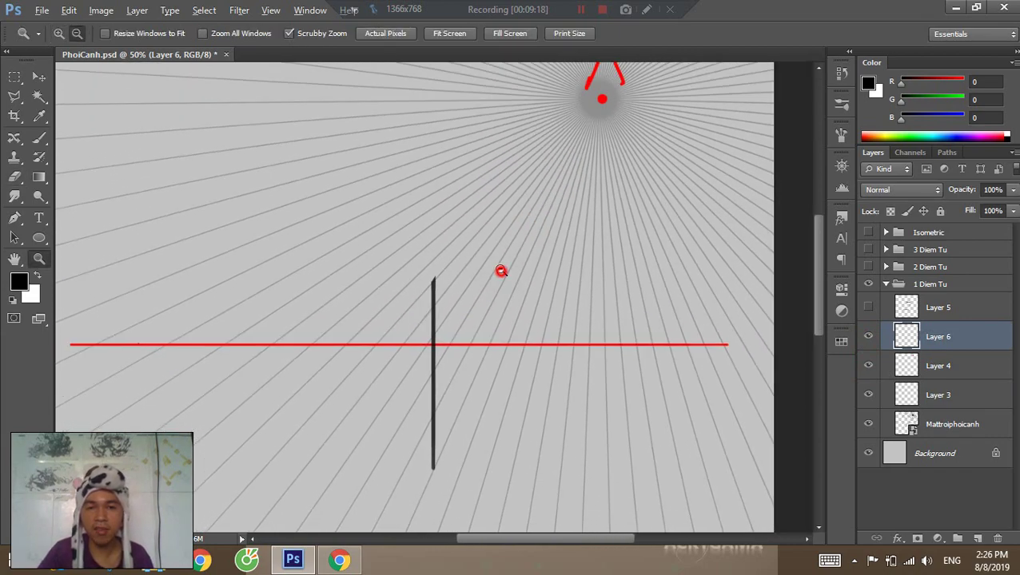
{"action": "left_click", "coordinate": [492, 257], "text": "alt"}
{"action": "key", "text": "ctrl+plus"}
{"action": "key", "text": "ctrl+plus"}
{"action": "key", "text": "b"}
{"action": "mouse_move", "coordinate": [478, 242]}
{"action": "left_mouse_down"}
{"action": "mouse_move", "coordinate": [437, 322]}
{"action": "mouse_move", "coordinate": [443, 334]}
{"action": "mouse_move", "coordinate": [577, 253]}
{"action": "left_mouse_up"}
{"action": "left_click_drag", "start_coordinate": [339, 288], "coordinate": [494, 288]}
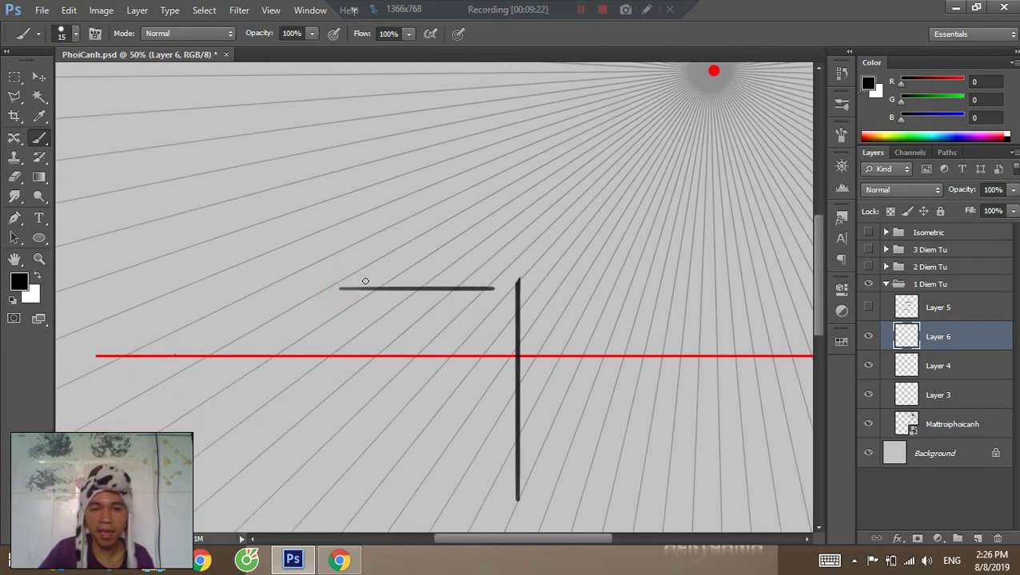
{"action": "key", "text": "ctrl+z"}
{"action": "left_click_drag", "start_coordinate": [311, 277], "coordinate": [515, 280]}
{"action": "key", "text": "ctrl+z"}
{"action": "left_click_drag", "start_coordinate": [321, 280], "coordinate": [518, 283]}
{"action": "key", "text": "ctrl+z"}
{"action": "key", "text": "ctrl+z"}
Complete the box's front rectangle by drawing its straight bottom edge and left edge.
{"action": "key", "text": "space"}
{"action": "left_click_drag", "start_coordinate": [392, 364], "coordinate": [432, 259]}
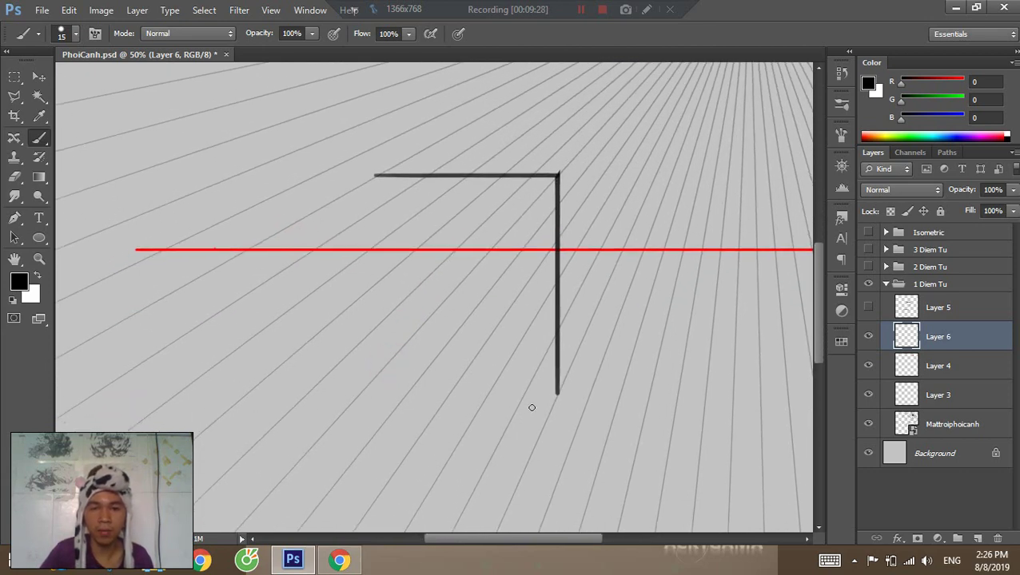
{"action": "left_click_drag", "start_coordinate": [558, 394], "coordinate": [350, 393]}
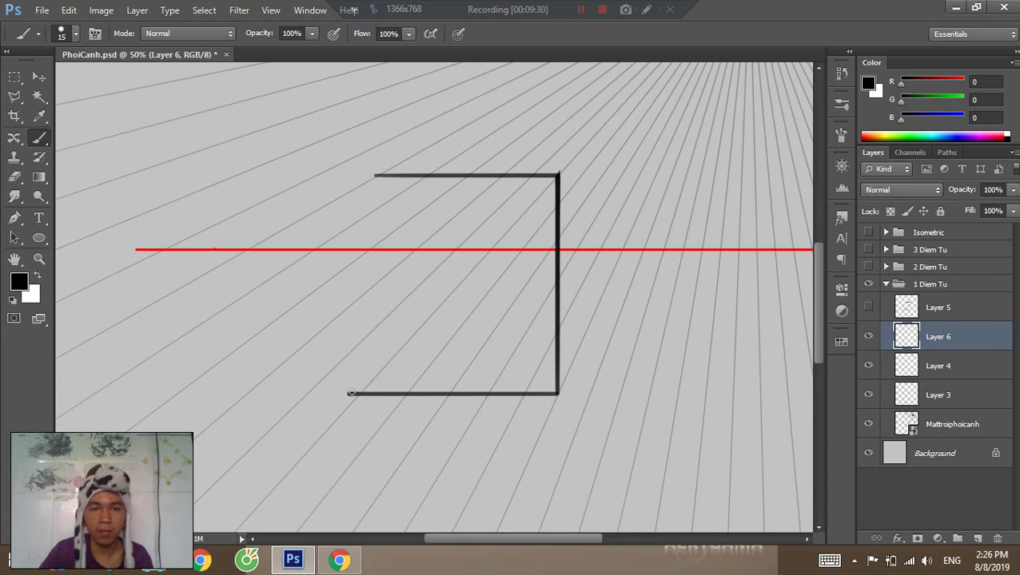
{"action": "mouse_move", "coordinate": [376, 175]}
{"action": "left_mouse_down"}
{"action": "mouse_move", "coordinate": [374, 376]}
{"action": "mouse_move", "coordinate": [336, 396]}
{"action": "mouse_move", "coordinate": [364, 389]}
{"action": "left_mouse_up"}
{"action": "key", "text": "ctrl+z"}
{"action": "key", "text": "e"}
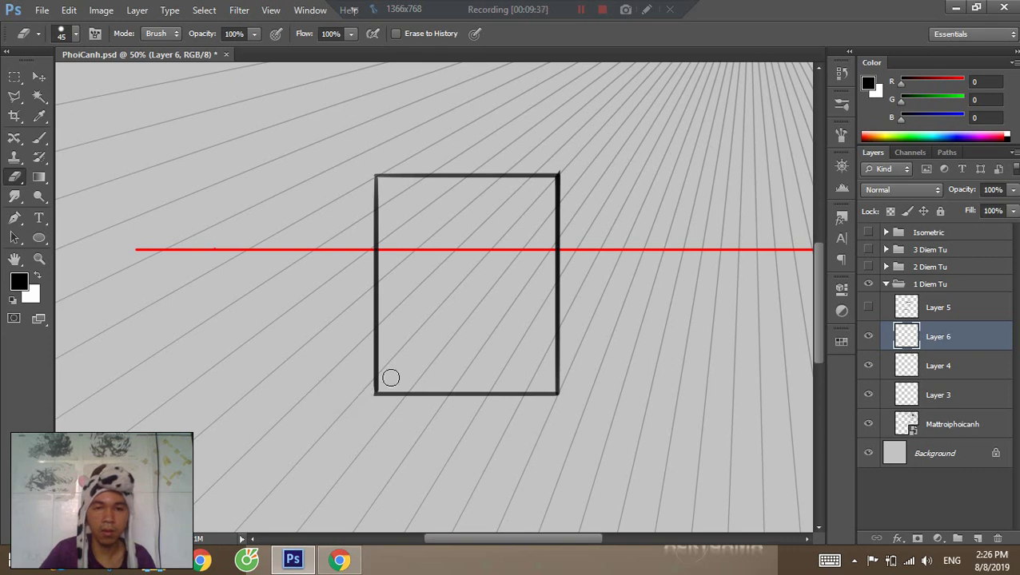
Draw the box's shorter rear top edge and rear right vertical edge, offset from the front rectangle toward point A.
{"action": "key", "text": "b"}
{"action": "left_click_drag", "start_coordinate": [508, 233], "coordinate": [404, 361]}
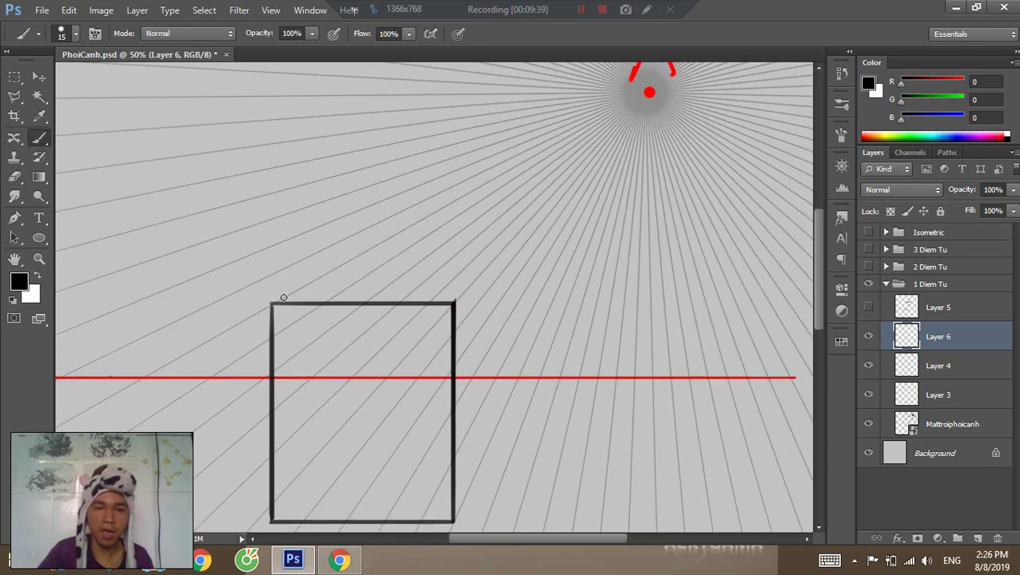
{"action": "mouse_move", "coordinate": [424, 220]}
{"action": "left_mouse_down"}
{"action": "mouse_move", "coordinate": [505, 221]}
{"action": "mouse_move", "coordinate": [433, 217]}
{"action": "mouse_move", "coordinate": [533, 220]}
{"action": "mouse_move", "coordinate": [515, 364]}
{"action": "mouse_move", "coordinate": [573, 304]}
{"action": "left_mouse_up"}
{"action": "key", "text": "ctrl+z"}
{"action": "key", "text": "ctrl+z"}
{"action": "key", "text": "v"}
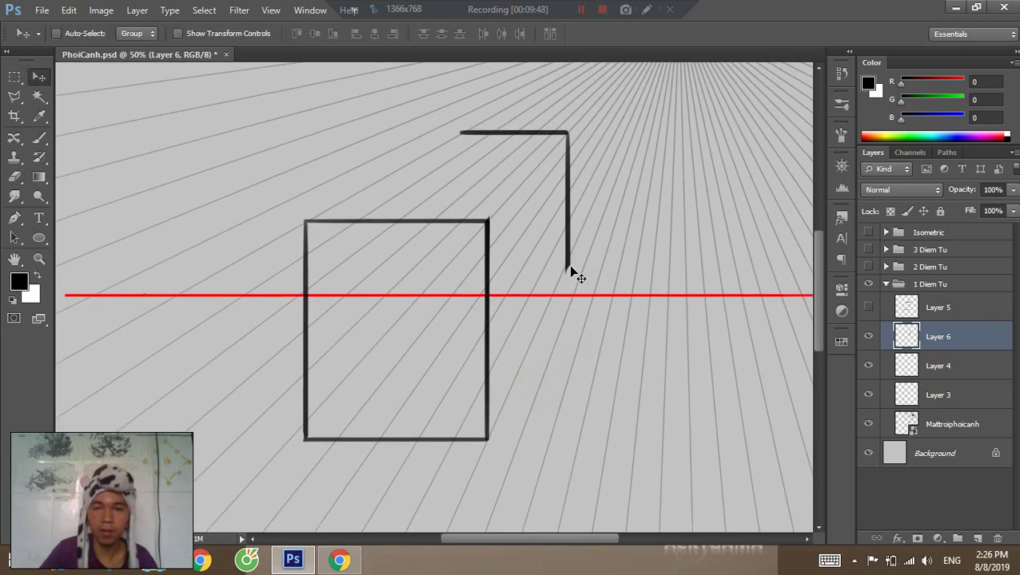
Try to draw the lower receding edge from the rear vertical edge's bottom end to the front rectangle's bottom right corner.
{"action": "key", "text": "b"}
{"action": "left_click_drag", "start_coordinate": [567, 262], "coordinate": [514, 352]}
{"action": "key", "text": "ctrl+z"}
{"action": "left_click", "coordinate": [566, 262]}
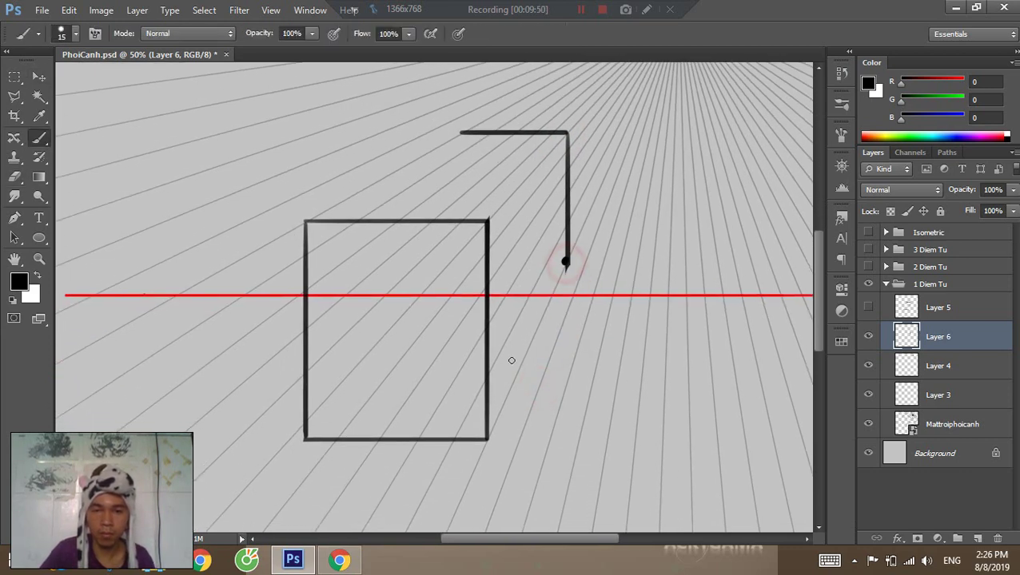
{"action": "left_click", "coordinate": [567, 262]}
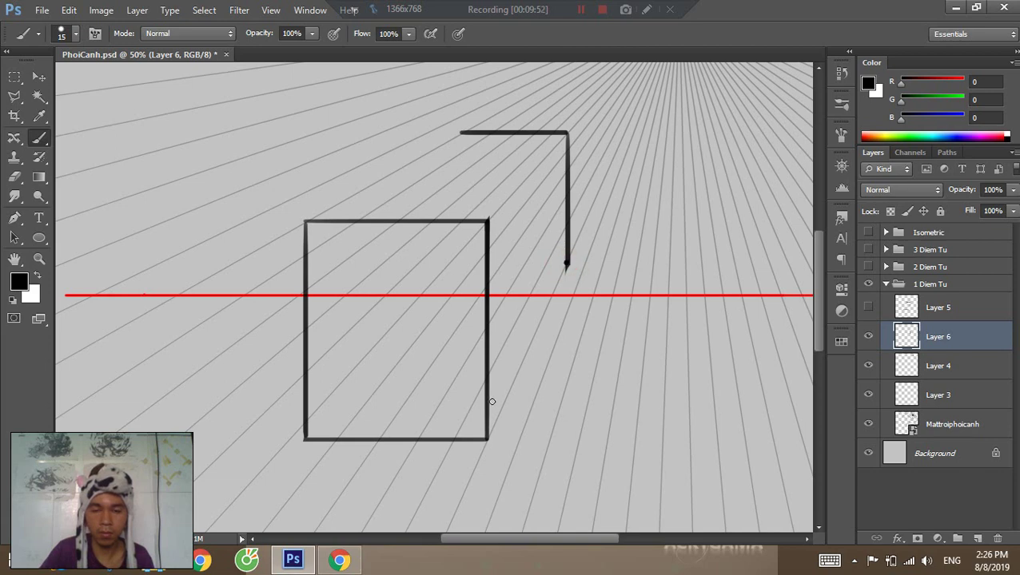
Switch to the hard round brush preset with an even, non-tapering stroke, keeping the size at 15 px.
{"action": "right_click", "coordinate": [504, 368]}
{"action": "right_click", "coordinate": [583, 401]}
{"action": "left_click", "coordinate": [984, 343]}
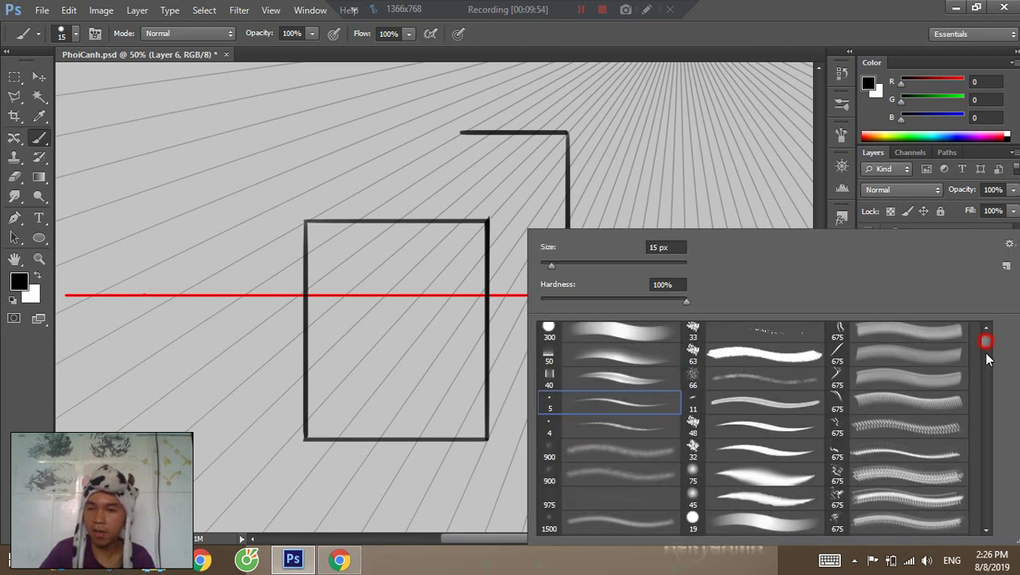
{"action": "left_click_drag", "start_coordinate": [989, 355], "coordinate": [986, 365]}
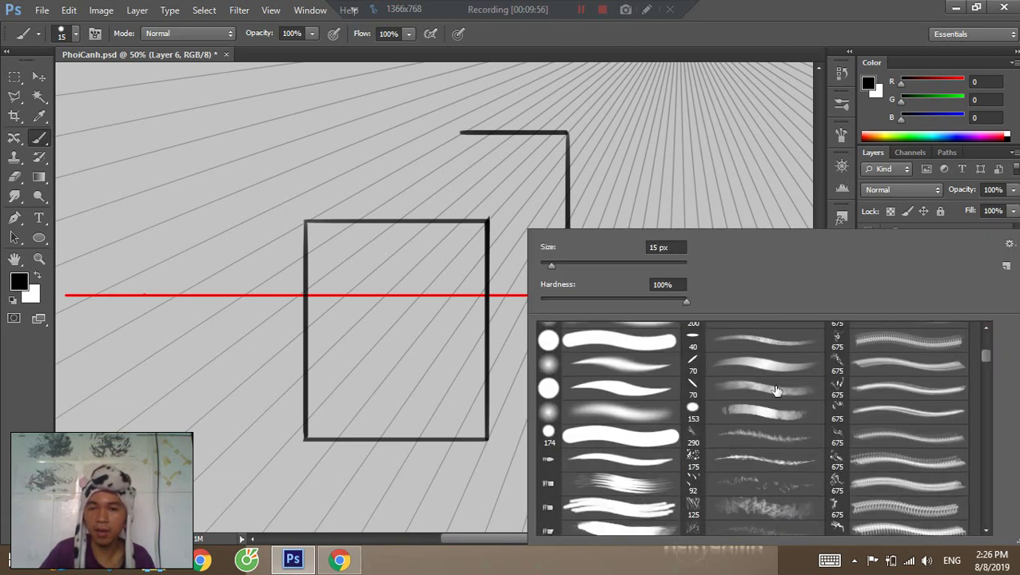
{"action": "left_click", "coordinate": [633, 336]}
{"action": "left_click", "coordinate": [739, 6]}
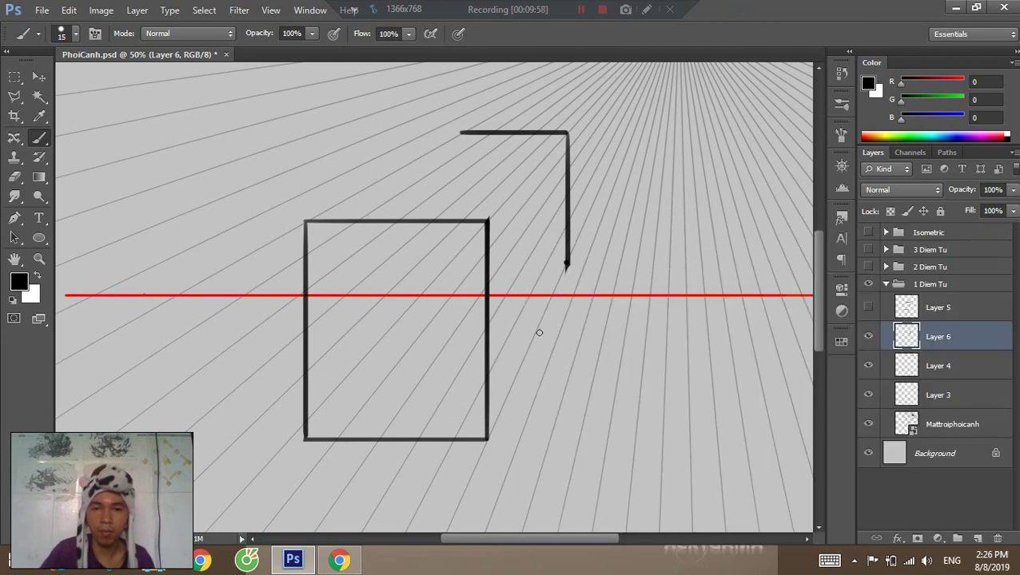
{"action": "key", "text": "z"}
{"action": "key", "text": "b"}
Join the front and rear corners with straight receding lines: the lower right edge at 15 px and both top edges at 9 px.
{"action": "left_click", "coordinate": [567, 264]}
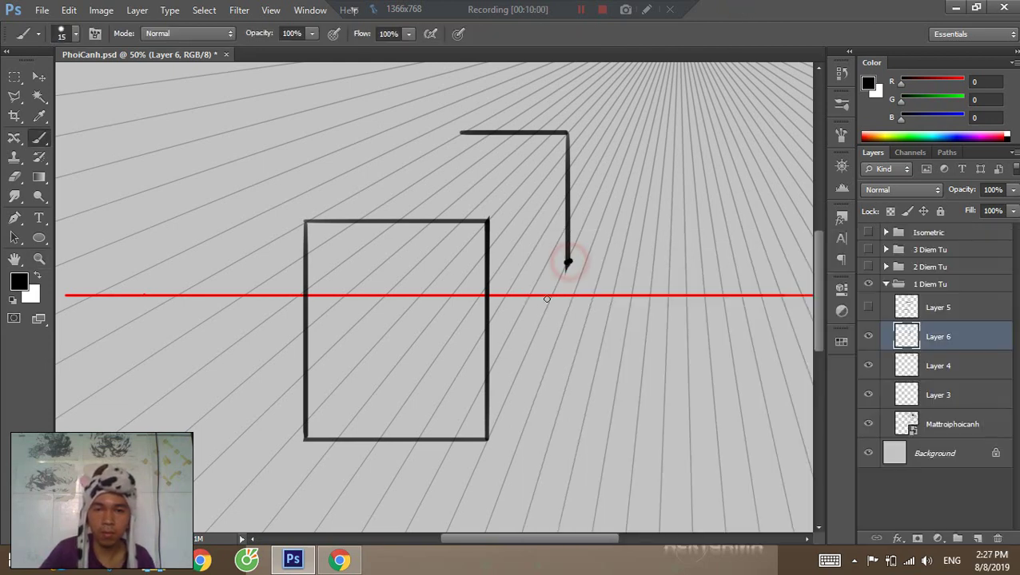
{"action": "left_click", "coordinate": [486, 439], "text": "shift"}
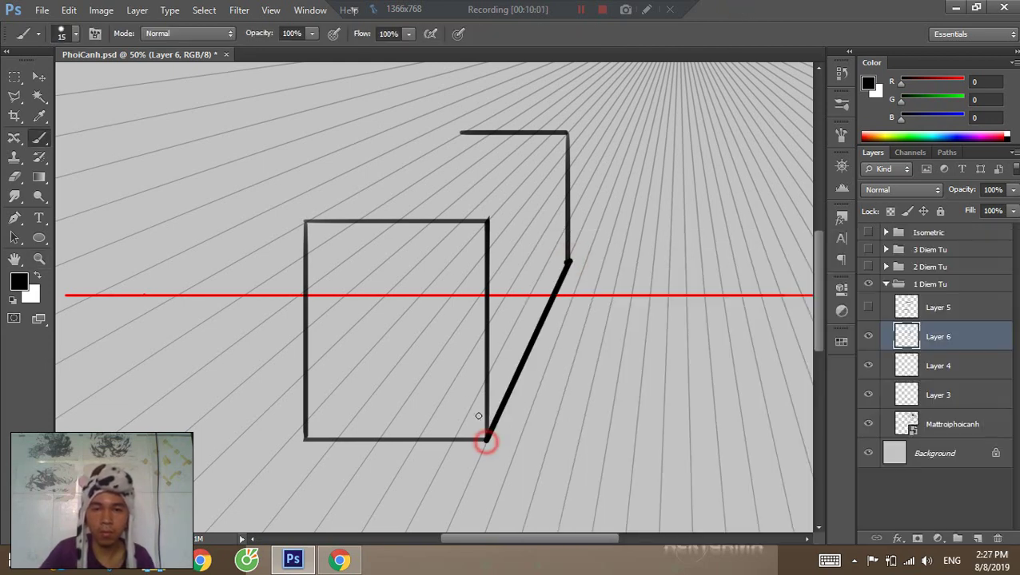
{"action": "left_click", "coordinate": [461, 131]}
{"action": "left_click", "coordinate": [306, 220], "text": "shift"}
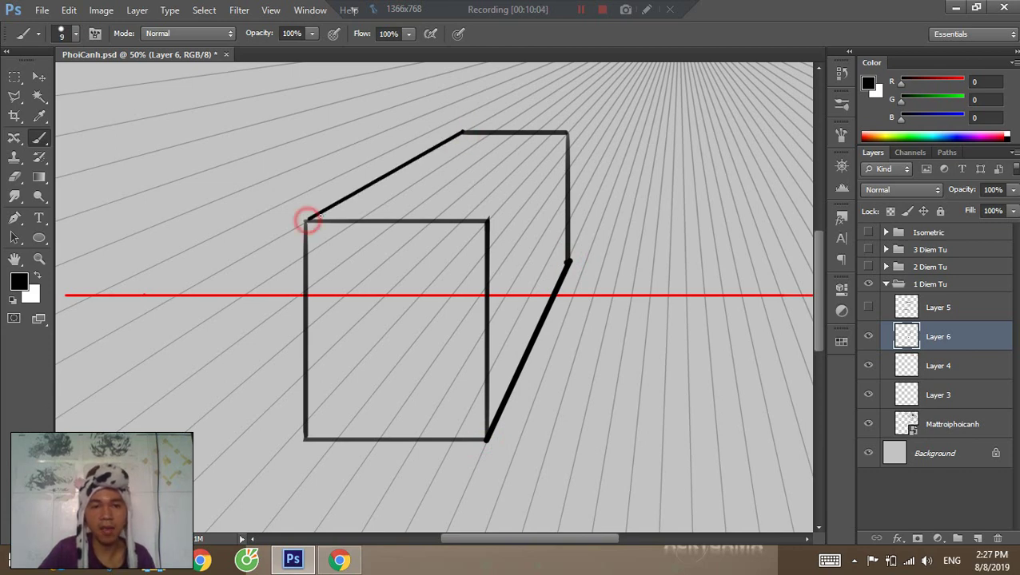
{"action": "left_click", "coordinate": [486, 221]}
{"action": "left_click", "coordinate": [567, 133], "text": "shift"}
Handwrite 1 below the front face and on the top face, and 2 left of the front face and on the right side face.
{"action": "key", "text": "z"}
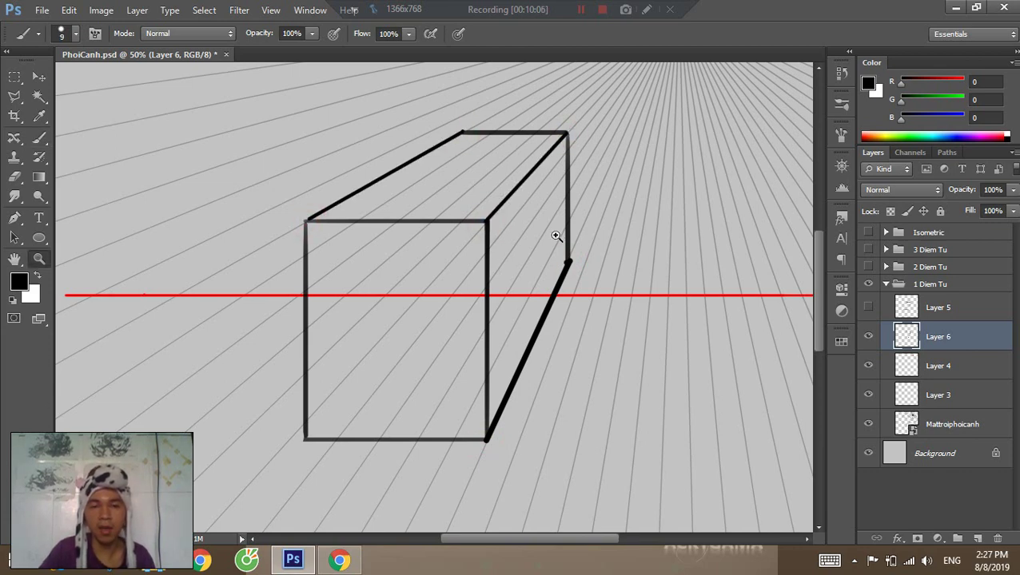
{"action": "left_click", "coordinate": [568, 229], "text": "alt"}
{"action": "left_click_drag", "start_coordinate": [567, 228], "coordinate": [502, 264]}
{"action": "left_click", "coordinate": [530, 240]}
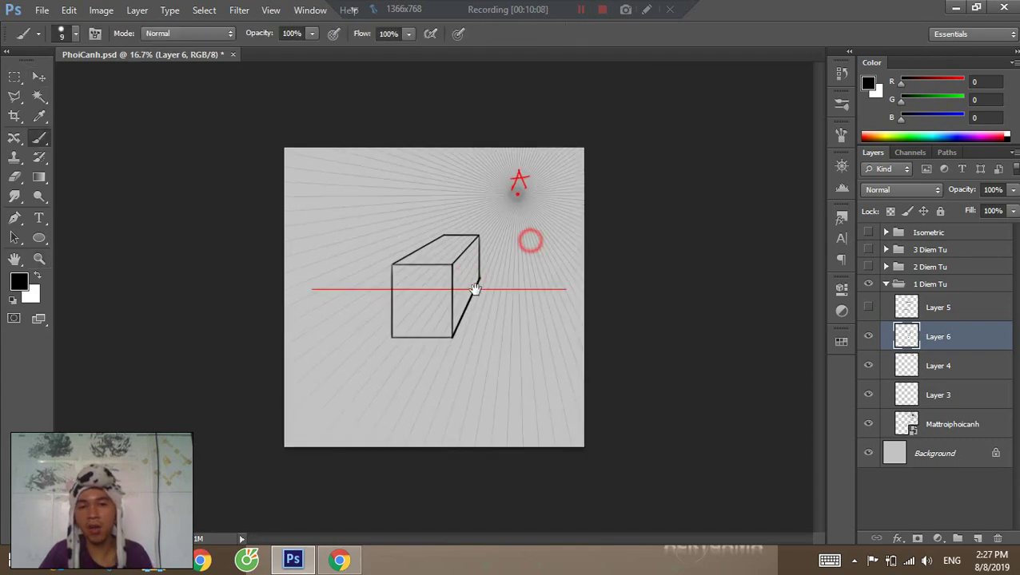
{"action": "left_click", "coordinate": [453, 291], "text": "alt"}
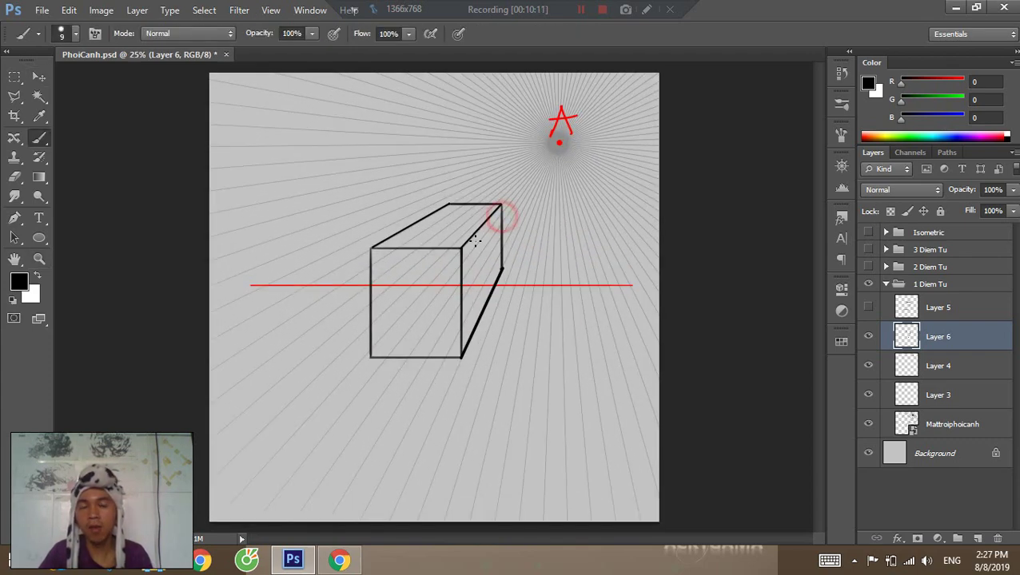
{"action": "left_click", "coordinate": [439, 266]}
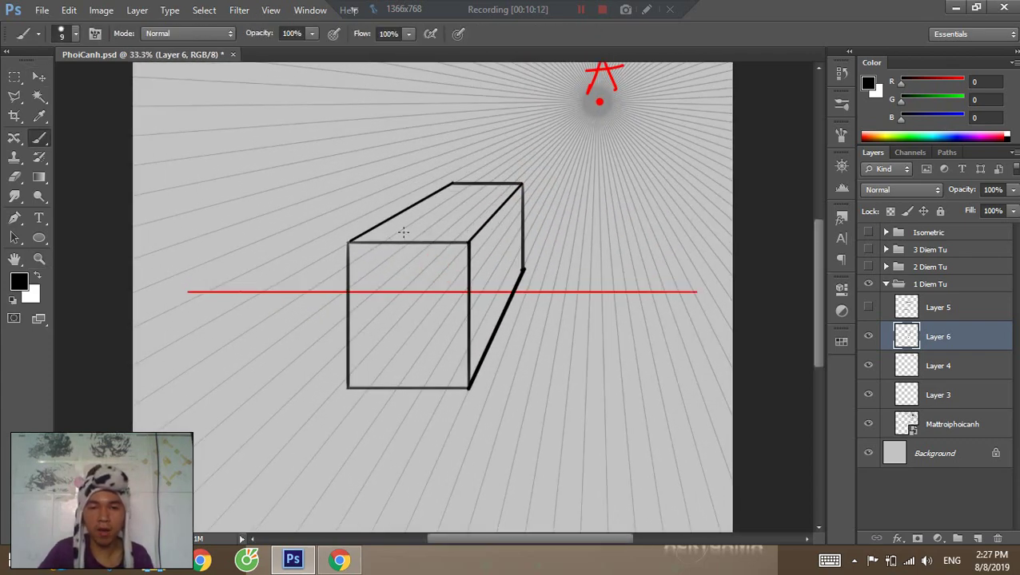
{"action": "left_click_drag", "start_coordinate": [400, 406], "coordinate": [396, 419]}
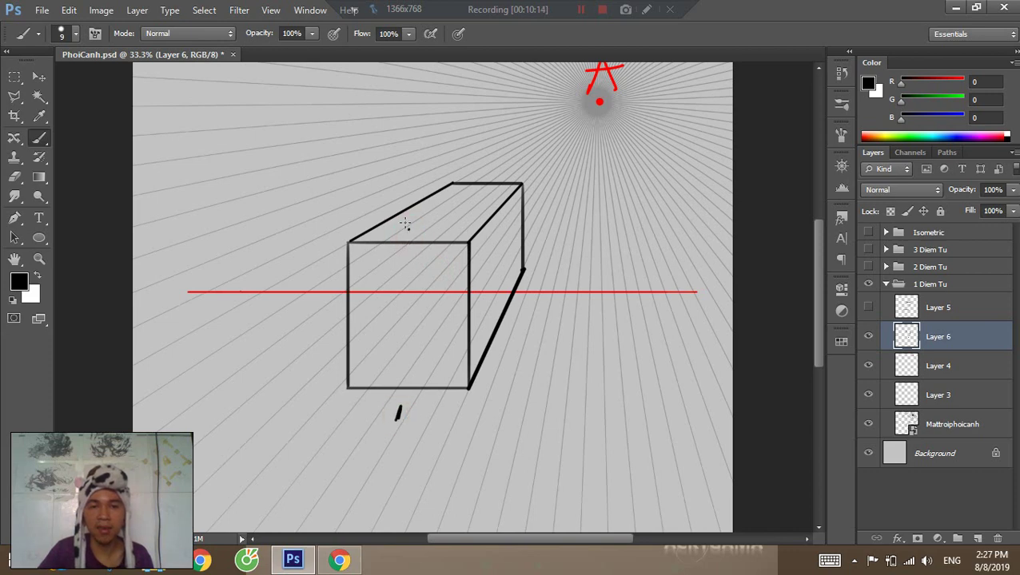
{"action": "left_click_drag", "start_coordinate": [404, 225], "coordinate": [408, 236]}
{"action": "key", "text": "ctrl+z"}
{"action": "key", "text": "ctrl+z"}
{"action": "left_click_drag", "start_coordinate": [320, 310], "coordinate": [334, 326]}
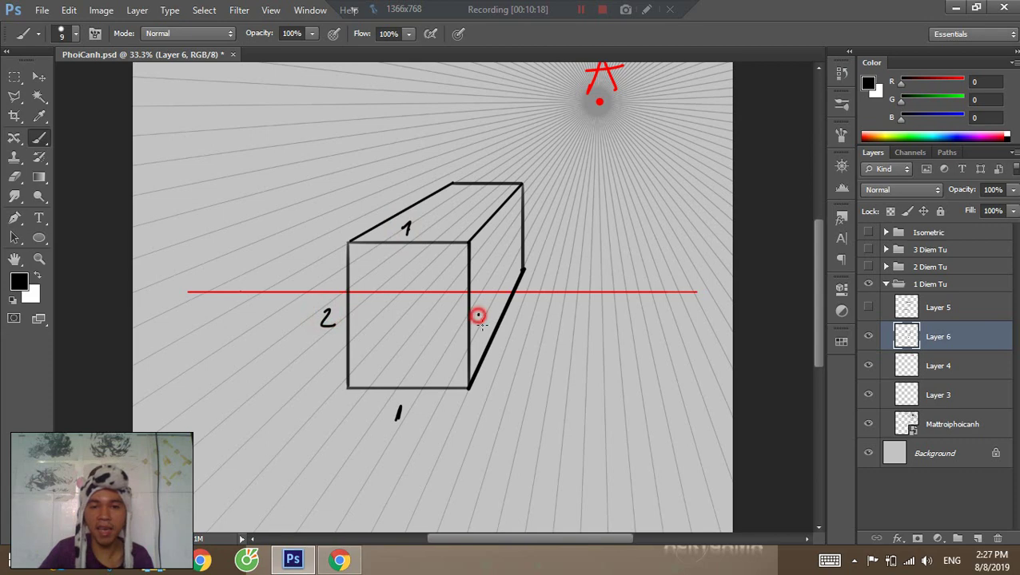
{"action": "left_click_drag", "start_coordinate": [478, 315], "coordinate": [489, 326]}
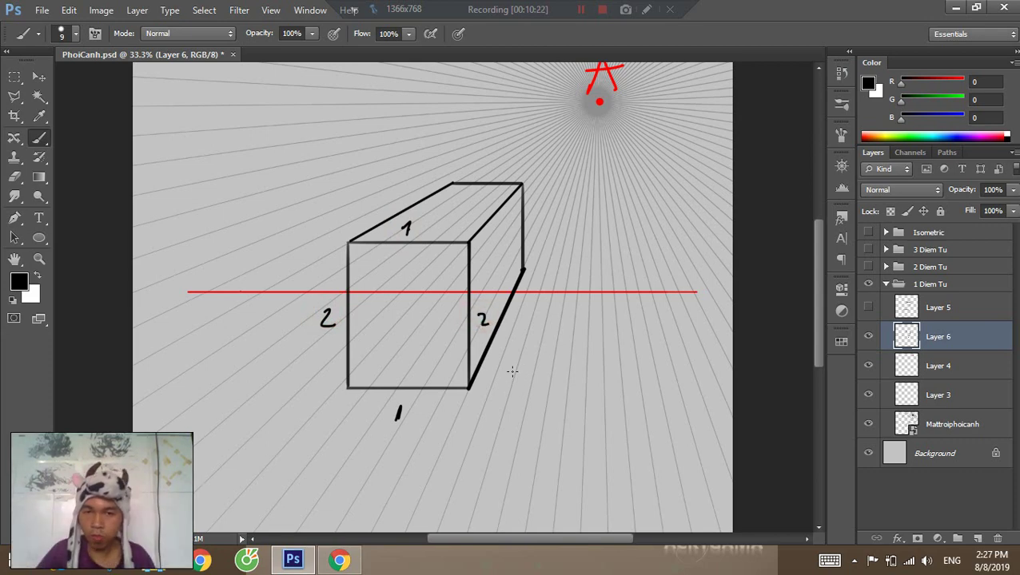
Move the radial lines on the Mattroiphoicanh layer down so their centre sits below the red horizon line.
{"action": "left_click", "coordinate": [926, 421]}
{"action": "key", "text": "v"}
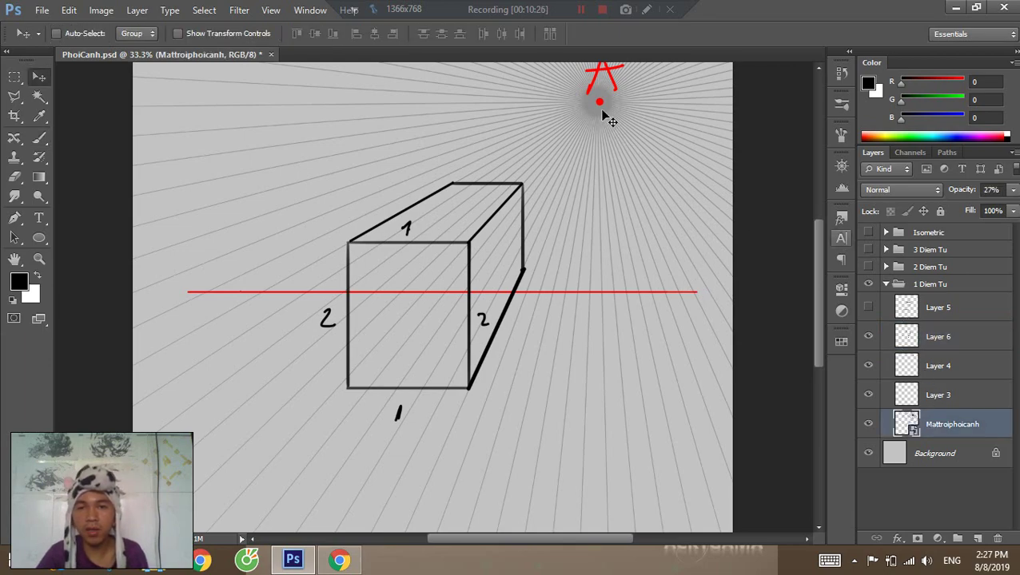
{"action": "left_click_drag", "start_coordinate": [605, 114], "coordinate": [593, 436]}
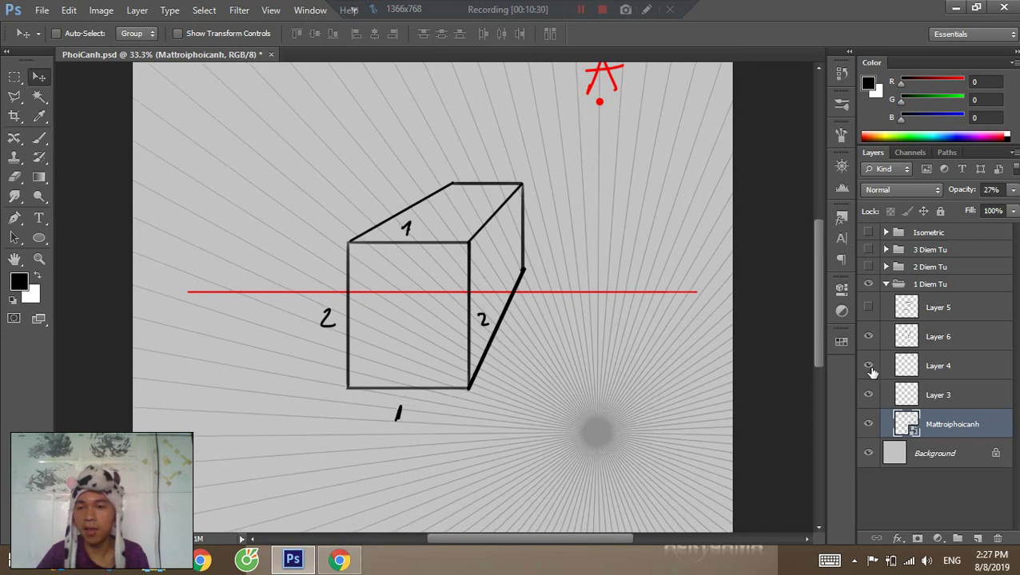
Hide Layer 6 and move point A with its label on Layer 4 onto the centre of the radial lines.
{"action": "left_click", "coordinate": [868, 337]}
{"action": "left_click", "coordinate": [868, 365]}
{"action": "left_click", "coordinate": [868, 365]}
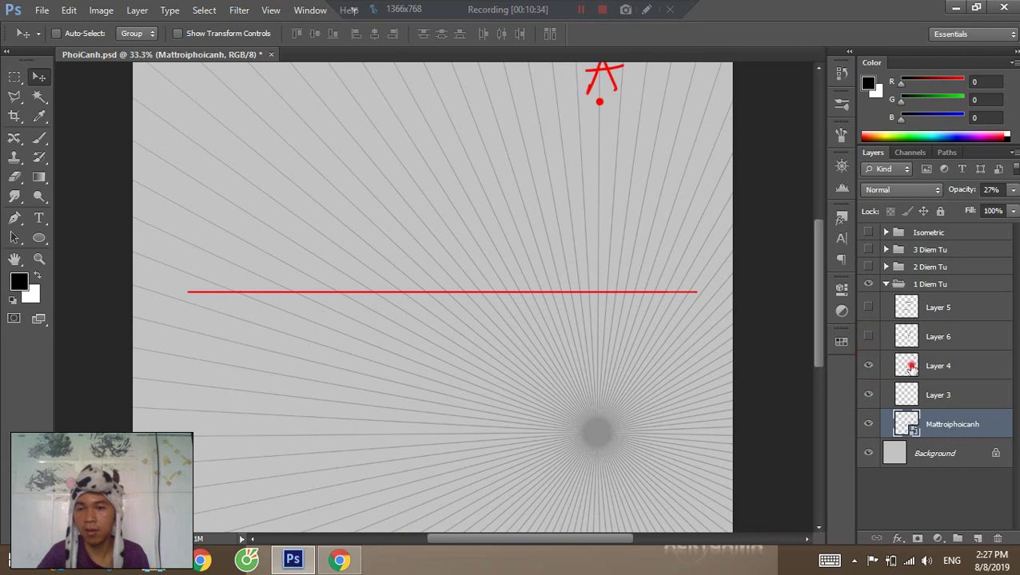
{"action": "left_click", "coordinate": [907, 365]}
{"action": "left_click_drag", "start_coordinate": [626, 108], "coordinate": [601, 434]}
{"action": "key", "text": "Left"}
{"action": "key", "text": "Left"}
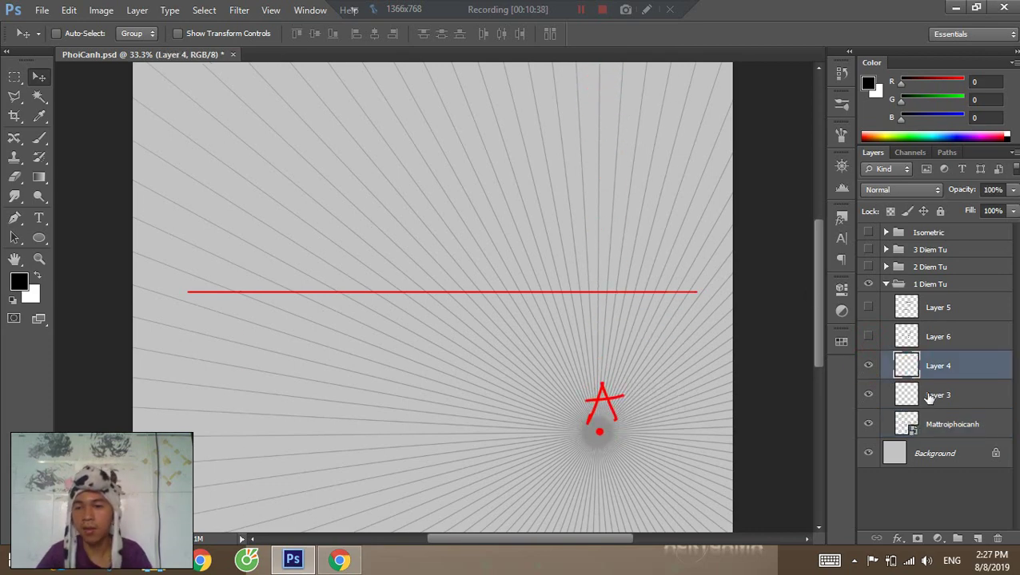
{"action": "key", "text": "Down"}
Add a new empty layer directly above Layer 4 and activate the Brush tool.
{"action": "left_click", "coordinate": [977, 540]}
{"action": "key", "text": "b"}
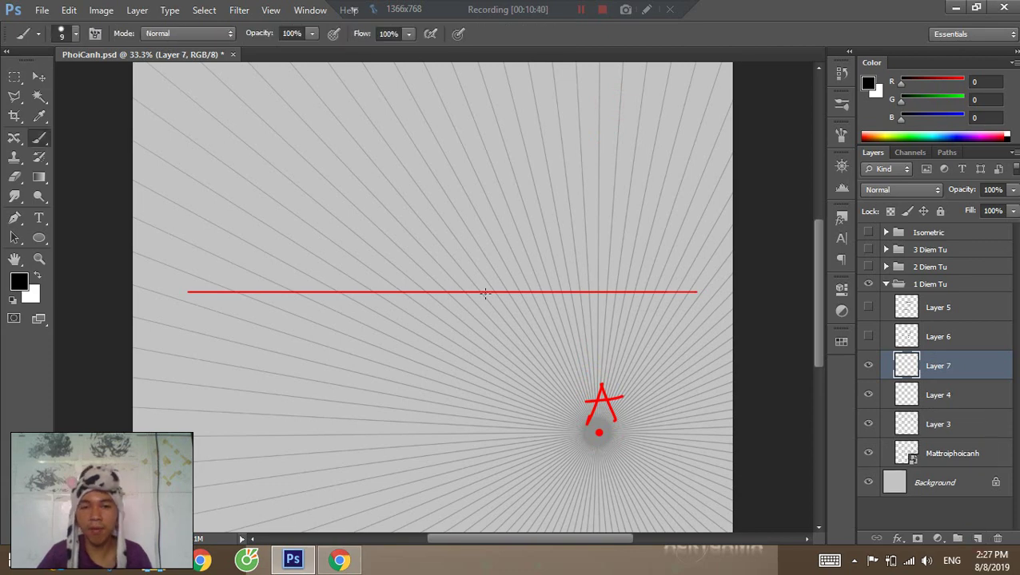
Try to draw a straight vertical black line above the red horizon line, up and to the left of point A.
{"action": "scroll", "coordinate": [485, 272], "scroll_direction": "up", "scroll_amount": 2}
{"action": "left_click_drag", "start_coordinate": [355, 226], "coordinate": [354, 308]}
{"action": "key", "text": "ctrl+z"}
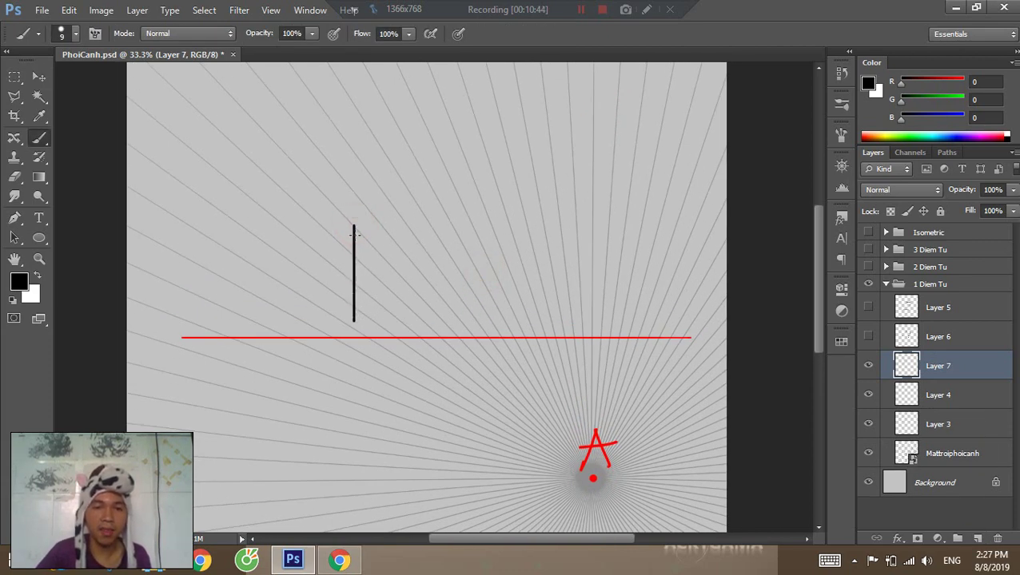
{"action": "key", "text": "ctrl+z"}
{"action": "left_click_drag", "start_coordinate": [352, 228], "coordinate": [354, 312]}
{"action": "key", "text": "ctrl+z"}
{"action": "left_click_drag", "start_coordinate": [346, 146], "coordinate": [347, 192]}
Draw a black upright rectangle with straight brush strokes well above the red horizon line, up and to the left of point A.
{"action": "left_click_drag", "start_coordinate": [307, 95], "coordinate": [310, 169]}
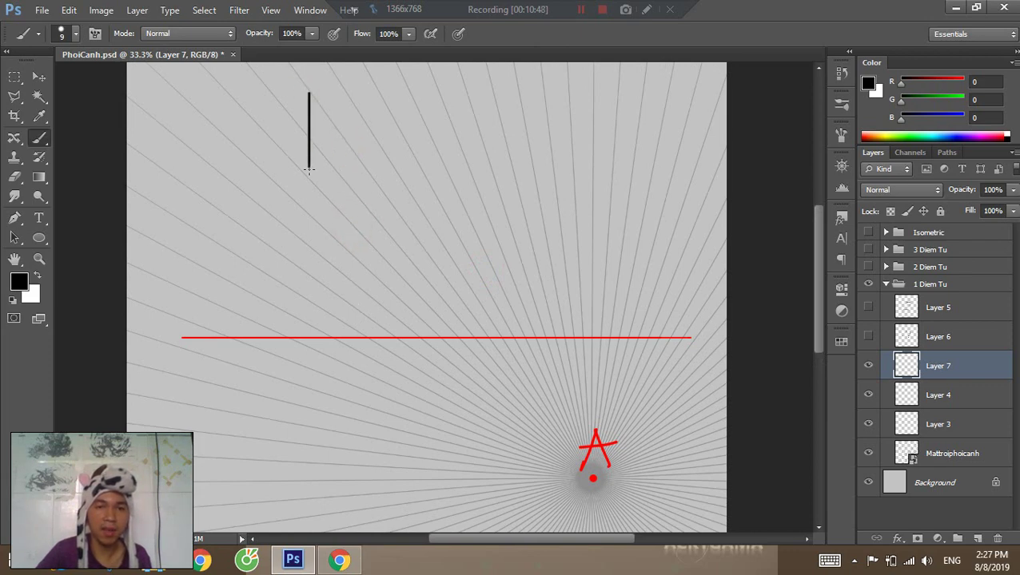
{"action": "left_click_drag", "start_coordinate": [311, 94], "coordinate": [376, 93]}
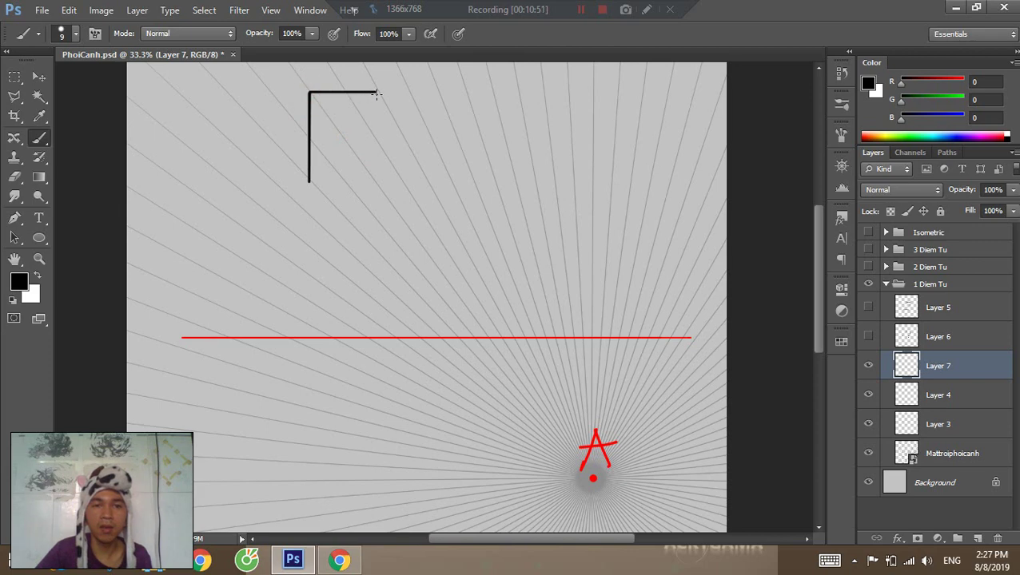
{"action": "left_click", "coordinate": [312, 182], "text": "shift"}
{"action": "key", "text": "ctrl+z"}
{"action": "left_click_drag", "start_coordinate": [379, 92], "coordinate": [380, 160]}
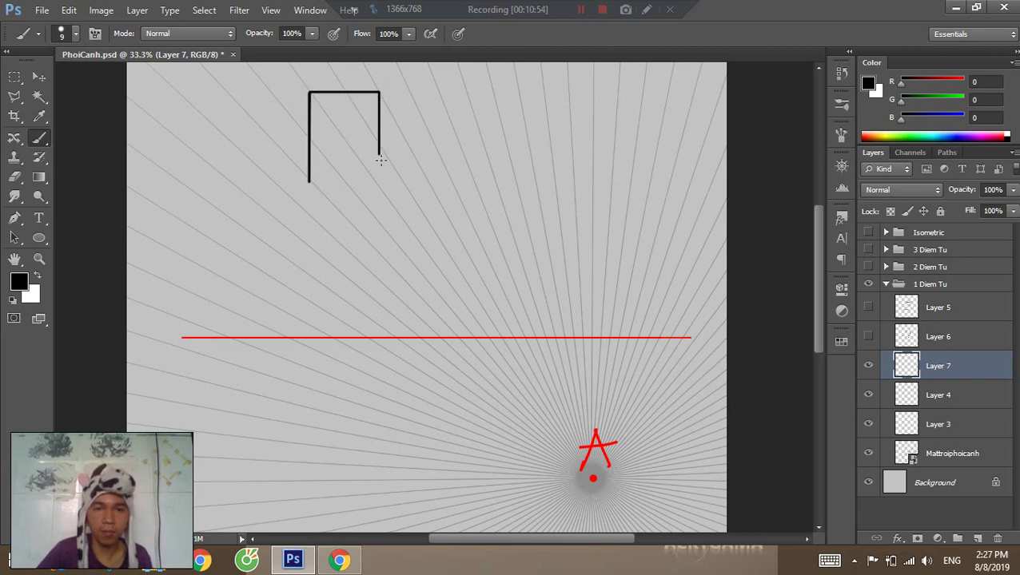
{"action": "left_click", "coordinate": [309, 180], "text": "shift"}
{"action": "left_click", "coordinate": [379, 180], "text": "shift"}
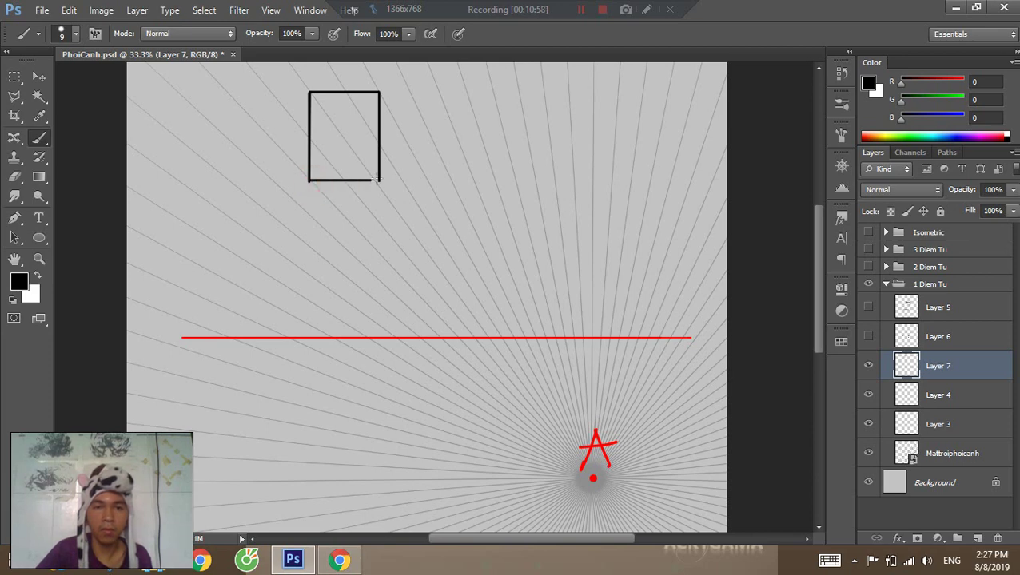
Draw a receding edge from the rectangle's upper-right corner towards point A, plus the box's rear vertical and rear bottom edges.
{"action": "left_click_drag", "start_coordinate": [449, 165], "coordinate": [417, 161]}
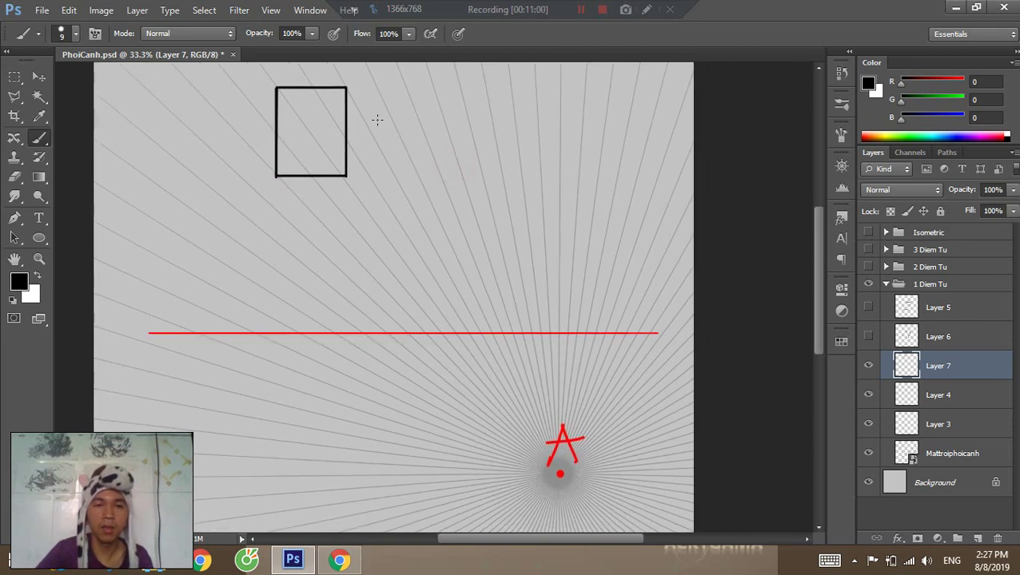
{"action": "left_click", "coordinate": [346, 87]}
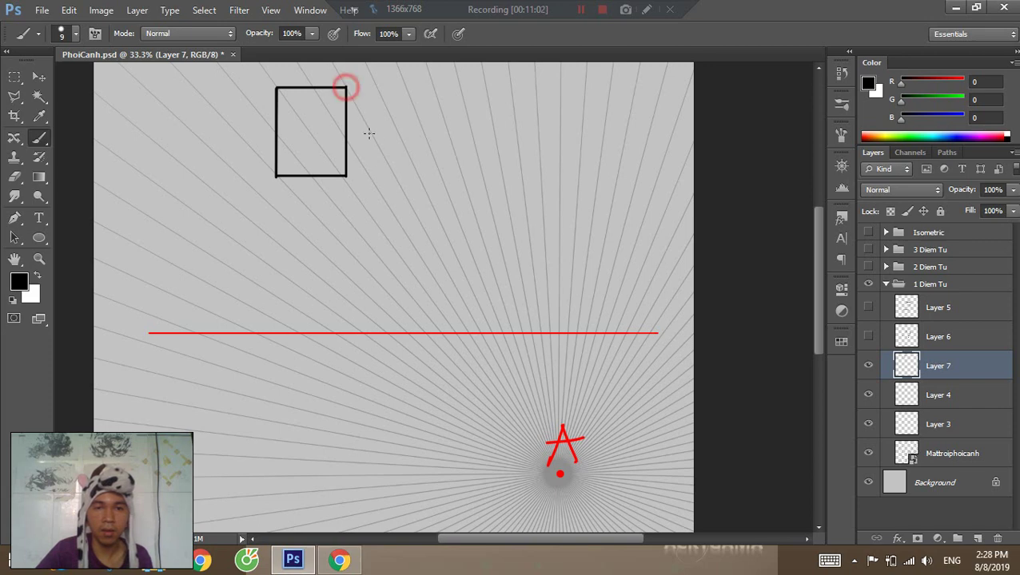
{"action": "left_click", "coordinate": [399, 183], "text": "shift"}
{"action": "left_click", "coordinate": [399, 183]}
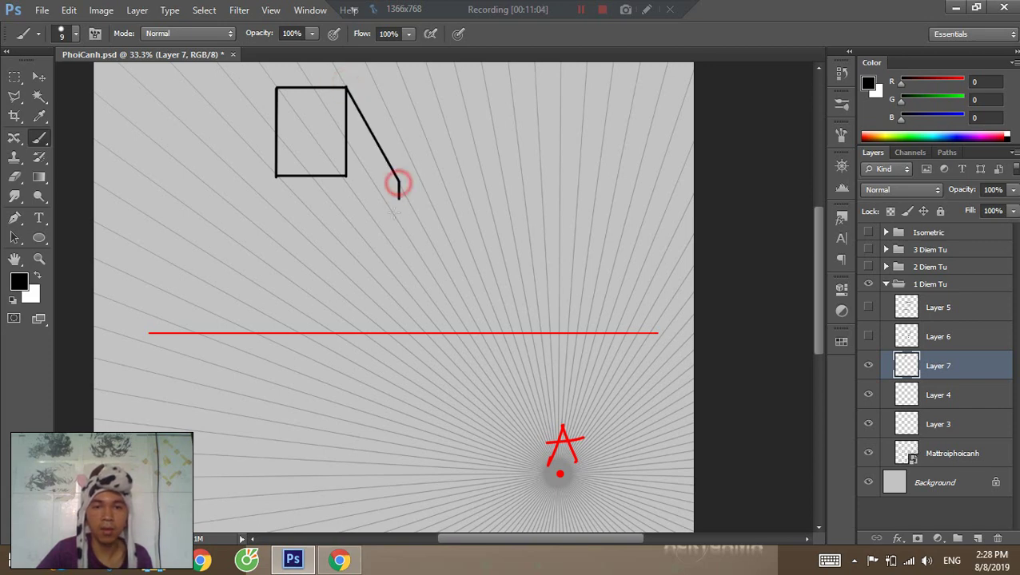
{"action": "left_click", "coordinate": [399, 233], "text": "shift"}
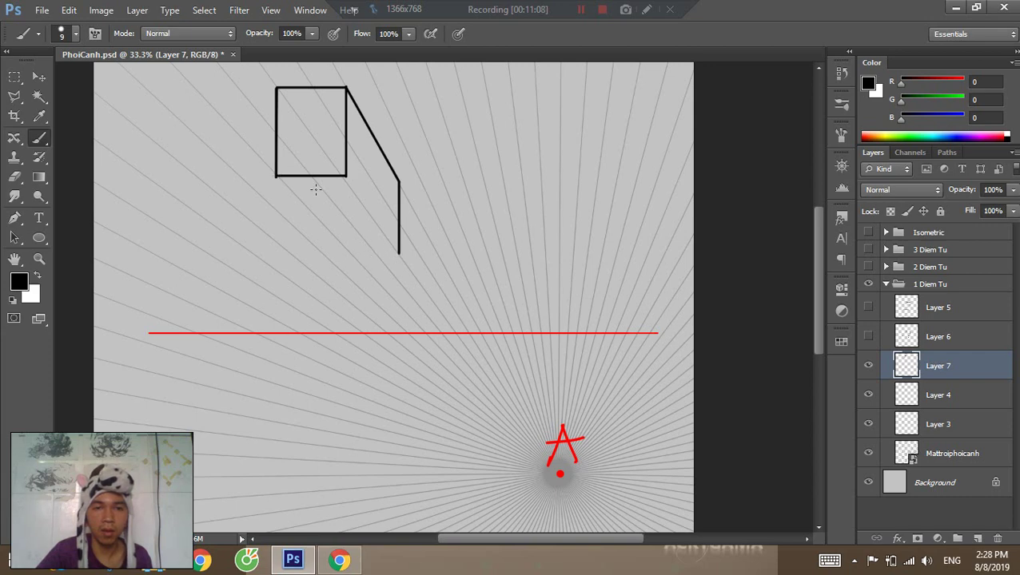
{"action": "left_click", "coordinate": [399, 251]}
{"action": "left_click", "coordinate": [335, 253], "text": "shift"}
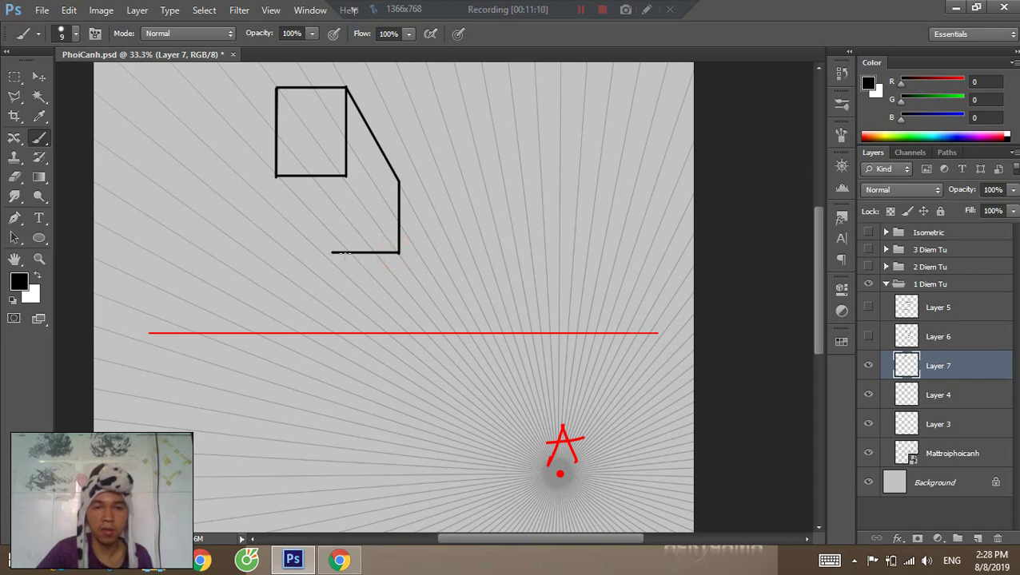
Connect the rectangle's two lower corners to the rear bottom edge along the guide lines and erase the overhanging line end.
{"action": "left_click", "coordinate": [278, 173]}
{"action": "left_click", "coordinate": [275, 175]}
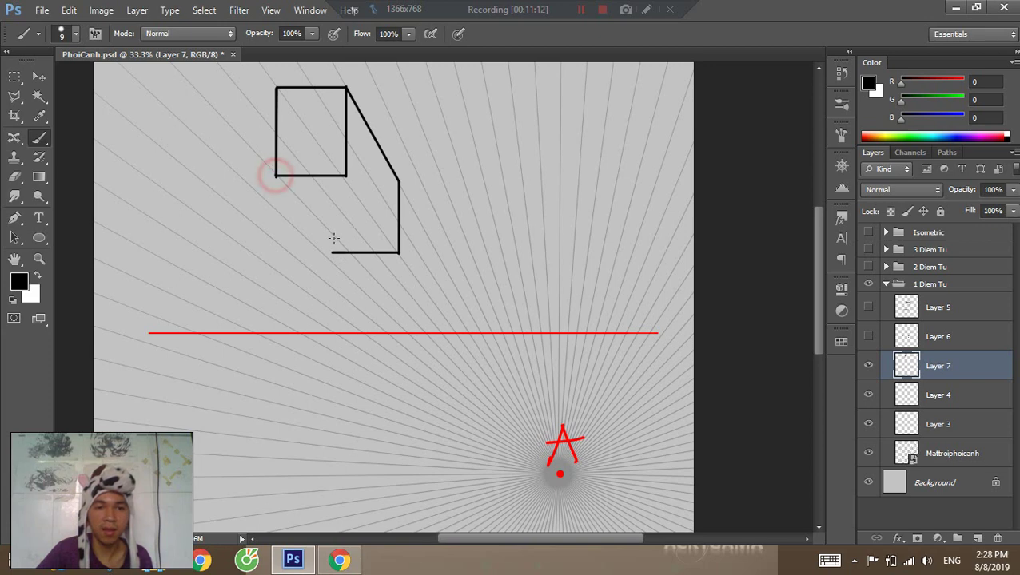
{"action": "left_click", "coordinate": [347, 253], "text": "shift"}
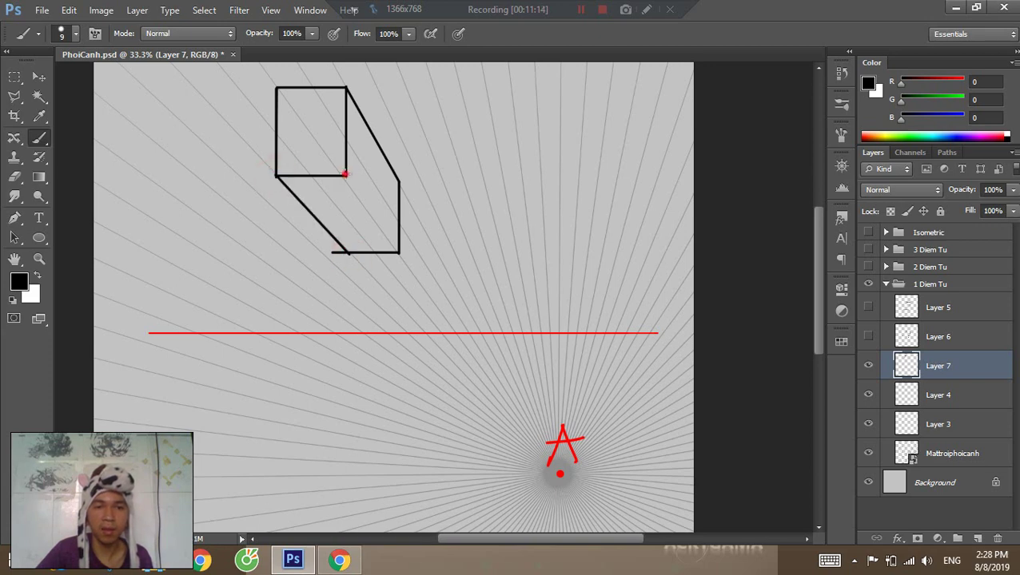
{"action": "left_click", "coordinate": [398, 253], "text": "shift"}
{"action": "key", "text": "e"}
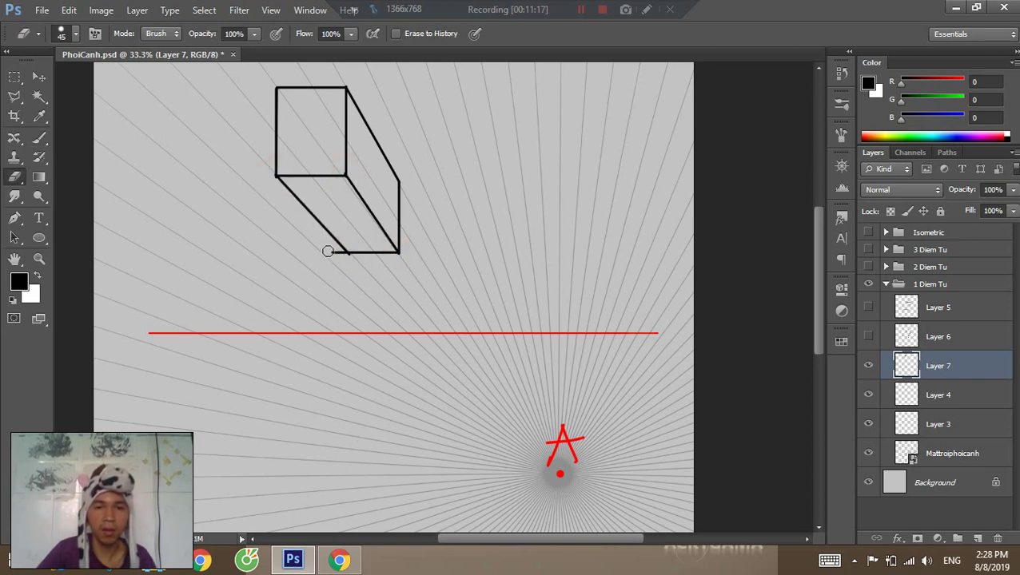
{"action": "left_click_drag", "start_coordinate": [328, 251], "coordinate": [339, 256]}
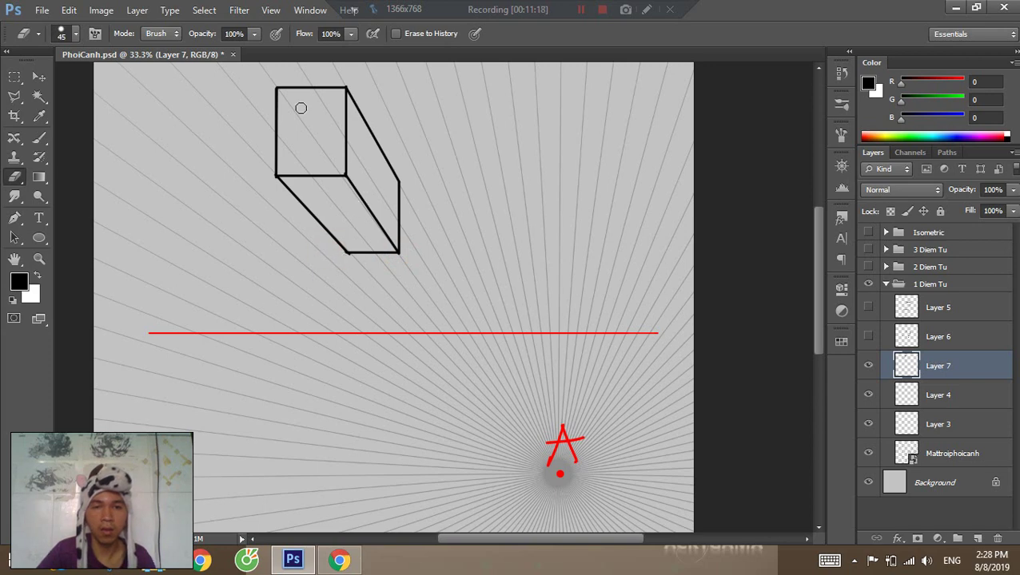
Examine the finished box in relation to the red horizon line and point A.
{"action": "key", "text": "z"}
{"action": "left_click", "coordinate": [493, 342], "text": "alt"}
{"action": "key", "text": "v"}
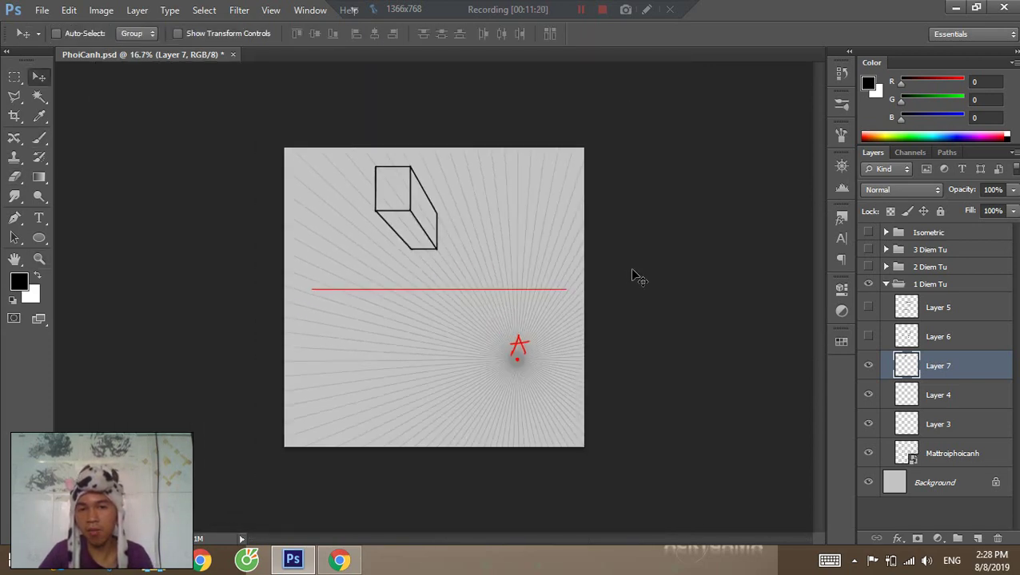
{"action": "left_click", "coordinate": [622, 274]}
{"action": "key", "text": "z"}
{"action": "left_click", "coordinate": [489, 322]}
{"action": "key", "text": "v"}
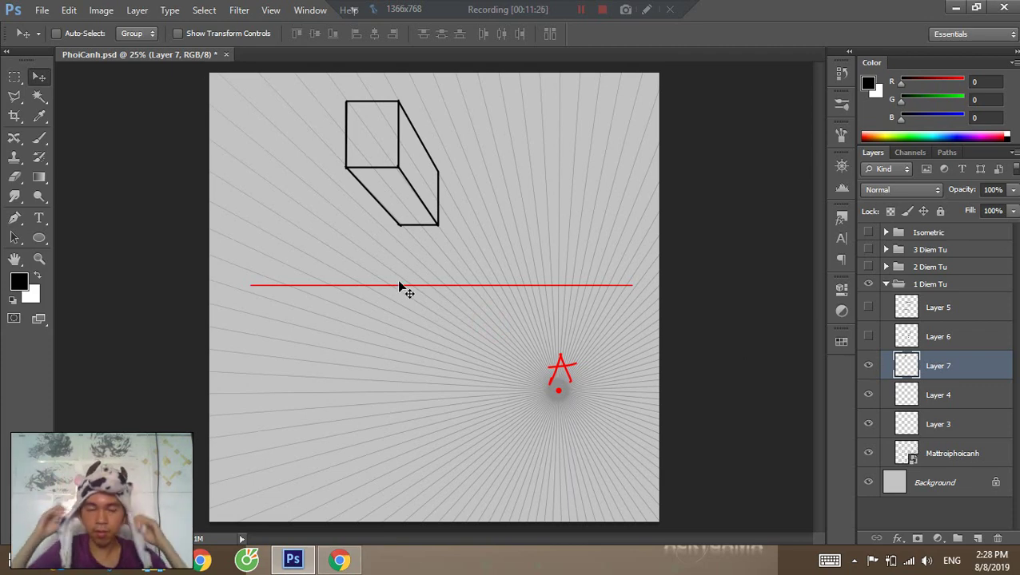
{"action": "left_click", "coordinate": [430, 155]}
{"action": "key", "text": "b"}
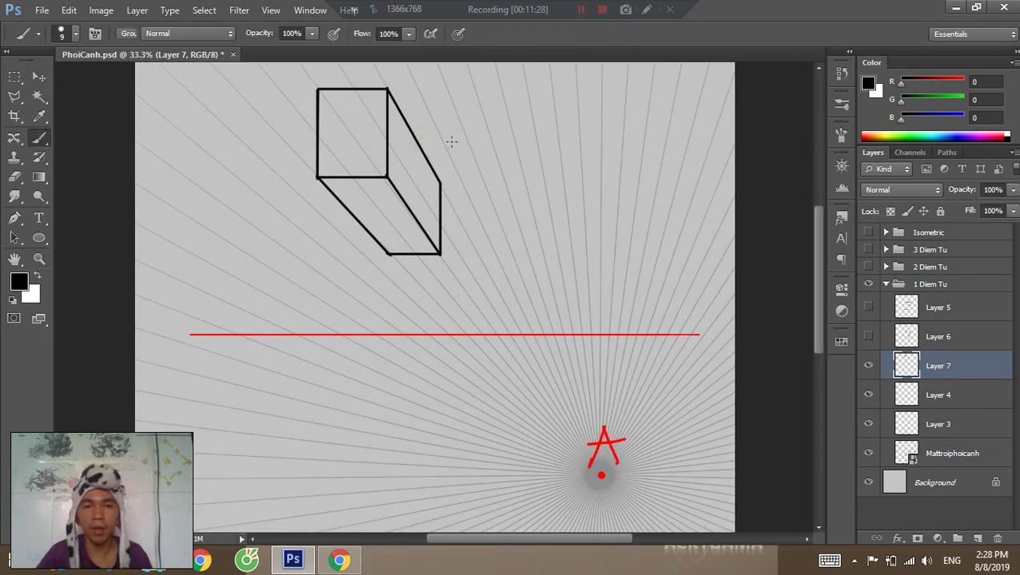
{"action": "left_click_drag", "start_coordinate": [451, 132], "coordinate": [439, 148]}
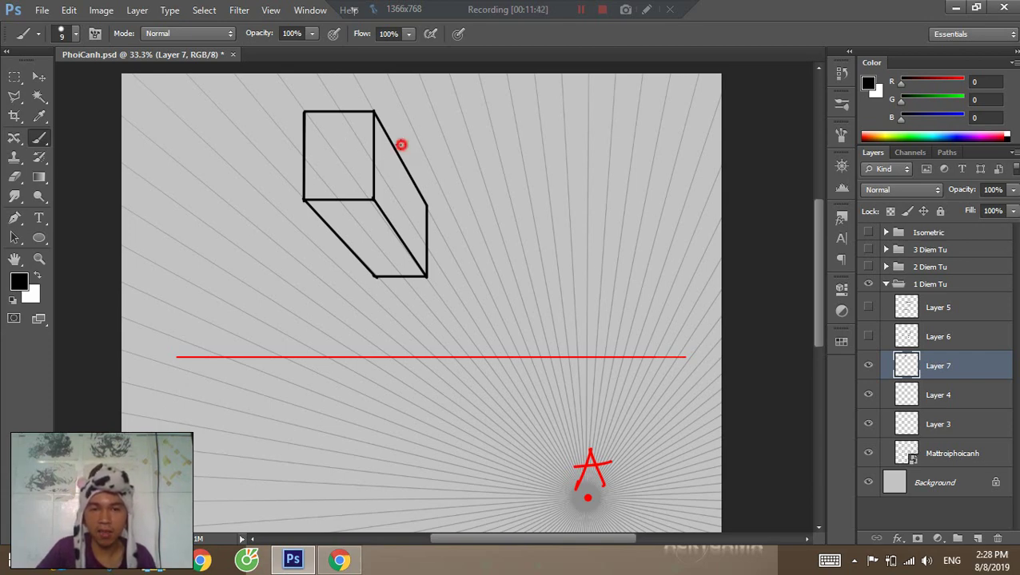
{"action": "left_click_drag", "start_coordinate": [401, 144], "coordinate": [401, 160]}
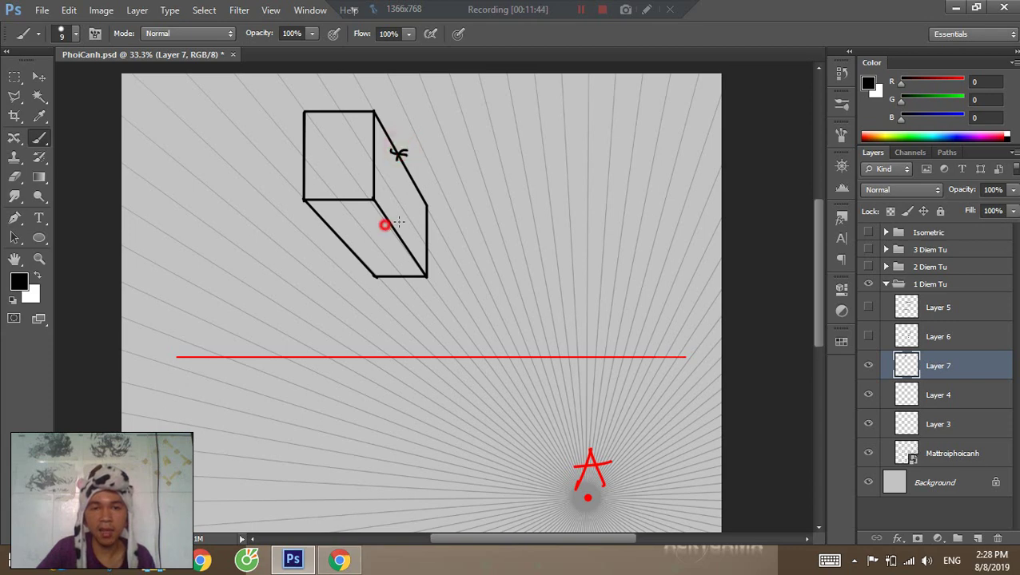
{"action": "left_click_drag", "start_coordinate": [386, 219], "coordinate": [398, 227]}
{"action": "left_click_drag", "start_coordinate": [324, 238], "coordinate": [345, 234]}
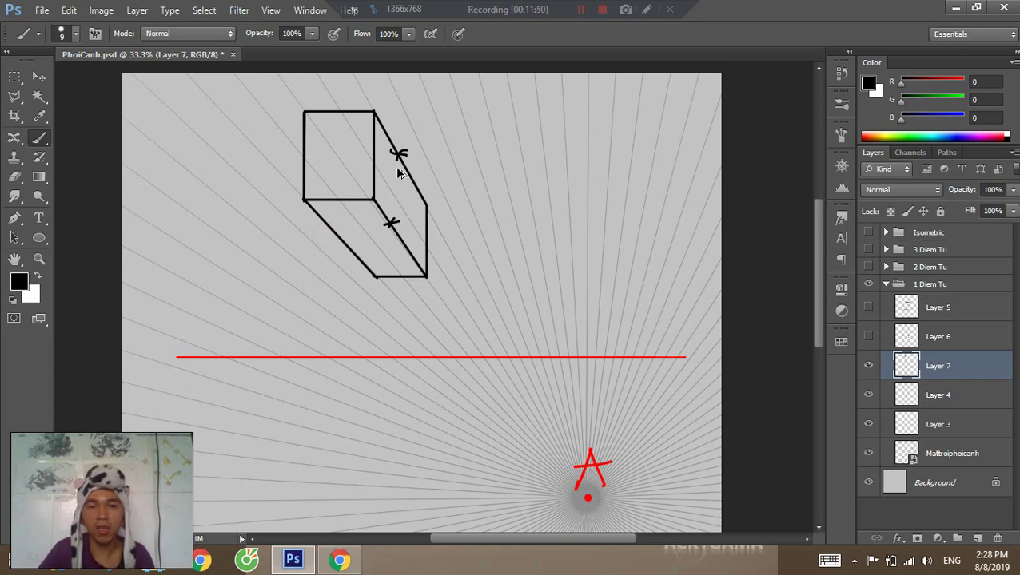
{"action": "key", "text": "ctrl+alt+z"}
{"action": "key", "text": "ctrl+alt+z"}
{"action": "key", "text": "ctrl+alt+z"}
Mark each of the box's three vertical edges with a small black cross.
{"action": "left_click_drag", "start_coordinate": [422, 218], "coordinate": [436, 233]}
{"action": "left_click_drag", "start_coordinate": [439, 225], "coordinate": [423, 231]}
{"action": "left_click_drag", "start_coordinate": [367, 164], "coordinate": [383, 171]}
{"action": "left_click_drag", "start_coordinate": [381, 164], "coordinate": [368, 171]}
{"action": "left_click_drag", "start_coordinate": [294, 156], "coordinate": [316, 159]}
{"action": "left_click_drag", "start_coordinate": [311, 153], "coordinate": [297, 163]}
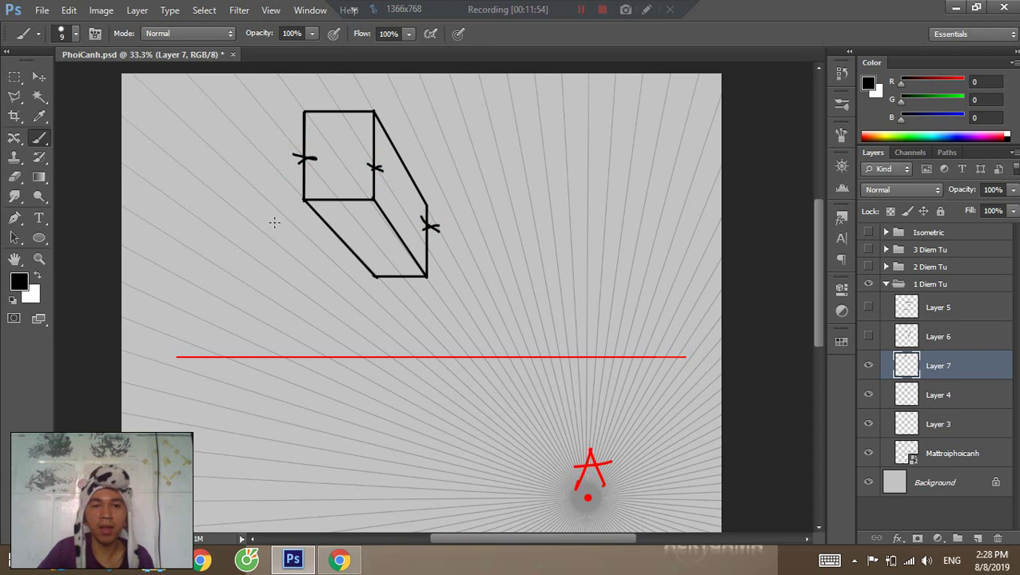
Mark each of the box's three horizontal edges with a small black circle.
{"action": "left_click_drag", "start_coordinate": [338, 193], "coordinate": [342, 196]}
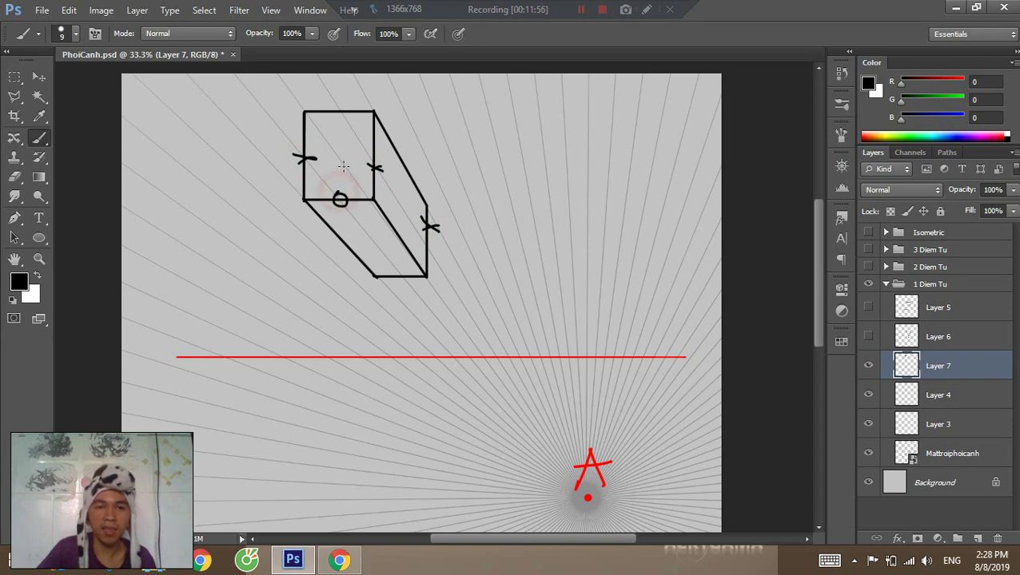
{"action": "left_click_drag", "start_coordinate": [344, 97], "coordinate": [345, 99]}
{"action": "left_click_drag", "start_coordinate": [387, 270], "coordinate": [388, 272]}
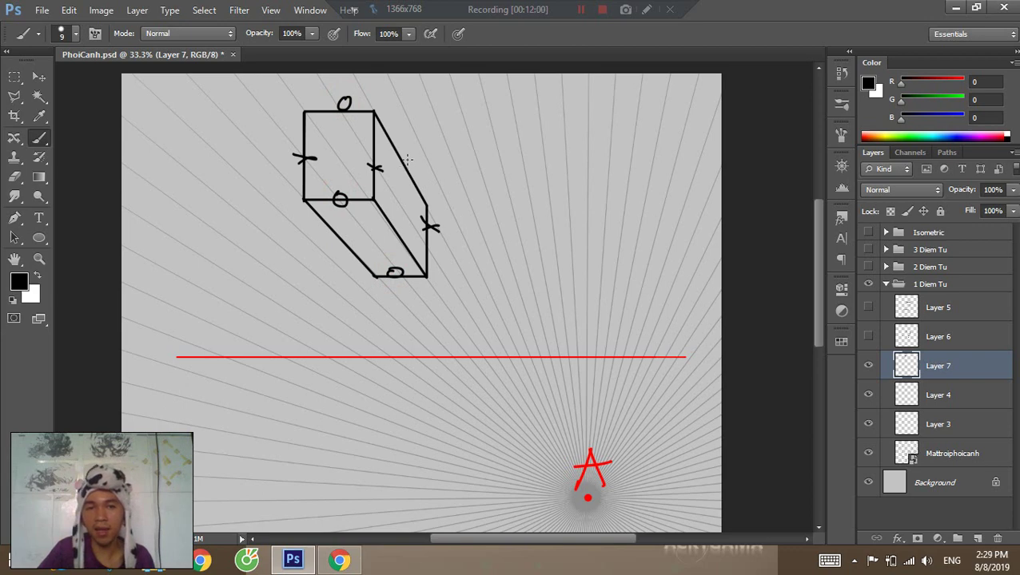
Mark the box's three receding edges with groups of short parallel strokes across each line.
{"action": "left_click_drag", "start_coordinate": [399, 164], "coordinate": [416, 166]}
{"action": "left_click_drag", "start_coordinate": [387, 220], "coordinate": [398, 215]}
{"action": "left_click_drag", "start_coordinate": [390, 230], "coordinate": [401, 223]}
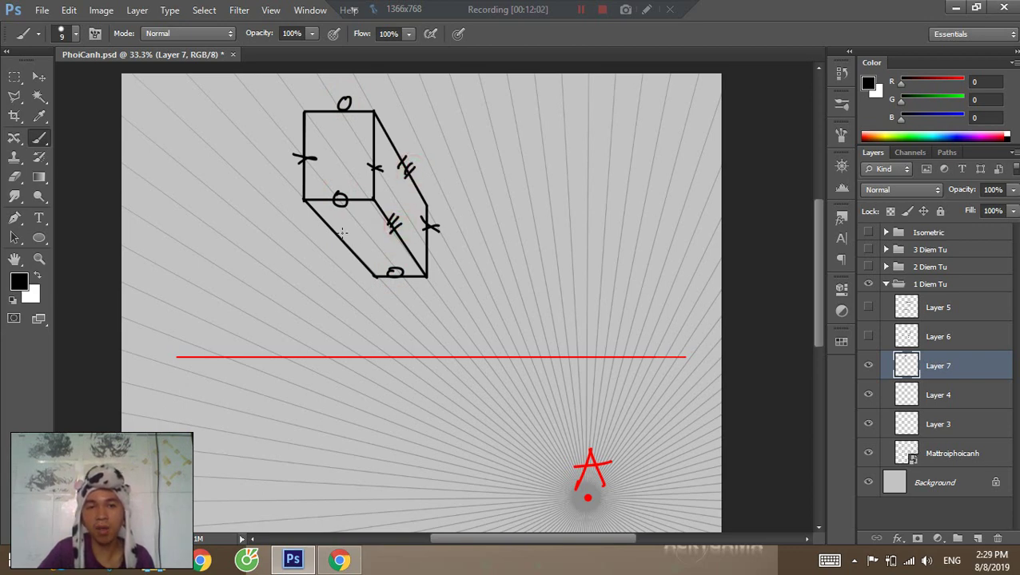
{"action": "left_click_drag", "start_coordinate": [335, 239], "coordinate": [356, 240]}
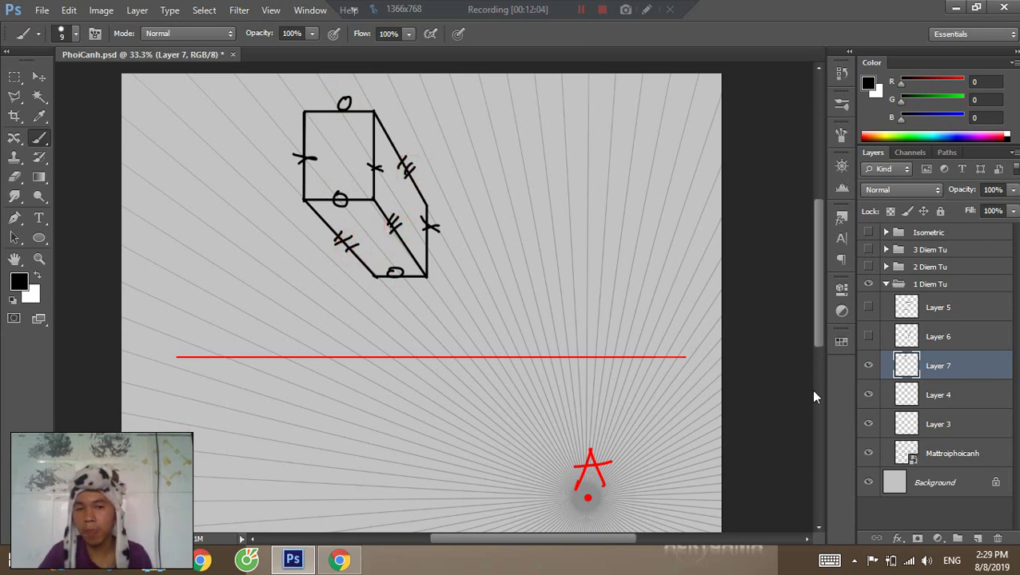
Hide the Mattroiphoicanh layer and Layer 7, add a new empty layer above Layer 7, and keep only Layers 3 and 4 shown below it.
{"action": "left_click", "coordinate": [868, 396]}
{"action": "left_click", "coordinate": [868, 423]}
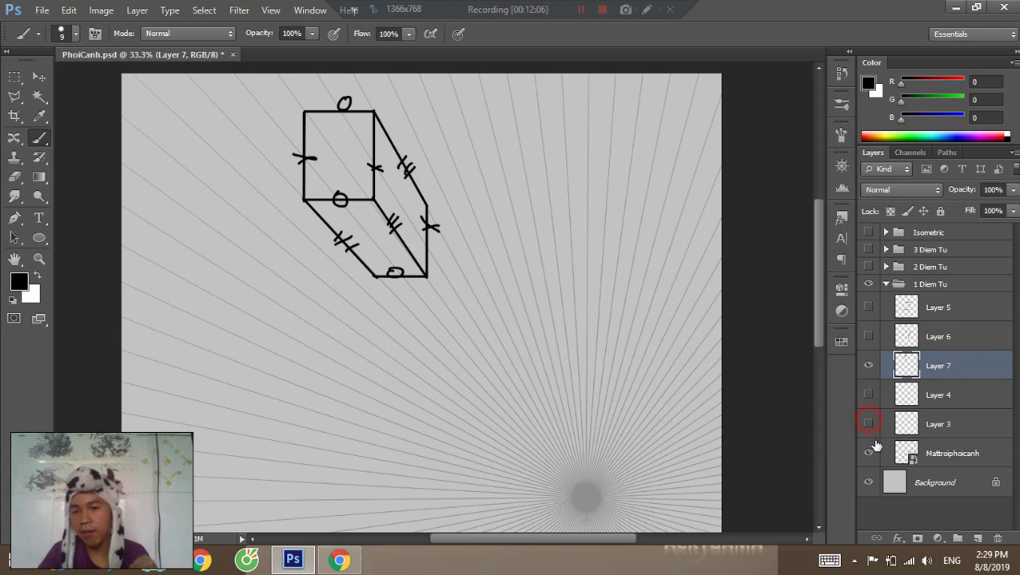
{"action": "left_click", "coordinate": [870, 453]}
{"action": "left_click", "coordinate": [868, 367]}
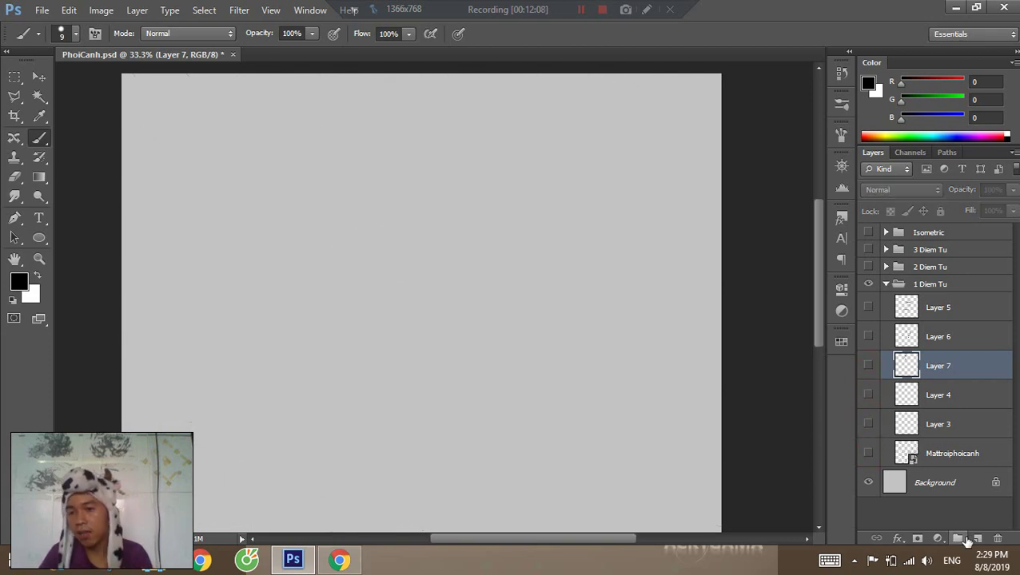
{"action": "left_click", "coordinate": [976, 539]}
{"action": "left_click", "coordinate": [868, 424]}
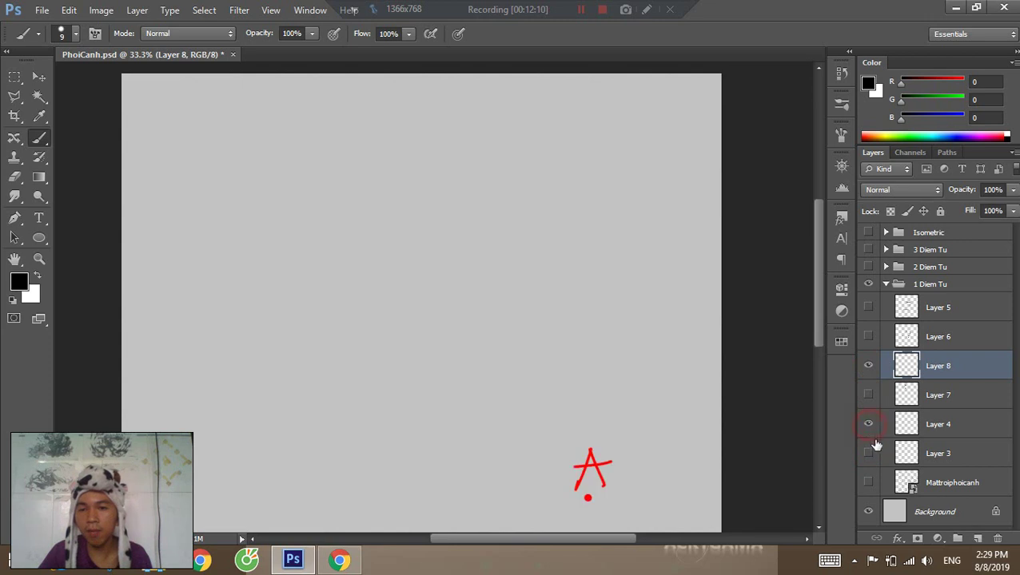
{"action": "left_click", "coordinate": [868, 453]}
{"action": "left_click", "coordinate": [905, 450]}
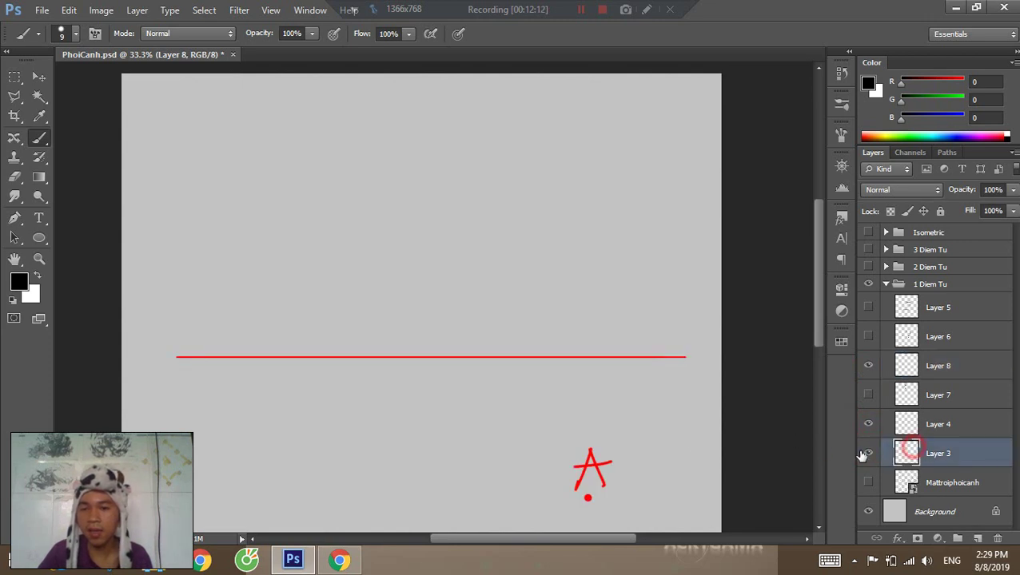
{"action": "key", "text": "v"}
{"action": "left_click_drag", "start_coordinate": [593, 480], "coordinate": [594, 379]}
{"action": "key", "text": "ctrl+z"}
Move point A with its label on Layer 4 up onto the red horizon line, then activate Layer 8 with the Brush tool.
{"action": "left_click", "coordinate": [906, 423]}
{"action": "left_click_drag", "start_coordinate": [581, 453], "coordinate": [605, 314]}
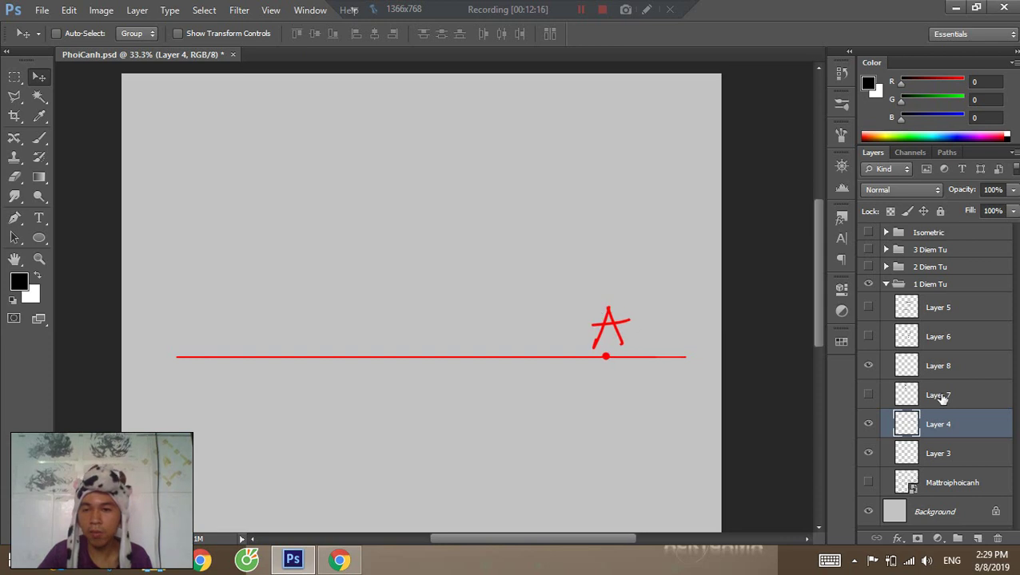
{"action": "left_click", "coordinate": [911, 366]}
{"action": "key", "text": "b"}
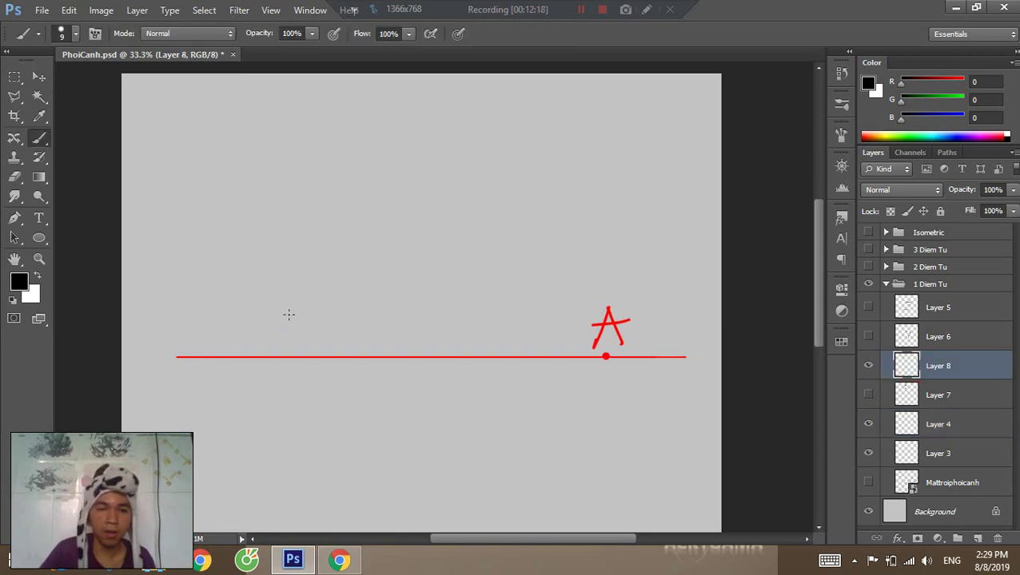
{"action": "left_click_drag", "start_coordinate": [286, 296], "coordinate": [286, 398]}
{"action": "key", "text": "ctrl+z"}
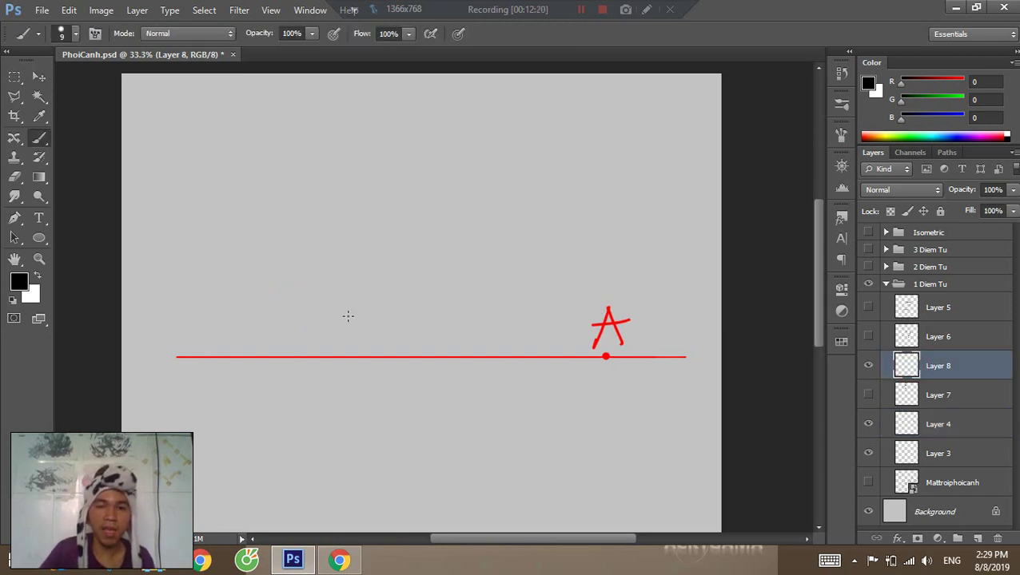
{"action": "left_click_drag", "start_coordinate": [342, 300], "coordinate": [339, 298]}
{"action": "key", "text": "ctrl+z"}
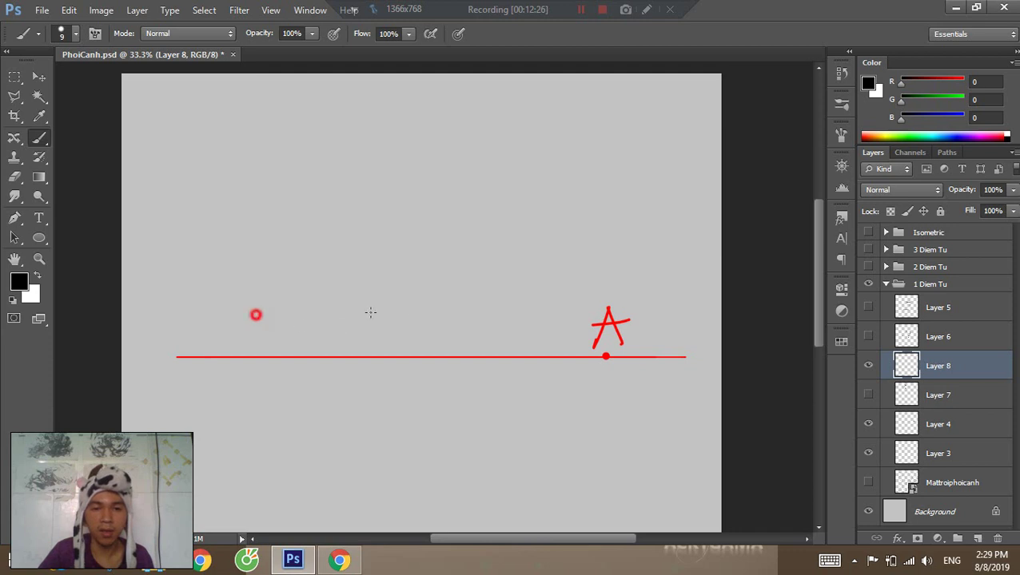
{"action": "mouse_move", "coordinate": [255, 315]}
{"action": "left_mouse_down"}
{"action": "mouse_move", "coordinate": [418, 312]}
{"action": "mouse_move", "coordinate": [415, 321]}
{"action": "mouse_move", "coordinate": [439, 318]}
{"action": "mouse_move", "coordinate": [416, 314]}
{"action": "mouse_move", "coordinate": [442, 304]}
{"action": "left_mouse_up"}
{"action": "key", "text": "ctrl+z"}
{"action": "key", "text": "ctrl+z"}
{"action": "key", "text": "ctrl+z"}
{"action": "key", "text": "ctrl+z"}
{"action": "key", "text": "ctrl+z"}
Draw a straight horizontal black line above the horizon line, left of point A, and place a duplicate of it below the horizon.
{"action": "left_click_drag", "start_coordinate": [260, 311], "coordinate": [425, 304]}
{"action": "key", "text": "ctrl+z"}
{"action": "key", "text": "v"}
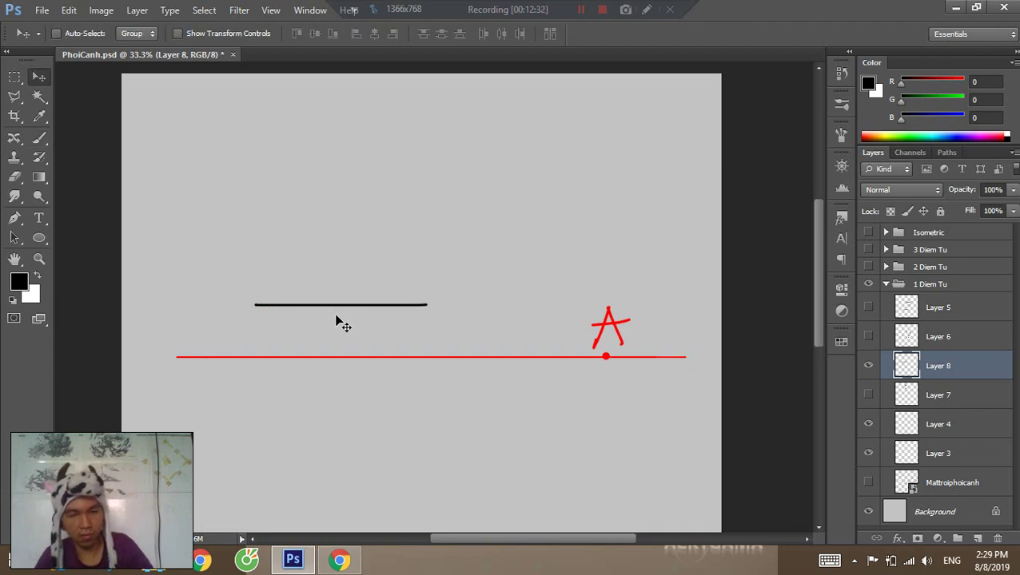
{"action": "left_click_drag", "start_coordinate": [348, 305], "coordinate": [357, 417]}
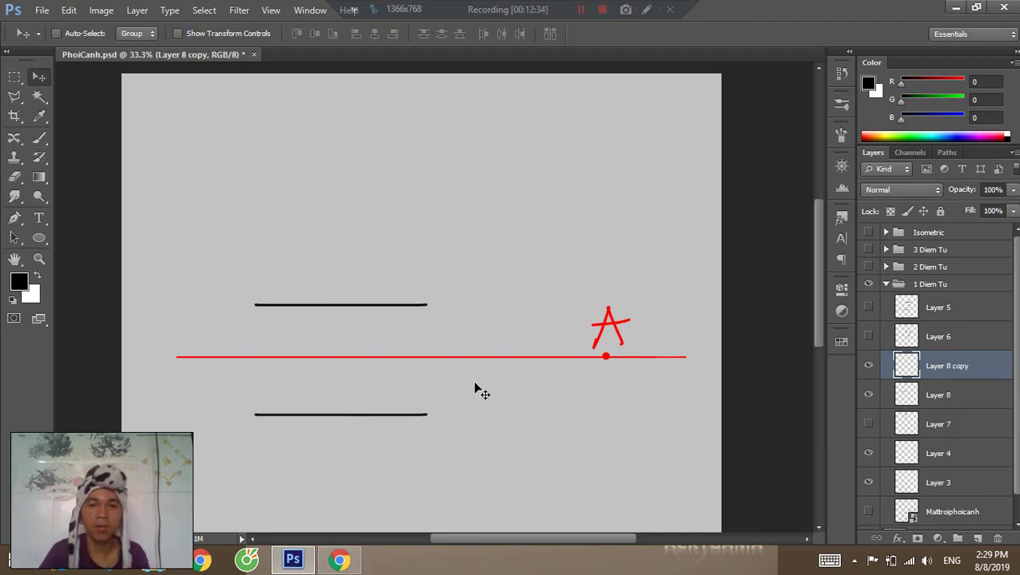
Draw a vertical black line with the Brush tool joining the left ends of the two horizontal lines.
{"action": "key", "text": "b"}
{"action": "left_click_drag", "start_coordinate": [258, 305], "coordinate": [258, 409]}
{"action": "key", "text": "ctrl+z"}
{"action": "left_click_drag", "start_coordinate": [259, 304], "coordinate": [252, 405]}
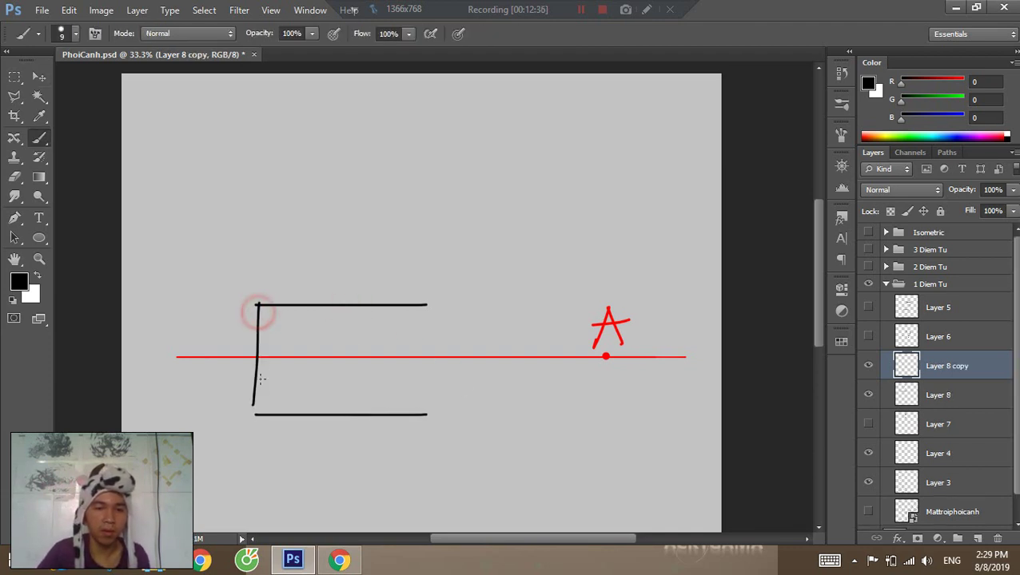
{"action": "key", "text": "ctrl+z"}
{"action": "left_click", "coordinate": [257, 304]}
{"action": "left_click", "coordinate": [257, 416], "text": "shift"}
Close the rectangle across the horizon with a vertical line joining the right ends of the two horizontal lines.
{"action": "left_click", "coordinate": [425, 305]}
{"action": "left_click", "coordinate": [423, 417], "text": "shift"}
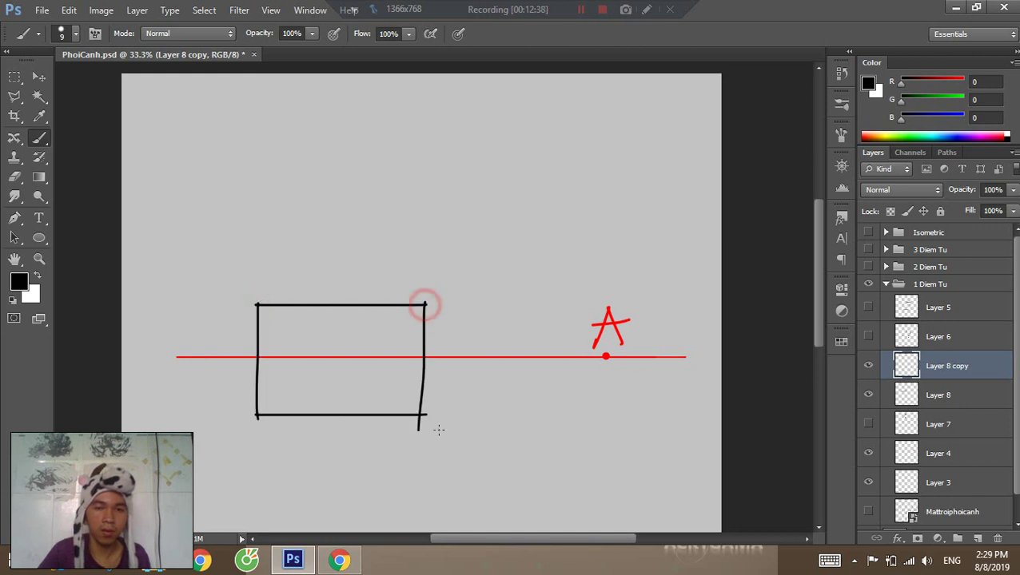
{"action": "key", "text": "ctrl+z"}
{"action": "left_click", "coordinate": [423, 304]}
{"action": "left_click", "coordinate": [421, 416], "text": "shift"}
{"action": "key", "text": "ctrl+z"}
{"action": "left_click", "coordinate": [428, 304]}
{"action": "left_click", "coordinate": [426, 419], "text": "shift"}
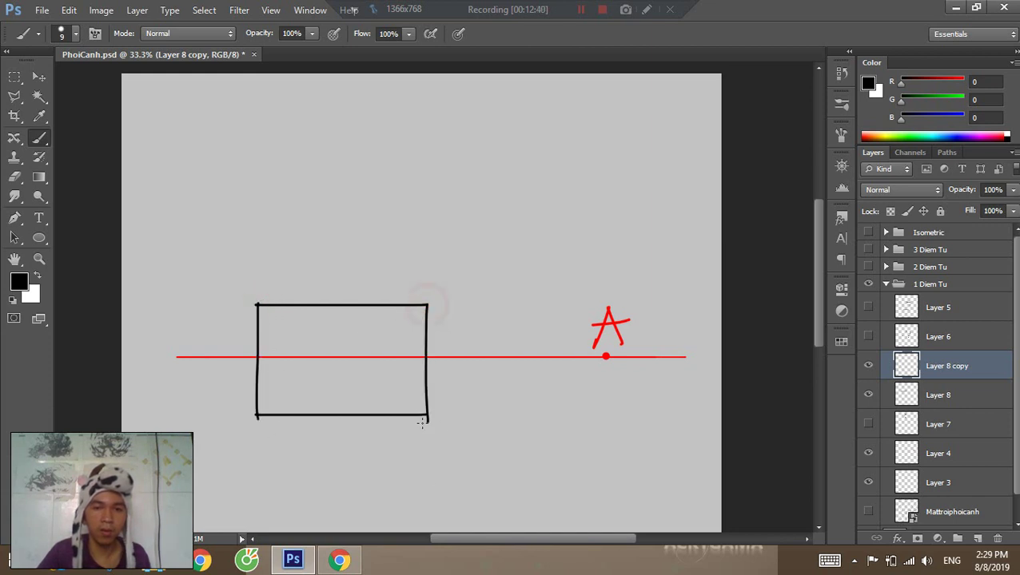
Move point A with its label on Layer 4 far above the horizon line, near the canvas's upper-right corner.
{"action": "left_click", "coordinate": [940, 453]}
{"action": "key", "text": "v"}
{"action": "left_click_drag", "start_coordinate": [614, 297], "coordinate": [641, 78]}
Merge Layer 8 and Layer 8 copy into one layer and get the Brush tool ready.
{"action": "left_click", "coordinate": [920, 395]}
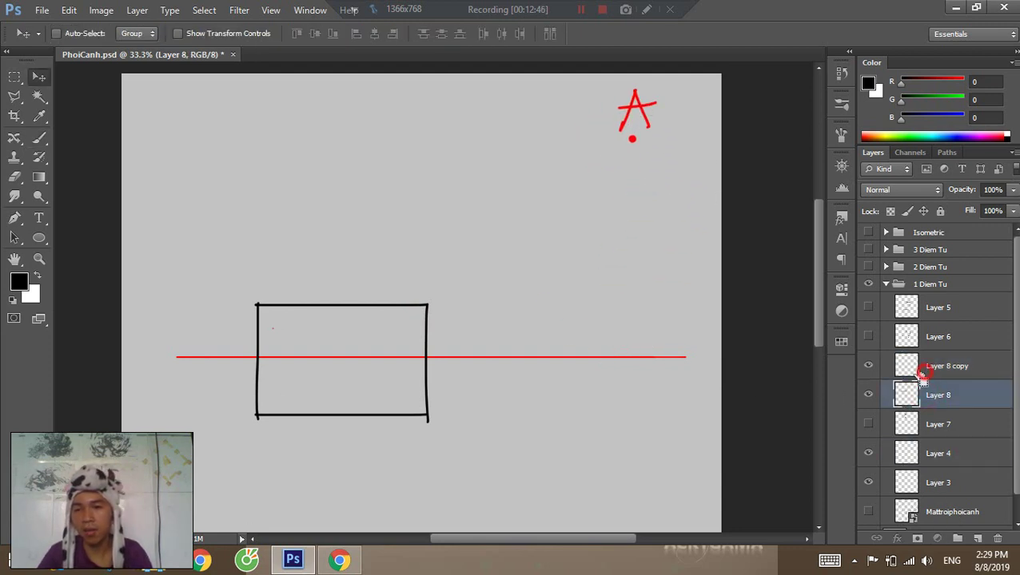
{"action": "left_click", "coordinate": [903, 372], "text": "shift"}
{"action": "key", "text": "ctrl+e"}
{"action": "key", "text": "b"}
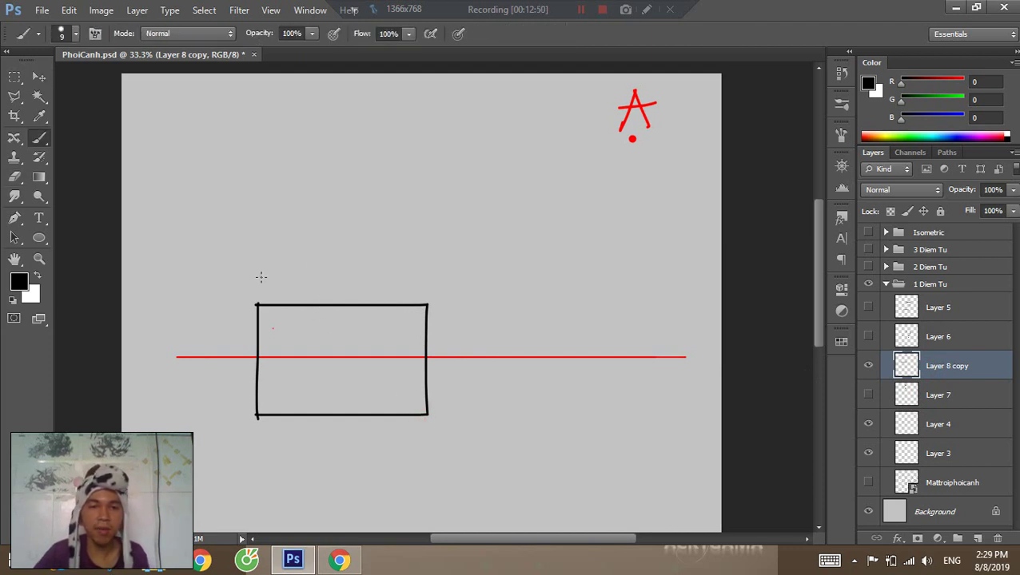
Draw straight receding edges from the rectangle's two upper corners toward point A.
{"action": "left_click", "coordinate": [258, 305]}
{"action": "left_click", "coordinate": [487, 186], "text": "shift"}
{"action": "key", "text": "ctrl+z"}
{"action": "left_click", "coordinate": [428, 302]}
{"action": "left_click", "coordinate": [534, 227], "text": "shift"}
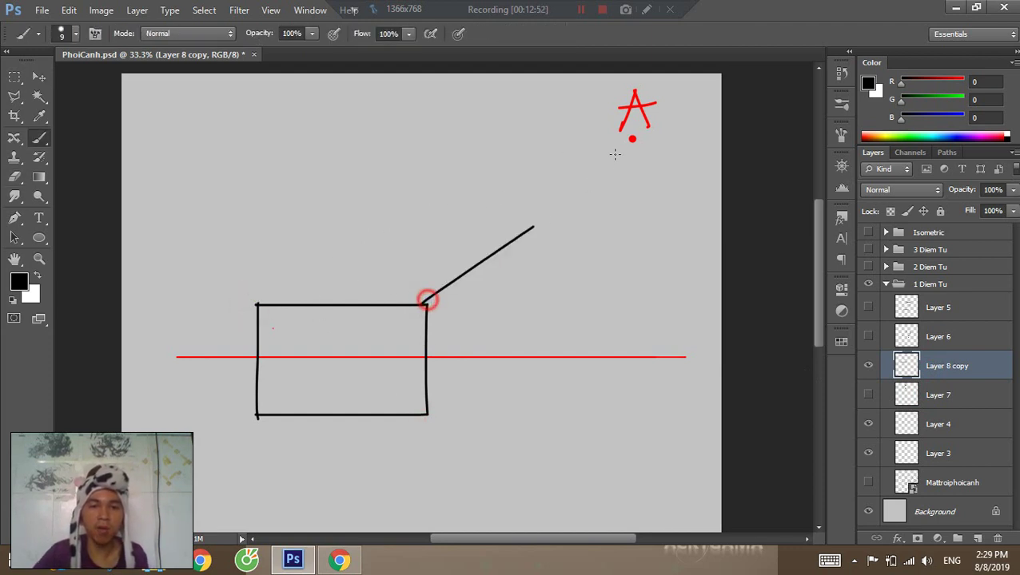
{"action": "left_click", "coordinate": [258, 301]}
{"action": "left_click", "coordinate": [443, 211], "text": "shift"}
{"action": "key", "text": "ctrl+z"}
{"action": "left_click", "coordinate": [263, 301]}
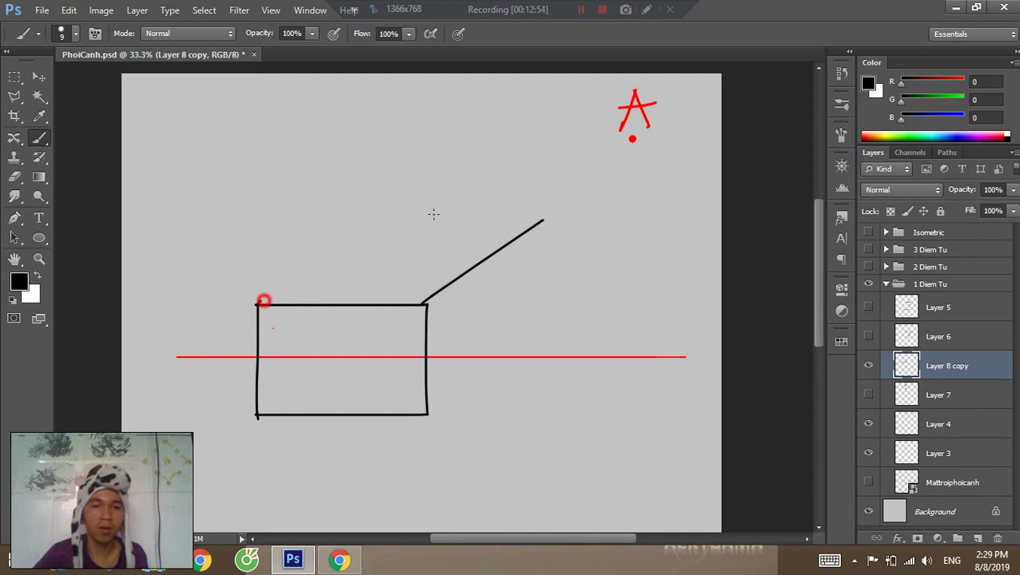
{"action": "left_click", "coordinate": [467, 200], "text": "shift"}
Draw a straight receding edge from the rectangle's lower-right corner up across the horizon line.
{"action": "left_click", "coordinate": [428, 414]}
{"action": "left_click", "coordinate": [567, 283], "text": "shift"}
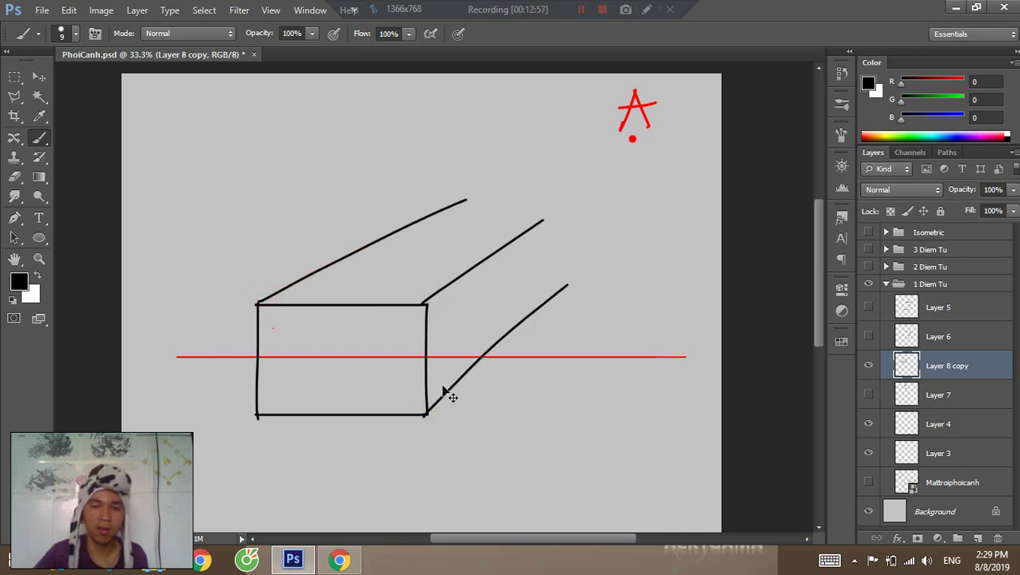
{"action": "key", "text": "ctrl+z"}
{"action": "left_click", "coordinate": [426, 415]}
{"action": "left_click", "coordinate": [566, 283], "text": "shift"}
Draw the box's back edges: a horizontal line across the two upper receding edges and a vertical line down to the lower one.
{"action": "mouse_move", "coordinate": [338, 246]}
{"action": "left_mouse_down"}
{"action": "mouse_move", "coordinate": [531, 242]}
{"action": "mouse_move", "coordinate": [510, 246]}
{"action": "left_mouse_up"}
{"action": "key", "text": "ctrl+z"}
{"action": "key", "text": "ctrl+z"}
{"action": "key", "text": "ctrl+z"}
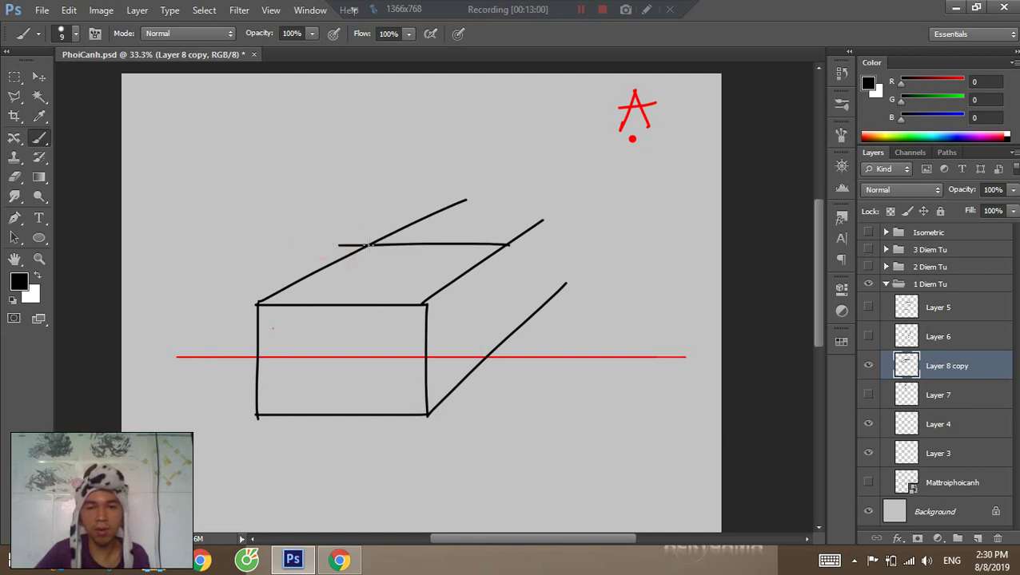
{"action": "key", "text": "ctrl+z"}
{"action": "mouse_move", "coordinate": [327, 240]}
{"action": "left_mouse_down"}
{"action": "mouse_move", "coordinate": [538, 246]}
{"action": "mouse_move", "coordinate": [504, 352]}
{"action": "left_mouse_up"}
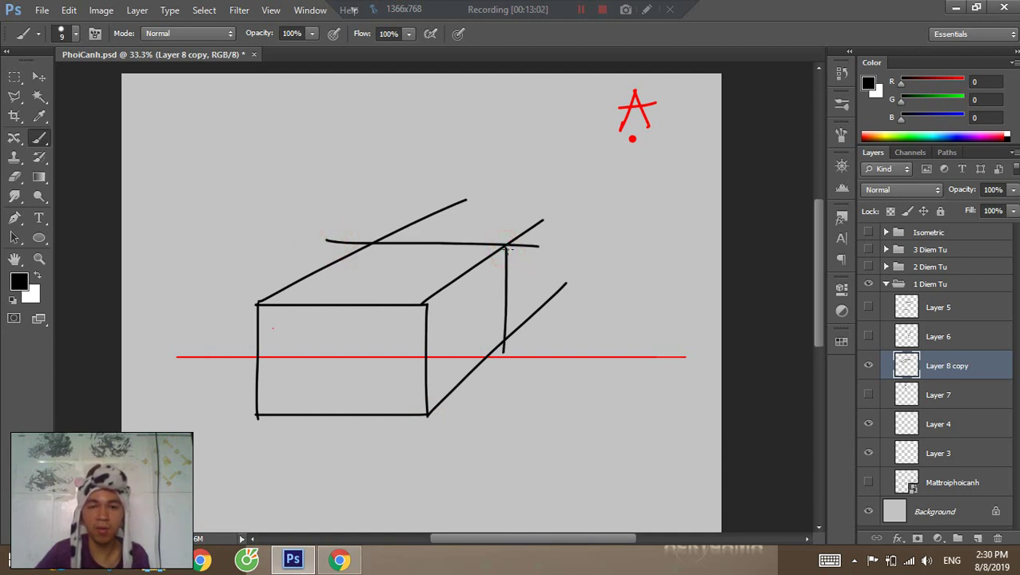
{"action": "key", "text": "ctrl+z"}
{"action": "left_click_drag", "start_coordinate": [506, 246], "coordinate": [507, 343]}
Erase the line ends that extend past the box's back corners.
{"action": "key", "text": "e"}
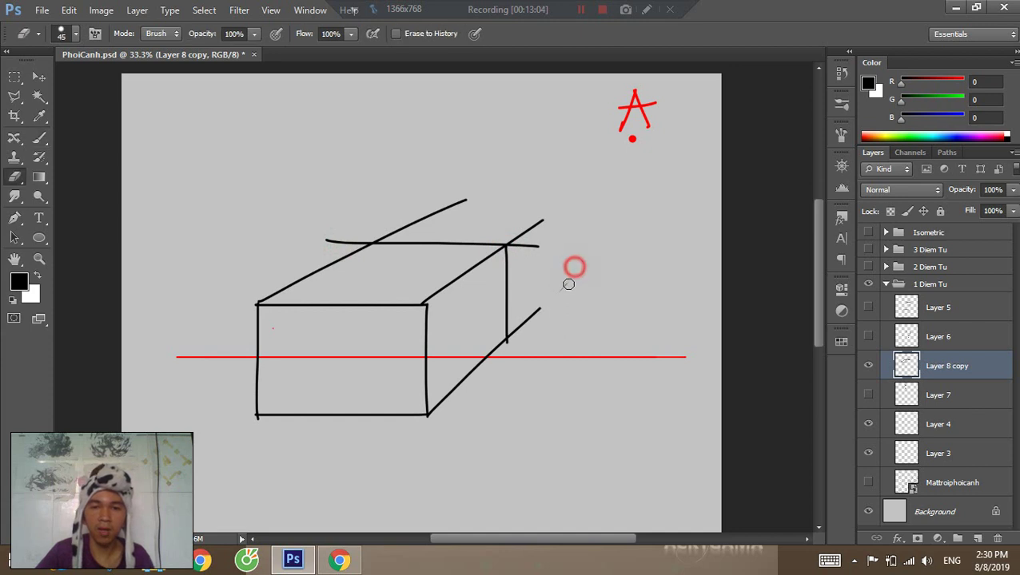
{"action": "left_click_drag", "start_coordinate": [574, 266], "coordinate": [518, 331]}
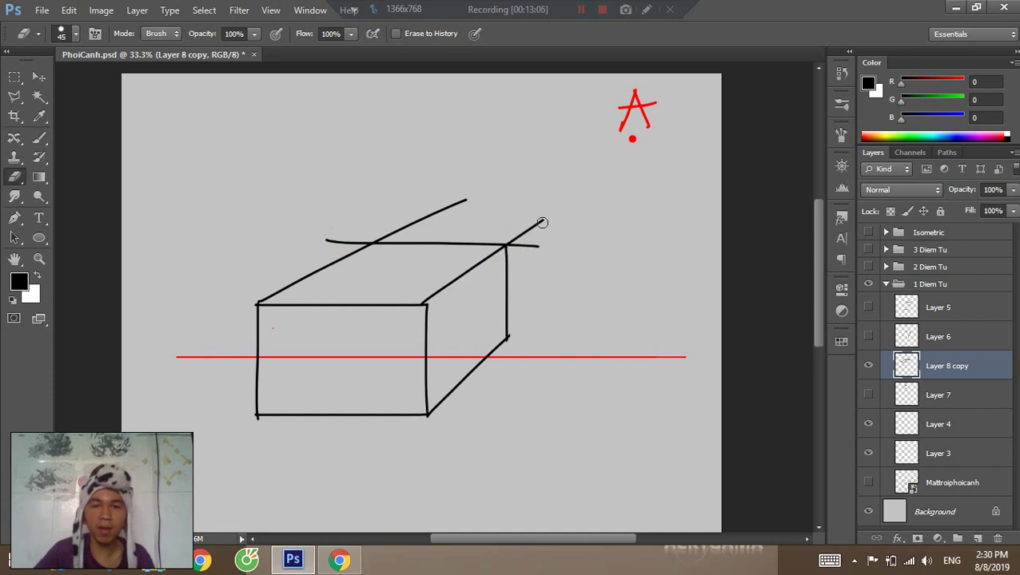
{"action": "left_click_drag", "start_coordinate": [541, 222], "coordinate": [517, 240]}
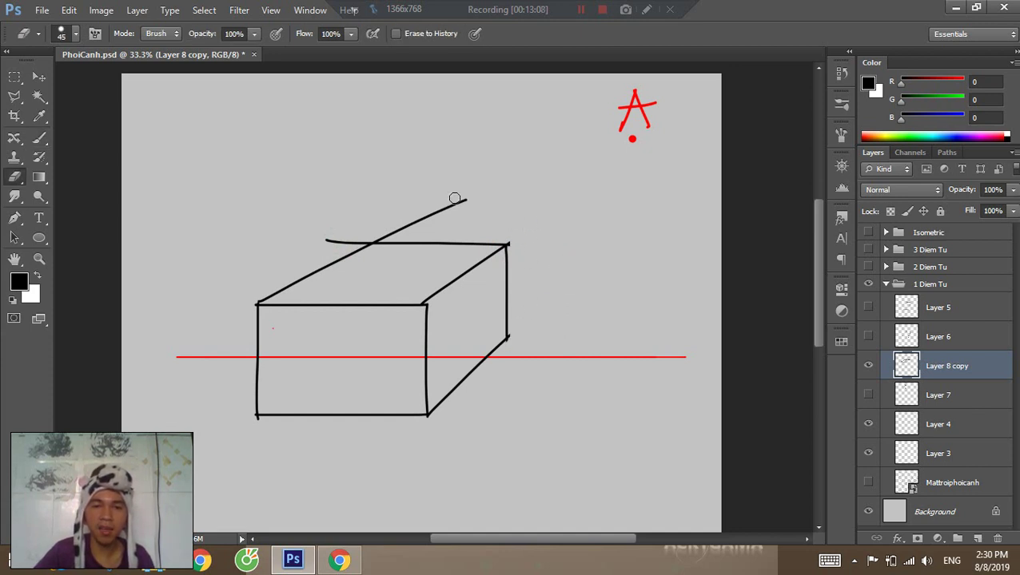
{"action": "mouse_move", "coordinate": [454, 198]}
{"action": "left_mouse_down"}
{"action": "mouse_move", "coordinate": [407, 219]}
{"action": "mouse_move", "coordinate": [430, 221]}
{"action": "mouse_move", "coordinate": [340, 241]}
{"action": "left_mouse_up"}
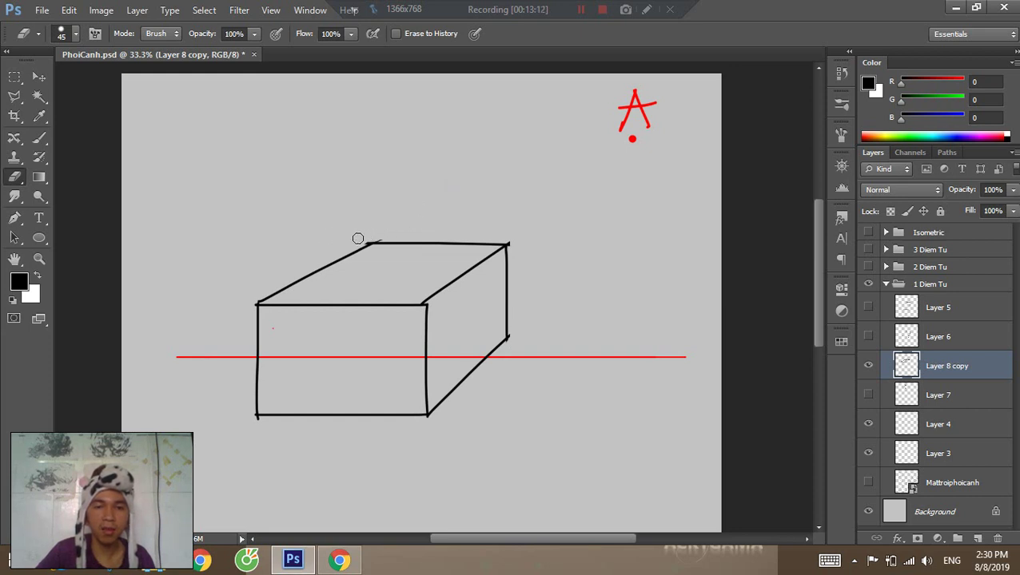
Scribble a small black oval beside the A label and undo it.
{"action": "key", "text": "b"}
{"action": "left_click", "coordinate": [428, 299]}
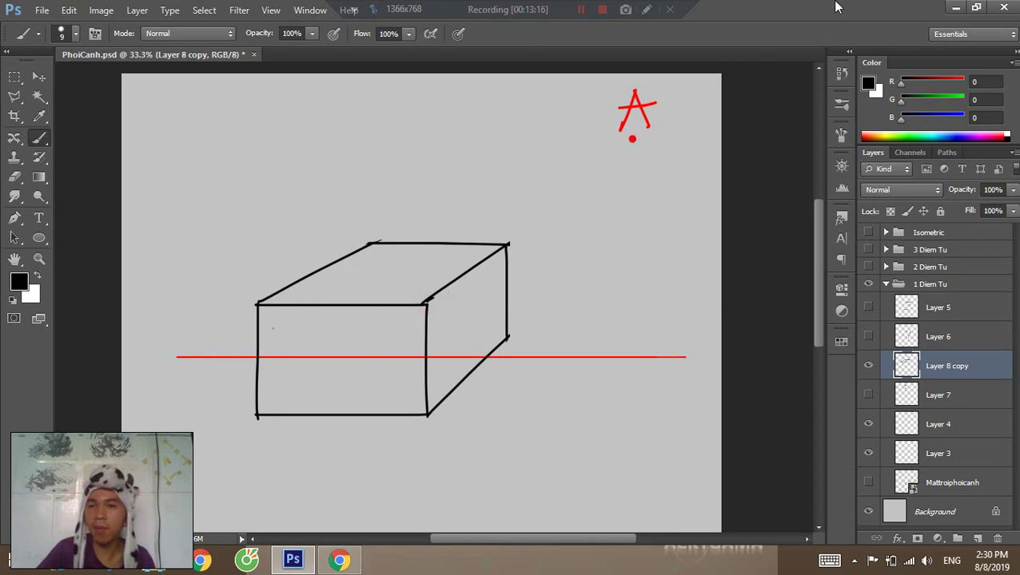
{"action": "mouse_move", "coordinate": [689, 102]}
{"action": "left_mouse_down"}
{"action": "mouse_move", "coordinate": [676, 90]}
{"action": "mouse_move", "coordinate": [688, 107]}
{"action": "left_mouse_up"}
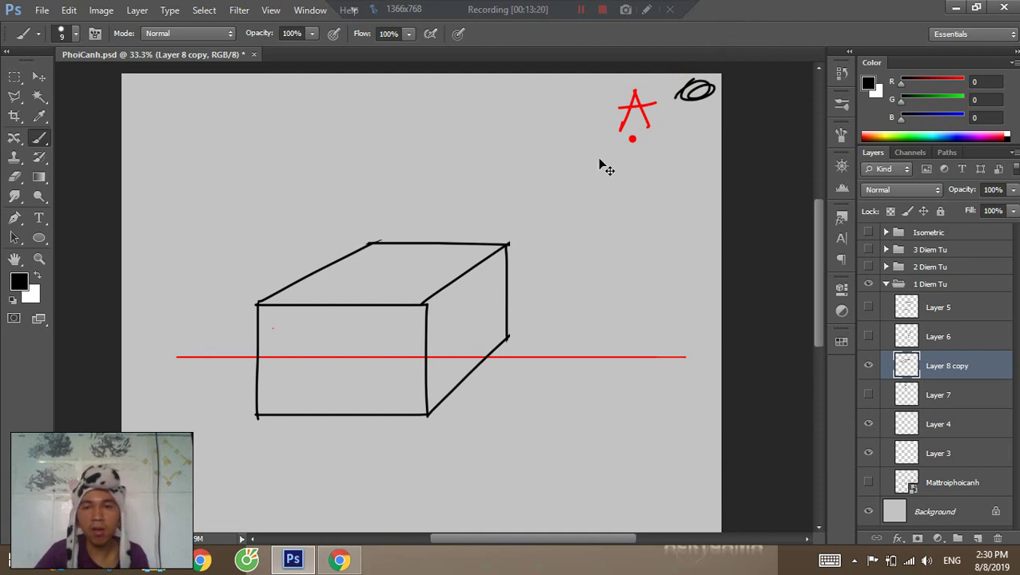
{"action": "key", "text": "ctrl+z"}
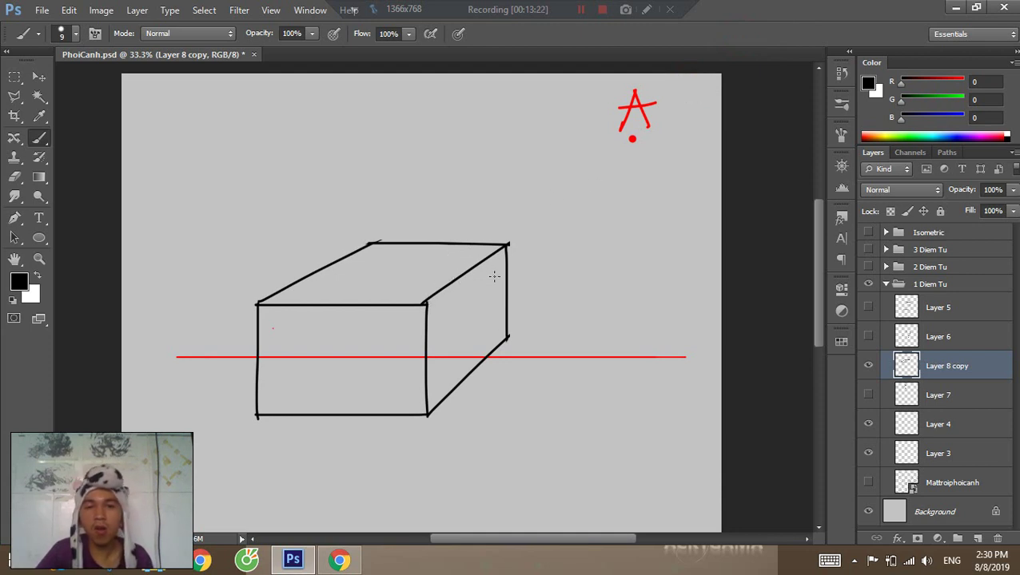
Try short brush strokes across the box's upper back edge, undo them, and return to the Brush tool.
{"action": "key", "text": "ctrl+space"}
{"action": "mouse_move", "coordinate": [504, 286]}
{"action": "left_mouse_down"}
{"action": "mouse_move", "coordinate": [494, 291]}
{"action": "mouse_move", "coordinate": [442, 239]}
{"action": "left_mouse_up"}
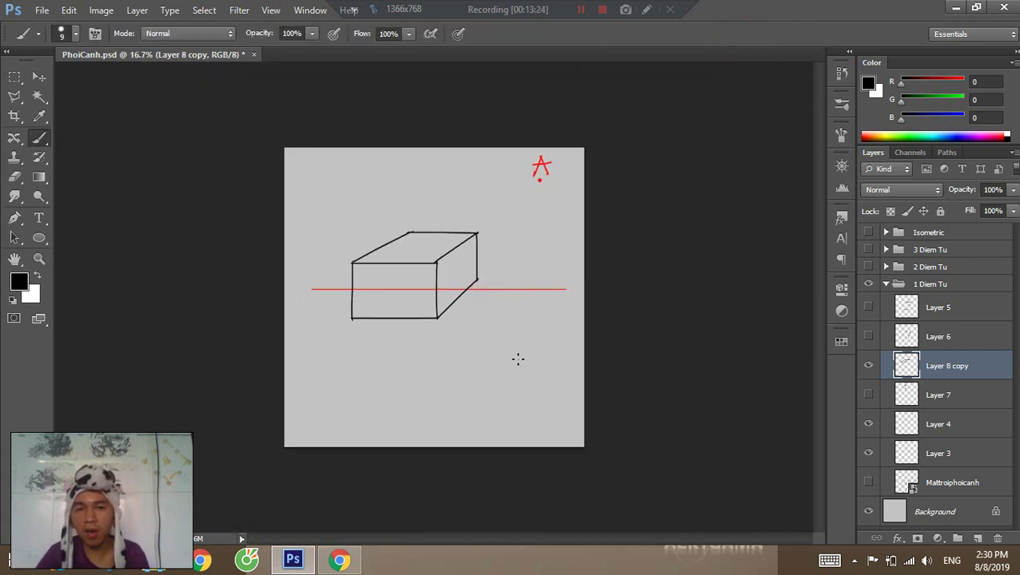
{"action": "key", "text": "ctrl+space"}
{"action": "left_click", "coordinate": [422, 240]}
{"action": "left_click", "coordinate": [424, 234]}
{"action": "key", "text": "b"}
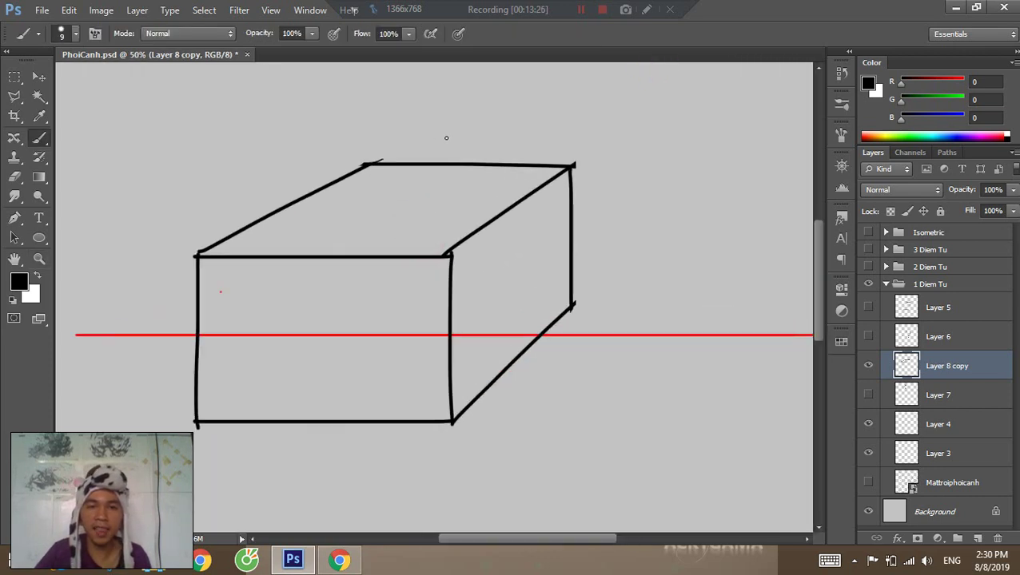
{"action": "left_click_drag", "start_coordinate": [453, 154], "coordinate": [465, 163]}
{"action": "left_click_drag", "start_coordinate": [465, 149], "coordinate": [440, 167]}
{"action": "key", "text": "ctrl+alt+z"}
{"action": "key", "text": "ctrl+alt+z"}
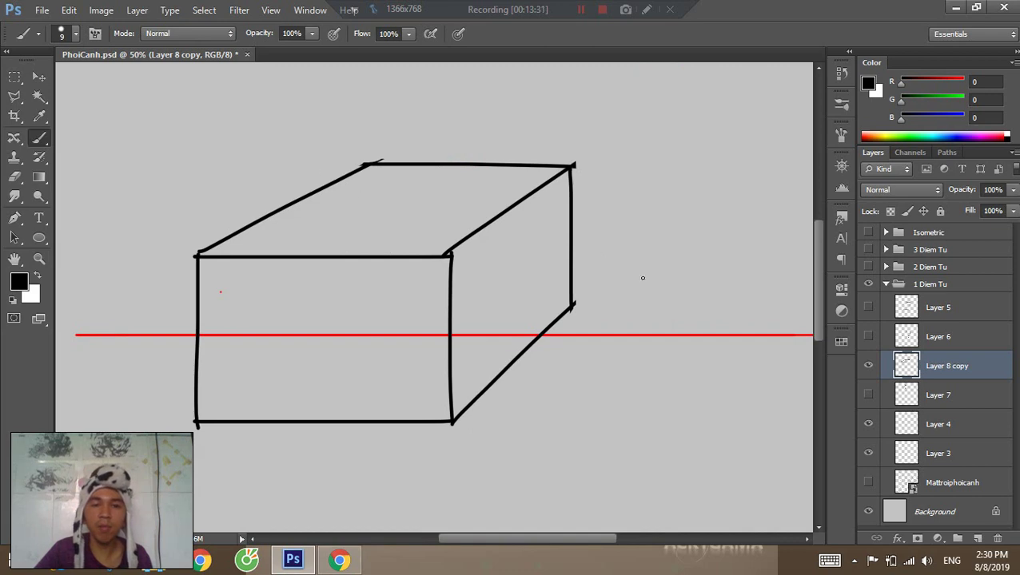
{"action": "key", "text": "z"}
{"action": "left_click", "coordinate": [625, 302], "text": "alt"}
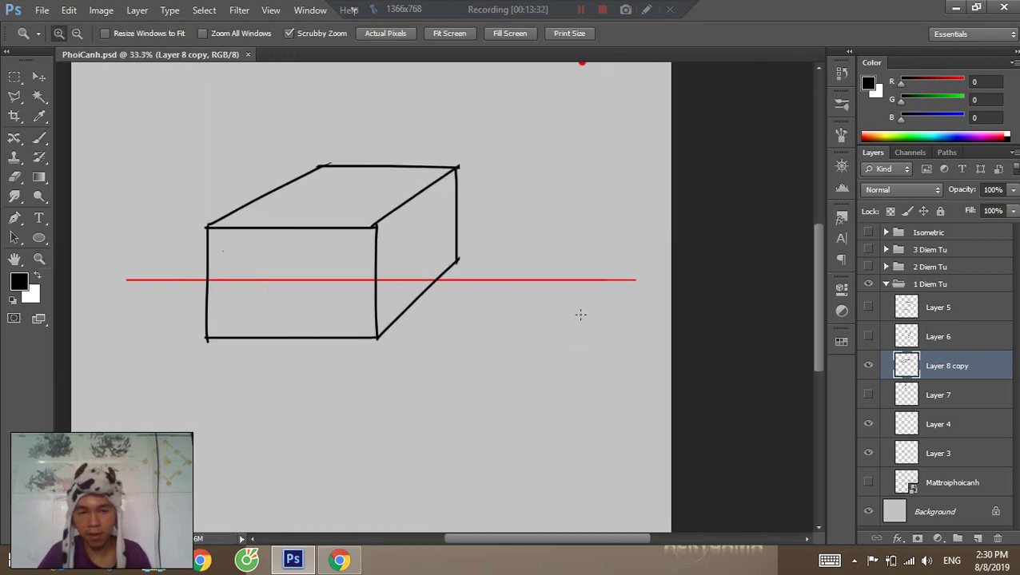
{"action": "key", "text": "b"}
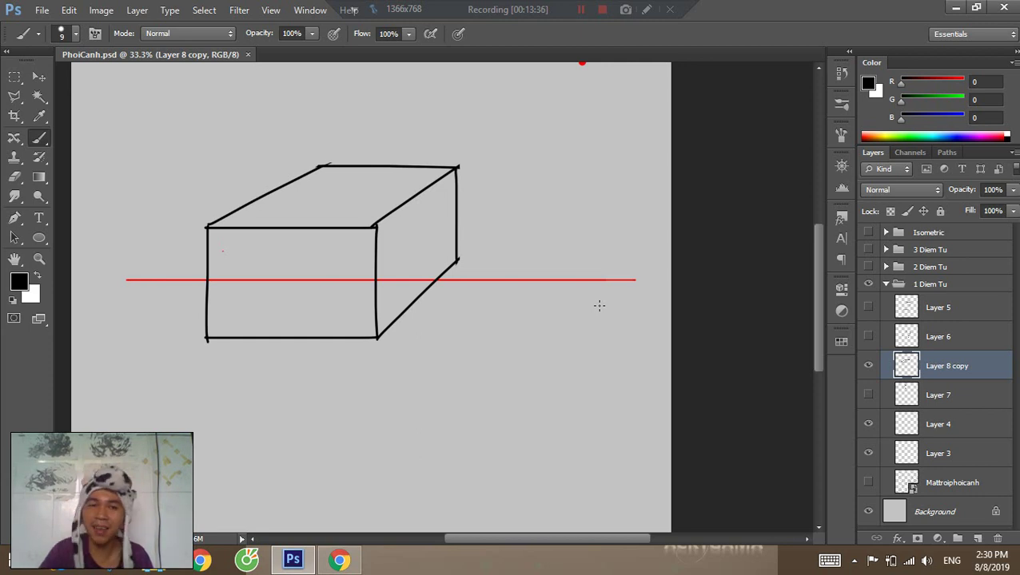
Hide Layer 8 copy, Layer 4 and Layer 3, activate the Mattroiphoicanh layer, and briefly show its radial lines.
{"action": "left_click", "coordinate": [868, 365]}
{"action": "left_click", "coordinate": [868, 424]}
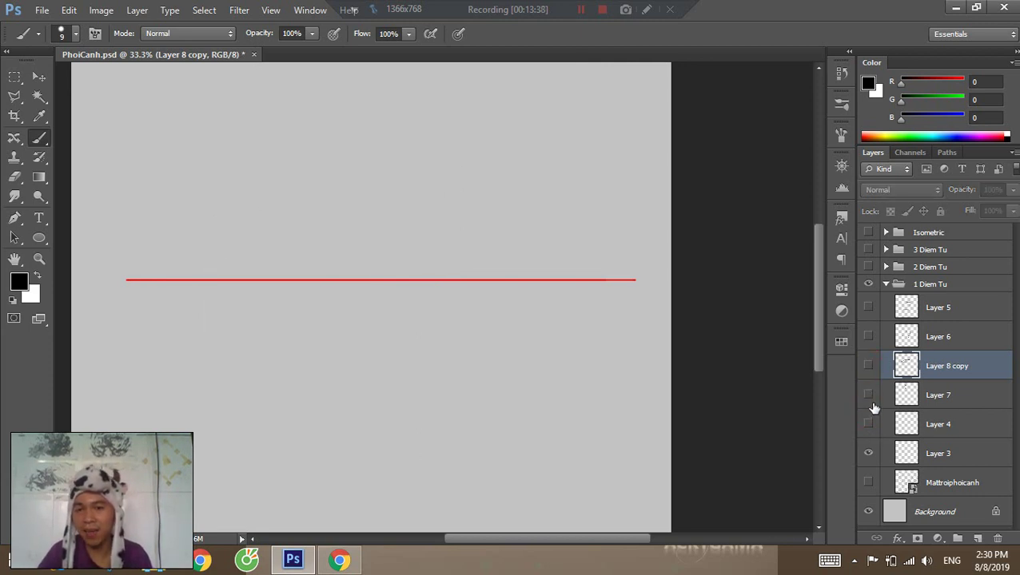
{"action": "left_click", "coordinate": [868, 453]}
{"action": "left_click", "coordinate": [911, 481]}
{"action": "left_click", "coordinate": [869, 483]}
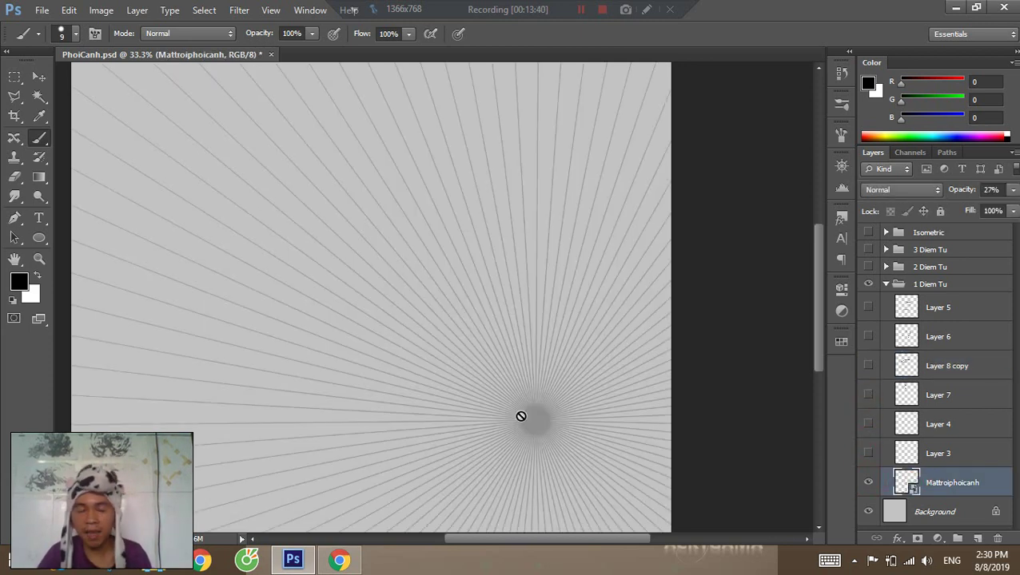
{"action": "left_click", "coordinate": [870, 484]}
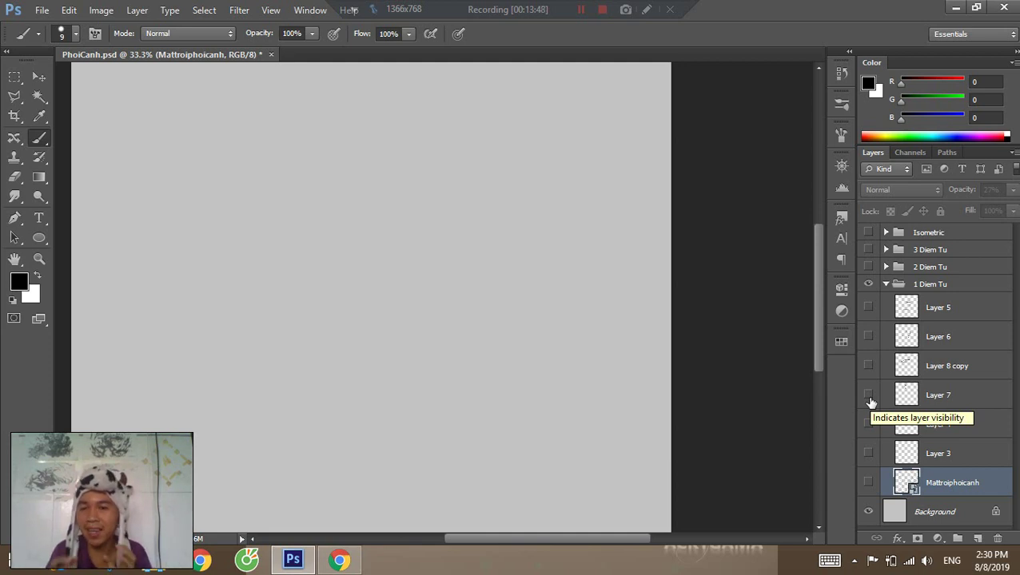
Switch to Chrome and preview the Evelynn Official Artwork image in the "flash art lol" image results.
{"action": "key", "text": "alt+Tab"}
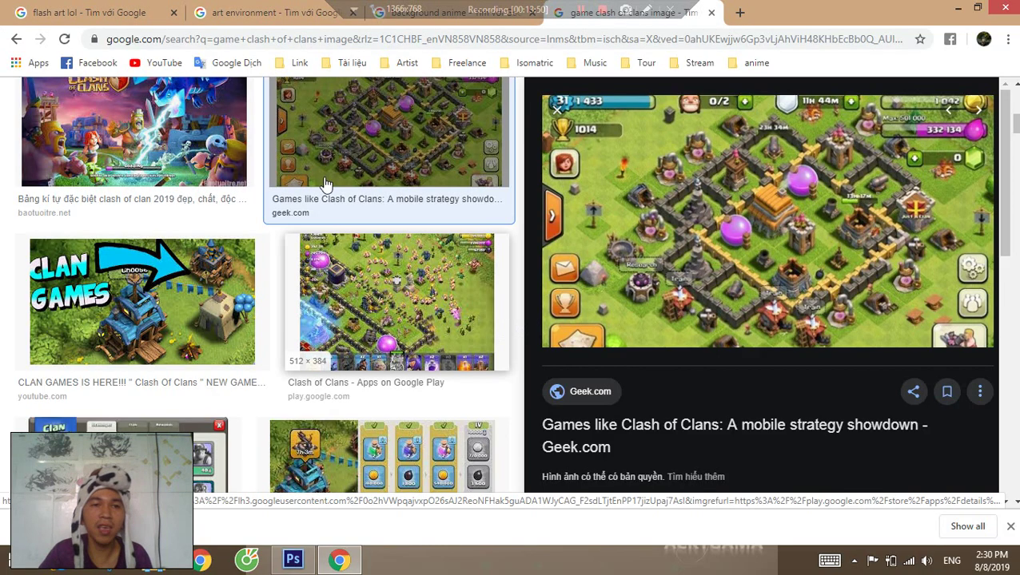
{"action": "left_click", "coordinate": [78, 7]}
{"action": "scroll", "coordinate": [499, 285], "scroll_direction": "up", "scroll_amount": 4}
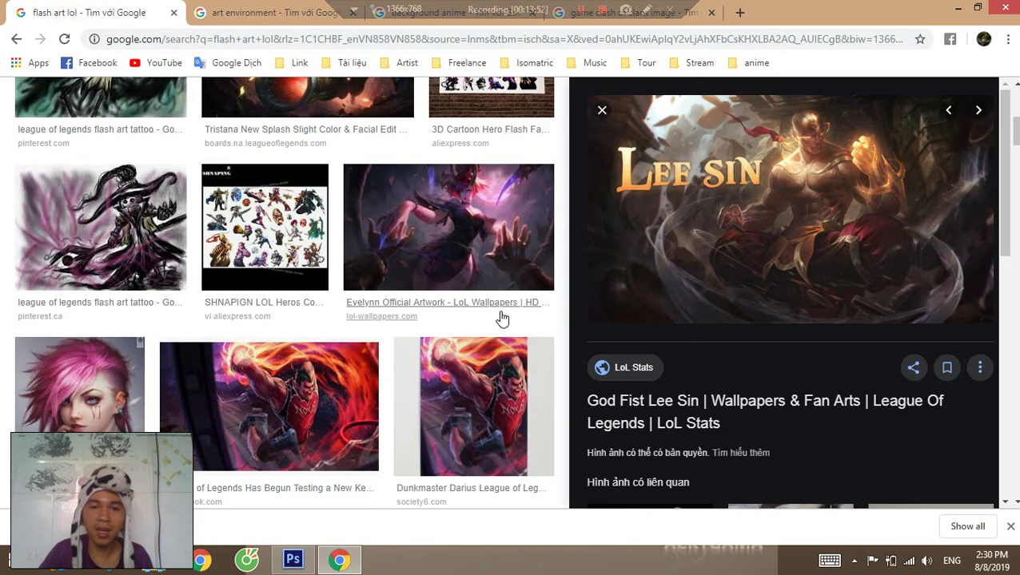
{"action": "scroll", "coordinate": [464, 256], "scroll_direction": "up", "scroll_amount": 2}
{"action": "left_click", "coordinate": [471, 344]}
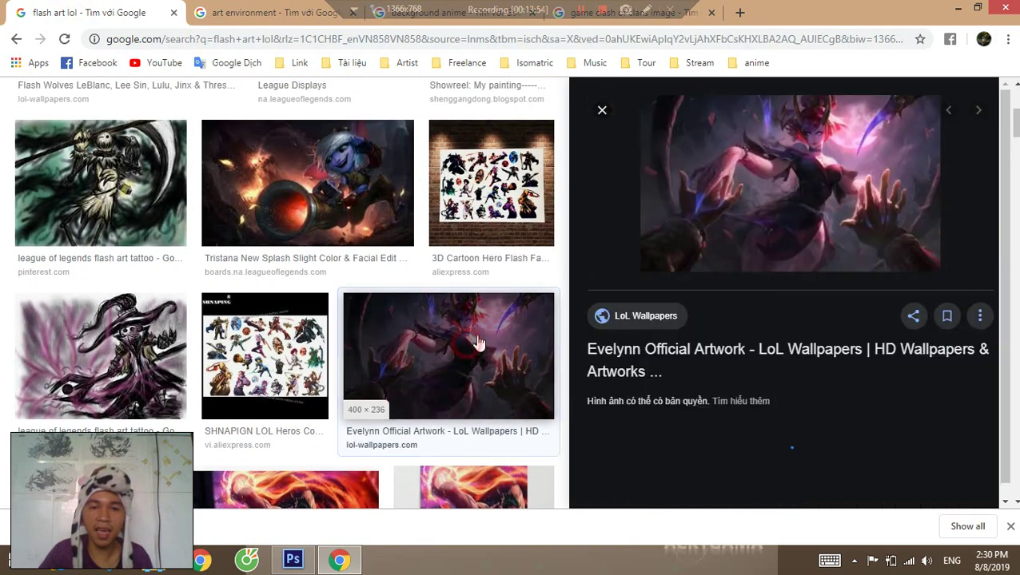
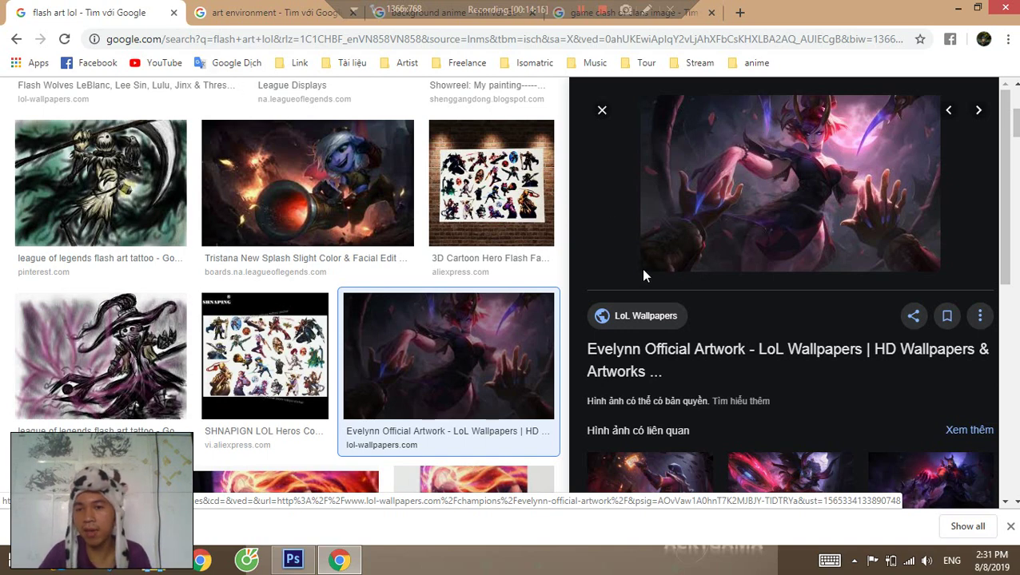
Browse the images related to the Evelynn artwork and preview the Blood Moon League of Legends picture.
{"action": "scroll", "coordinate": [839, 327], "scroll_direction": "down", "scroll_amount": 1}
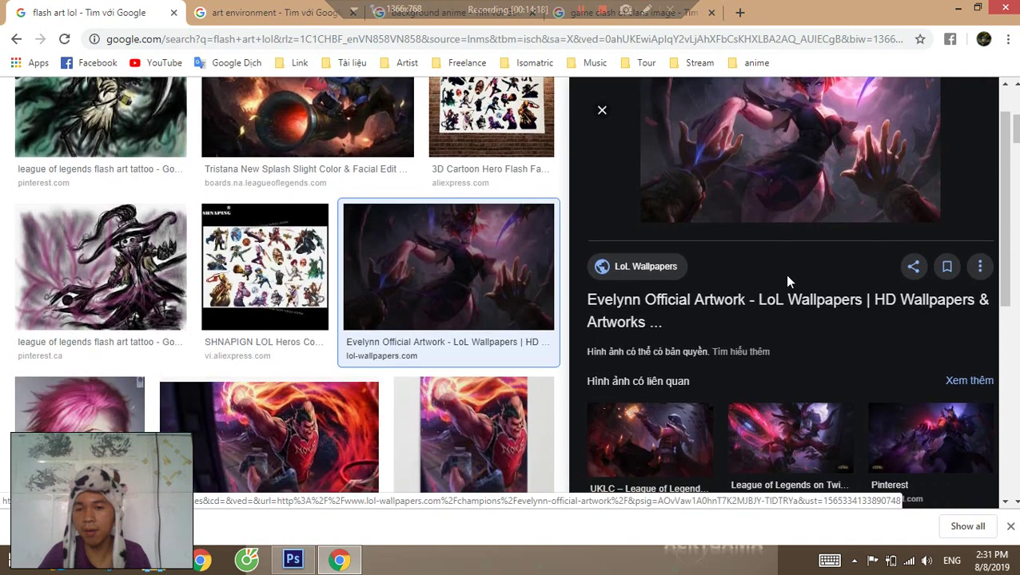
{"action": "scroll", "coordinate": [765, 346], "scroll_direction": "up", "scroll_amount": 3}
{"action": "scroll", "coordinate": [765, 399], "scroll_direction": "down", "scroll_amount": 3}
{"action": "left_click", "coordinate": [784, 441]}
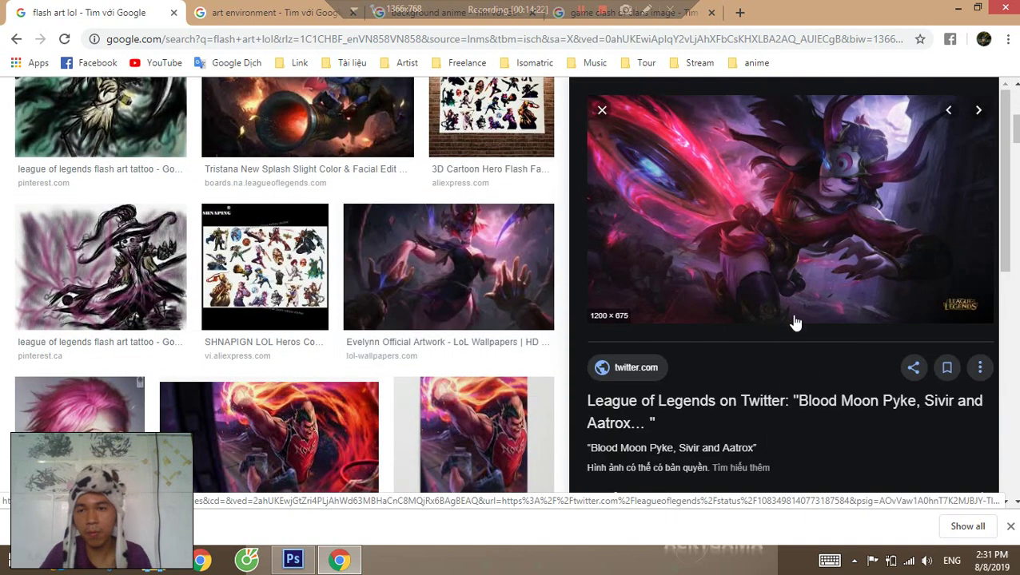
Switch back to Photoshop and show the Mattroiphoicanh radial lines together with the red horizon line on Layer 3.
{"action": "left_click", "coordinate": [293, 560]}
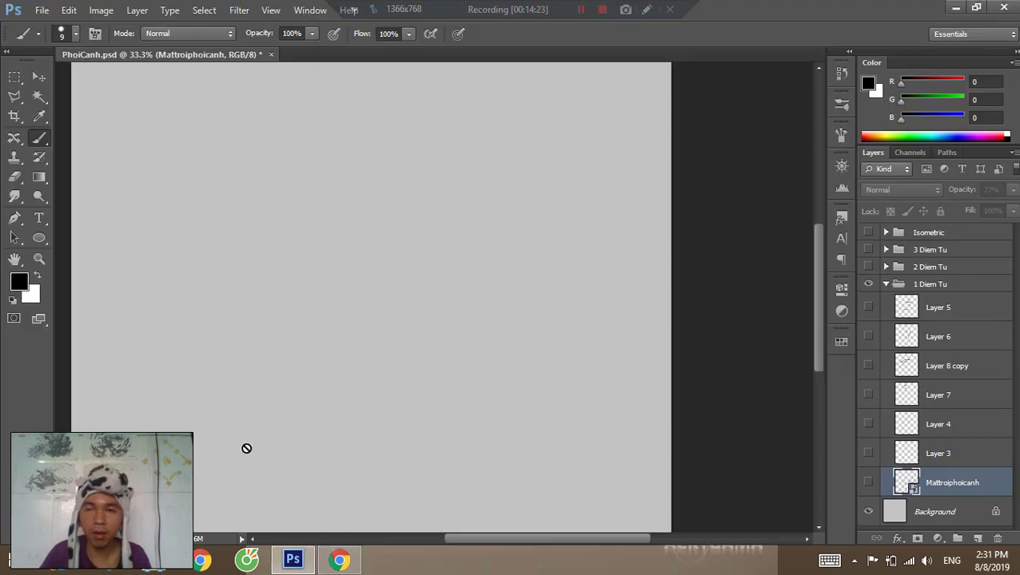
{"action": "left_click", "coordinate": [868, 482]}
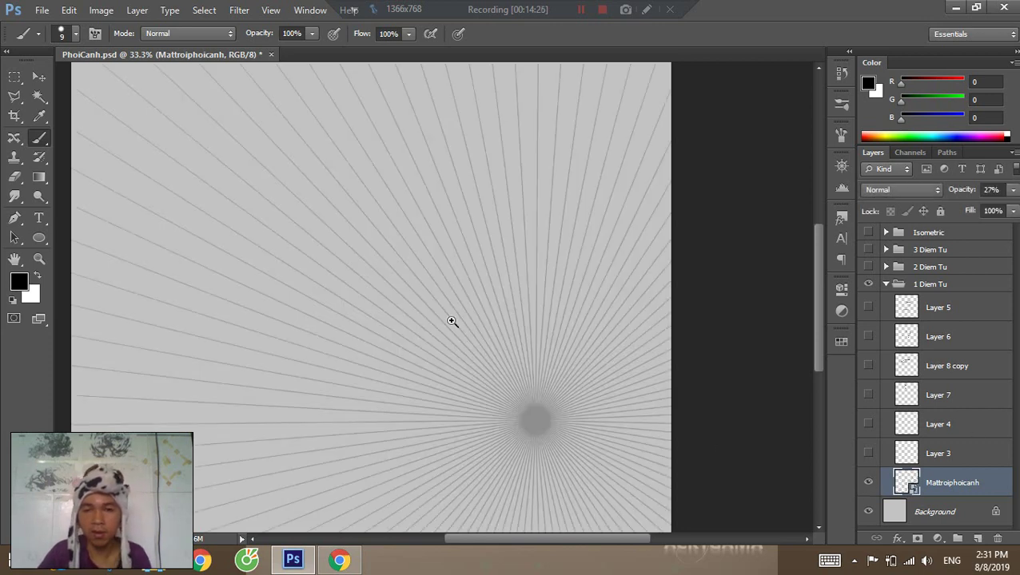
{"action": "key", "text": "z"}
{"action": "left_click", "coordinate": [451, 318], "text": "alt"}
{"action": "key", "text": "b"}
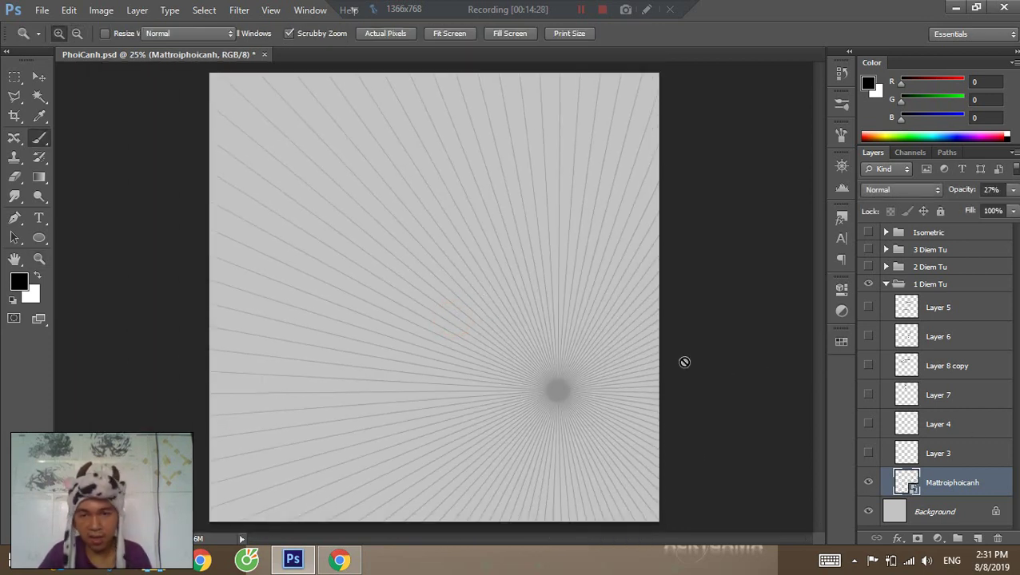
{"action": "left_click", "coordinate": [868, 453]}
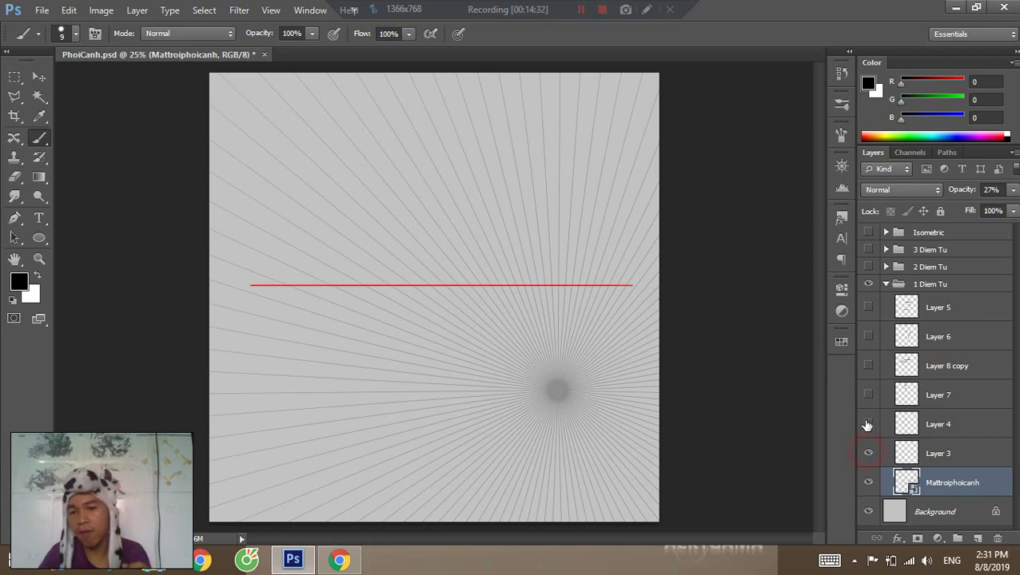
Briefly show point A and the box over the radial lines, then hide the 1 Diem Tu group's layers and collapse it.
{"action": "left_click", "coordinate": [868, 424]}
{"action": "left_click", "coordinate": [867, 373]}
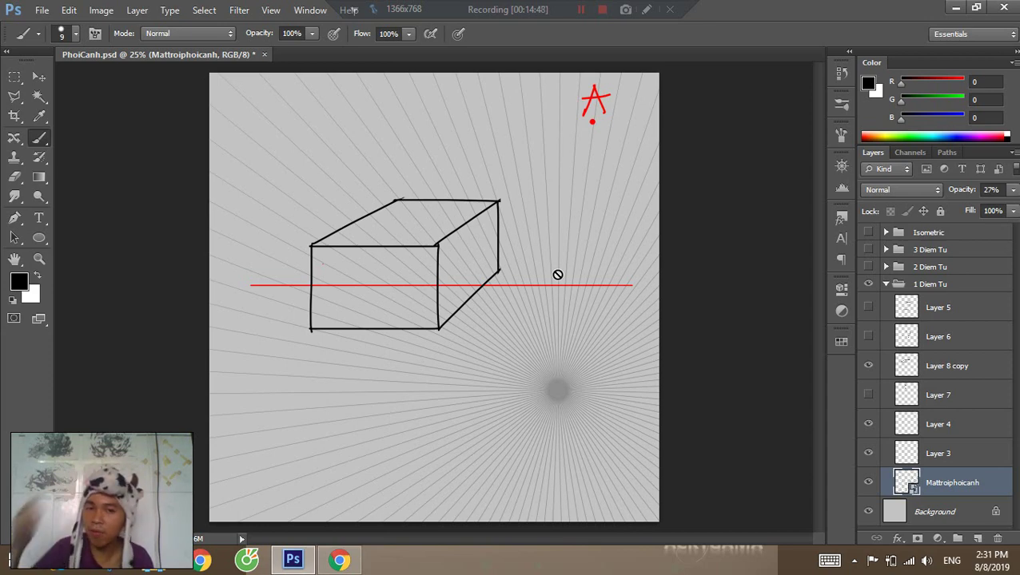
{"action": "left_click_drag", "start_coordinate": [866, 366], "coordinate": [868, 482]}
{"action": "left_click", "coordinate": [885, 286]}
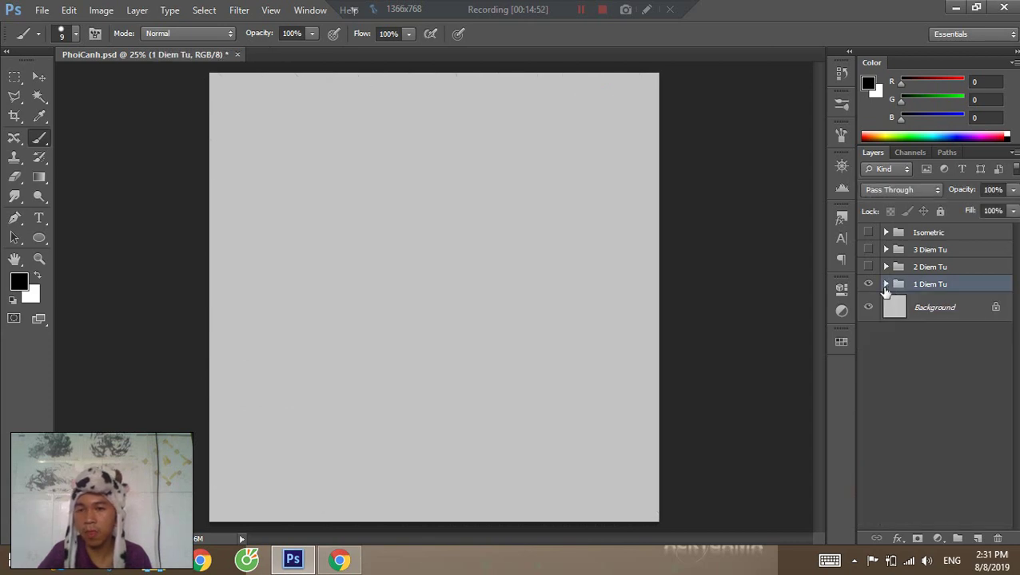
Show and expand the 2 Diem Tu group, with Layer 1 visible and the Mattroiphoicanh copy layer hidden.
{"action": "left_click", "coordinate": [868, 267]}
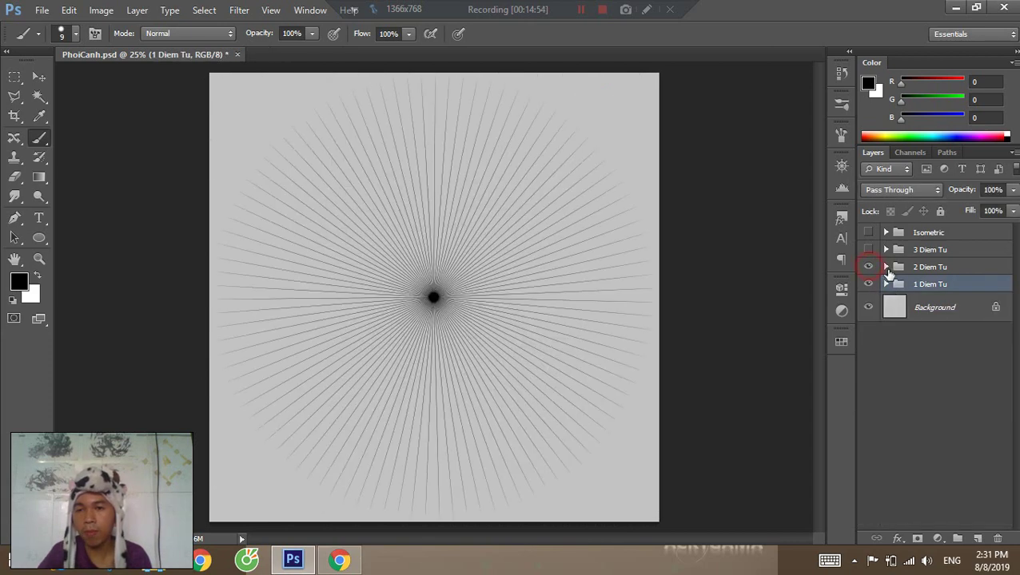
{"action": "left_click", "coordinate": [885, 267]}
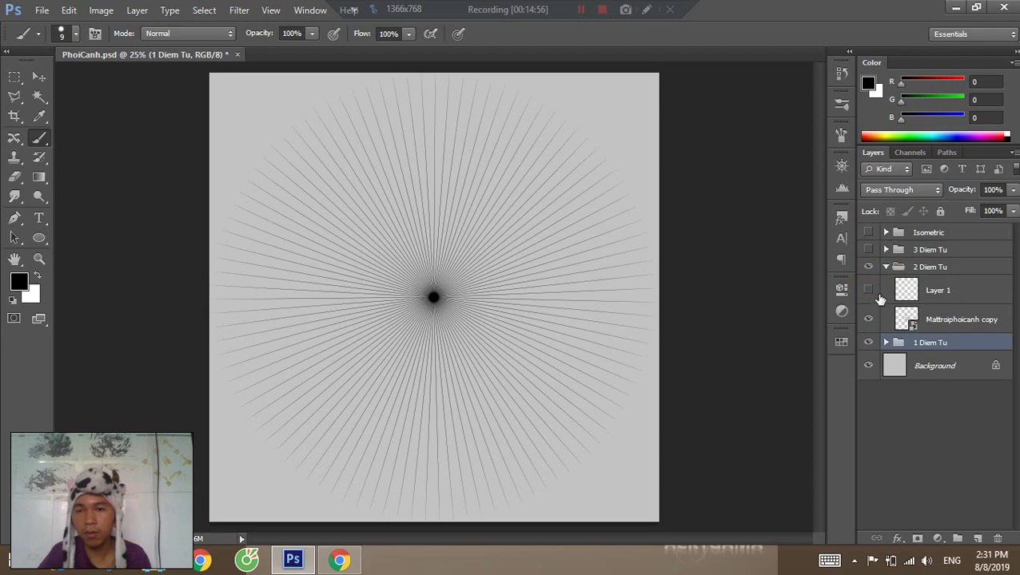
{"action": "left_click", "coordinate": [933, 319]}
{"action": "left_click", "coordinate": [868, 319]}
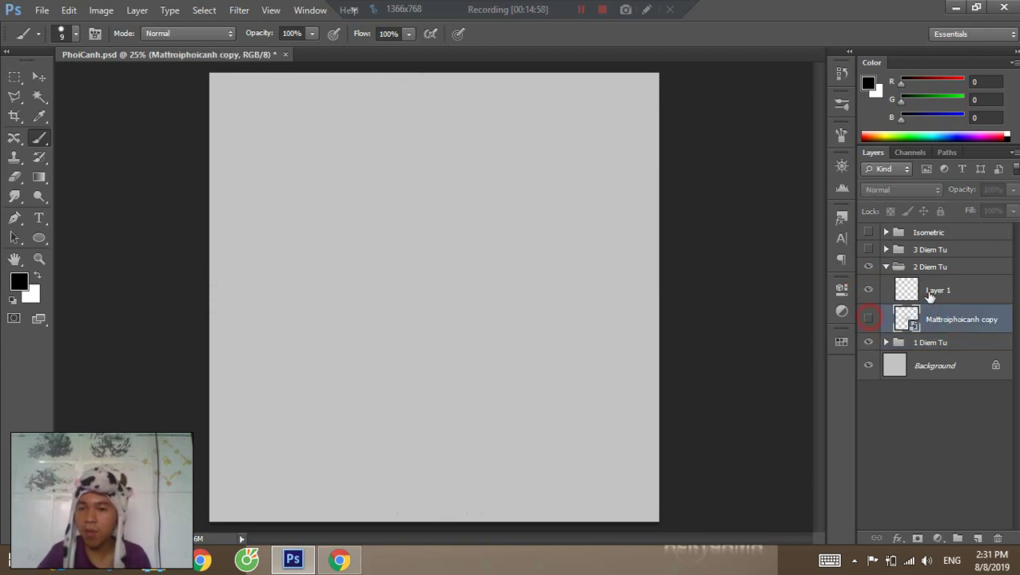
Set the foreground colour to red and paint a straight horizontal horizon line across the canvas on Layer 1.
{"action": "left_click", "coordinate": [937, 290]}
{"action": "key", "text": "x"}
{"action": "left_click", "coordinate": [868, 84]}
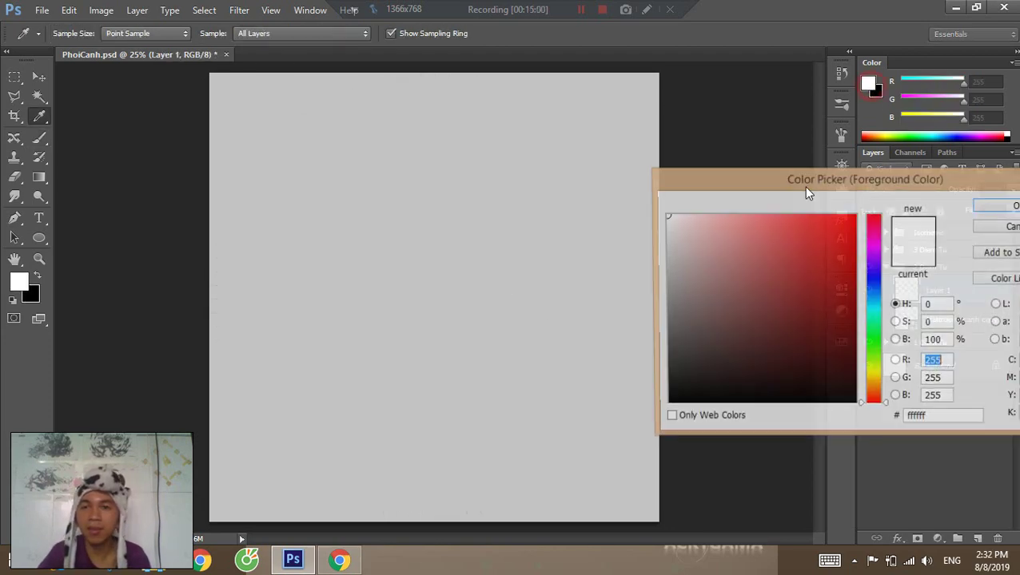
{"action": "left_click_drag", "start_coordinate": [831, 232], "coordinate": [916, 173]}
{"action": "left_click", "coordinate": [990, 204]}
{"action": "left_click_drag", "start_coordinate": [294, 271], "coordinate": [590, 272]}
{"action": "key", "text": "ctrl+z"}
{"action": "left_click_drag", "start_coordinate": [253, 272], "coordinate": [620, 297]}
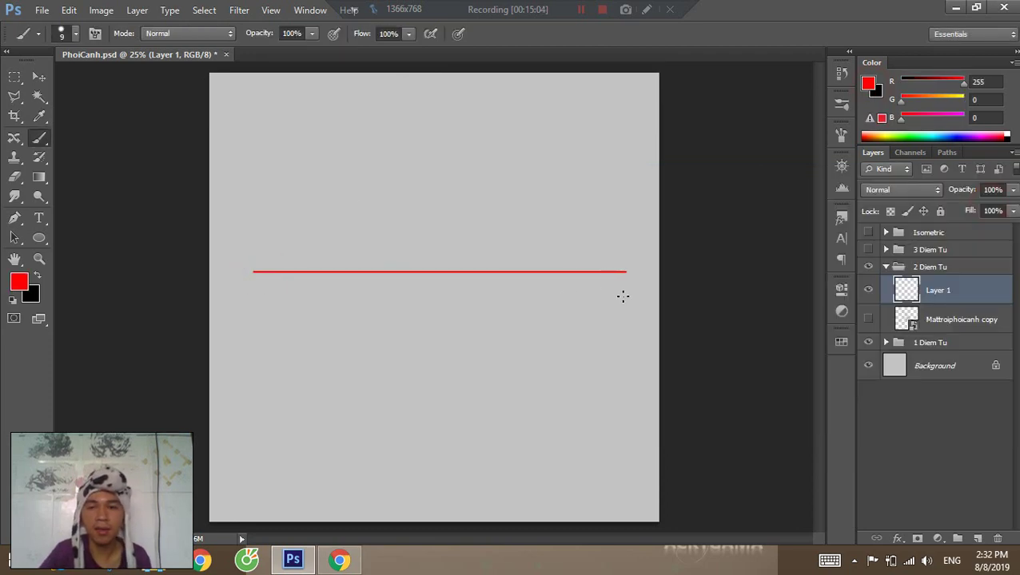
Show the Mattroiphoicanh copy layer and scale its radial lines up about their centre until they extend past the canvas.
{"action": "left_click", "coordinate": [939, 319]}
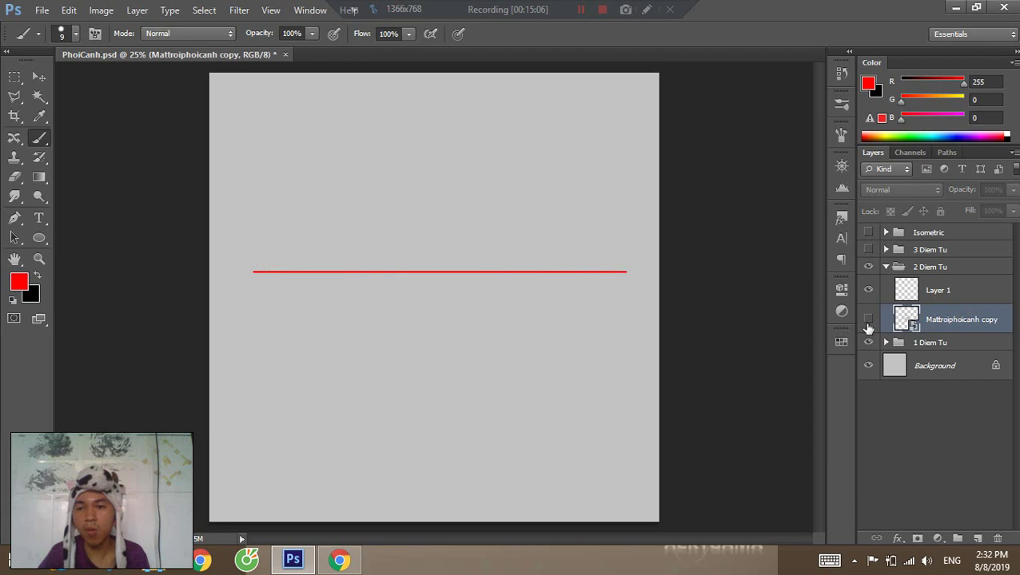
{"action": "left_click", "coordinate": [868, 319]}
{"action": "key", "text": "v"}
{"action": "key", "text": "ctrl+t"}
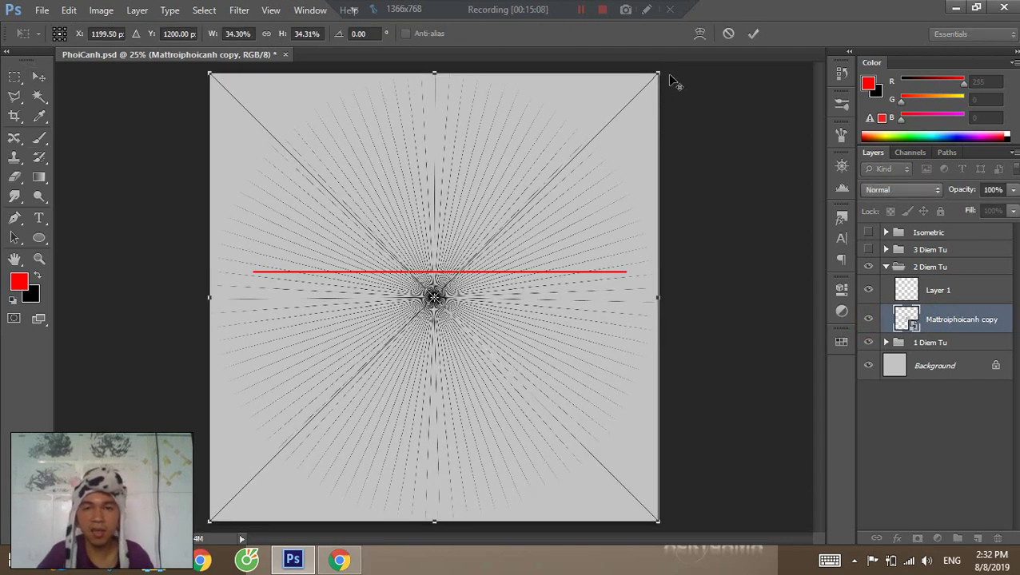
{"action": "left_click_drag", "start_coordinate": [658, 72], "coordinate": [857, 33]}
{"action": "key", "text": "Return"}
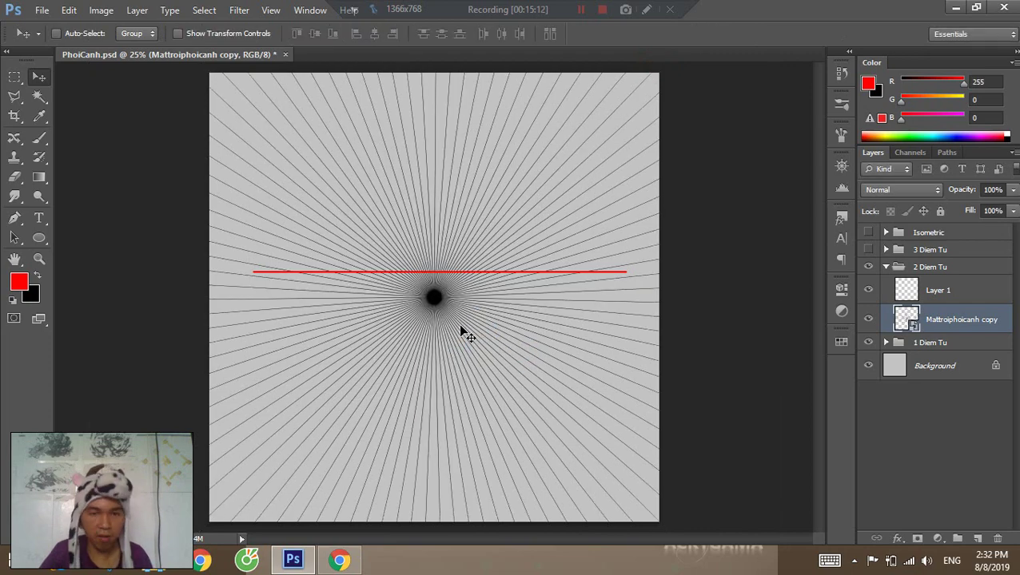
Place the radial lines and a duplicate side by side above the horizon line, and fade the duplicate to 42% opacity.
{"action": "mouse_move", "coordinate": [446, 342]}
{"action": "left_mouse_down"}
{"action": "mouse_move", "coordinate": [601, 209]}
{"action": "mouse_move", "coordinate": [600, 230]}
{"action": "mouse_move", "coordinate": [277, 233]}
{"action": "left_mouse_up"}
{"action": "key", "text": "ctrl+j"}
{"action": "key", "text": "z"}
{"action": "left_click", "coordinate": [430, 193]}
{"action": "key", "text": "b"}
{"action": "left_click_drag", "start_coordinate": [461, 197], "coordinate": [453, 257]}
{"action": "left_click_drag", "start_coordinate": [963, 192], "coordinate": [934, 192]}
{"action": "left_click", "coordinate": [962, 348]}
{"action": "left_click", "coordinate": [958, 323]}
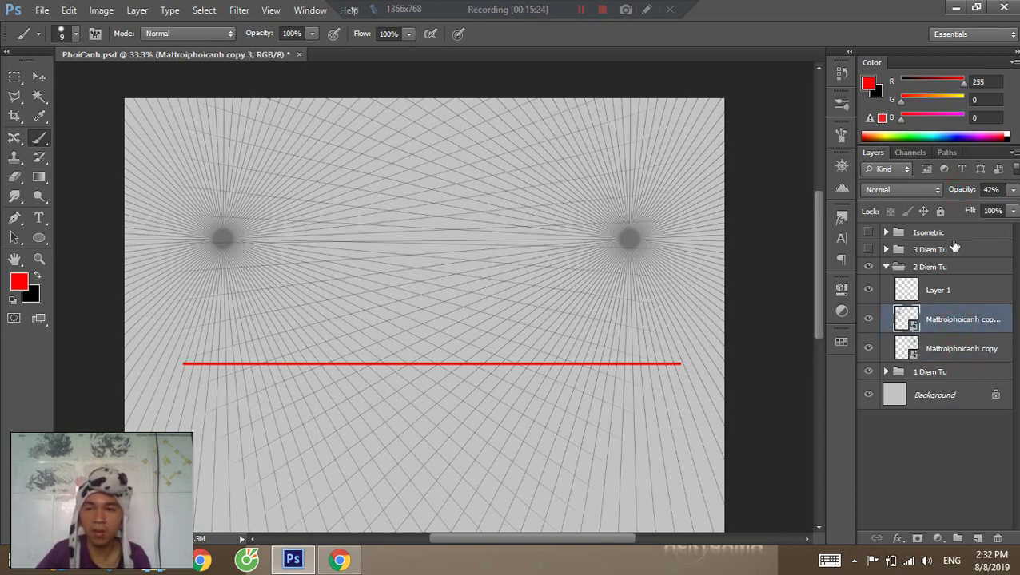
On Layer 1, draw the box's vertical front edge across the horizon line with a black brush of size 7.
{"action": "key", "text": "ctrl+space"}
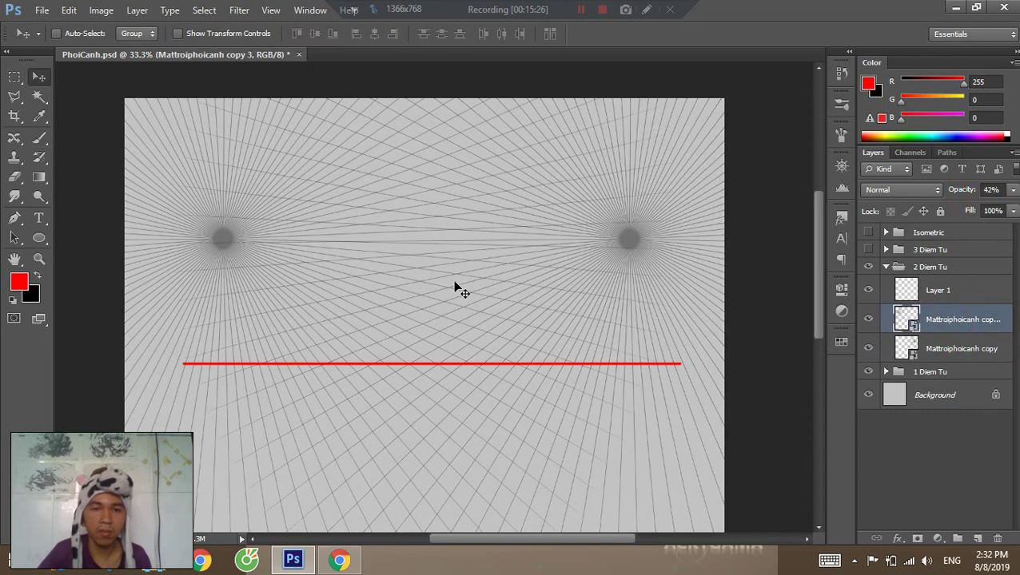
{"action": "left_click_drag", "start_coordinate": [432, 349], "coordinate": [446, 350]}
{"action": "key", "text": "space"}
{"action": "left_click_drag", "start_coordinate": [432, 388], "coordinate": [465, 296]}
{"action": "key", "text": "ctrl+space"}
{"action": "left_click", "coordinate": [463, 342], "text": "ctrl+alt"}
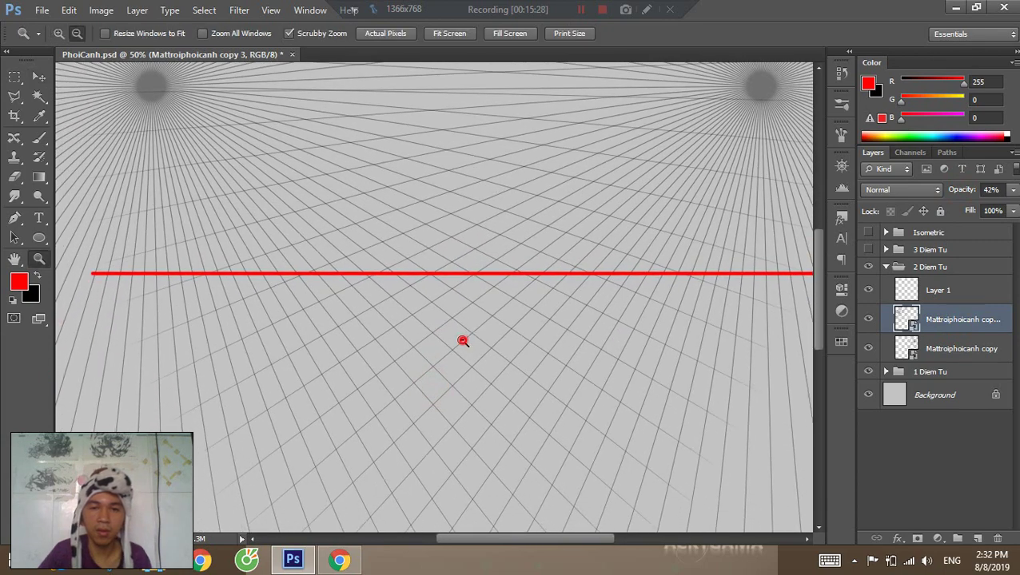
{"action": "key", "text": "v"}
{"action": "left_click", "coordinate": [941, 291]}
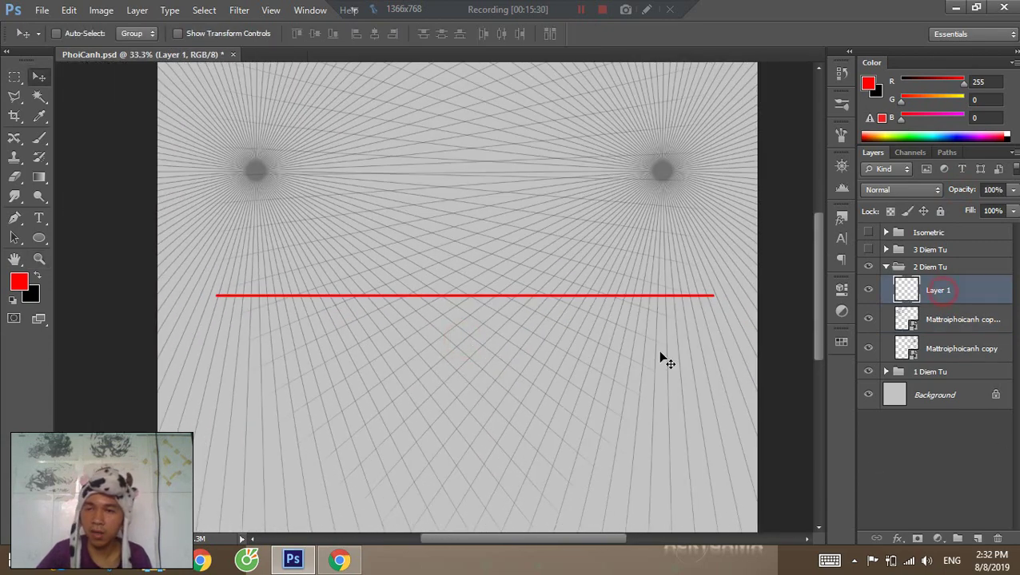
{"action": "key", "text": "d"}
{"action": "key", "text": "b"}
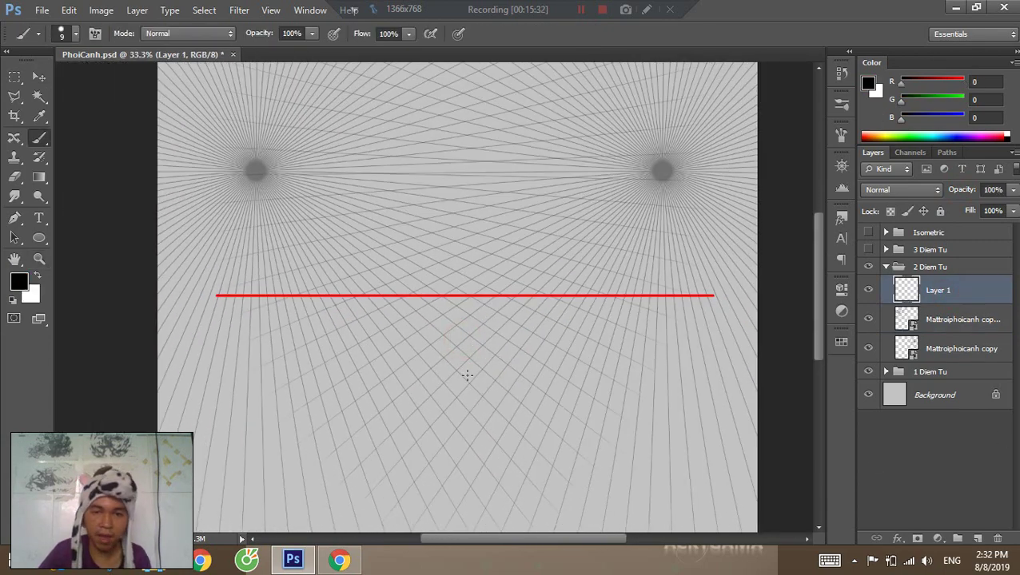
{"action": "left_click_drag", "start_coordinate": [468, 384], "coordinate": [470, 274]}
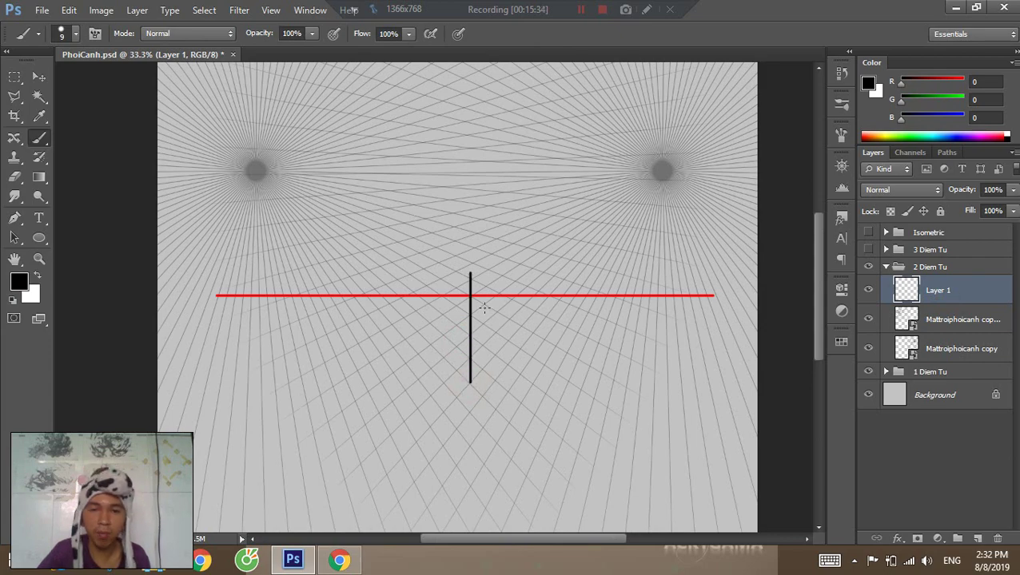
{"action": "key", "text": "ctrl+z"}
{"action": "left_click", "coordinate": [484, 307], "text": "ctrl"}
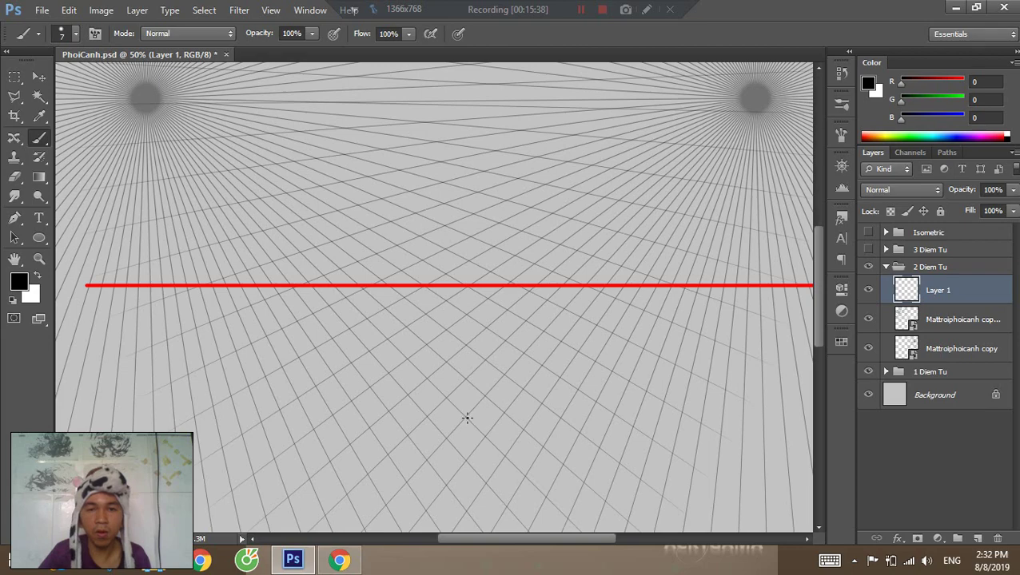
{"action": "left_click_drag", "start_coordinate": [466, 462], "coordinate": [467, 286]}
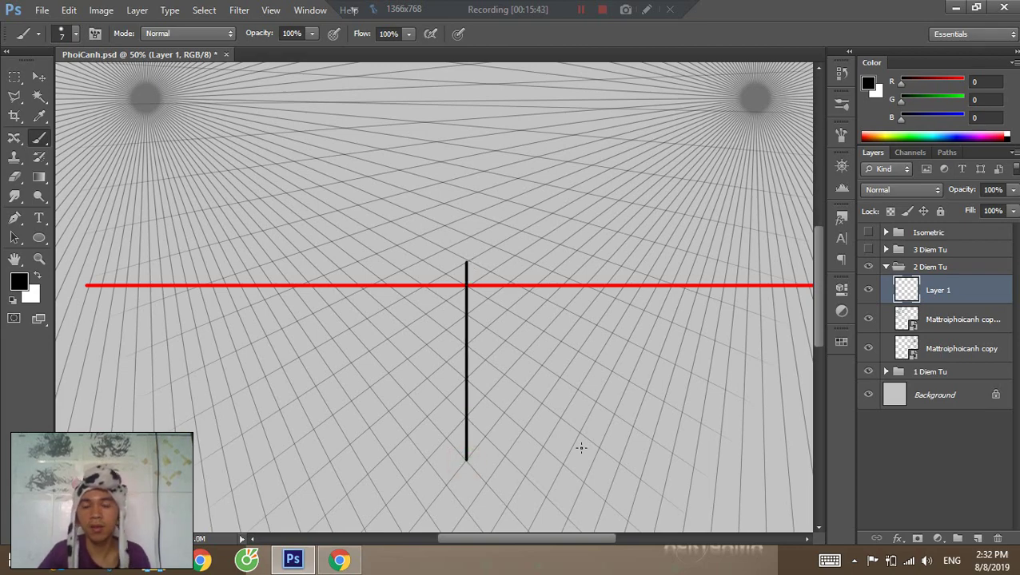
Draw the box's two front top edges from the vertical edge's upper end toward the right and left vanishing points.
{"action": "left_click_drag", "start_coordinate": [581, 251], "coordinate": [530, 337]}
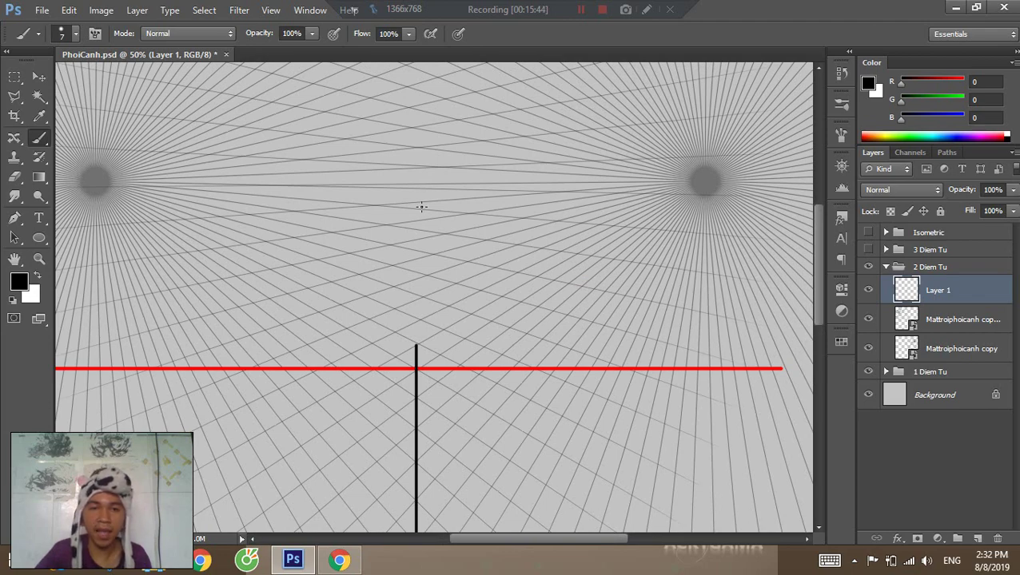
{"action": "left_click_drag", "start_coordinate": [437, 322], "coordinate": [435, 346]}
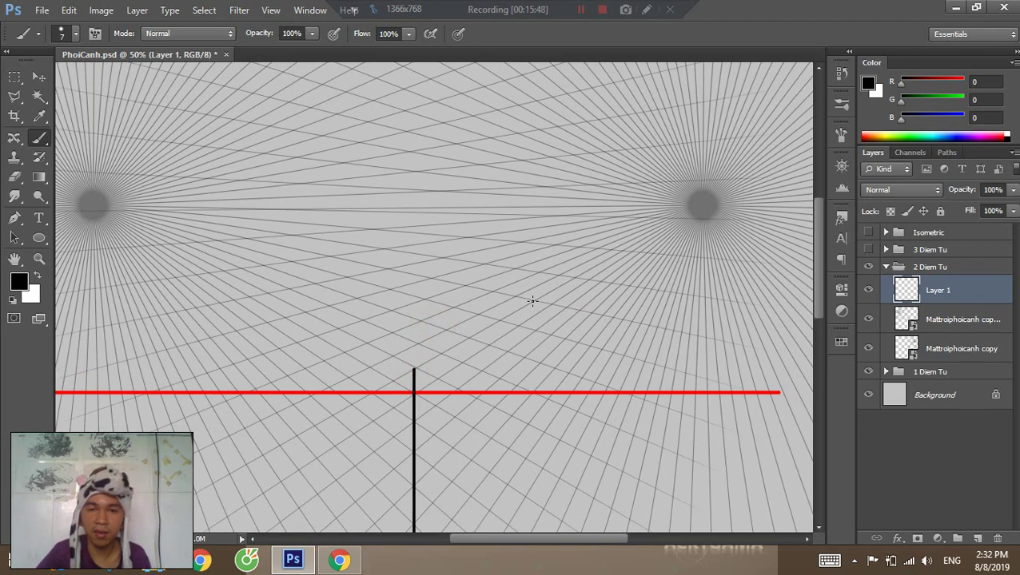
{"action": "left_click", "coordinate": [531, 301], "text": "shift"}
{"action": "left_click", "coordinate": [414, 370]}
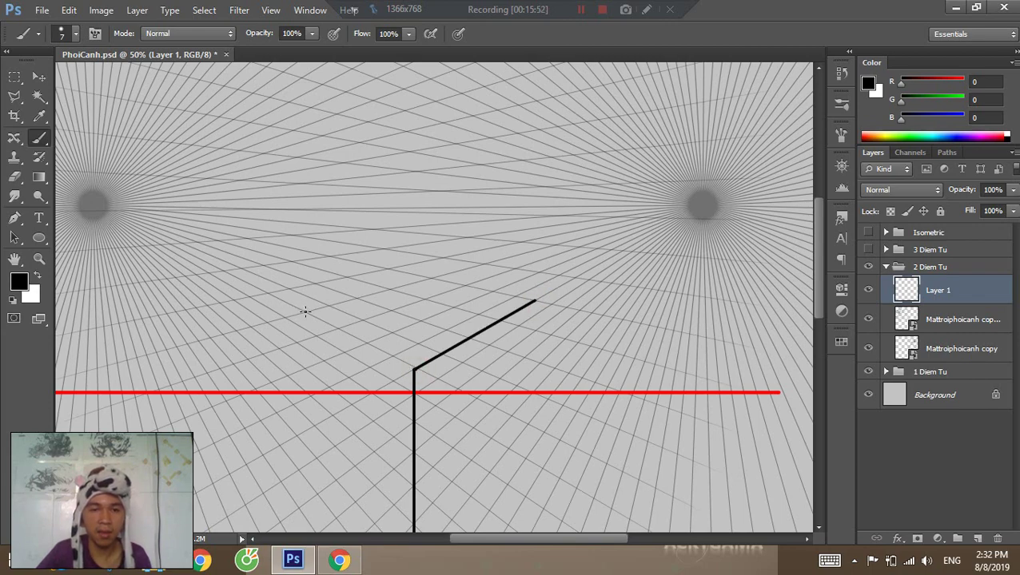
{"action": "left_click", "coordinate": [304, 311], "text": "shift"}
Draw the box's left and right vertical edges straight down from the outer ends of the top edges.
{"action": "mouse_move", "coordinate": [339, 366]}
{"action": "left_mouse_down"}
{"action": "mouse_move", "coordinate": [341, 302]}
{"action": "mouse_move", "coordinate": [377, 227]}
{"action": "left_mouse_up"}
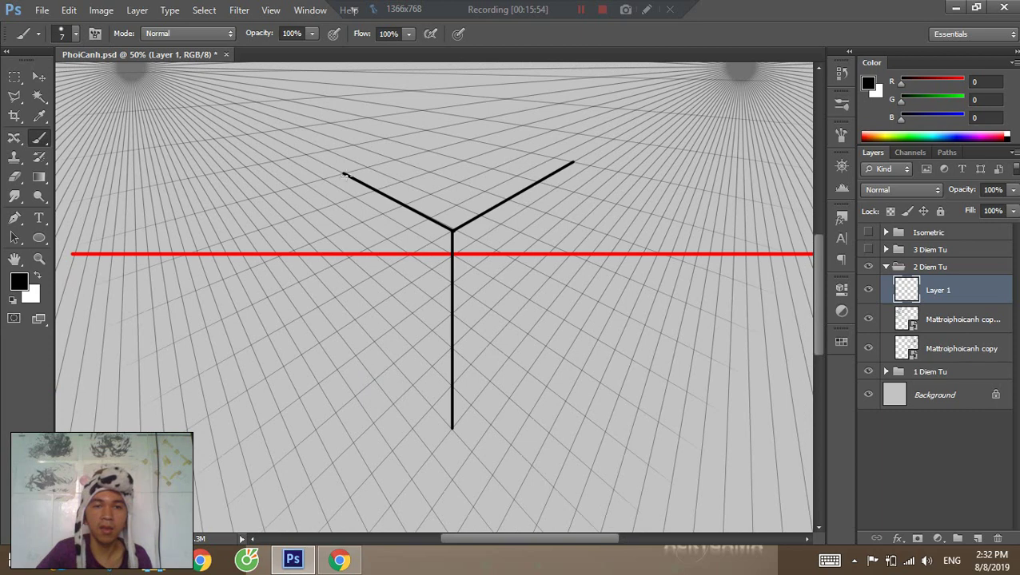
{"action": "left_click_drag", "start_coordinate": [342, 174], "coordinate": [342, 306]}
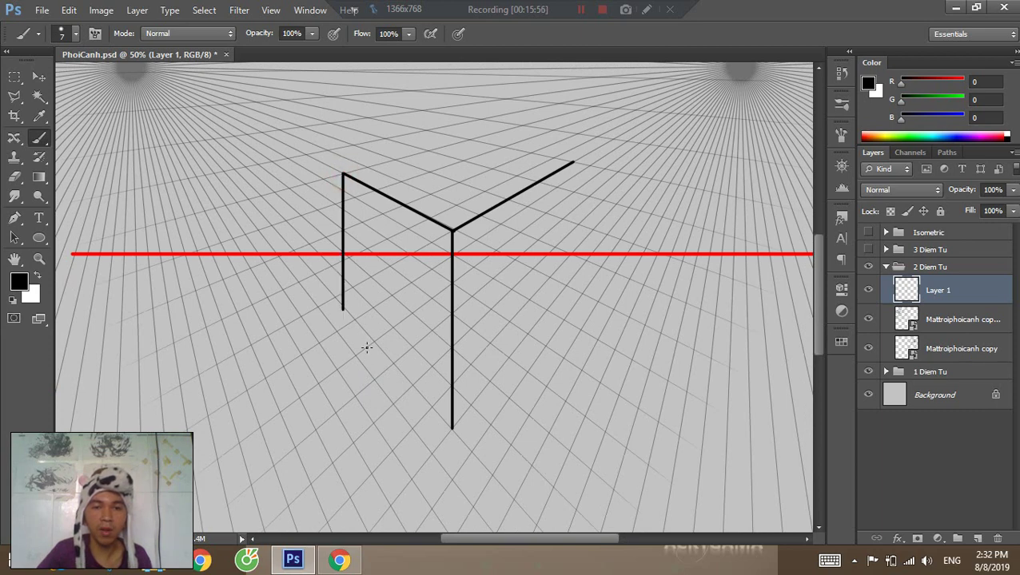
{"action": "left_click_drag", "start_coordinate": [573, 164], "coordinate": [573, 263]}
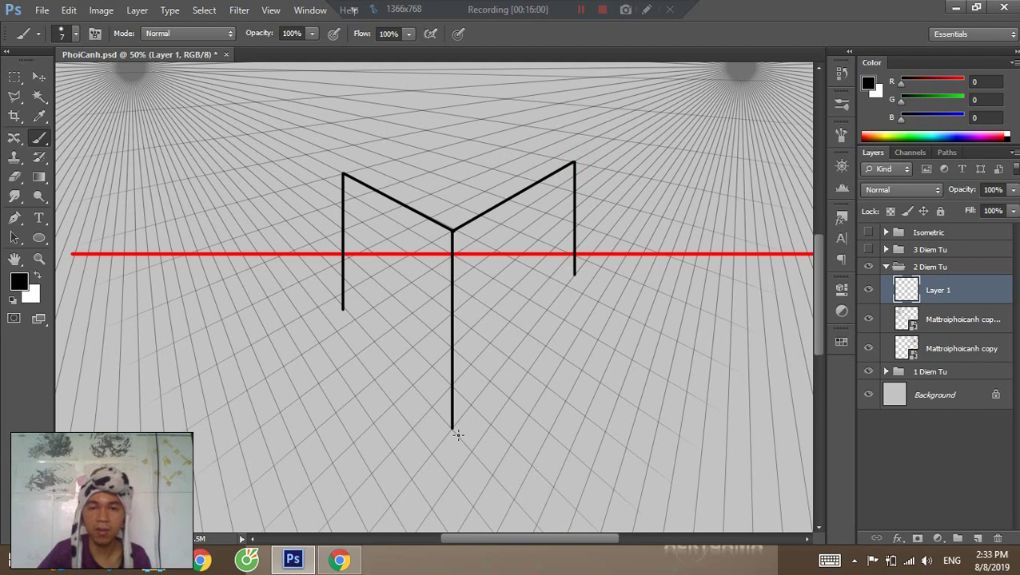
Draw the two bottom edges joining the lower ends of the side edges to the foot of the front edge.
{"action": "left_click", "coordinate": [573, 275]}
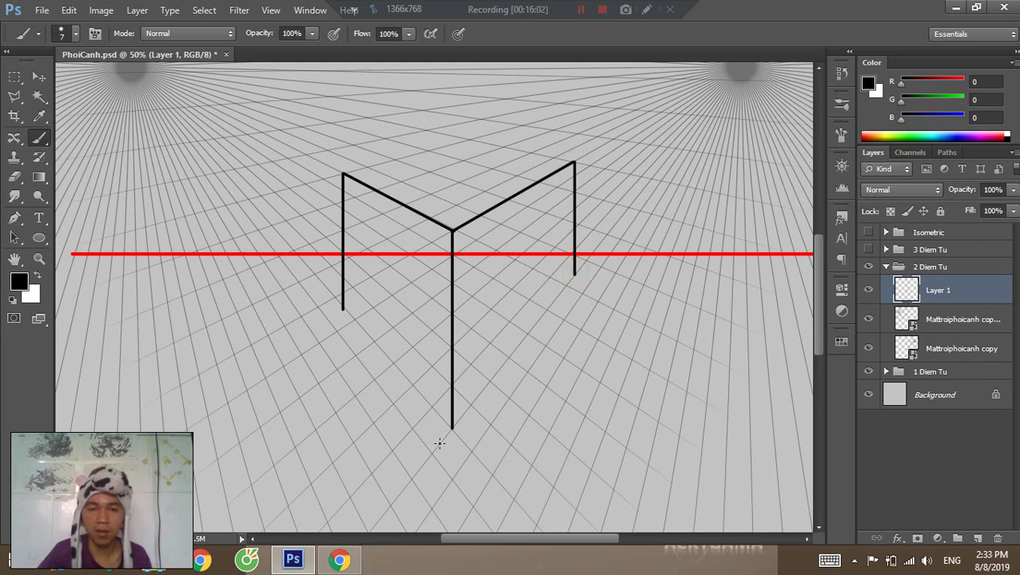
{"action": "left_click", "coordinate": [453, 430], "text": "shift"}
{"action": "left_click", "coordinate": [341, 306]}
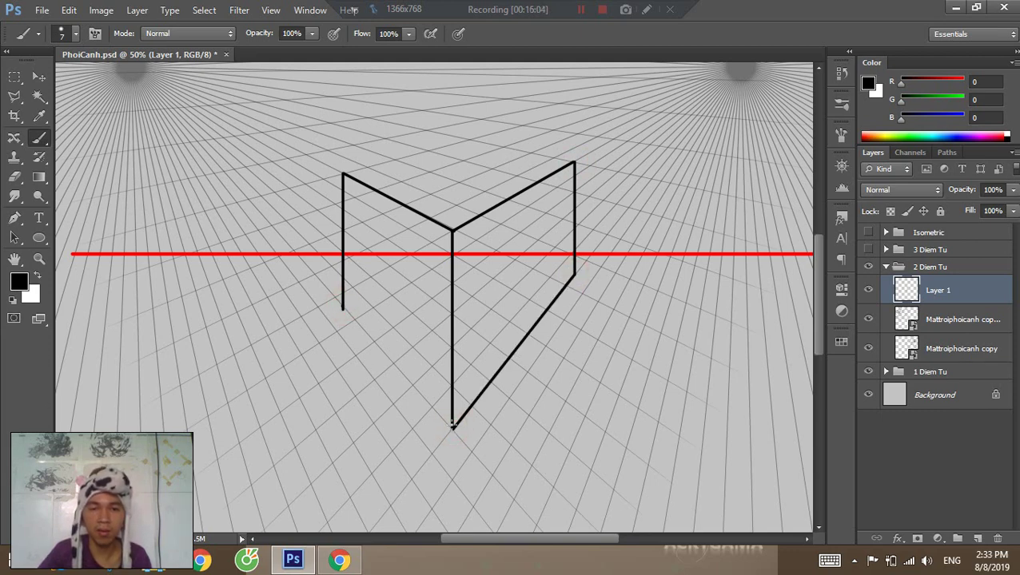
{"action": "left_click", "coordinate": [453, 430], "text": "shift"}
Close the box's top face with two back edges meeting at a rear corner along the guide lines.
{"action": "left_click_drag", "start_coordinate": [421, 212], "coordinate": [402, 323]}
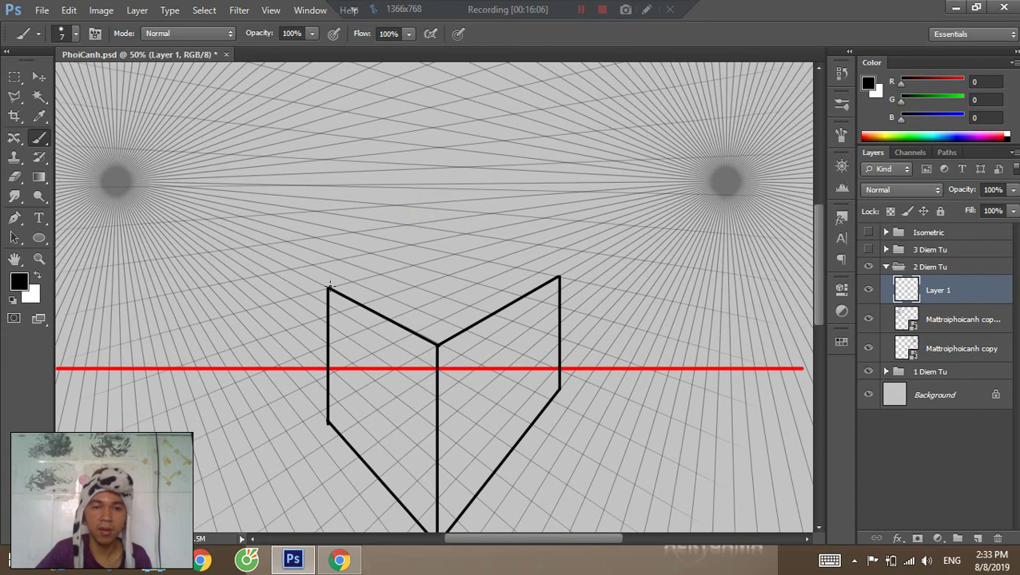
{"action": "left_click", "coordinate": [329, 286]}
{"action": "left_click", "coordinate": [456, 252], "text": "shift"}
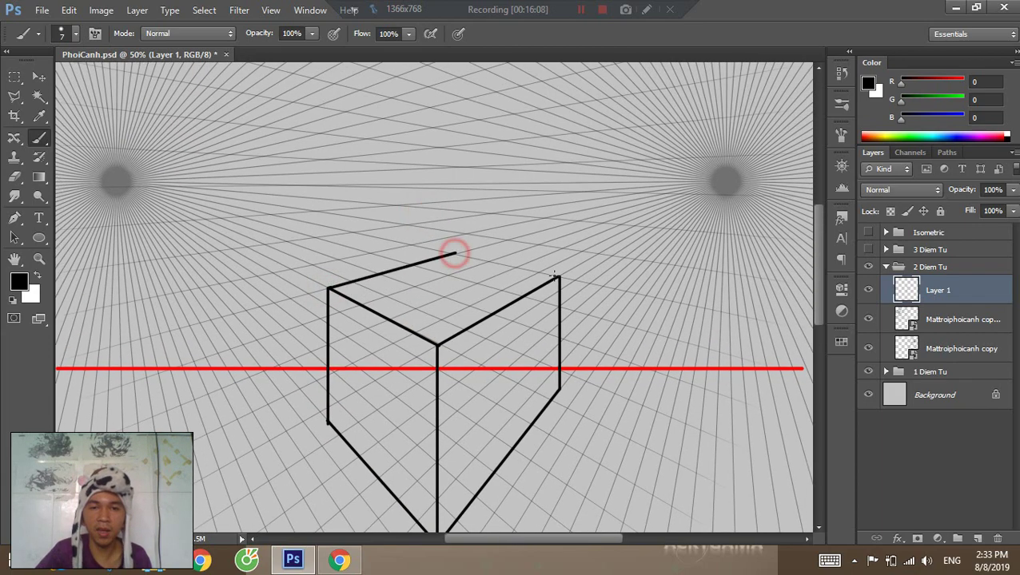
{"action": "left_click", "coordinate": [559, 278]}
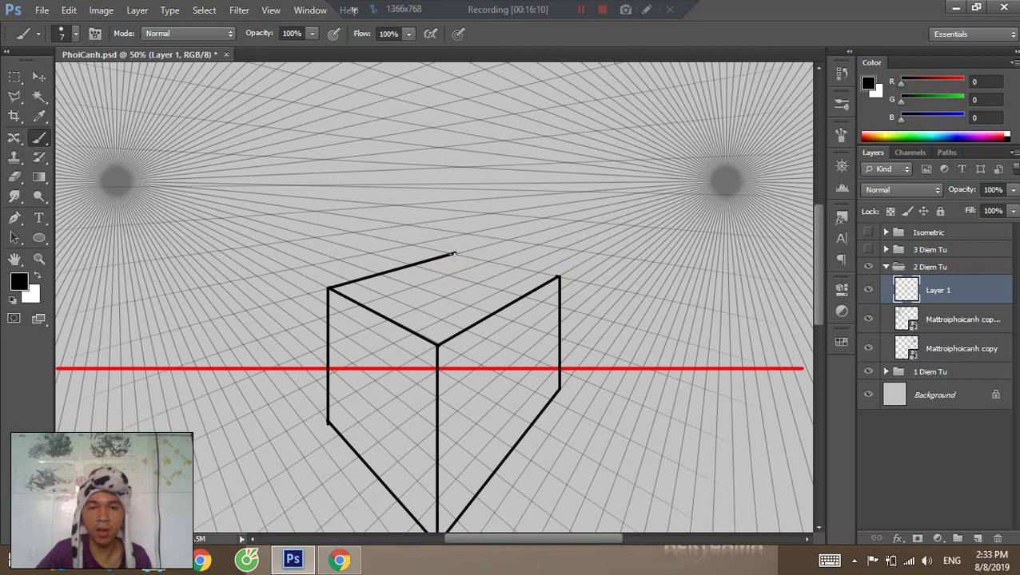
{"action": "left_click", "coordinate": [454, 253], "text": "shift"}
Examine the whole box in relation to the two vanishing points and the horizon line.
{"action": "key", "text": "z"}
{"action": "left_click", "coordinate": [581, 352], "text": "alt"}
{"action": "key", "text": "v"}
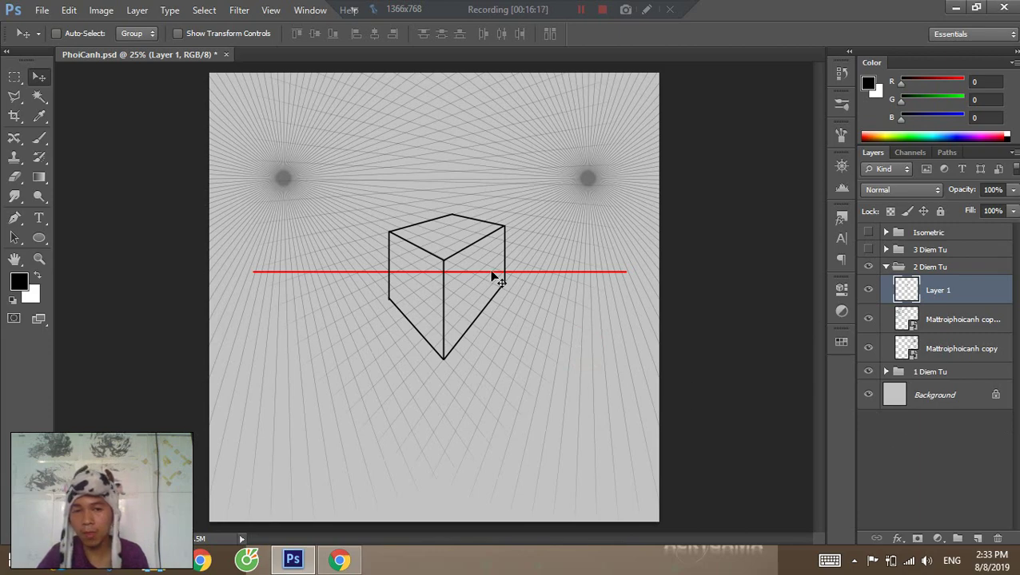
{"action": "key", "text": "z"}
{"action": "left_click", "coordinate": [462, 232]}
{"action": "key", "text": "v"}
{"action": "left_click_drag", "start_coordinate": [546, 219], "coordinate": [562, 264]}
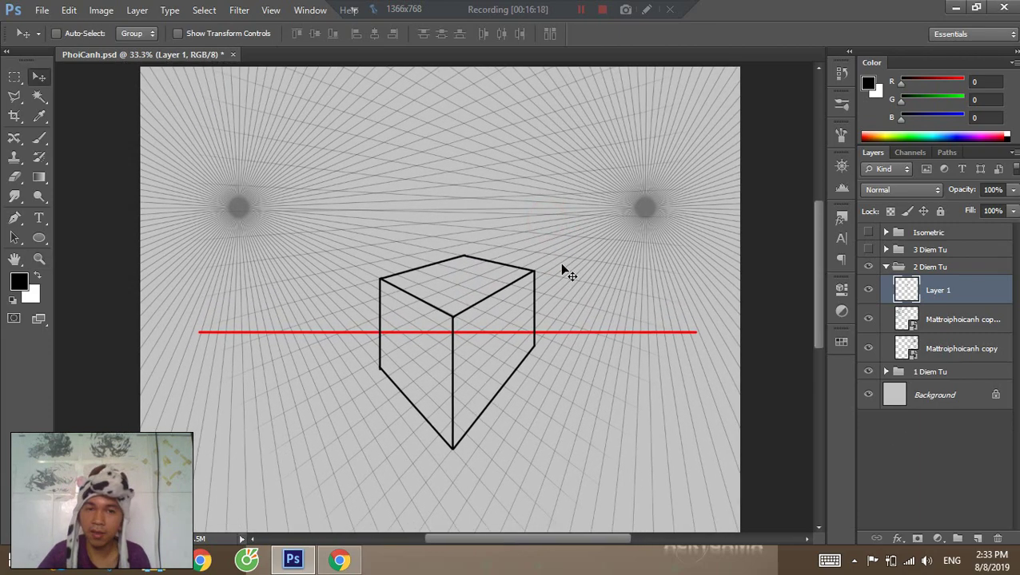
{"action": "left_click", "coordinate": [886, 270]}
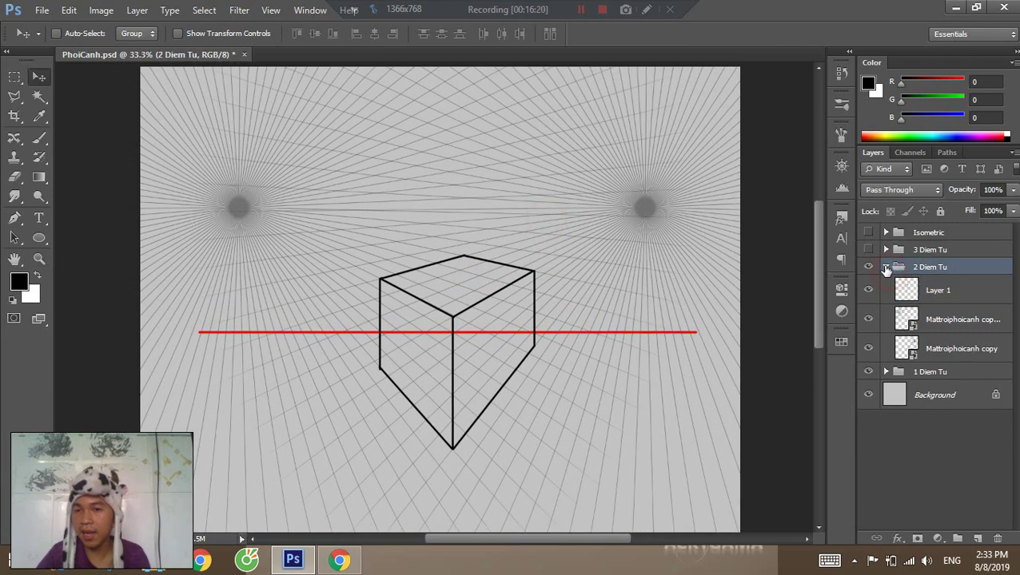
{"action": "left_click", "coordinate": [924, 295]}
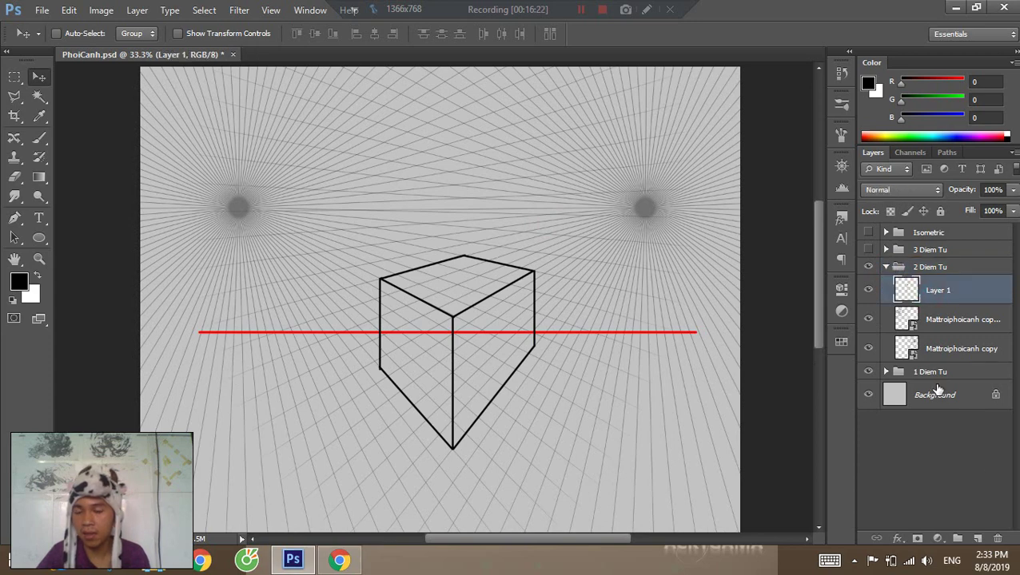
{"action": "left_click", "coordinate": [885, 268]}
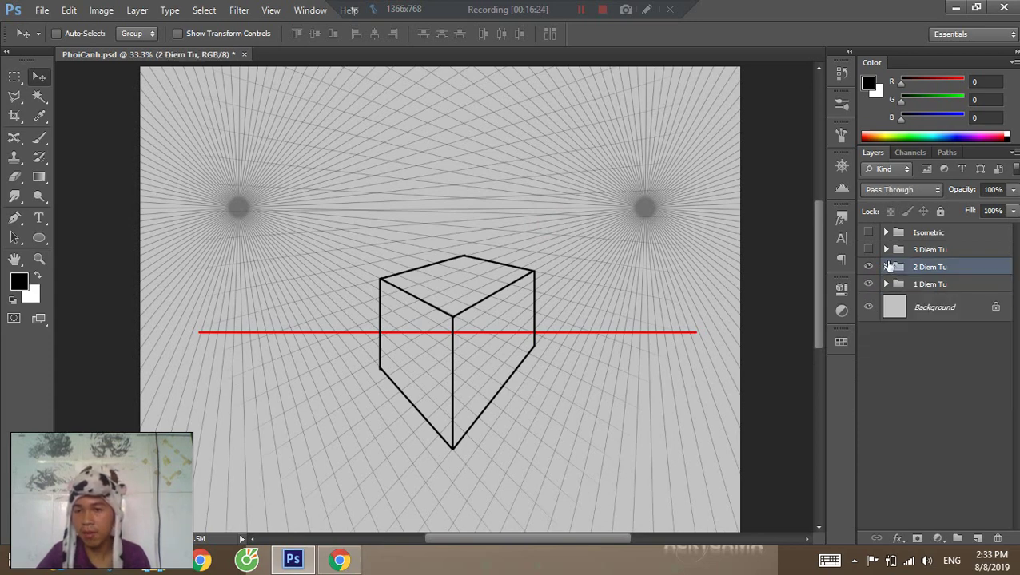
{"action": "left_click", "coordinate": [886, 267]}
{"action": "left_click", "coordinate": [931, 293]}
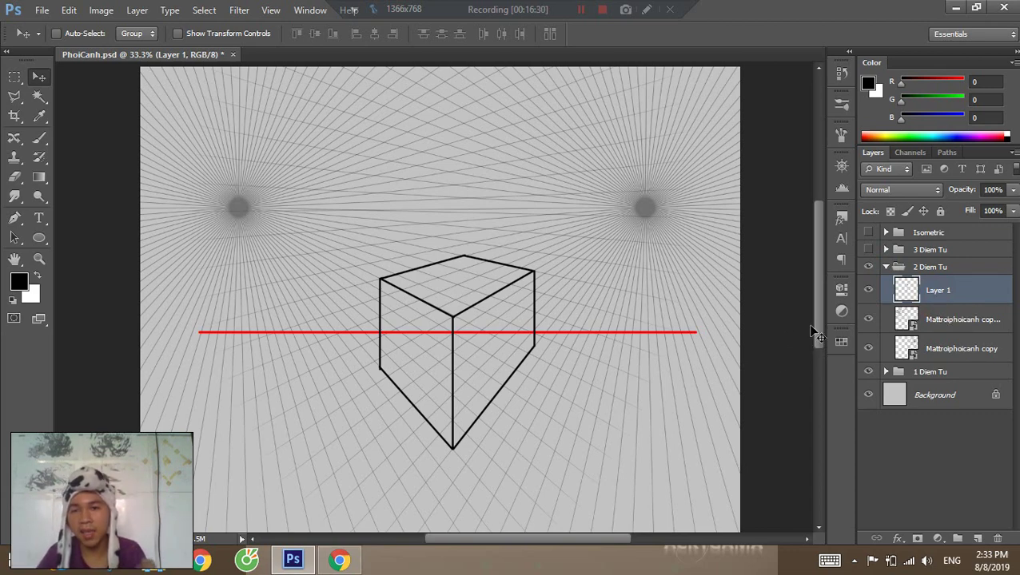
Hide the two radial guide layers to examine the two-point box without guides, and show them again.
{"action": "left_click", "coordinate": [869, 320]}
{"action": "left_click", "coordinate": [869, 348]}
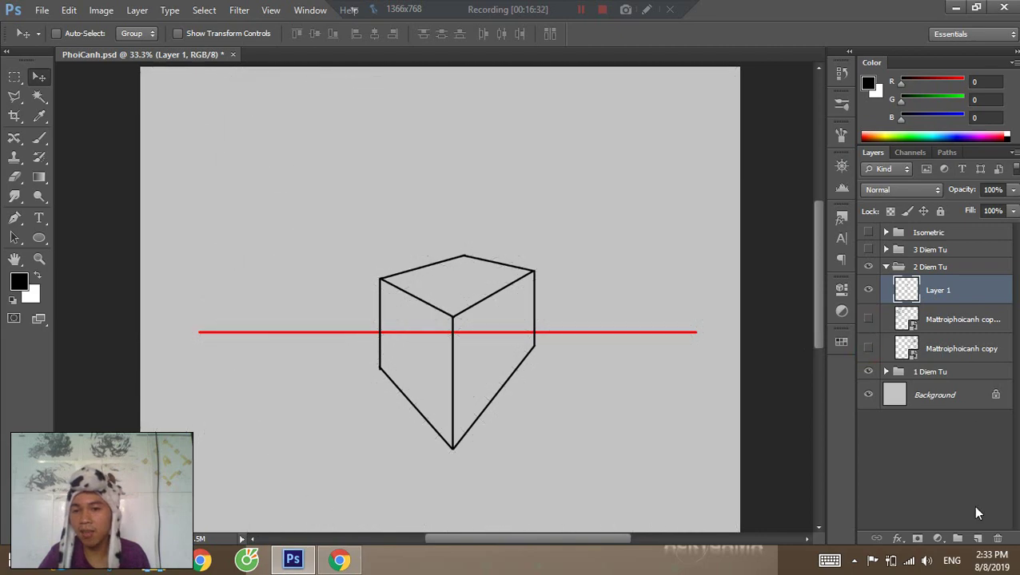
{"action": "left_click", "coordinate": [869, 344]}
{"action": "left_click", "coordinate": [868, 319]}
Move the left radial guide layer around the canvas and leave its vanishing point slightly farther left at the same height.
{"action": "left_click", "coordinate": [946, 321]}
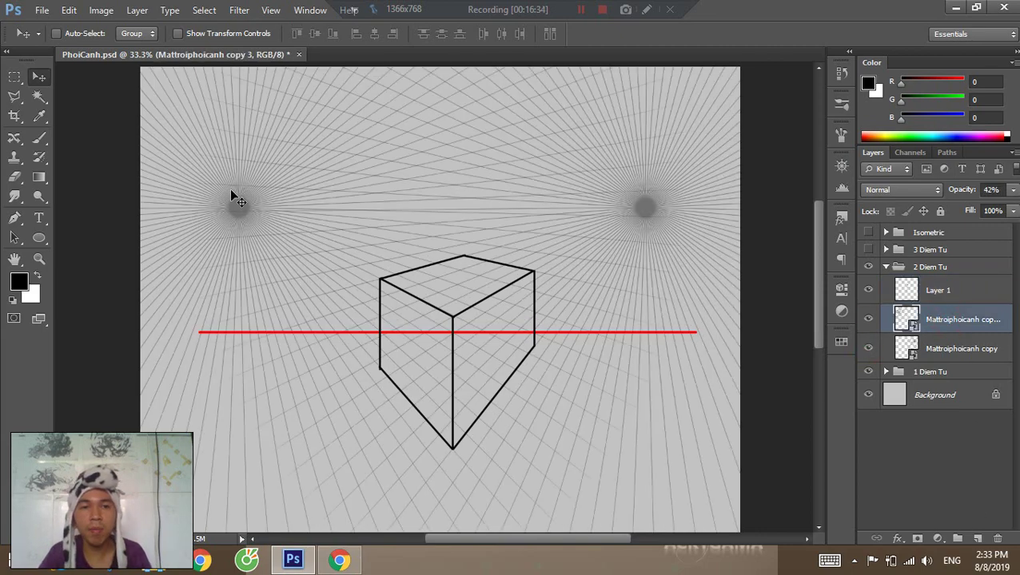
{"action": "left_click_drag", "start_coordinate": [250, 205], "coordinate": [108, 120]}
{"action": "left_click_drag", "start_coordinate": [271, 218], "coordinate": [360, 303]}
{"action": "left_click_drag", "start_coordinate": [228, 211], "coordinate": [205, 228]}
{"action": "left_click_drag", "start_coordinate": [270, 231], "coordinate": [297, 225]}
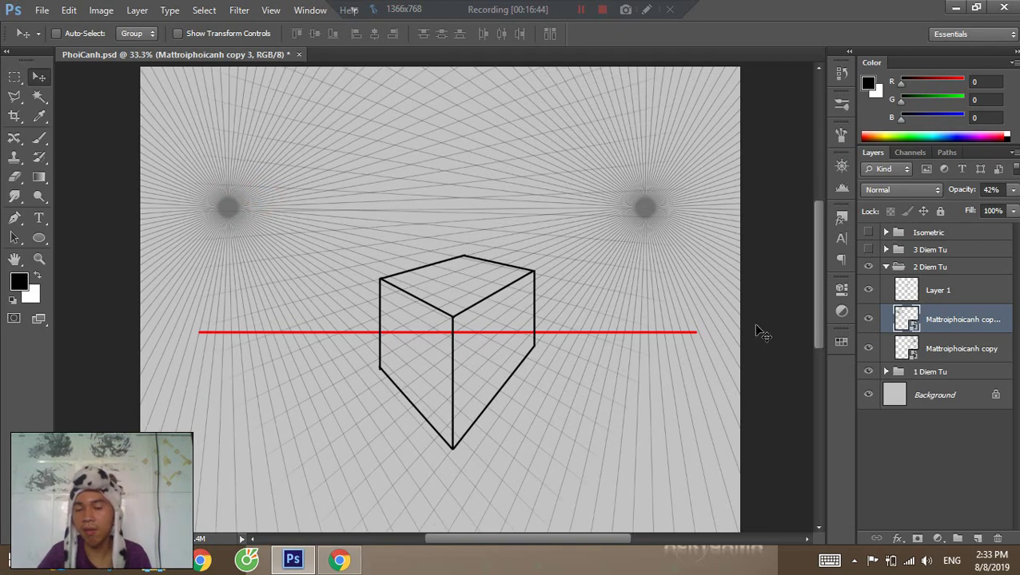
Hide both radial guide layers and the box drawing on Layer 1, and add a new empty layer directly above the guides.
{"action": "left_click", "coordinate": [868, 319]}
{"action": "left_click", "coordinate": [868, 348]}
{"action": "left_click", "coordinate": [977, 539]}
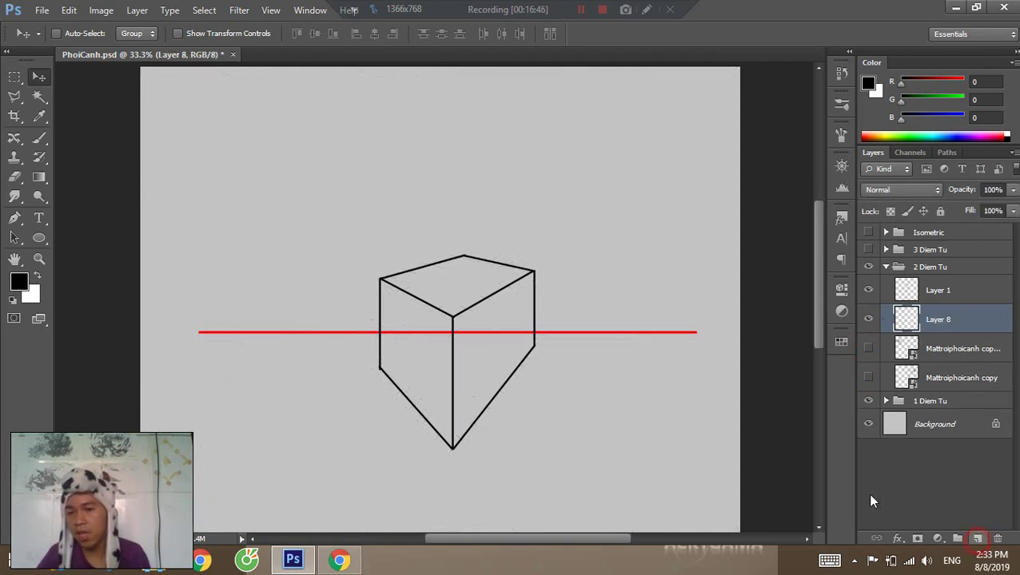
{"action": "left_click", "coordinate": [868, 290]}
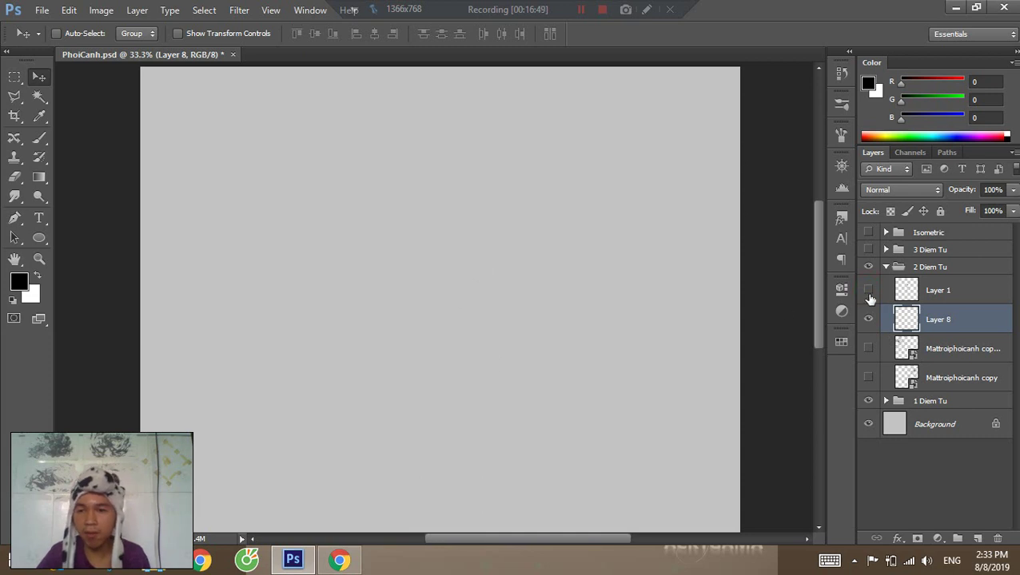
{"action": "left_click", "coordinate": [868, 290]}
{"action": "left_click", "coordinate": [869, 291]}
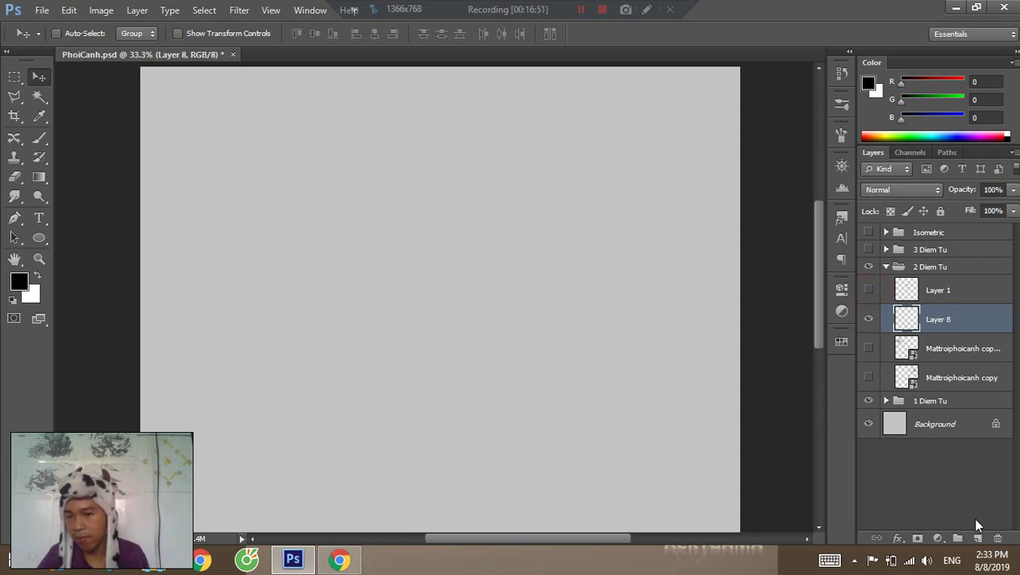
Brush a straight horizontal line in pure red (255, 0, 0) across the middle of the empty canvas on the new layer.
{"action": "key", "text": "b"}
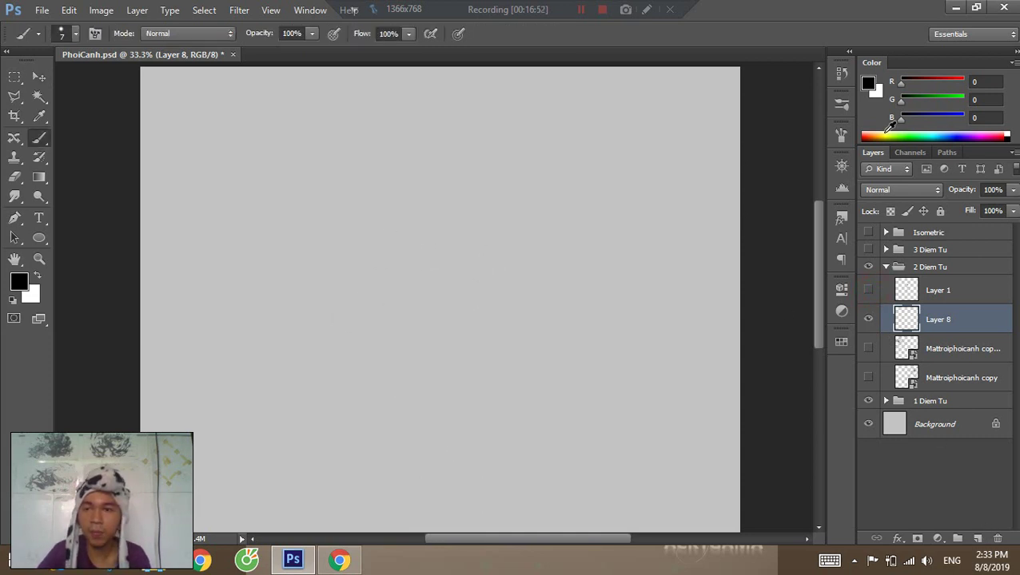
{"action": "left_click", "coordinate": [873, 135]}
{"action": "left_click", "coordinate": [868, 83]}
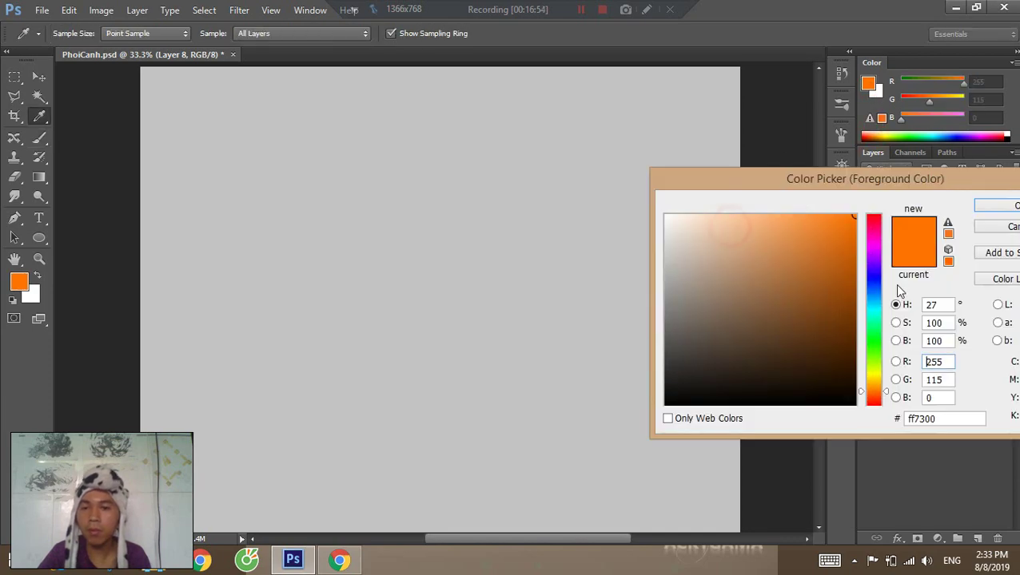
{"action": "left_click_drag", "start_coordinate": [872, 375], "coordinate": [873, 408]}
{"action": "left_click", "coordinate": [995, 206]}
{"action": "left_click_drag", "start_coordinate": [271, 283], "coordinate": [649, 291]}
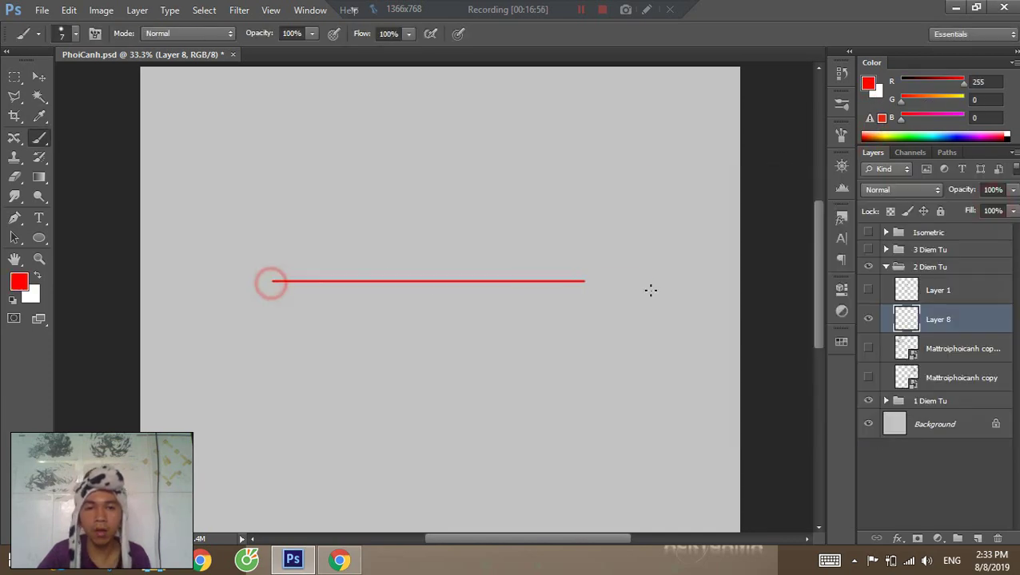
Redraw the red horizontal horizon line across most of the canvas and add a new layer with the default black foreground colour.
{"action": "key", "text": "ctrl+z"}
{"action": "mouse_move", "coordinate": [254, 289]}
{"action": "left_mouse_down"}
{"action": "mouse_move", "coordinate": [343, 285]}
{"action": "mouse_move", "coordinate": [691, 287]}
{"action": "left_mouse_up"}
{"action": "key", "text": "ctrl+z"}
{"action": "left_click_drag", "start_coordinate": [207, 287], "coordinate": [705, 286]}
{"action": "left_click", "coordinate": [977, 539]}
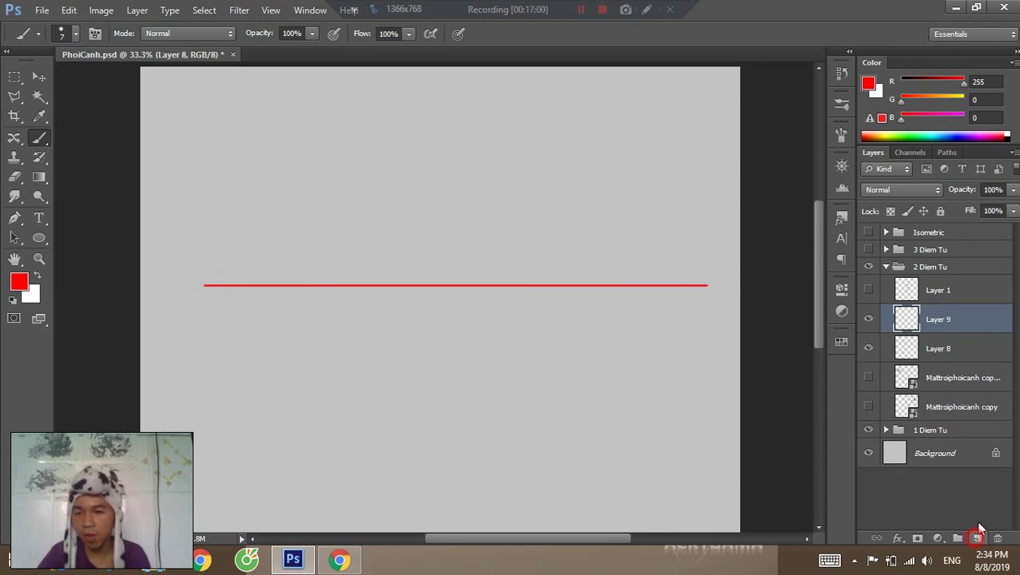
{"action": "key", "text": "d"}
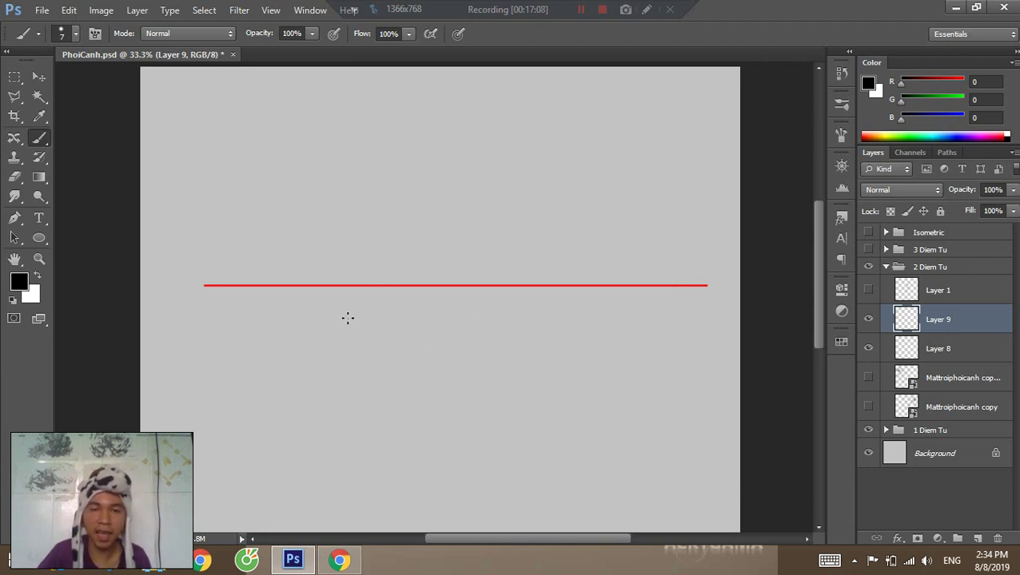
Draw a black vertical edge crossing the middle of the horizon and a small vanishing-point circle in each upper corner of the canvas.
{"action": "left_click_drag", "start_coordinate": [454, 263], "coordinate": [451, 391]}
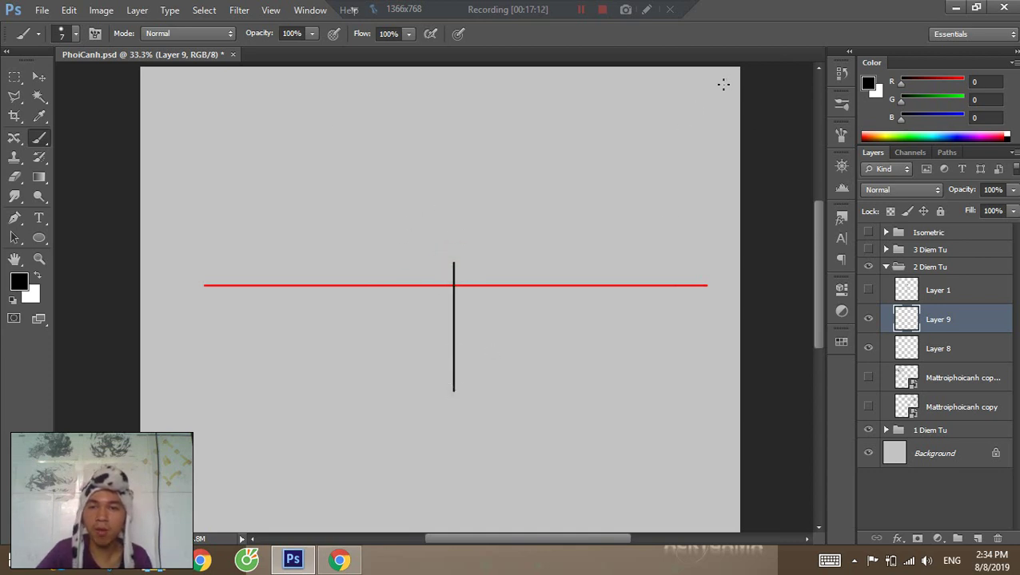
{"action": "left_click_drag", "start_coordinate": [723, 83], "coordinate": [726, 81]}
{"action": "left_click_drag", "start_coordinate": [174, 100], "coordinate": [185, 83]}
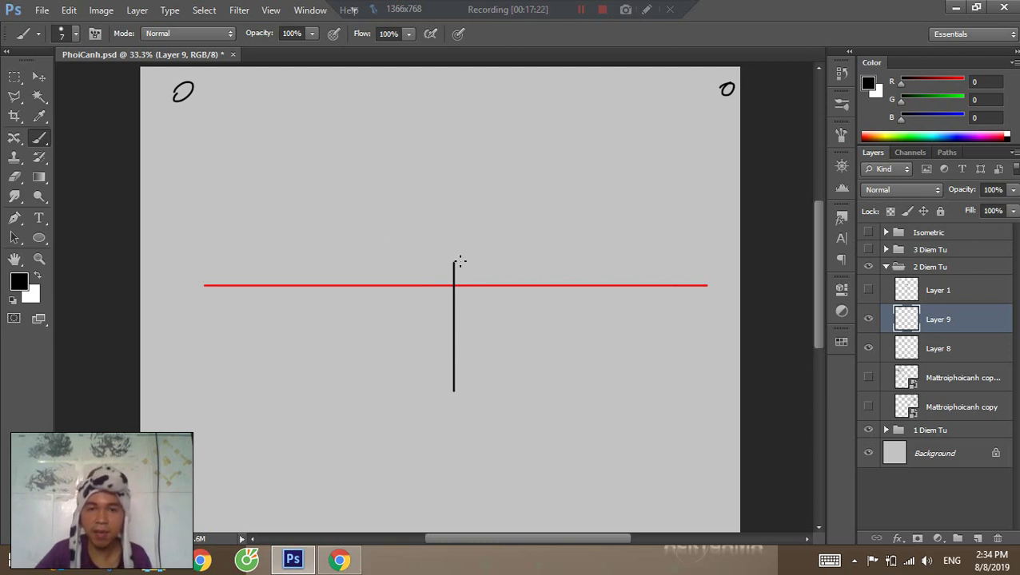
Draw a straight edge from the top of the vertical line toward the right vanishing point.
{"action": "left_click_drag", "start_coordinate": [454, 263], "coordinate": [594, 189]}
{"action": "key", "text": "ctrl+z"}
{"action": "left_click_drag", "start_coordinate": [454, 264], "coordinate": [615, 188]}
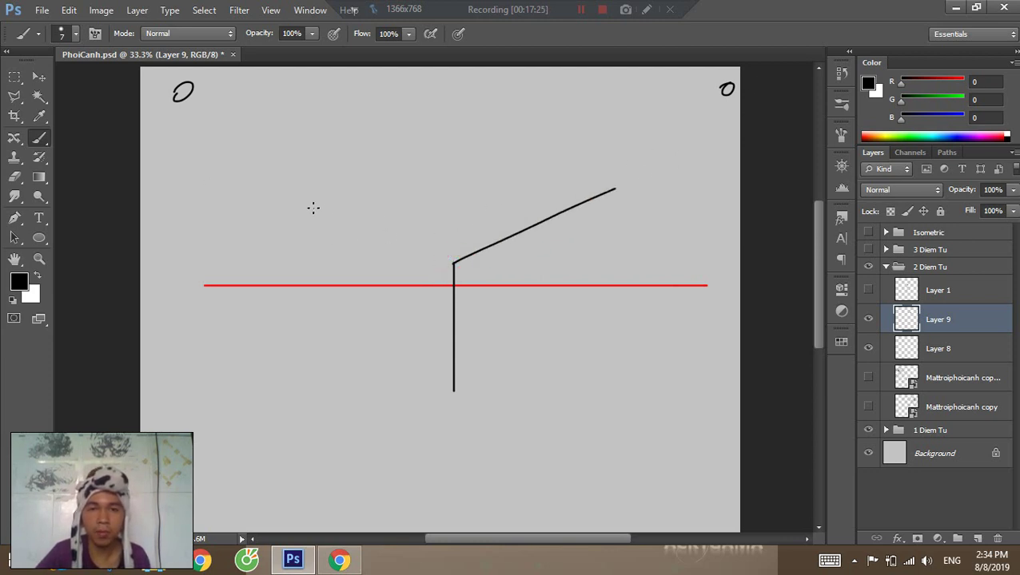
Draw a straight edge from the upper left down to the top of the vertical line, aligned with the left vanishing point.
{"action": "left_click_drag", "start_coordinate": [297, 198], "coordinate": [459, 259]}
{"action": "key", "text": "ctrl+z"}
{"action": "mouse_move", "coordinate": [331, 189]}
{"action": "left_mouse_down"}
{"action": "mouse_move", "coordinate": [455, 263]}
{"action": "mouse_move", "coordinate": [444, 264]}
{"action": "left_mouse_up"}
{"action": "key", "text": "ctrl+z"}
{"action": "key", "text": "ctrl+z"}
{"action": "key", "text": "ctrl+z"}
{"action": "key", "text": "ctrl+z"}
{"action": "left_click_drag", "start_coordinate": [291, 173], "coordinate": [475, 269]}
{"action": "key", "text": "ctrl+z"}
{"action": "left_click_drag", "start_coordinate": [283, 154], "coordinate": [476, 278]}
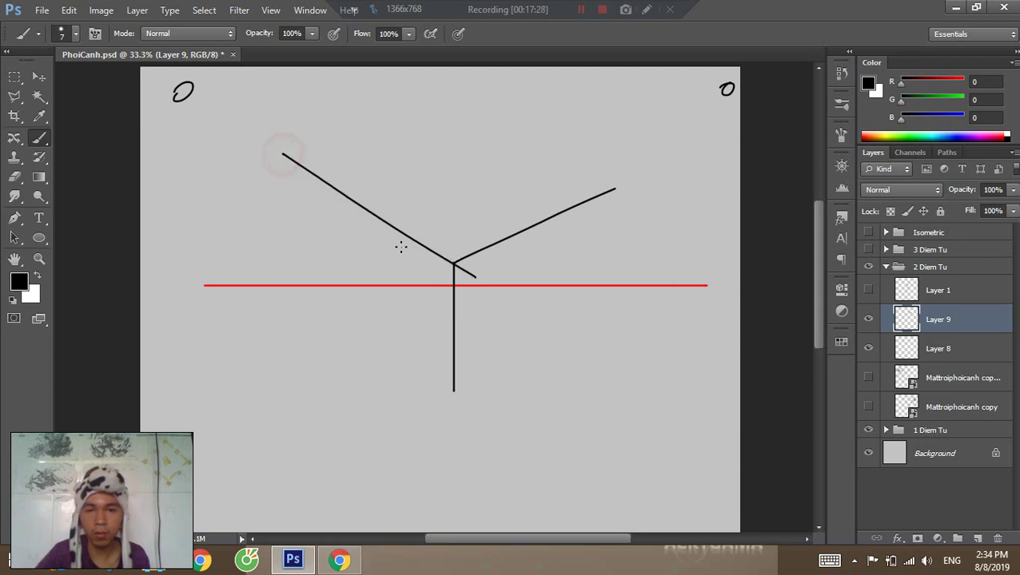
Mark the cube's width with a short tick near the middle of each of the two receding top edges.
{"action": "left_click_drag", "start_coordinate": [528, 258], "coordinate": [517, 304]}
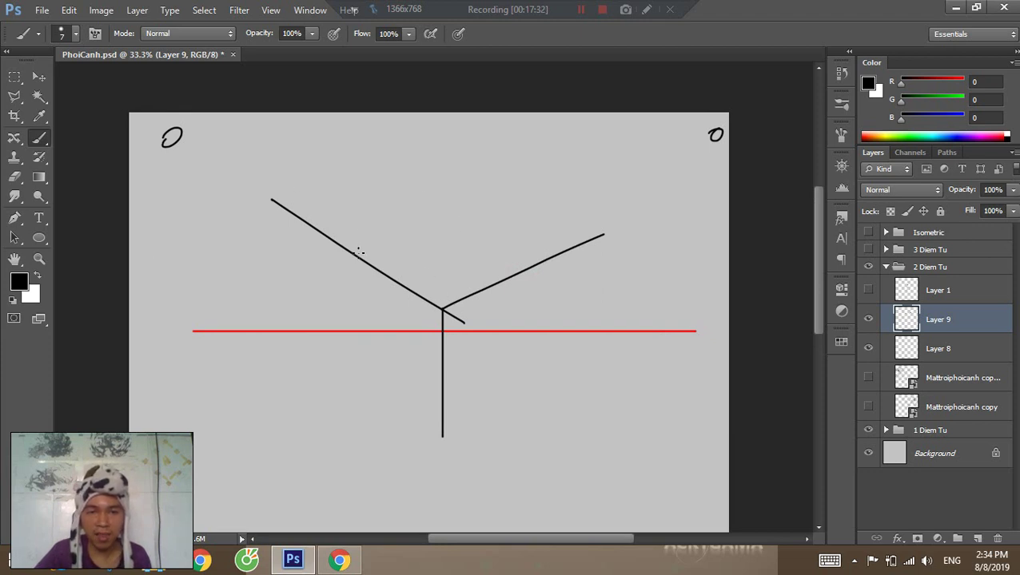
{"action": "left_click_drag", "start_coordinate": [359, 252], "coordinate": [354, 259]}
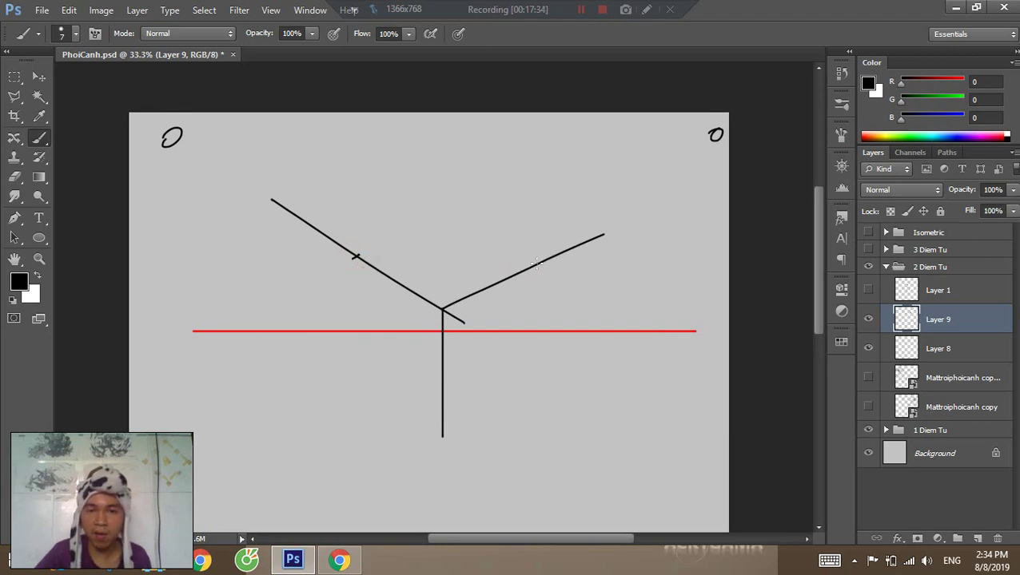
{"action": "left_click_drag", "start_coordinate": [543, 268], "coordinate": [537, 257]}
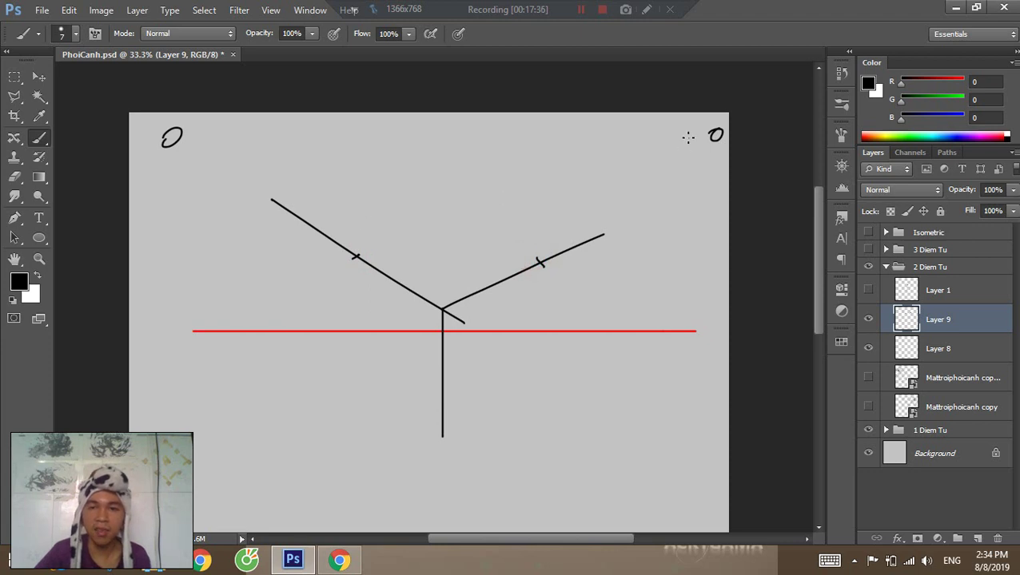
Draw the back-left top edge from the left tick mark toward the right vanishing point, redoing the stroke until it is straight.
{"action": "left_click_drag", "start_coordinate": [346, 256], "coordinate": [559, 185]}
{"action": "key", "text": "ctrl+z"}
{"action": "left_click_drag", "start_coordinate": [350, 258], "coordinate": [573, 185]}
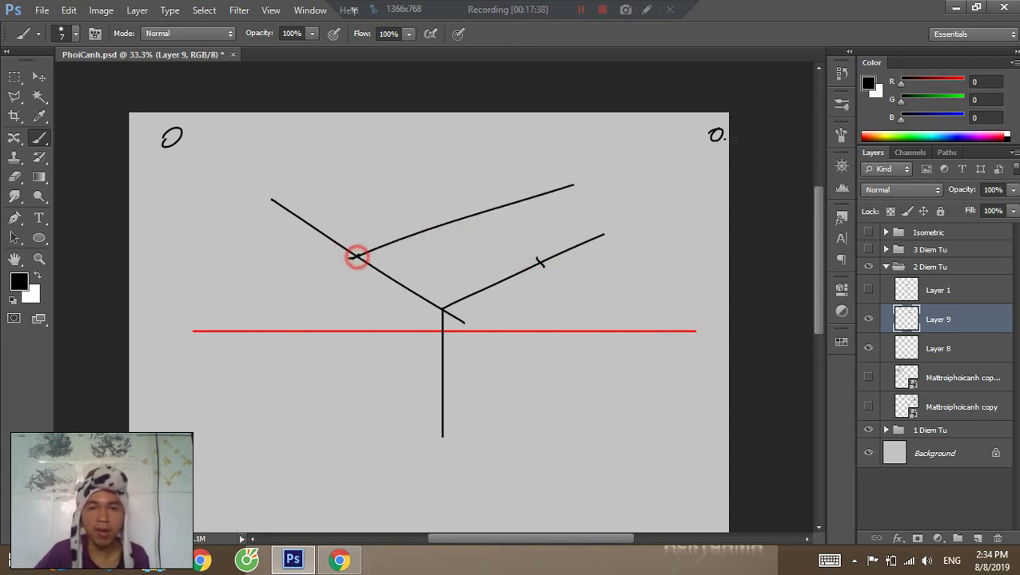
{"action": "key", "text": "ctrl+z"}
{"action": "left_click_drag", "start_coordinate": [349, 256], "coordinate": [557, 192]}
{"action": "key", "text": "ctrl+z"}
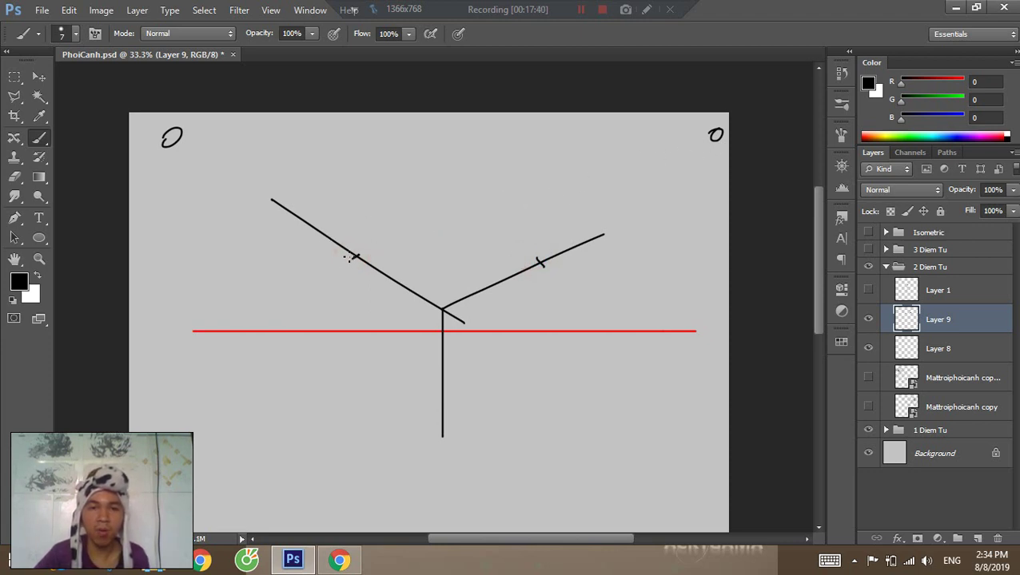
{"action": "left_click_drag", "start_coordinate": [349, 255], "coordinate": [609, 178]}
{"action": "key", "text": "ctrl+z"}
{"action": "left_click_drag", "start_coordinate": [352, 256], "coordinate": [623, 166]}
{"action": "key", "text": "ctrl+z"}
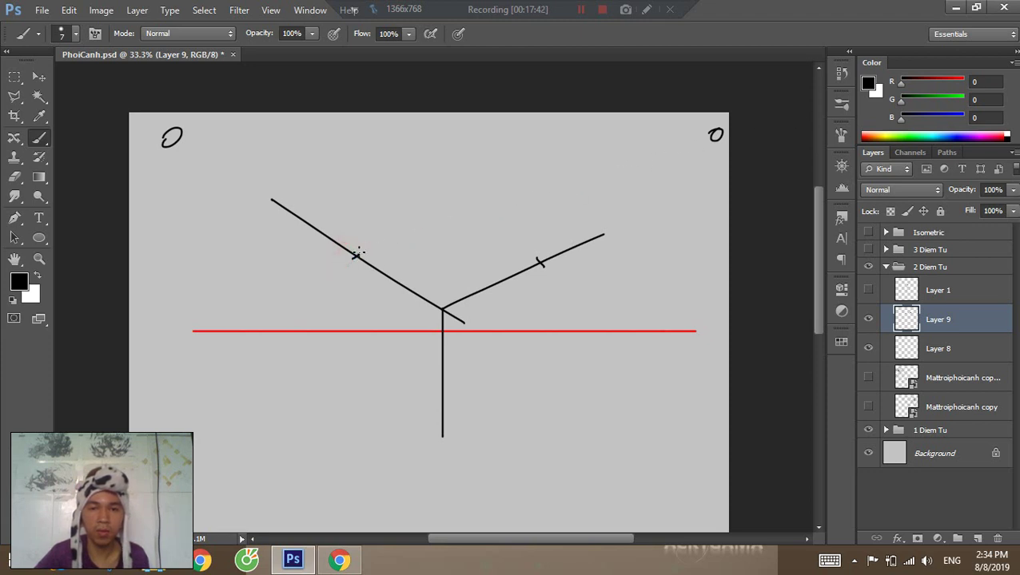
{"action": "left_click_drag", "start_coordinate": [353, 255], "coordinate": [621, 189]}
{"action": "key", "text": "ctrl+z"}
{"action": "left_click_drag", "start_coordinate": [352, 255], "coordinate": [583, 150]}
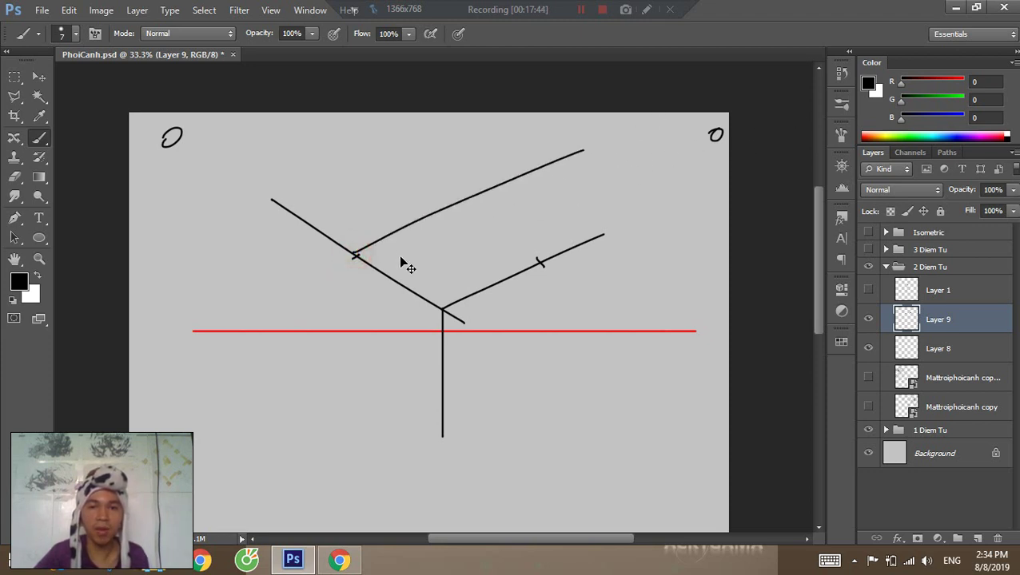
{"action": "key", "text": "ctrl+z"}
{"action": "left_click_drag", "start_coordinate": [352, 255], "coordinate": [607, 178]}
Draw the back-right top edge through the right tick mark toward the left vanishing point.
{"action": "mouse_move", "coordinate": [314, 191]}
{"action": "left_mouse_down"}
{"action": "mouse_move", "coordinate": [603, 269]}
{"action": "mouse_move", "coordinate": [566, 272]}
{"action": "left_mouse_up"}
{"action": "key", "text": "ctrl+z"}
{"action": "left_click_drag", "start_coordinate": [444, 311], "coordinate": [452, 253]}
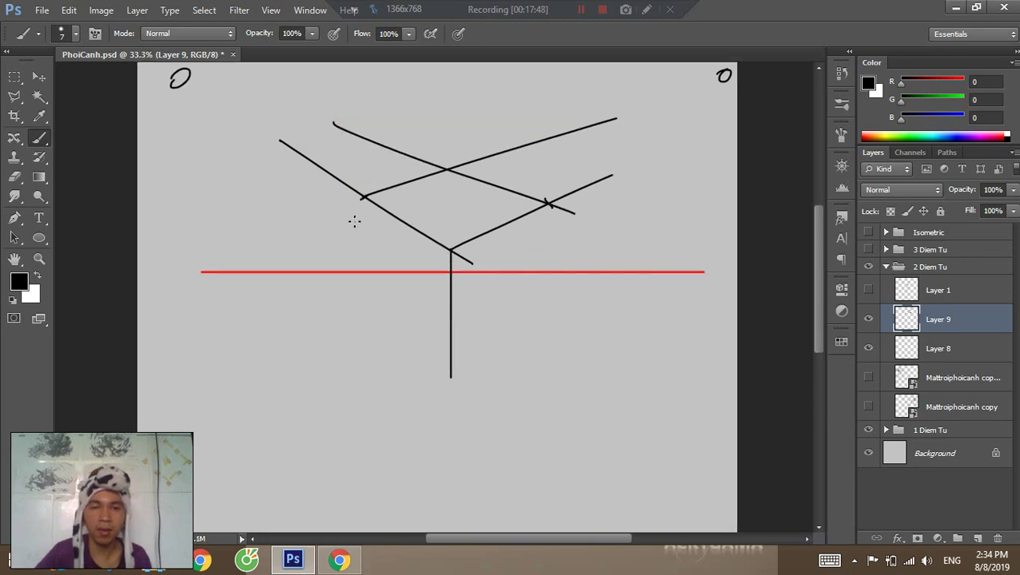
Draw straight vertical edges downward across the horizon from the left and right tick marks.
{"action": "left_click_drag", "start_coordinate": [364, 198], "coordinate": [365, 310]}
{"action": "key", "text": "ctrl+z"}
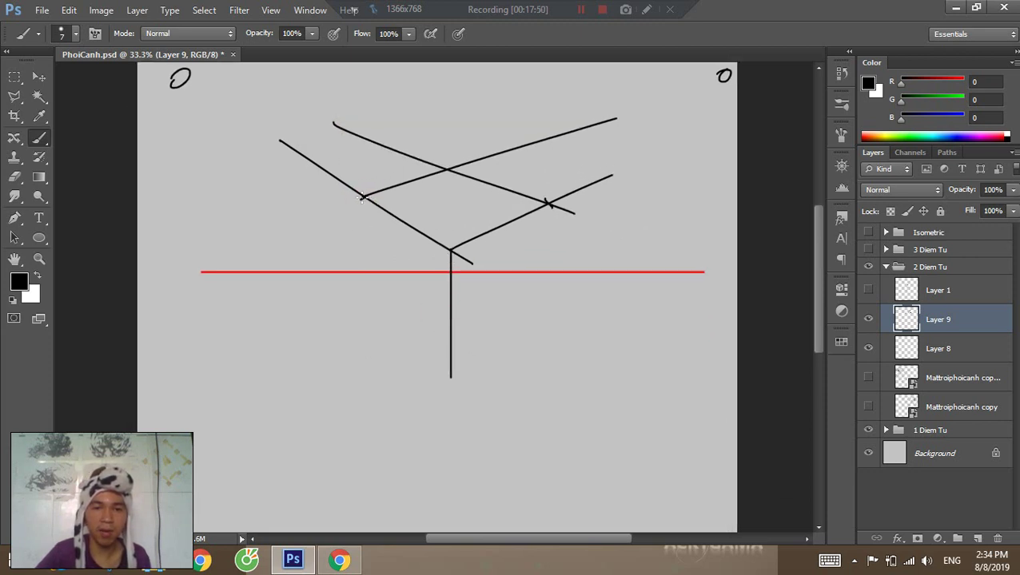
{"action": "left_click_drag", "start_coordinate": [364, 198], "coordinate": [364, 343]}
{"action": "left_click_drag", "start_coordinate": [548, 205], "coordinate": [548, 314]}
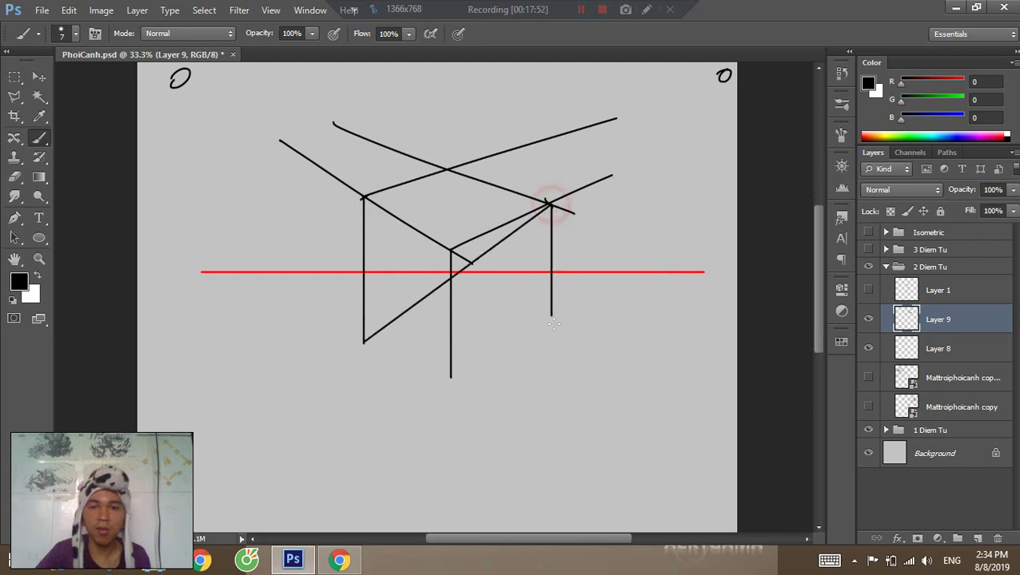
{"action": "key", "text": "ctrl+z"}
{"action": "left_click_drag", "start_coordinate": [548, 204], "coordinate": [547, 340]}
{"action": "key", "text": "ctrl+z"}
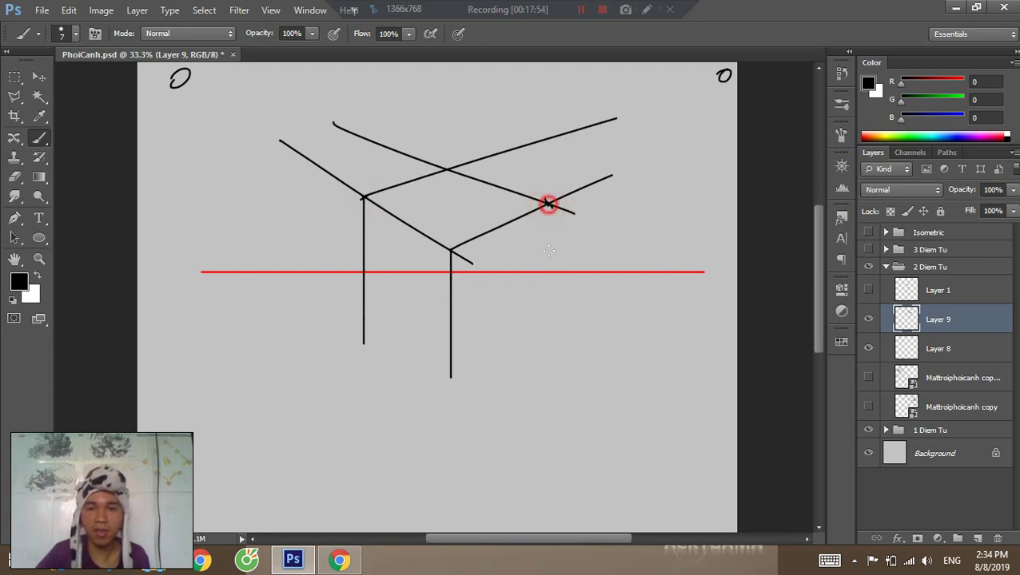
{"action": "left_click_drag", "start_coordinate": [548, 205], "coordinate": [548, 328]}
Mark the foot of the central vertical and draw the two bottom edges receding from it to the left and right.
{"action": "left_click_drag", "start_coordinate": [313, 275], "coordinate": [435, 390]}
{"action": "key", "text": "ctrl+z"}
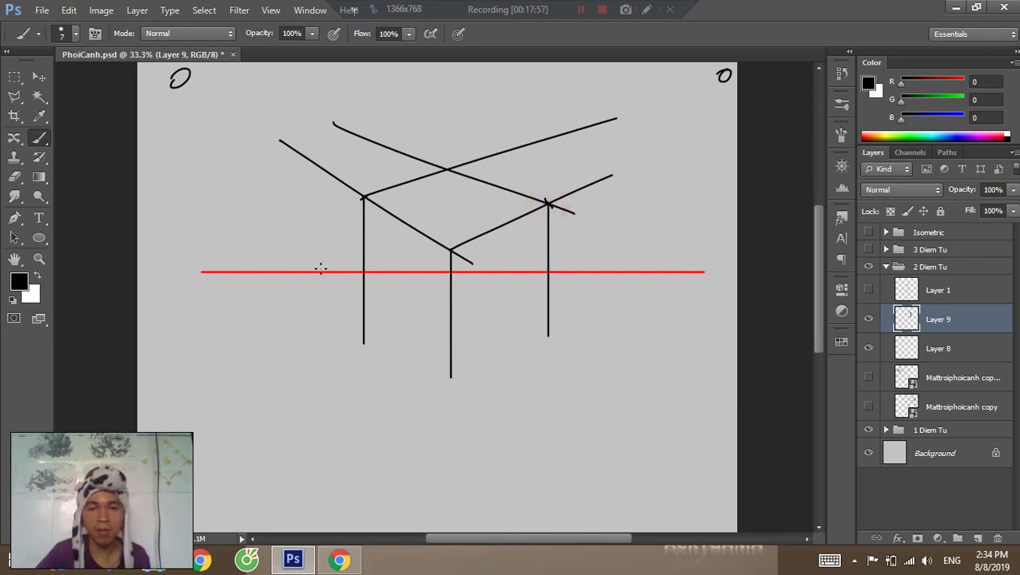
{"action": "left_click_drag", "start_coordinate": [298, 237], "coordinate": [456, 412]}
{"action": "key", "text": "ctrl+z"}
{"action": "left_click", "coordinate": [449, 374]}
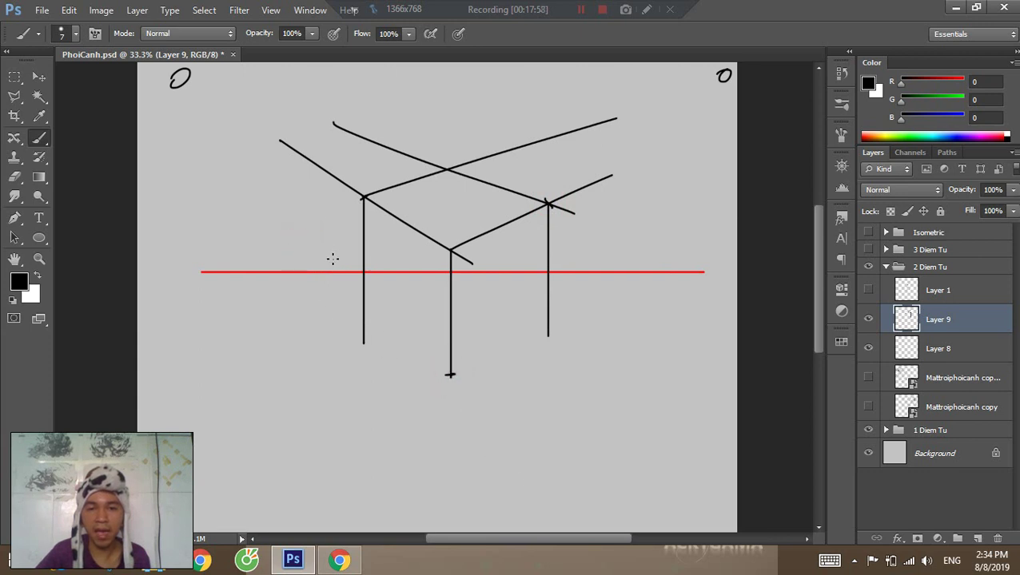
{"action": "mouse_move", "coordinate": [307, 236]}
{"action": "left_mouse_down"}
{"action": "mouse_move", "coordinate": [476, 406]}
{"action": "mouse_move", "coordinate": [372, 305]}
{"action": "mouse_move", "coordinate": [472, 391]}
{"action": "mouse_move", "coordinate": [588, 275]}
{"action": "mouse_move", "coordinate": [408, 424]}
{"action": "left_mouse_up"}
{"action": "key", "text": "ctrl+z"}
{"action": "key", "text": "ctrl+z"}
{"action": "key", "text": "ctrl+z"}
{"action": "mouse_move", "coordinate": [599, 226]}
{"action": "left_mouse_down"}
{"action": "mouse_move", "coordinate": [441, 398]}
{"action": "mouse_move", "coordinate": [653, 225]}
{"action": "left_mouse_up"}
{"action": "key", "text": "ctrl+z"}
{"action": "key", "text": "ctrl+z"}
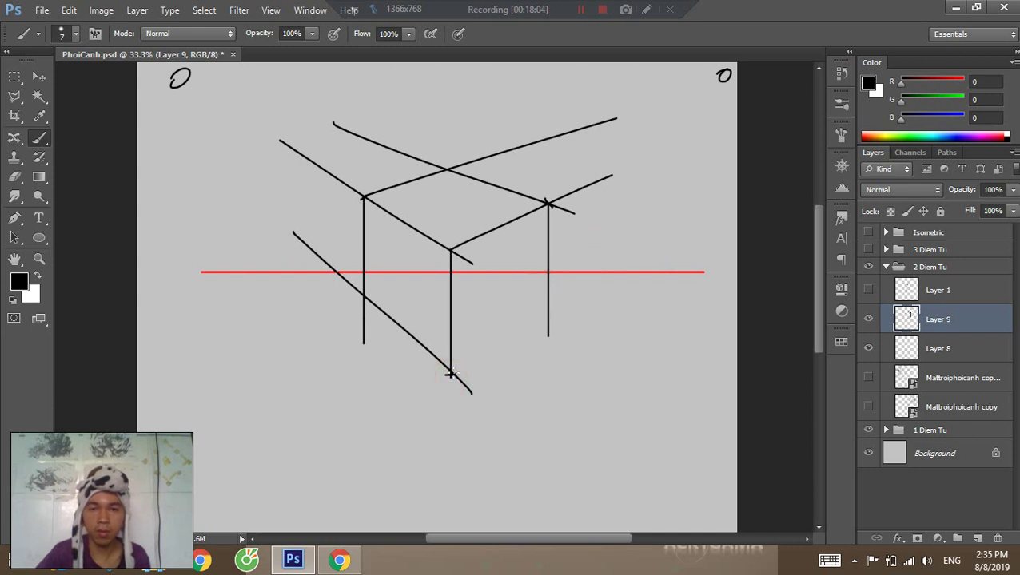
{"action": "left_click_drag", "start_coordinate": [450, 374], "coordinate": [629, 257]}
Erase the construction lines that extend past the cube's top and bottom corners.
{"action": "key", "text": "e"}
{"action": "left_click_drag", "start_coordinate": [626, 159], "coordinate": [563, 207]}
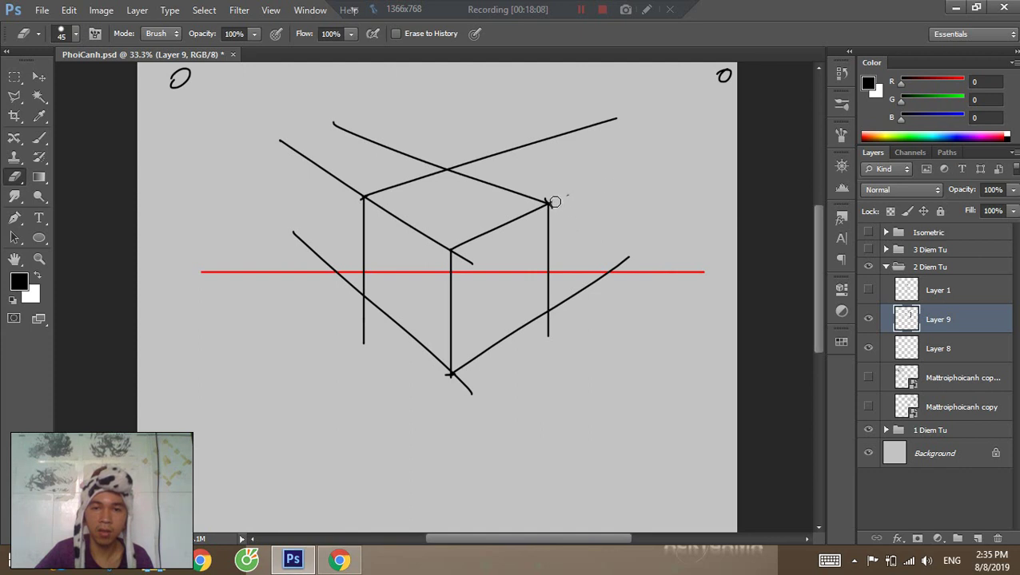
{"action": "mouse_move", "coordinate": [620, 112]}
{"action": "left_mouse_down"}
{"action": "mouse_move", "coordinate": [484, 156]}
{"action": "mouse_move", "coordinate": [421, 161]}
{"action": "mouse_move", "coordinate": [347, 132]}
{"action": "left_mouse_up"}
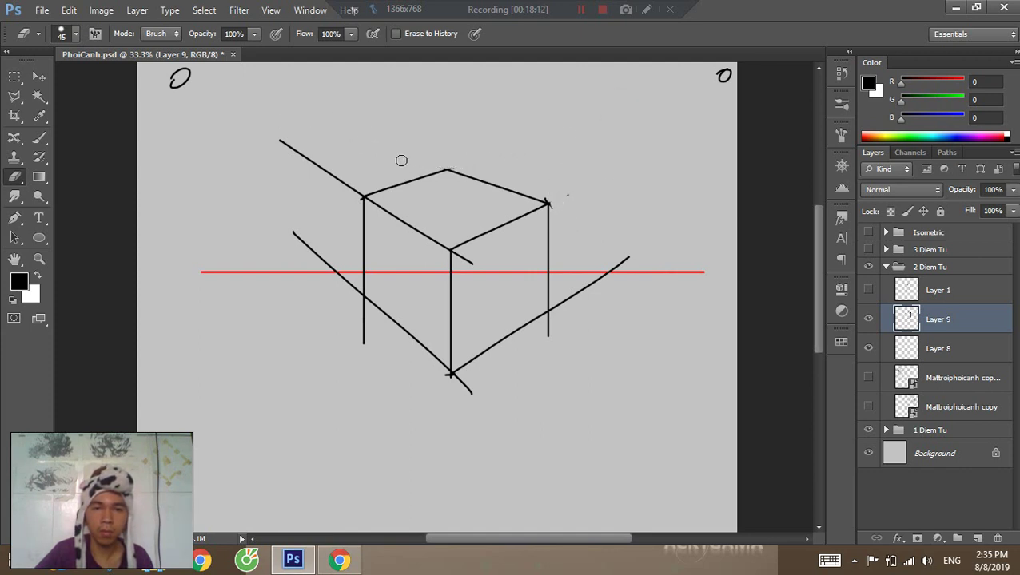
{"action": "mouse_move", "coordinate": [364, 196]}
{"action": "left_mouse_down"}
{"action": "mouse_move", "coordinate": [308, 154]}
{"action": "mouse_move", "coordinate": [316, 201]}
{"action": "mouse_move", "coordinate": [287, 213]}
{"action": "mouse_move", "coordinate": [325, 255]}
{"action": "mouse_move", "coordinate": [284, 236]}
{"action": "mouse_move", "coordinate": [342, 272]}
{"action": "mouse_move", "coordinate": [363, 333]}
{"action": "mouse_move", "coordinate": [359, 308]}
{"action": "left_mouse_up"}
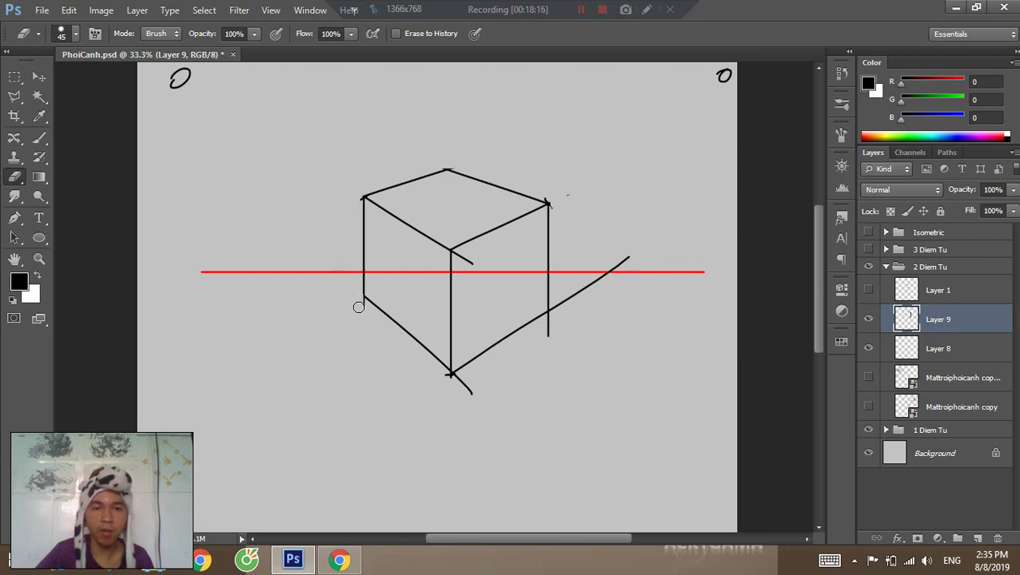
{"action": "left_click_drag", "start_coordinate": [483, 398], "coordinate": [461, 378]}
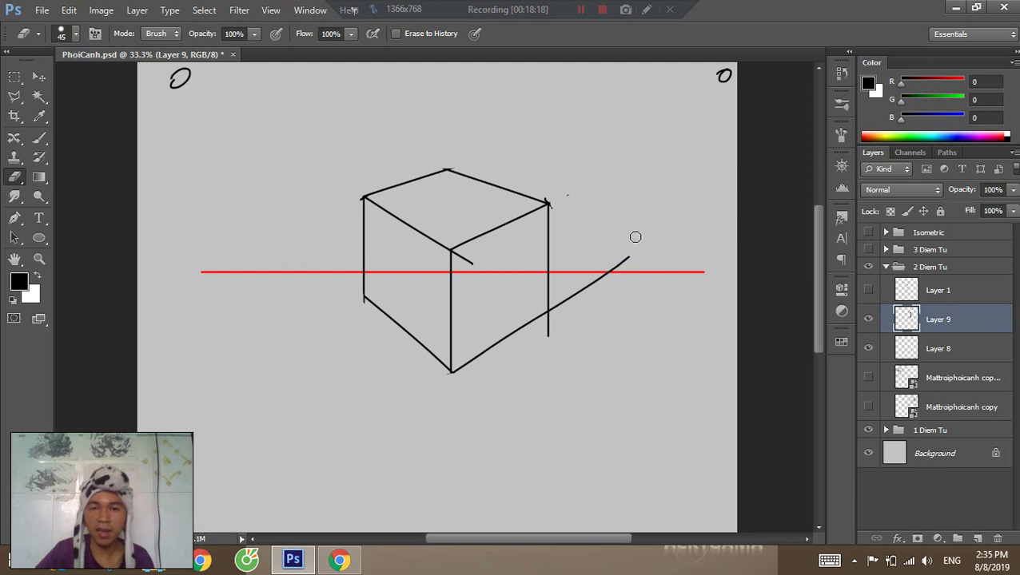
{"action": "left_click_drag", "start_coordinate": [634, 237], "coordinate": [558, 307]}
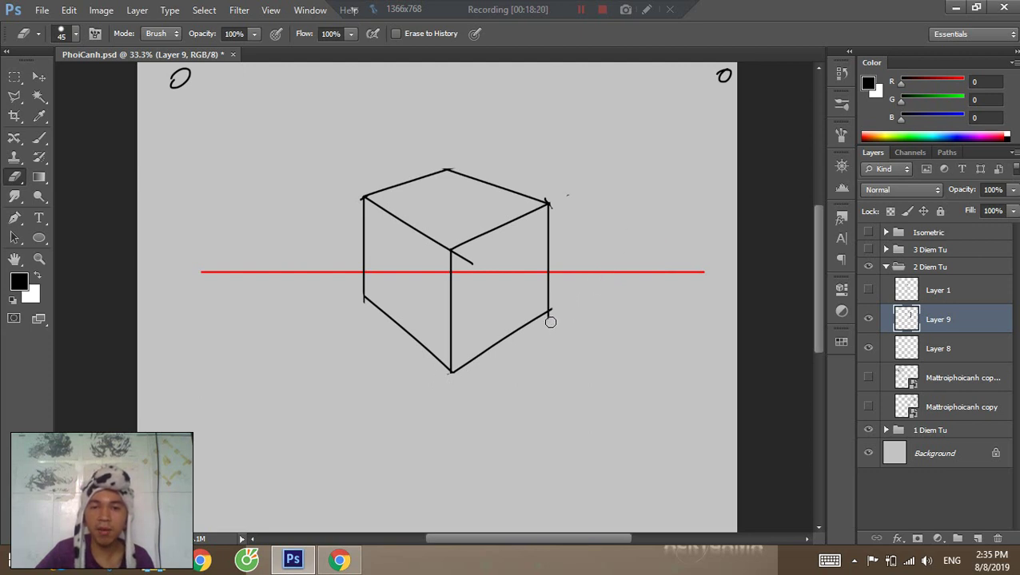
Erase the small line overshoots at the cube's front, right, back and left top corners.
{"action": "mouse_move", "coordinate": [467, 259]}
{"action": "left_mouse_down"}
{"action": "mouse_move", "coordinate": [478, 270]}
{"action": "mouse_move", "coordinate": [459, 256]}
{"action": "left_mouse_up"}
{"action": "left_click_drag", "start_coordinate": [551, 195], "coordinate": [547, 192]}
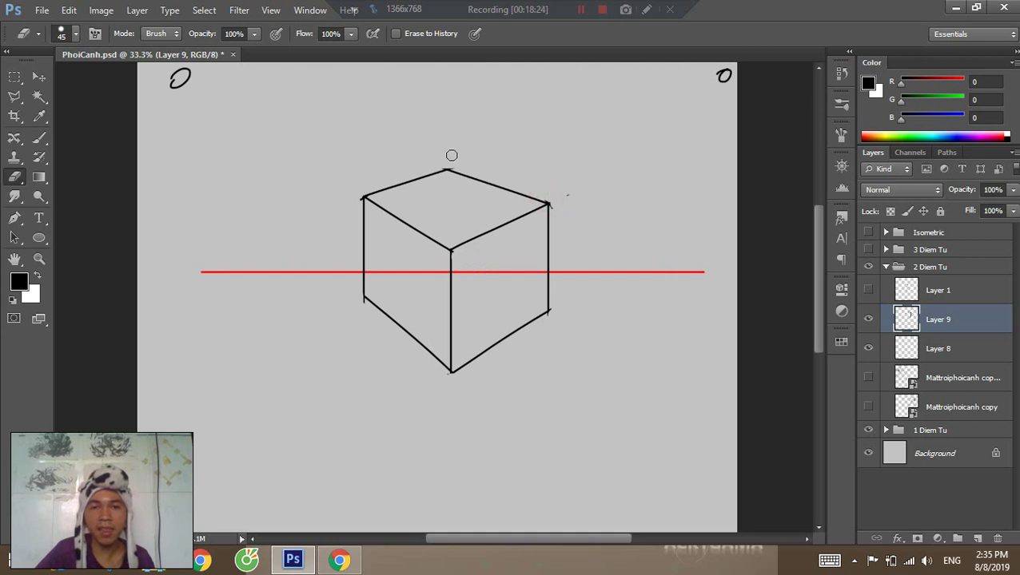
{"action": "left_click_drag", "start_coordinate": [452, 158], "coordinate": [453, 161]}
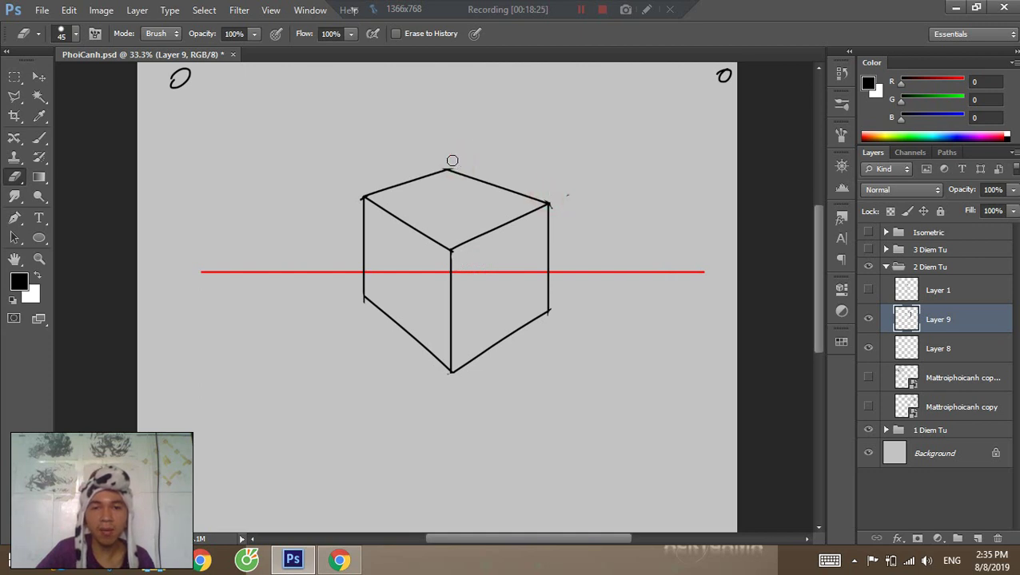
{"action": "left_click", "coordinate": [557, 210]}
{"action": "left_click_drag", "start_coordinate": [352, 191], "coordinate": [345, 188]}
Examine the finished two-point perspective cube against the horizon line and the whole canvas.
{"action": "key", "text": "z"}
{"action": "left_click", "coordinate": [484, 335], "text": "alt"}
{"action": "left_click", "coordinate": [499, 334], "text": "alt"}
{"action": "key", "text": "v"}
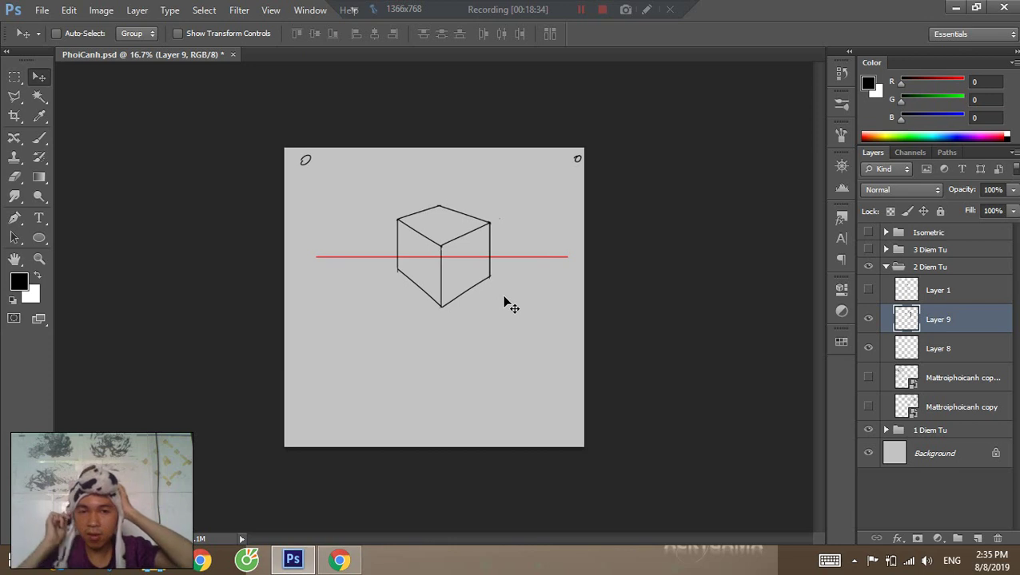
{"action": "key", "text": "z"}
{"action": "left_click_drag", "start_coordinate": [585, 255], "coordinate": [506, 256]}
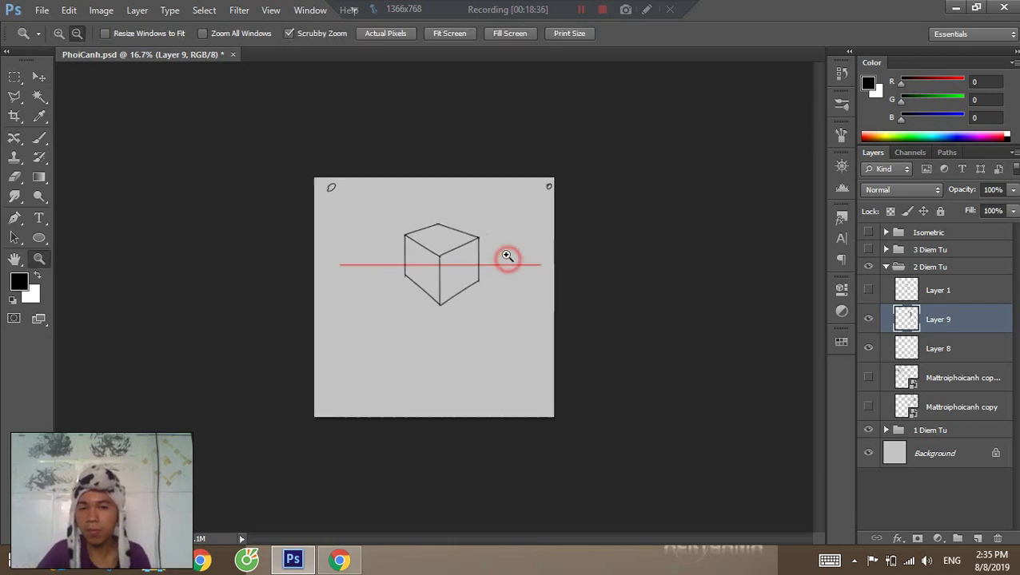
{"action": "key", "text": "ctrl+minus"}
{"action": "key", "text": "v"}
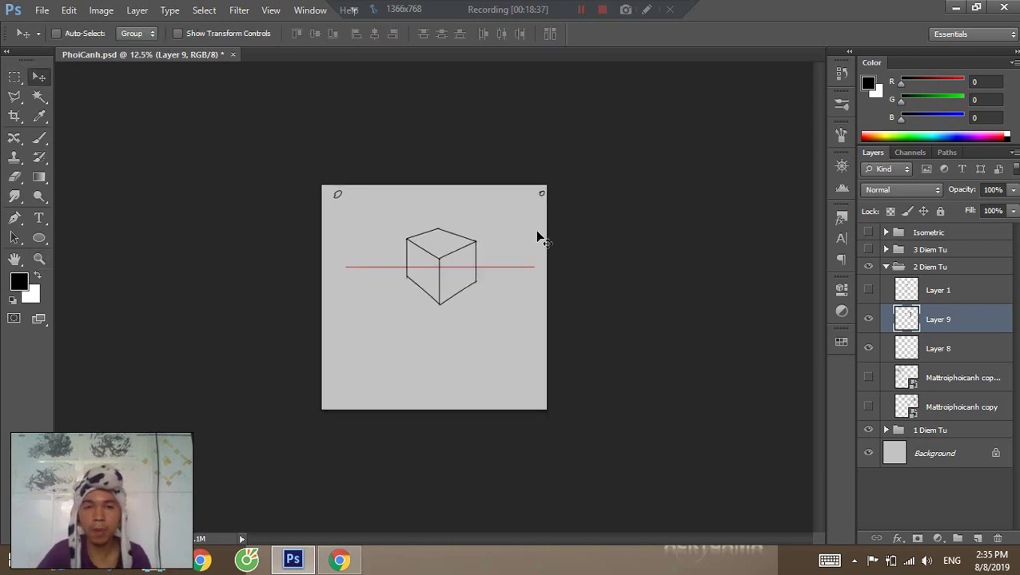
{"action": "key", "text": "z"}
{"action": "left_click", "coordinate": [478, 247]}
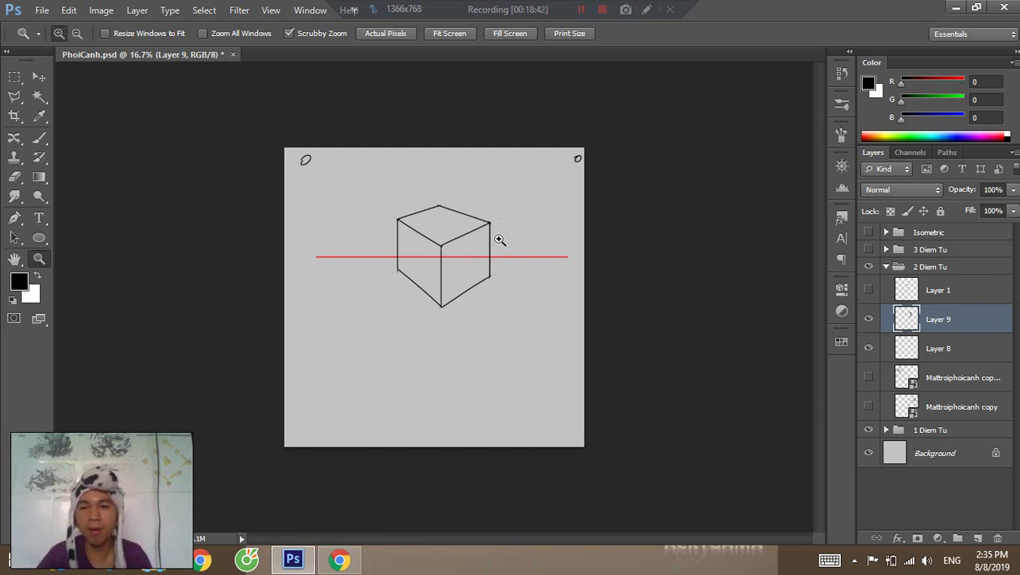
{"action": "left_click", "coordinate": [498, 212]}
{"action": "key", "text": "v"}
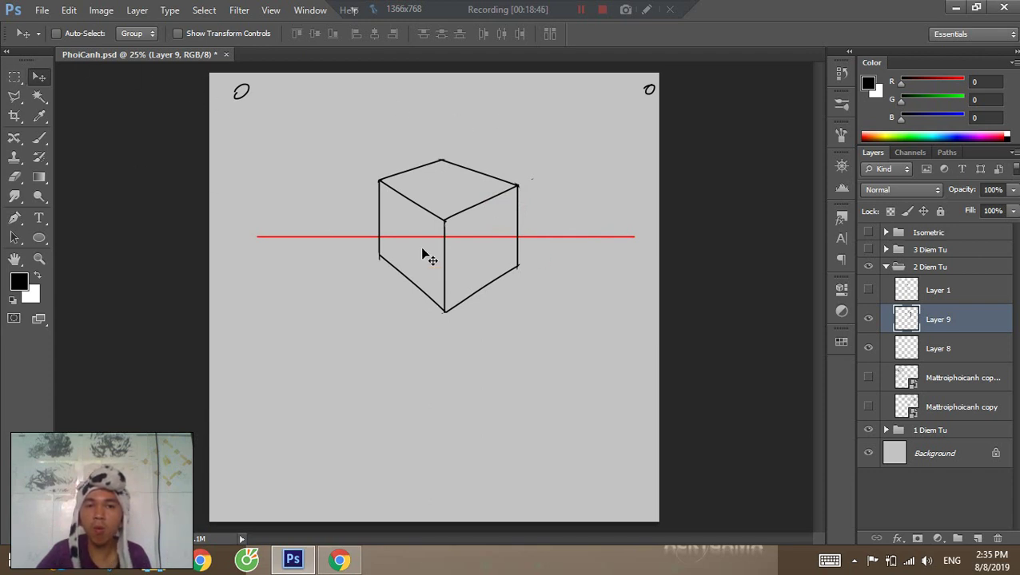
{"action": "key", "text": "z"}
{"action": "left_click", "coordinate": [464, 235], "text": "alt"}
{"action": "left_click", "coordinate": [464, 234]}
{"action": "key", "text": "v"}
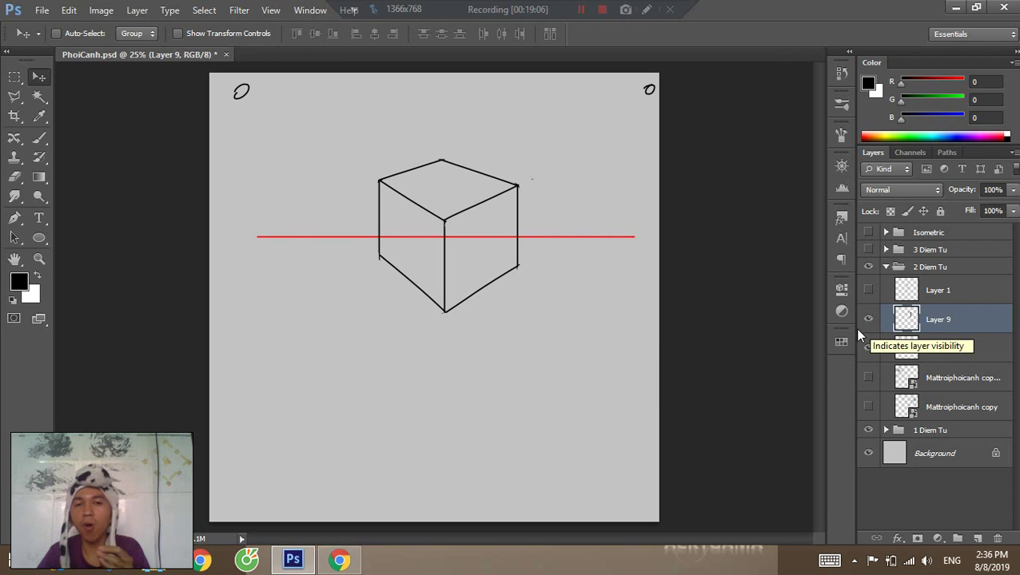
Show and expand the 3 Diem Tu group, and hide the 2 Diem Tu and 1 Diem Tu groups.
{"action": "left_click", "coordinate": [885, 267]}
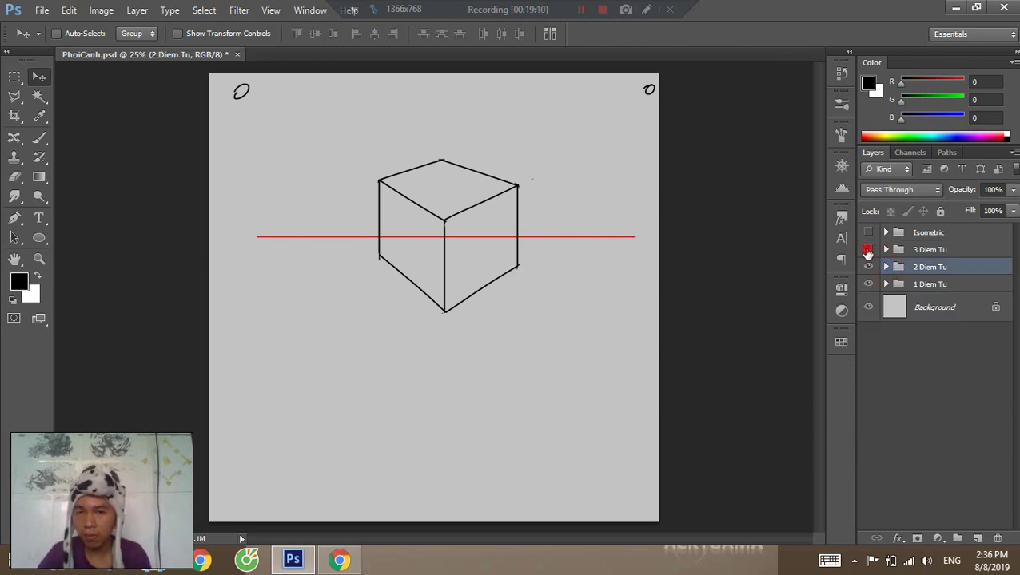
{"action": "left_click", "coordinate": [867, 250]}
{"action": "left_click", "coordinate": [869, 267]}
{"action": "left_click", "coordinate": [885, 250]}
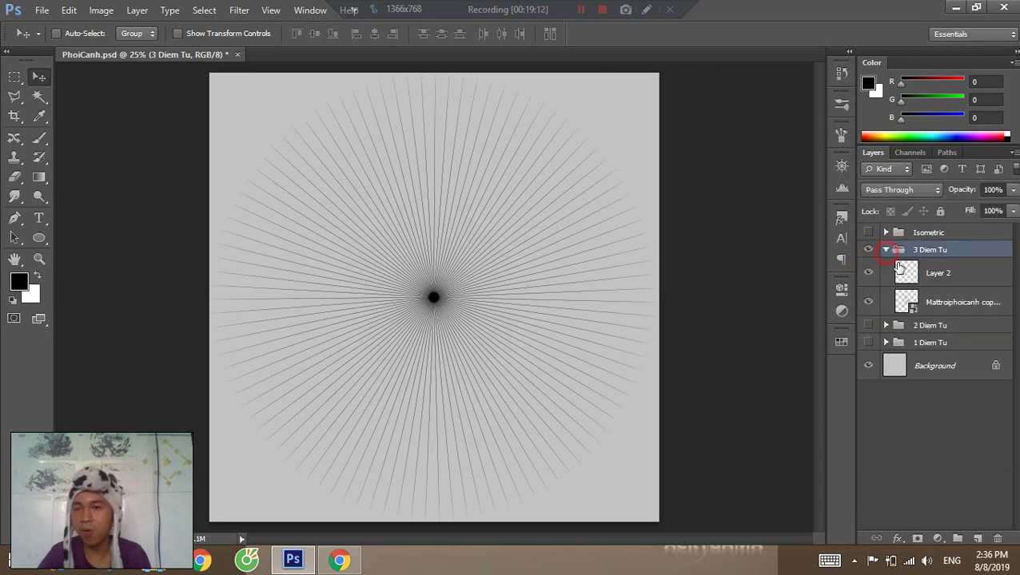
Make Layer 2 in the 3 Diem Tu group active and set the brush colour to pure red, ff0000.
{"action": "left_click", "coordinate": [903, 271]}
{"action": "left_click", "coordinate": [911, 302]}
{"action": "left_click", "coordinate": [909, 272]}
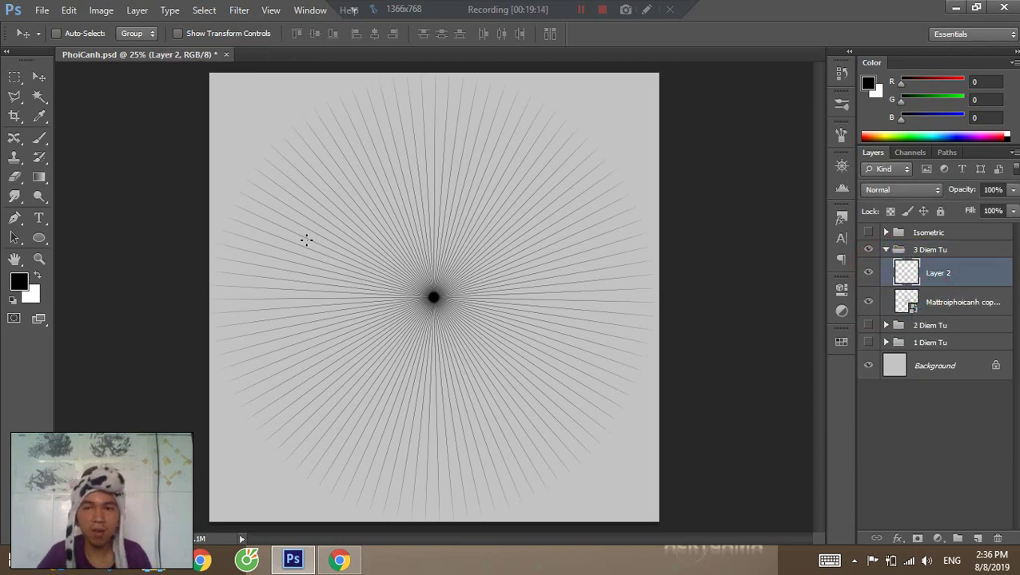
{"action": "key", "text": "b"}
{"action": "left_click", "coordinate": [868, 86]}
{"action": "left_click", "coordinate": [854, 218]}
{"action": "left_click", "coordinate": [1007, 210]}
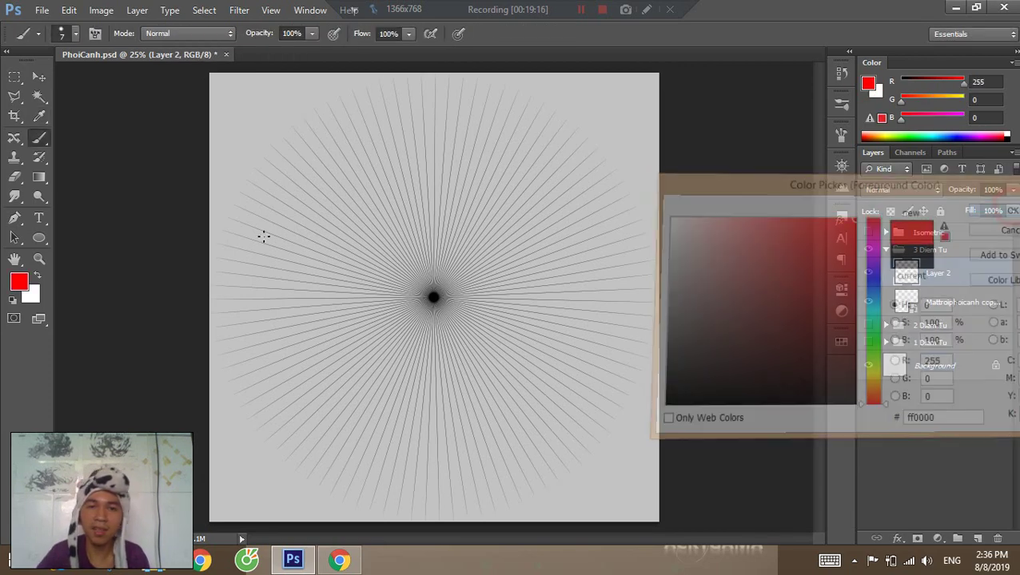
Draw a straight red horizontal horizon line across the canvas, slightly above the centre of the radial lines.
{"action": "left_click_drag", "start_coordinate": [250, 247], "coordinate": [625, 247]}
{"action": "key", "text": "ctrl+z"}
{"action": "left_click_drag", "start_coordinate": [280, 288], "coordinate": [625, 288]}
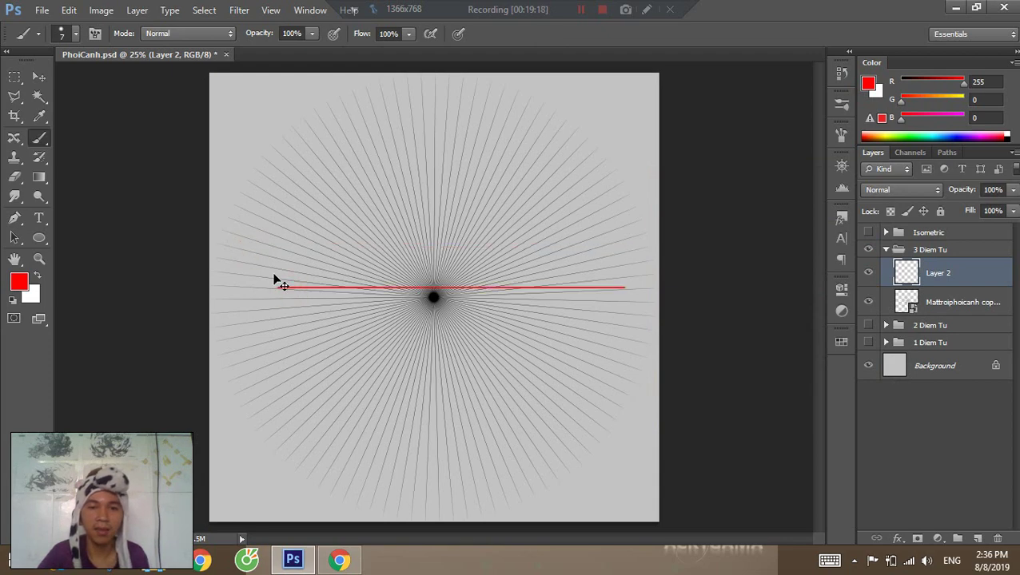
{"action": "key", "text": "ctrl+z"}
{"action": "left_click_drag", "start_coordinate": [268, 271], "coordinate": [633, 271]}
Move the radial-line layer so its centre sits above the horizon line and enlarge it to about 46% by 40%.
{"action": "left_click", "coordinate": [919, 298]}
{"action": "key", "text": "v"}
{"action": "mouse_move", "coordinate": [524, 320]}
{"action": "left_mouse_down"}
{"action": "mouse_move", "coordinate": [423, 224]}
{"action": "mouse_move", "coordinate": [319, 78]}
{"action": "left_mouse_up"}
{"action": "key", "text": "ctrl+t"}
{"action": "left_click_drag", "start_coordinate": [526, 359], "coordinate": [676, 441]}
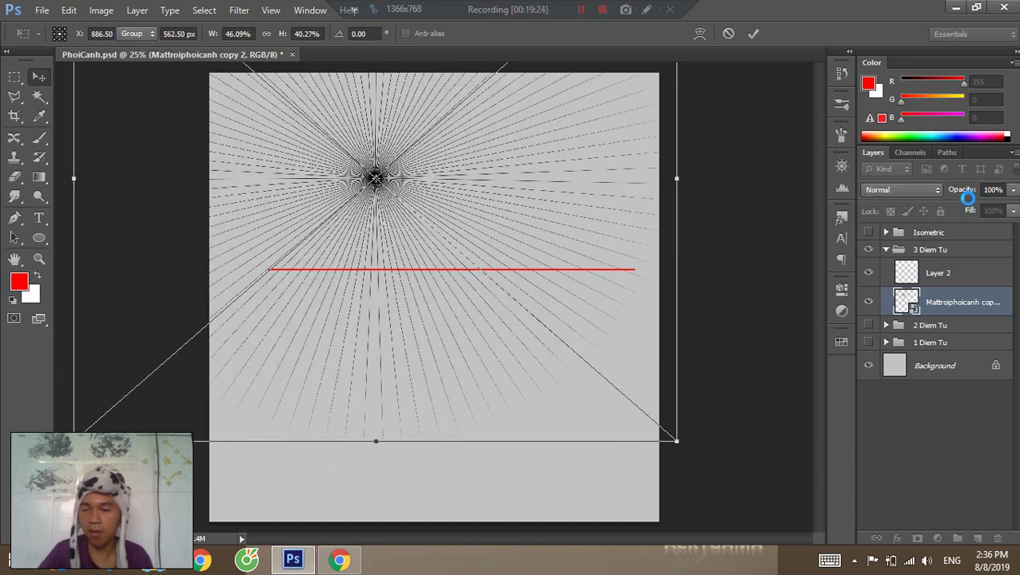
Set the radial-line layer's opacity to 48% and duplicate it to form vanishing points at the canvas's upper left, upper right and lower centre.
{"action": "key", "text": "4"}
{"action": "key", "text": "8"}
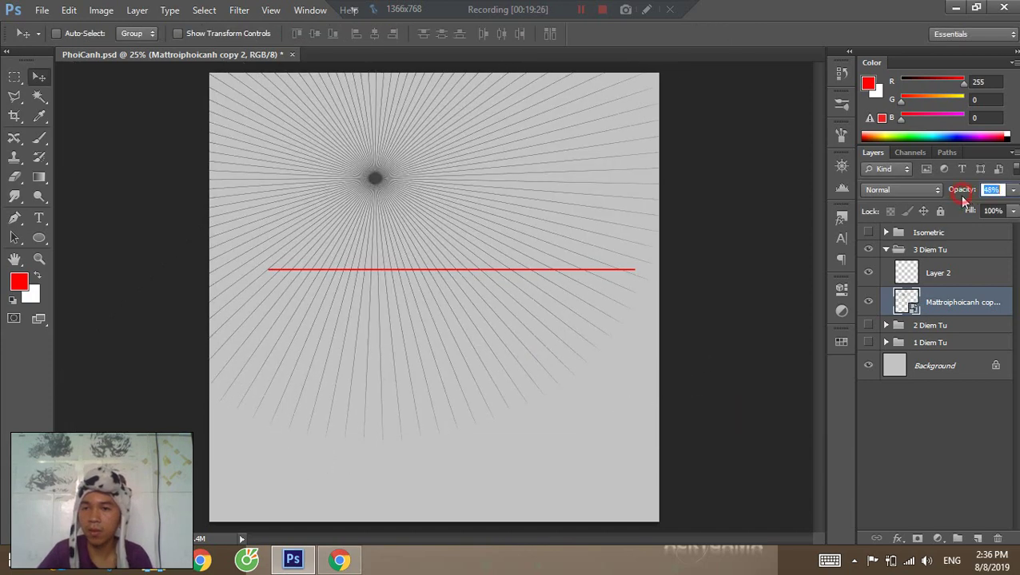
{"action": "left_click_drag", "start_coordinate": [395, 177], "coordinate": [485, 415]}
{"action": "key", "text": "ctrl+j"}
{"action": "key", "text": "ctrl+j"}
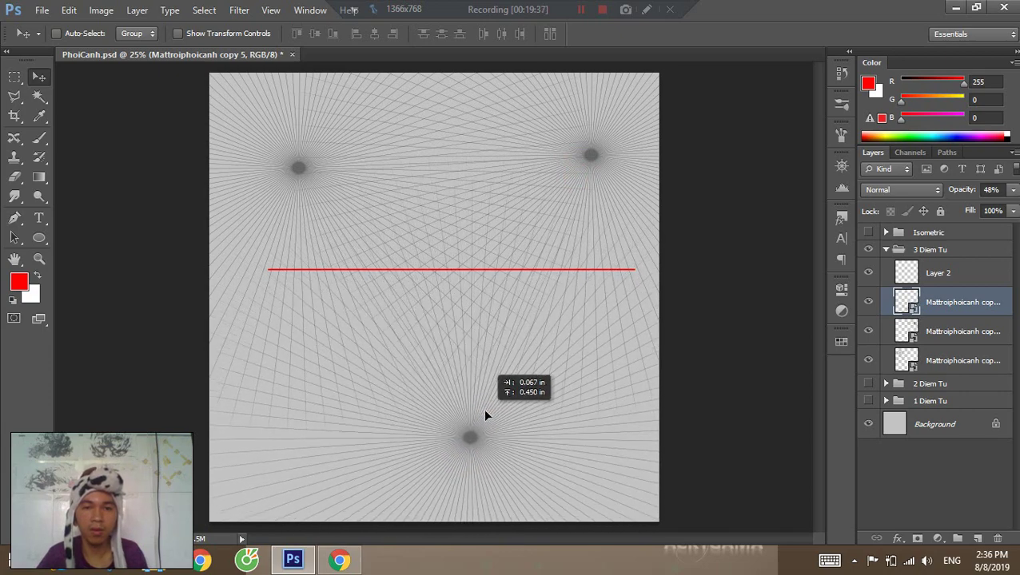
Add a new empty layer between Layer 2 and the three radial-line layers.
{"action": "key", "text": "z"}
{"action": "left_click", "coordinate": [451, 251]}
{"action": "left_click", "coordinate": [451, 251]}
{"action": "left_click", "coordinate": [451, 251]}
{"action": "key", "text": "b"}
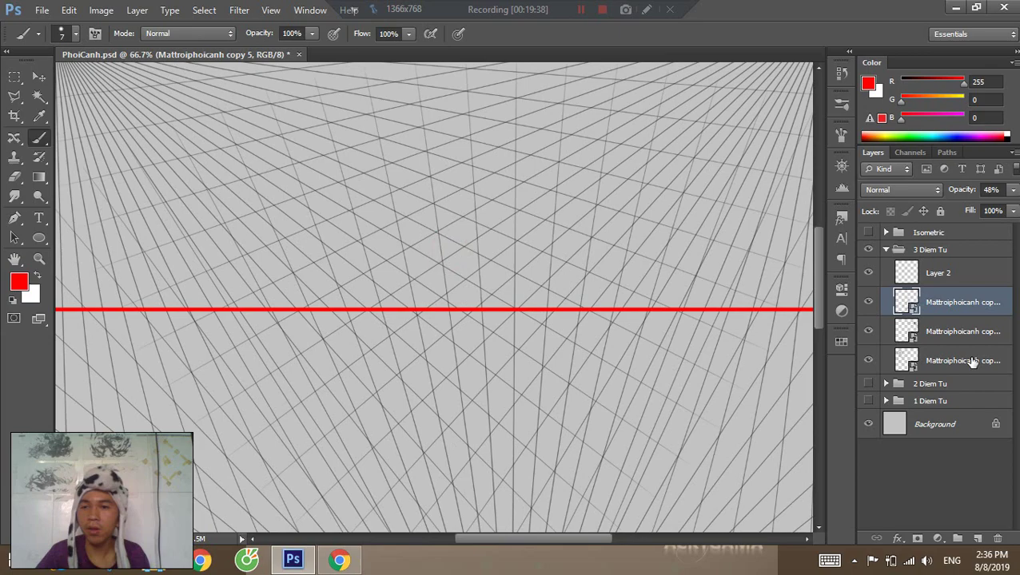
{"action": "left_click", "coordinate": [936, 275]}
{"action": "left_click", "coordinate": [965, 304]}
{"action": "left_click", "coordinate": [977, 539]}
Examine the three vanishing points and the grid where their radial lines cross around the horizon line.
{"action": "key", "text": "z"}
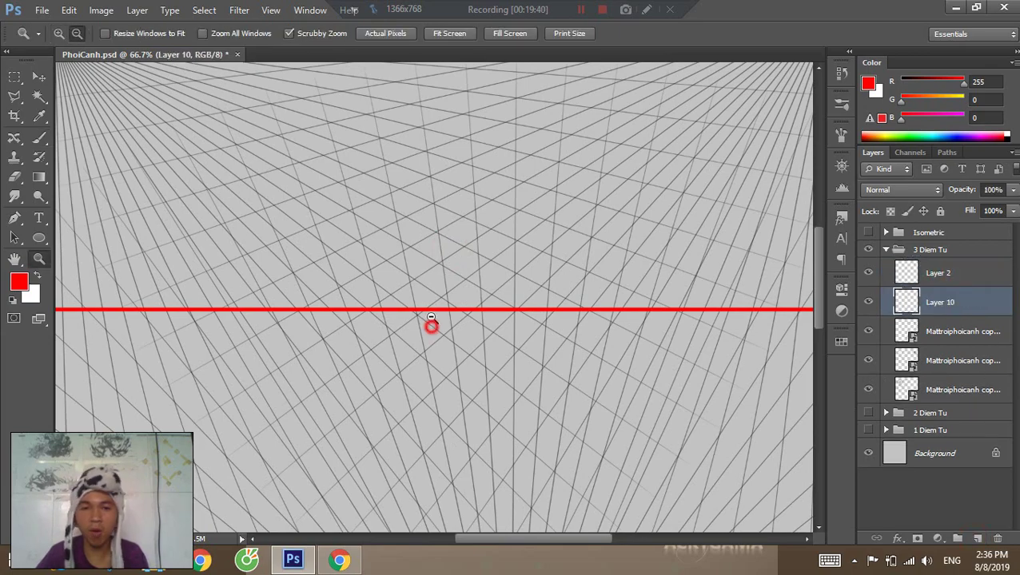
{"action": "left_click", "coordinate": [431, 325], "text": "alt"}
{"action": "left_click", "coordinate": [432, 325], "text": "alt"}
{"action": "left_click", "coordinate": [433, 245]}
{"action": "key", "text": "b"}
{"action": "left_click_drag", "start_coordinate": [464, 296], "coordinate": [452, 340]}
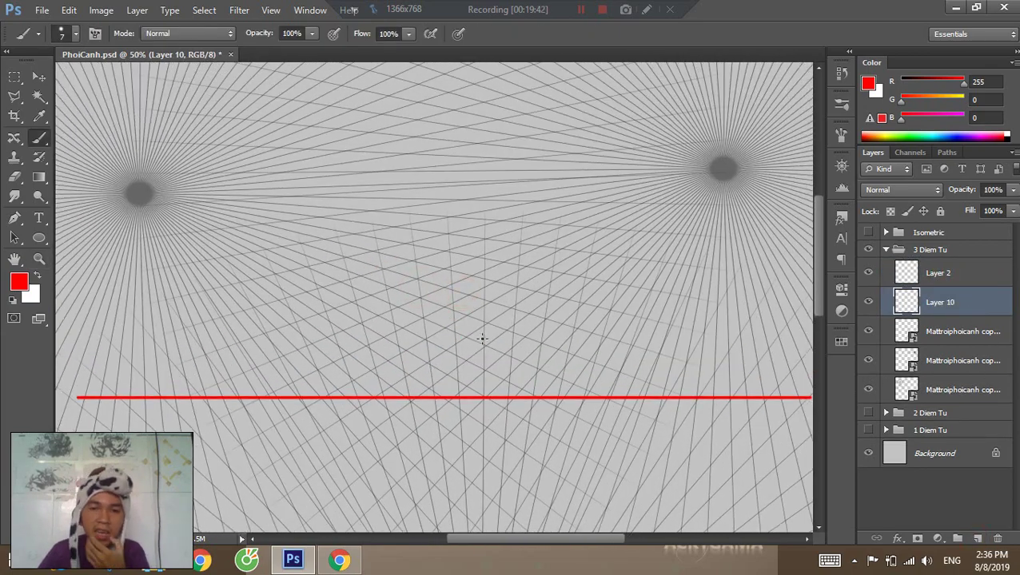
{"action": "left_click_drag", "start_coordinate": [446, 385], "coordinate": [470, 325]}
{"action": "key", "text": "z"}
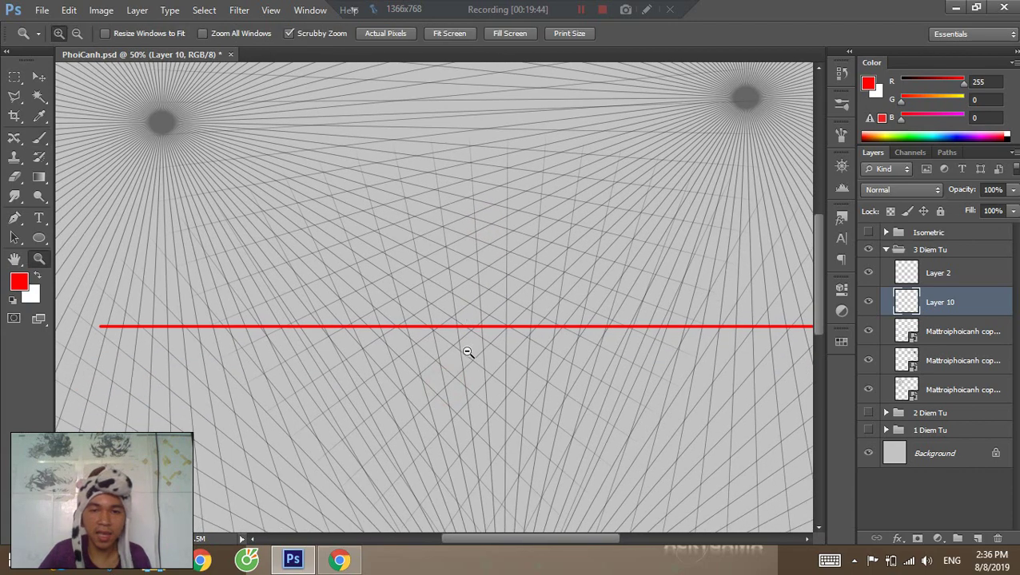
{"action": "left_click", "coordinate": [470, 356], "text": "alt"}
{"action": "key", "text": "b"}
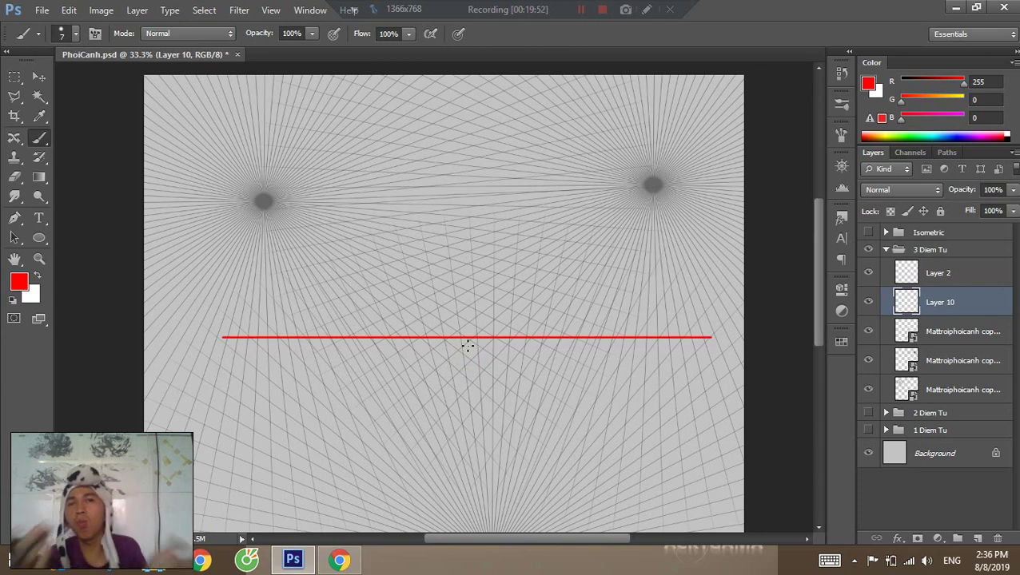
{"action": "key", "text": "ctrl+space"}
{"action": "left_click", "coordinate": [469, 309]}
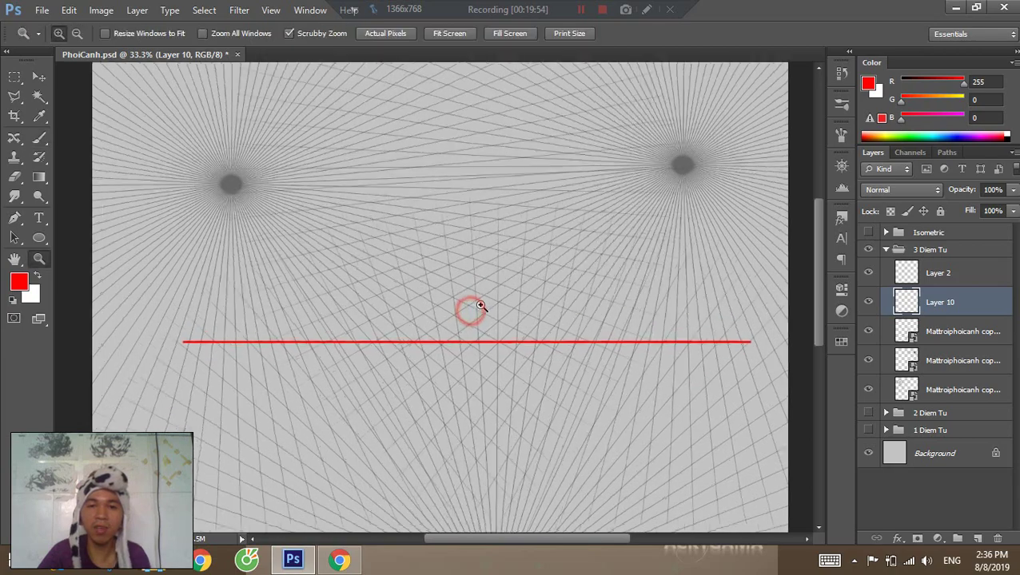
{"action": "key", "text": "space"}
{"action": "left_click_drag", "start_coordinate": [470, 313], "coordinate": [434, 346]}
{"action": "key", "text": "alt+space"}
{"action": "left_click", "coordinate": [409, 343], "text": "alt"}
{"action": "left_click", "coordinate": [415, 343], "text": "alt"}
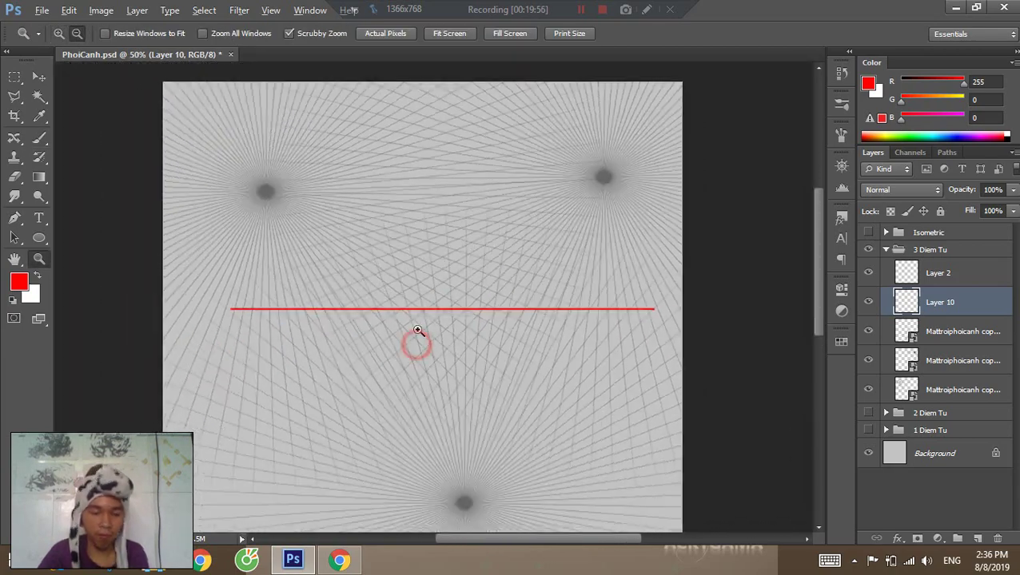
{"action": "key", "text": "ctrl+space"}
{"action": "left_click", "coordinate": [418, 328], "text": "ctrl"}
{"action": "key", "text": "space"}
{"action": "left_click_drag", "start_coordinate": [462, 276], "coordinate": [436, 319]}
{"action": "key", "text": "ctrl+space"}
{"action": "left_click", "coordinate": [447, 292], "text": "ctrl"}
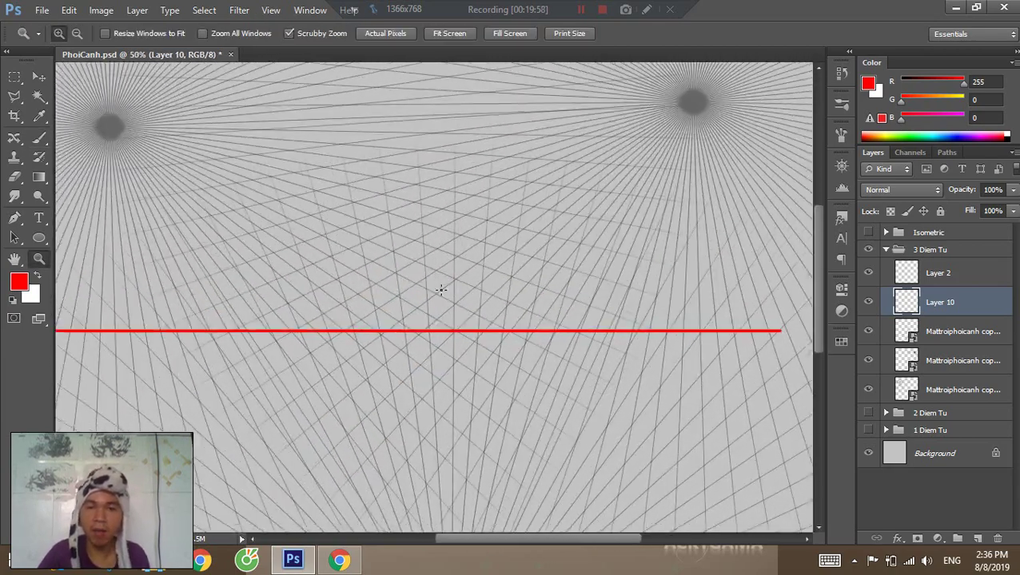
{"action": "key", "text": "space"}
{"action": "mouse_move", "coordinate": [447, 279]}
{"action": "left_mouse_down"}
{"action": "mouse_move", "coordinate": [436, 323]}
{"action": "mouse_move", "coordinate": [457, 245]}
{"action": "left_mouse_up"}
{"action": "key", "text": "ctrl+space"}
{"action": "left_click", "coordinate": [426, 315], "text": "ctrl"}
{"action": "key", "text": "space"}
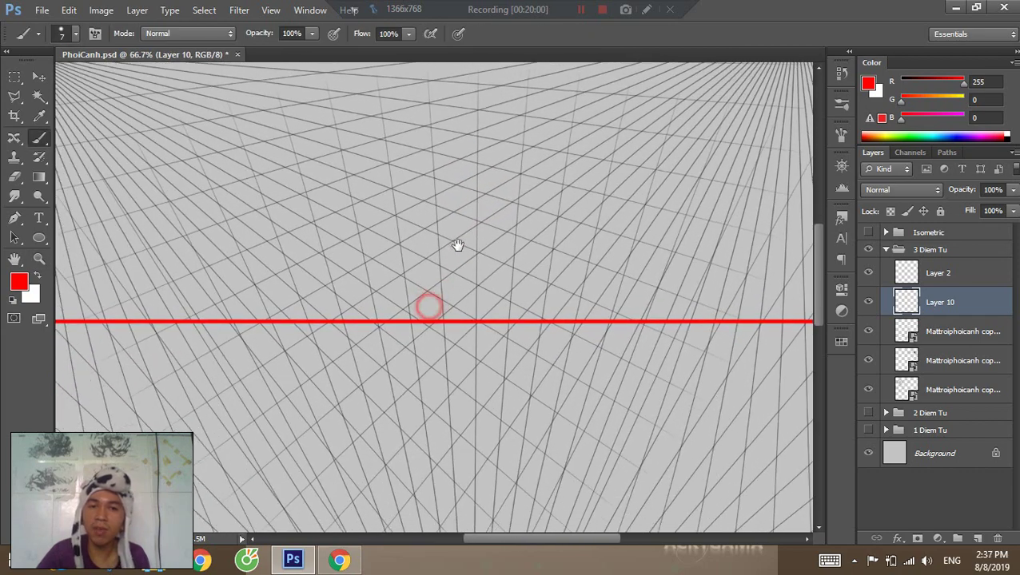
{"action": "left_click_drag", "start_coordinate": [442, 348], "coordinate": [444, 302]}
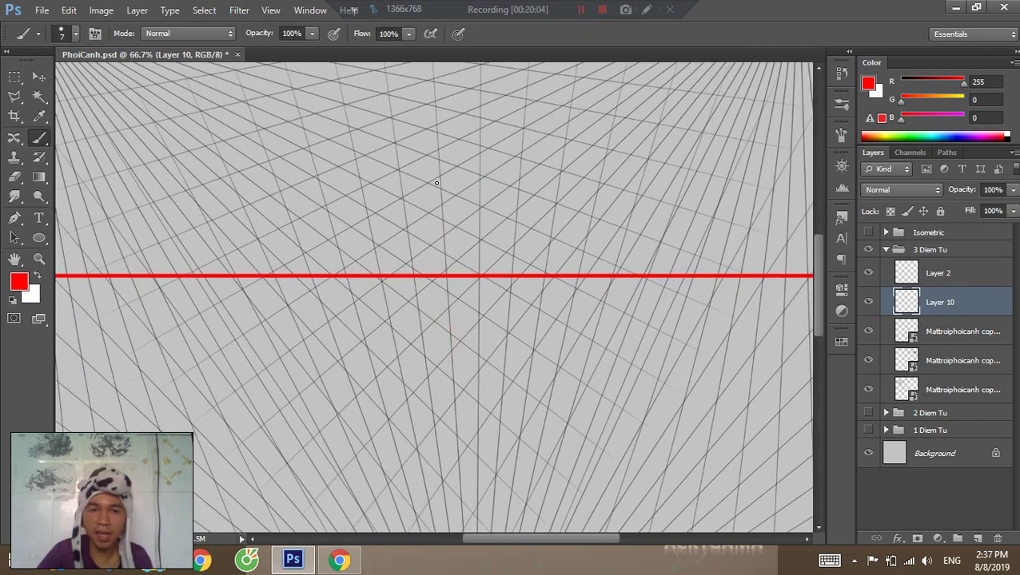
Shift the lower vanishing point's radial-line layer slightly to the left to adjust the grid intersections.
{"action": "left_click", "coordinate": [434, 106]}
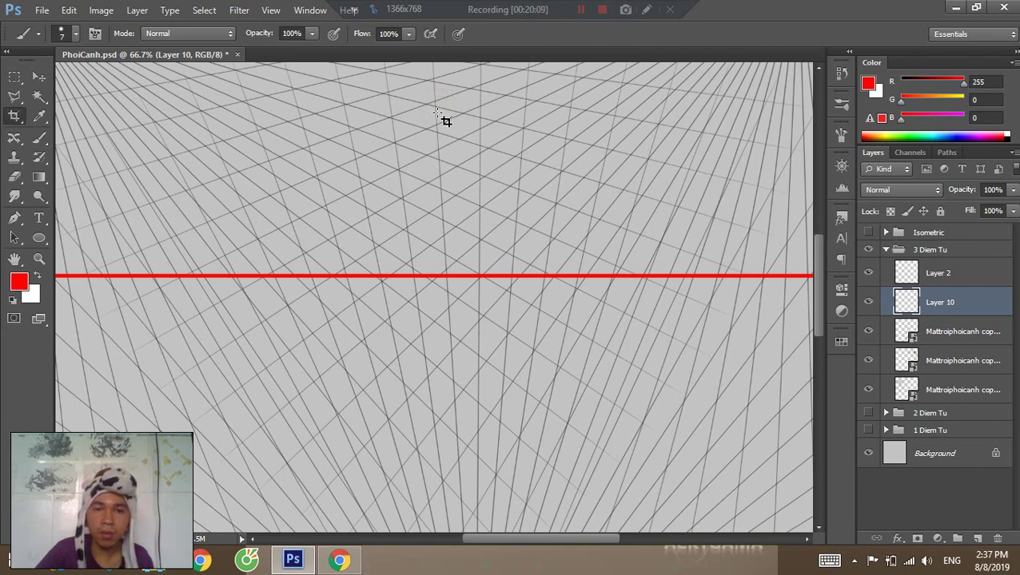
{"action": "left_click_drag", "start_coordinate": [441, 119], "coordinate": [435, 120]}
{"action": "left_click", "coordinate": [943, 336]}
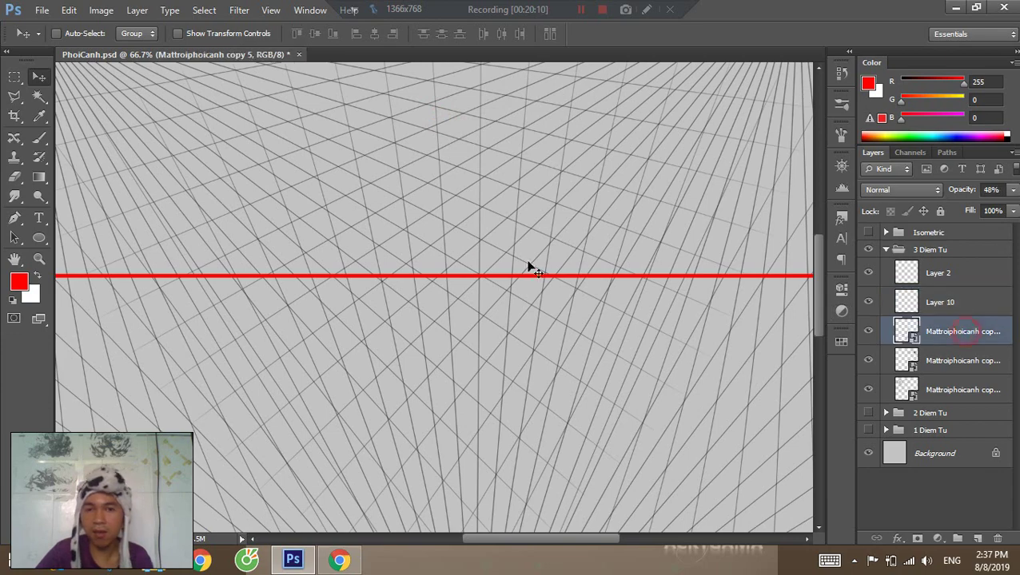
{"action": "left_click_drag", "start_coordinate": [529, 266], "coordinate": [458, 254]}
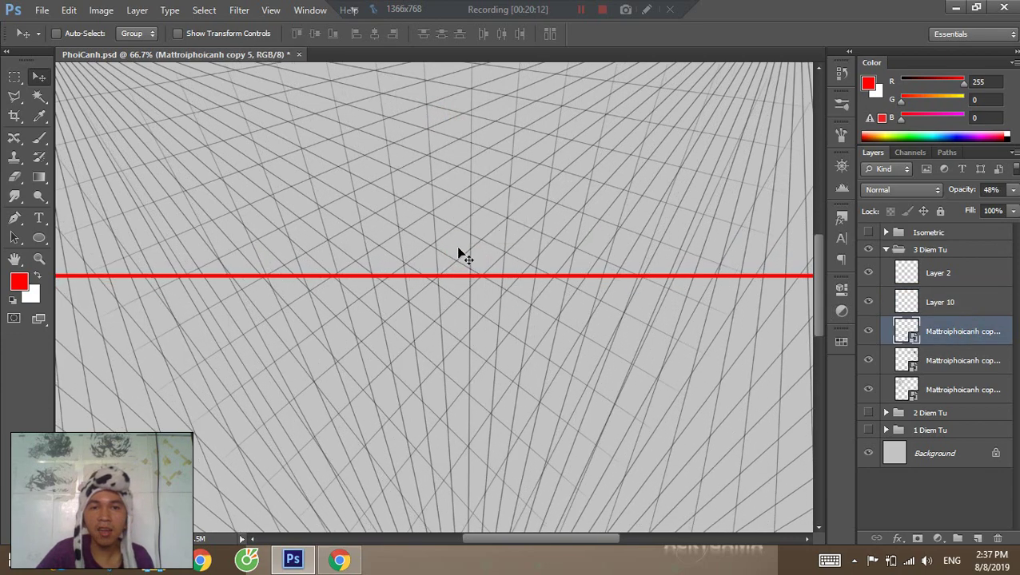
On Layer 10, draw the cube's front vertical edge in black along a guide line from the lower vanishing point.
{"action": "left_click", "coordinate": [928, 308]}
{"action": "key", "text": "b"}
{"action": "key", "text": "d"}
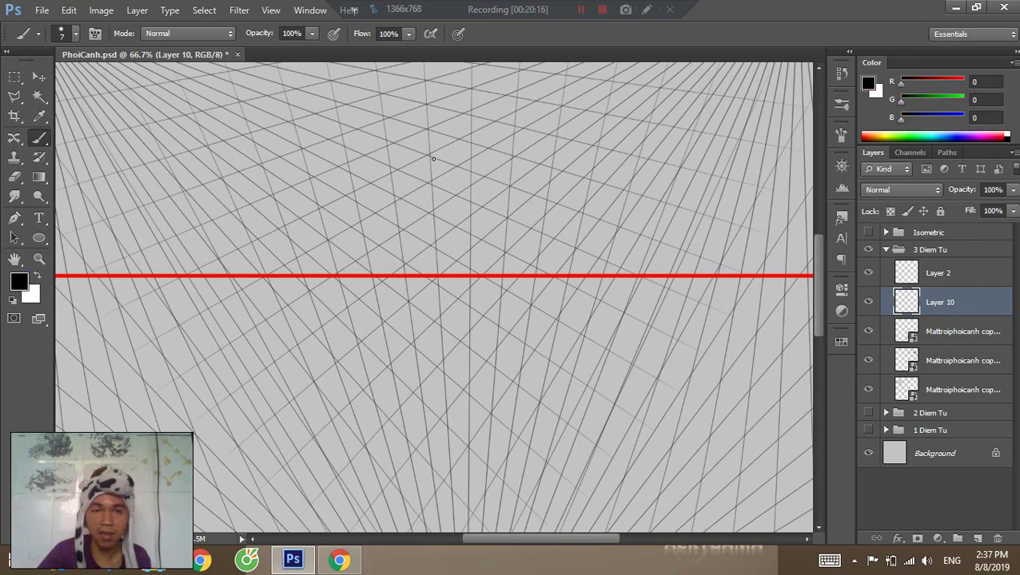
{"action": "left_click_drag", "start_coordinate": [462, 158], "coordinate": [568, 321]}
{"action": "left_click_drag", "start_coordinate": [402, 375], "coordinate": [408, 243]}
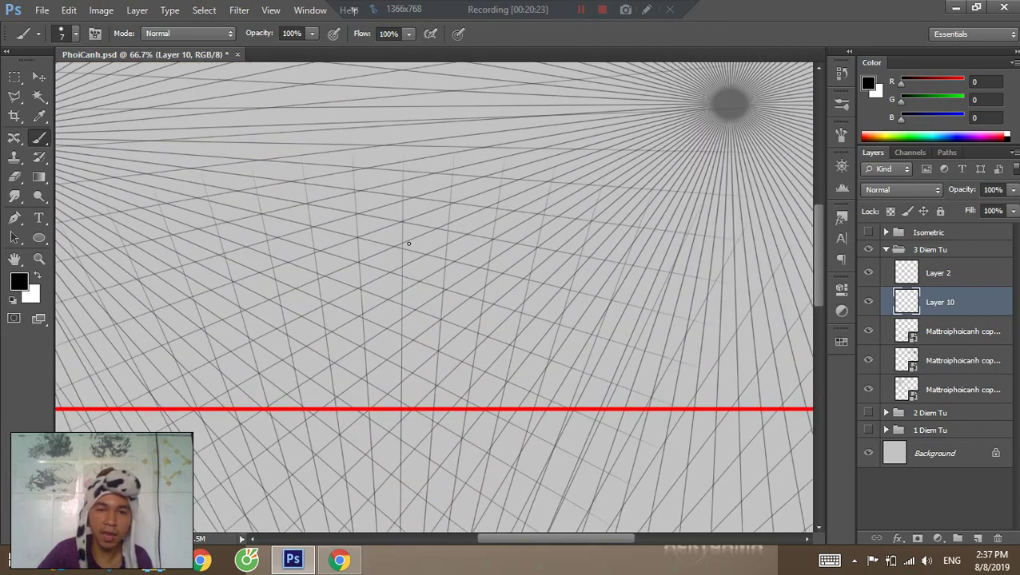
{"action": "left_click", "coordinate": [357, 237]}
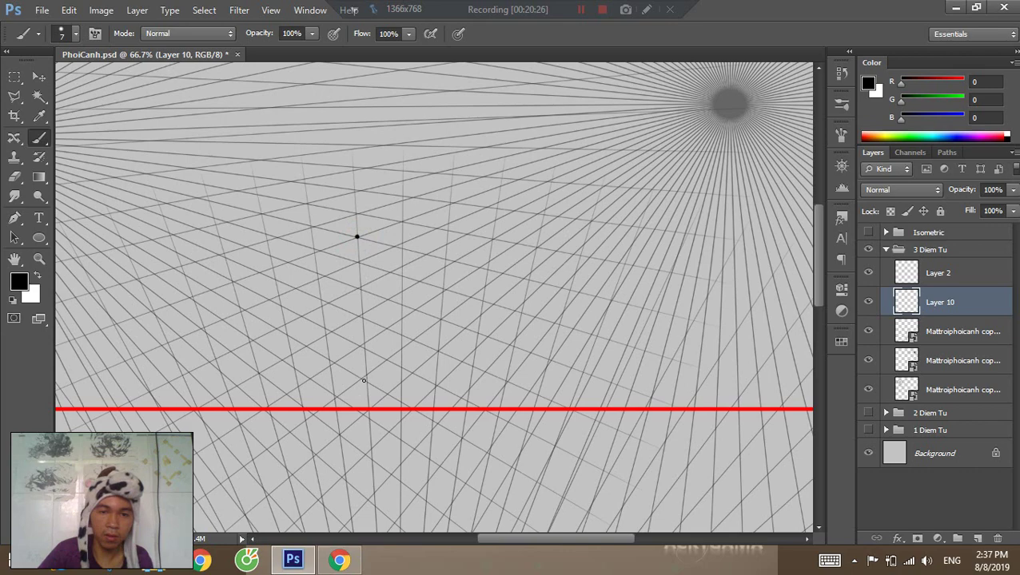
{"action": "left_click", "coordinate": [365, 376], "text": "shift"}
Draw the cube's two front top edges from the top of the front edge toward the right and left vanishing points.
{"action": "left_click_drag", "start_coordinate": [150, 385], "coordinate": [365, 335]}
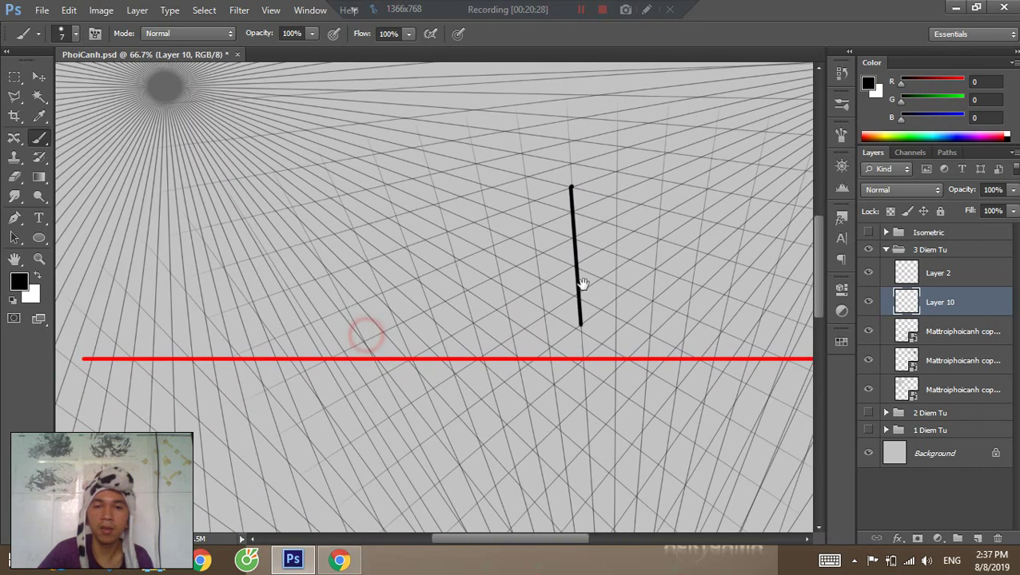
{"action": "left_click_drag", "start_coordinate": [640, 214], "coordinate": [540, 274]}
{"action": "left_click_drag", "start_coordinate": [502, 308], "coordinate": [493, 380]}
{"action": "left_click", "coordinate": [464, 324]}
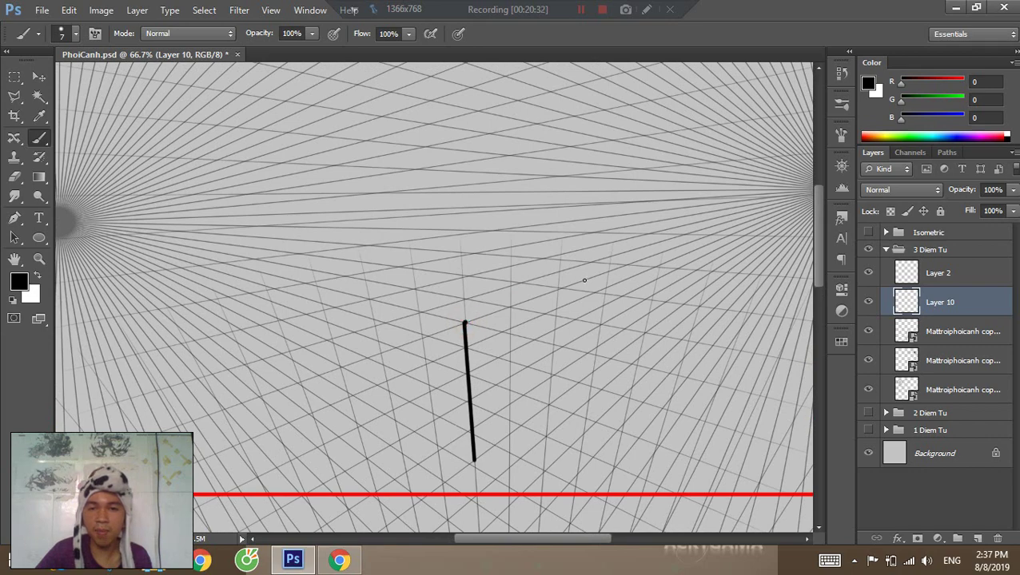
{"action": "left_click", "coordinate": [607, 272], "text": "shift"}
{"action": "left_click", "coordinate": [465, 323]}
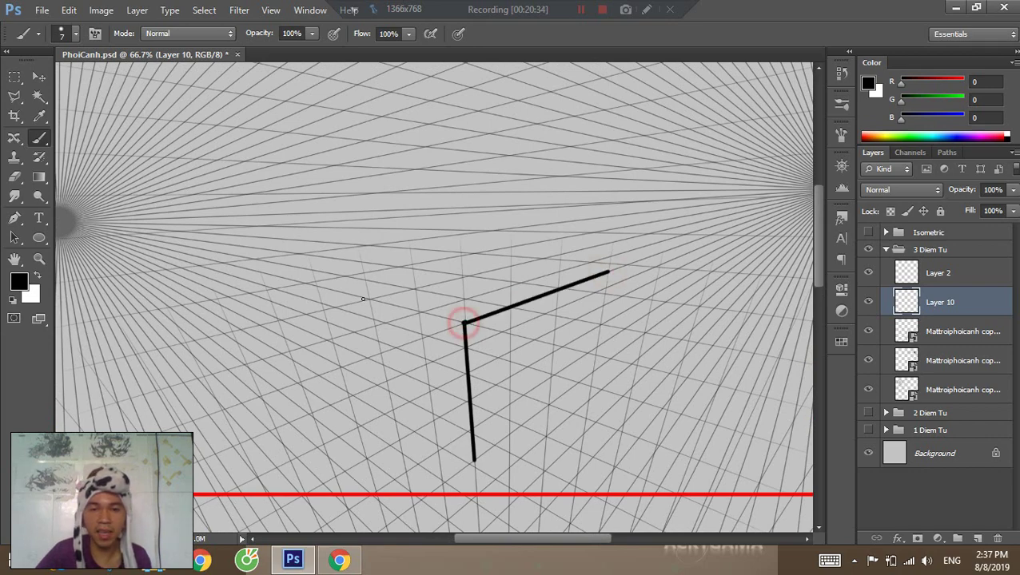
{"action": "left_click", "coordinate": [307, 285], "text": "shift"}
Draw the cube's right vertical edge down from the right top corner toward the lower vanishing point.
{"action": "left_click_drag", "start_coordinate": [505, 408], "coordinate": [521, 328]}
{"action": "left_click", "coordinate": [614, 186]}
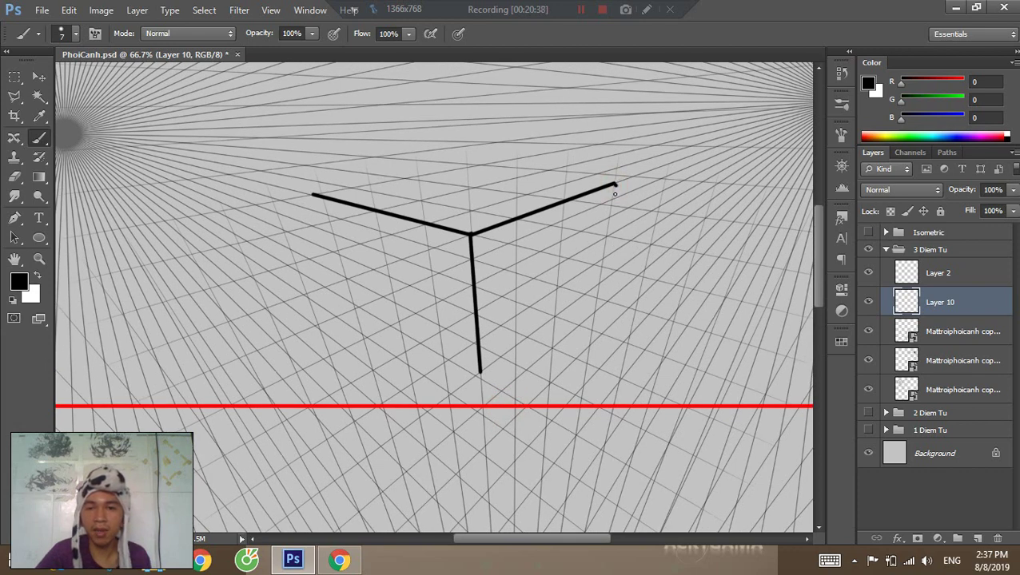
{"action": "left_click", "coordinate": [598, 282], "text": "shift"}
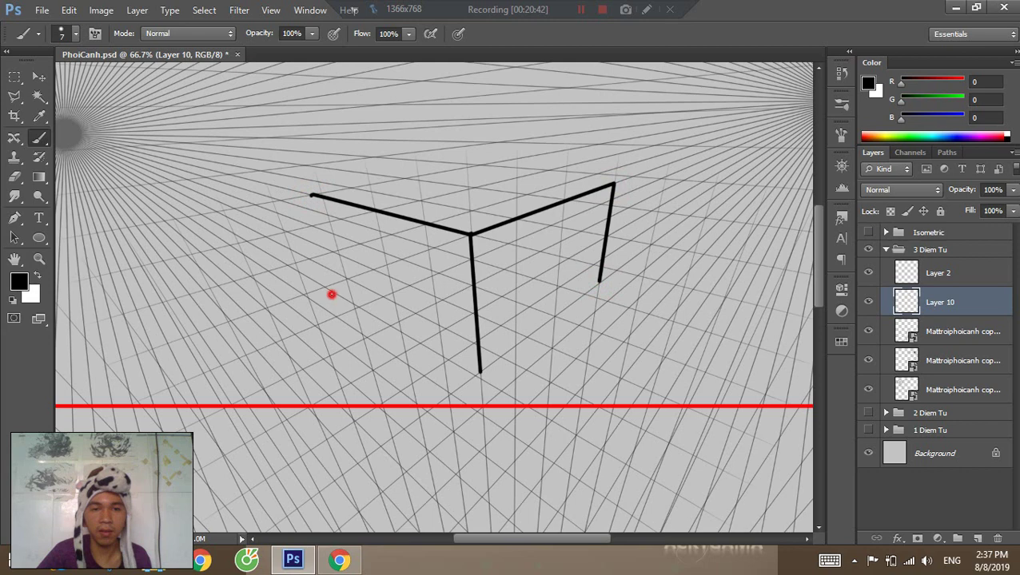
Draw the cube's left vertical edge down from the left top corner, redoing it until it follows the guide line.
{"action": "left_click", "coordinate": [331, 294], "text": "shift"}
{"action": "key", "text": "ctrl+z"}
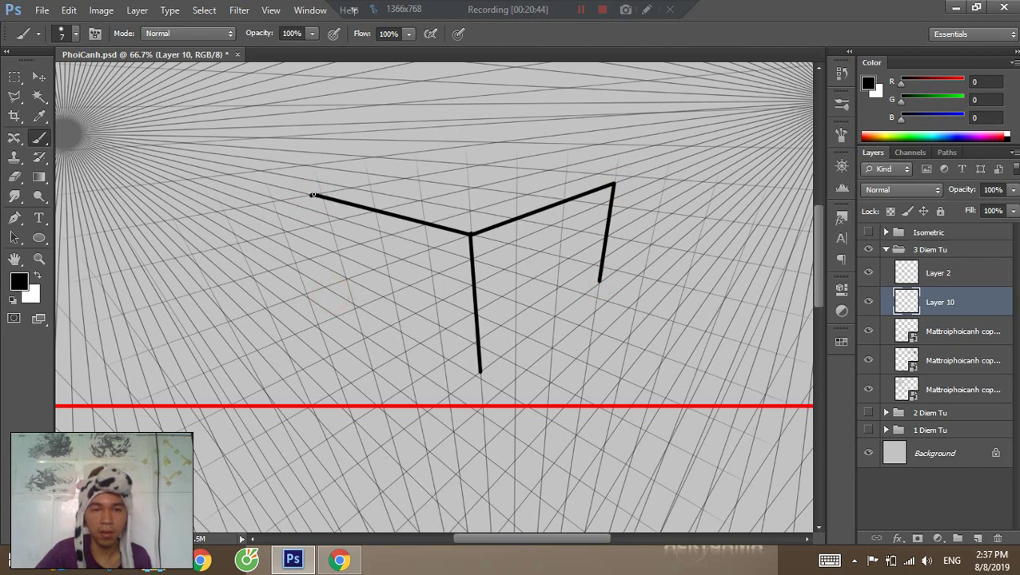
{"action": "left_click", "coordinate": [311, 195]}
{"action": "left_click", "coordinate": [341, 300], "text": "shift"}
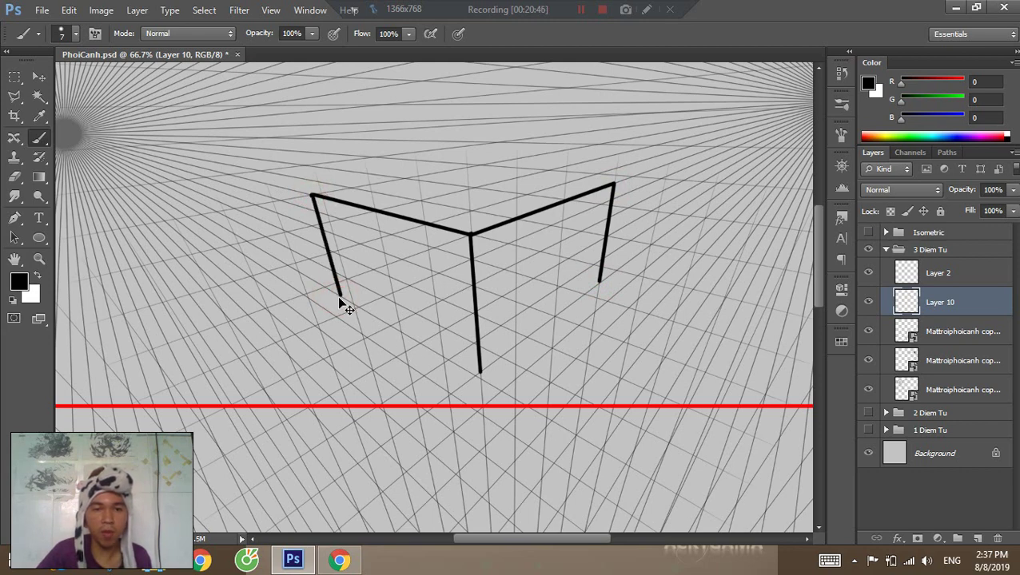
{"action": "key", "text": "ctrl+z"}
{"action": "left_click", "coordinate": [311, 196]}
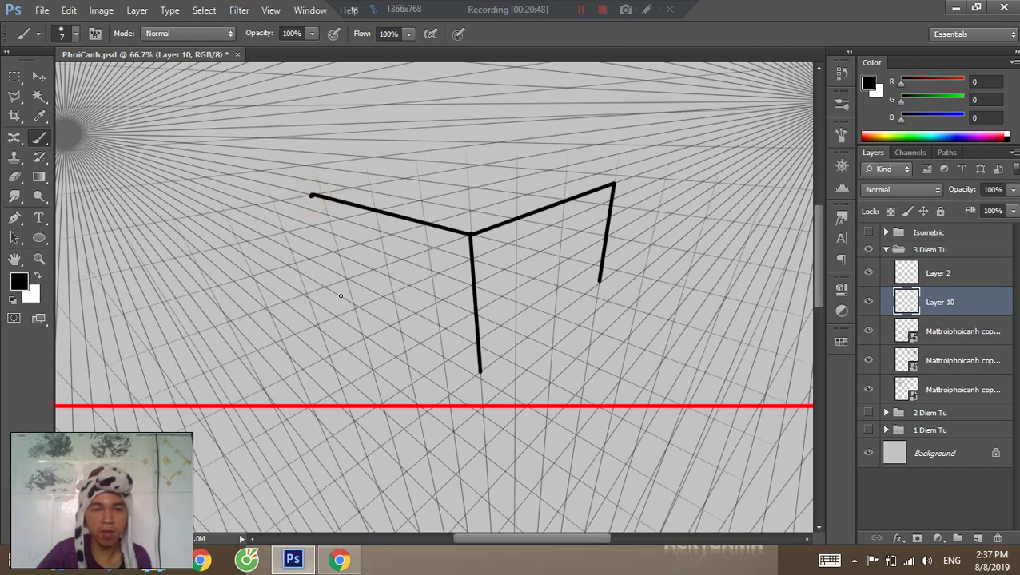
{"action": "left_click", "coordinate": [341, 297], "text": "shift"}
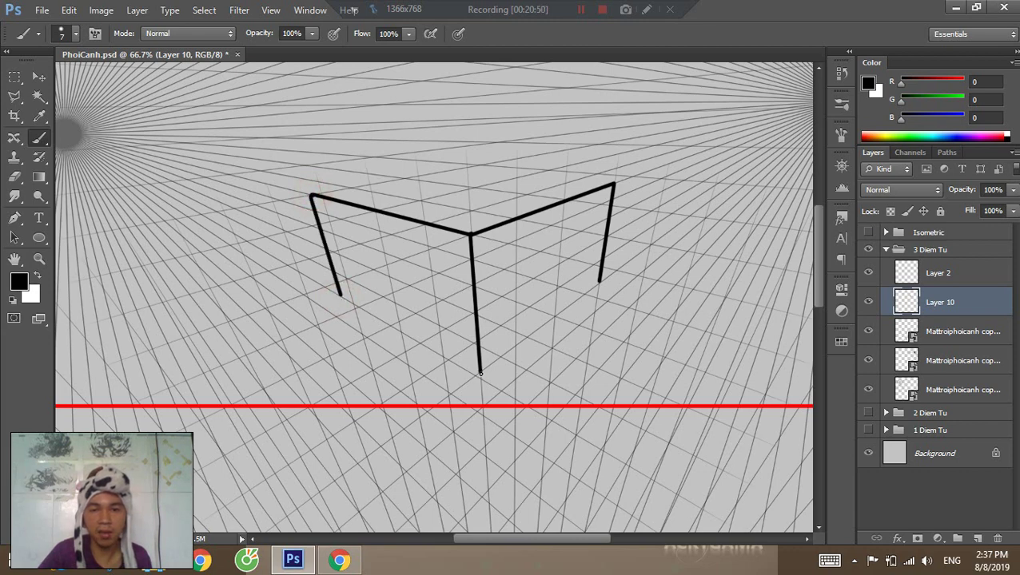
Draw the left face's bottom edge from the front bottom corner and erase the overshoot at the left bottom corner.
{"action": "left_click", "coordinate": [479, 372], "text": "shift"}
{"action": "key", "text": "ctrl+z"}
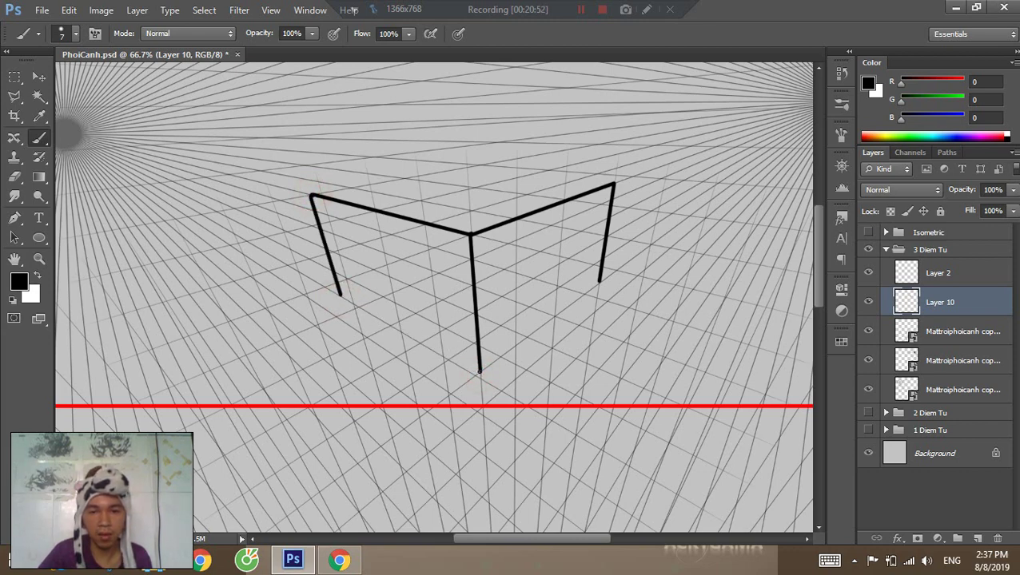
{"action": "left_click", "coordinate": [479, 371]}
{"action": "left_click", "coordinate": [339, 294], "text": "shift"}
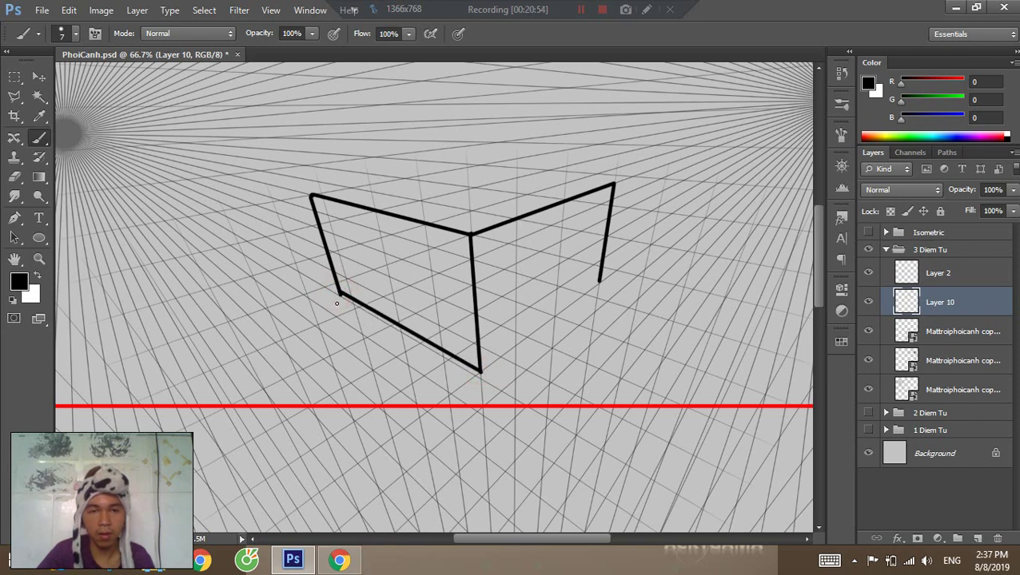
{"action": "key", "text": "e"}
{"action": "left_click", "coordinate": [334, 305]}
Draw the right face's bottom edge from the front bottom corner to the end of the right vertical edge.
{"action": "key", "text": "v"}
{"action": "key", "text": "b"}
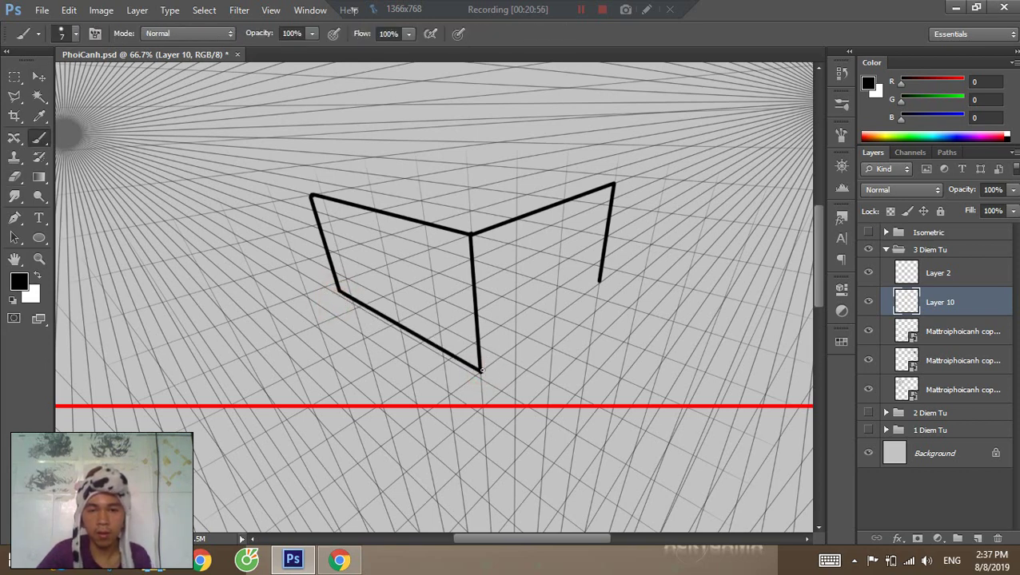
{"action": "left_click", "coordinate": [480, 371]}
{"action": "left_click", "coordinate": [599, 282], "text": "shift"}
{"action": "left_click_drag", "start_coordinate": [647, 223], "coordinate": [612, 278]}
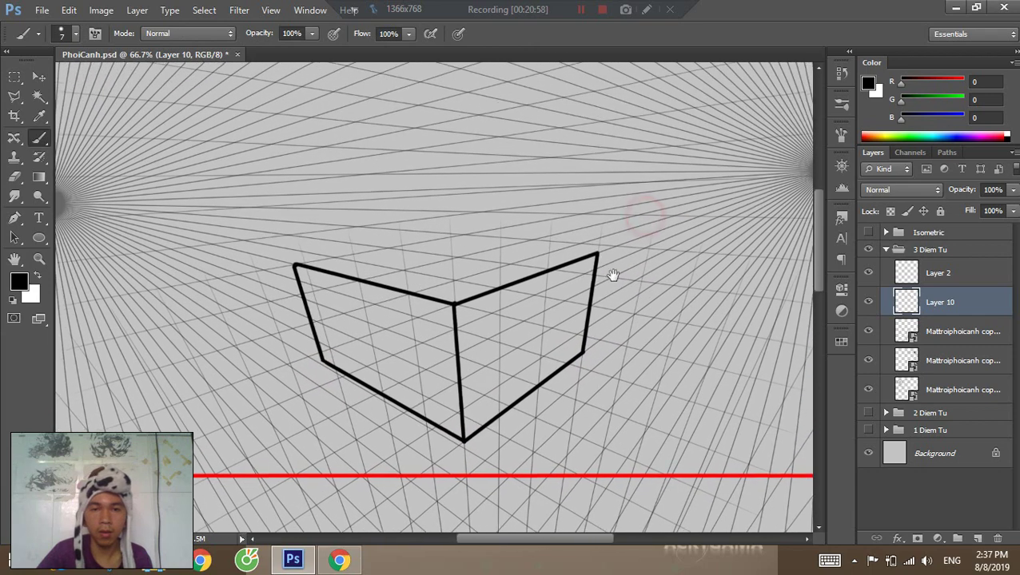
{"action": "left_click", "coordinate": [296, 261]}
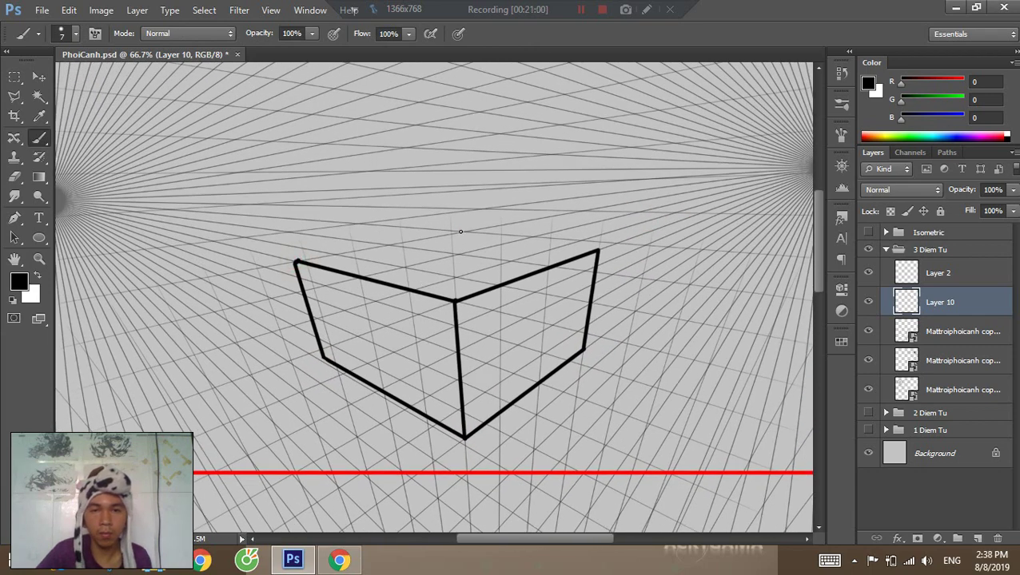
{"action": "left_click", "coordinate": [463, 231], "text": "shift"}
{"action": "key", "text": "ctrl+z"}
{"action": "left_click", "coordinate": [596, 249]}
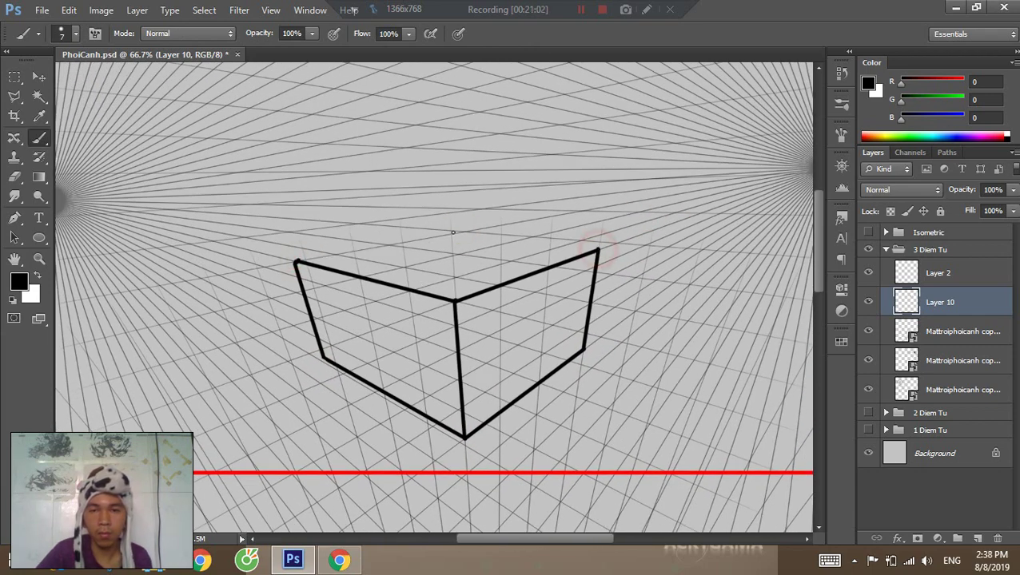
{"action": "left_click", "coordinate": [447, 233], "text": "shift"}
{"action": "key", "text": "ctrl+z"}
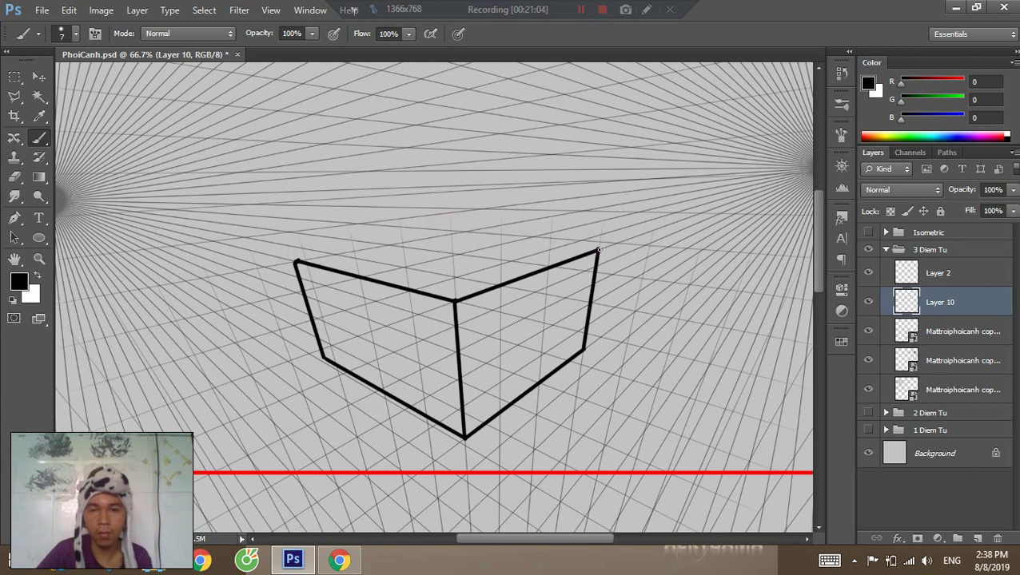
{"action": "left_click", "coordinate": [596, 249]}
{"action": "left_click", "coordinate": [446, 235], "text": "shift"}
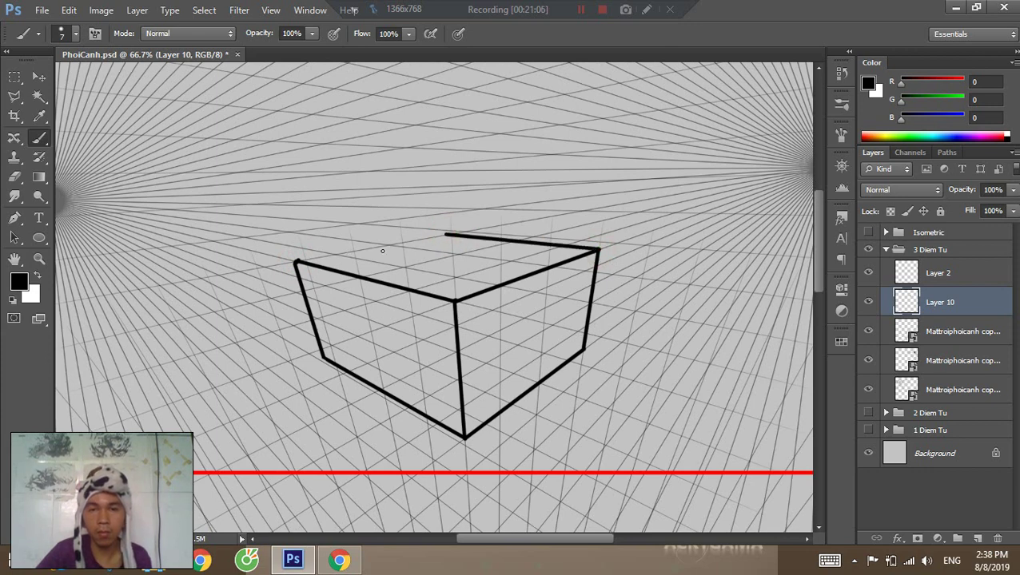
{"action": "key", "text": "ctrl+z"}
Draw the top face's two rear edges from the right and left top corners so that they meet at the back corner.
{"action": "left_click", "coordinate": [596, 249]}
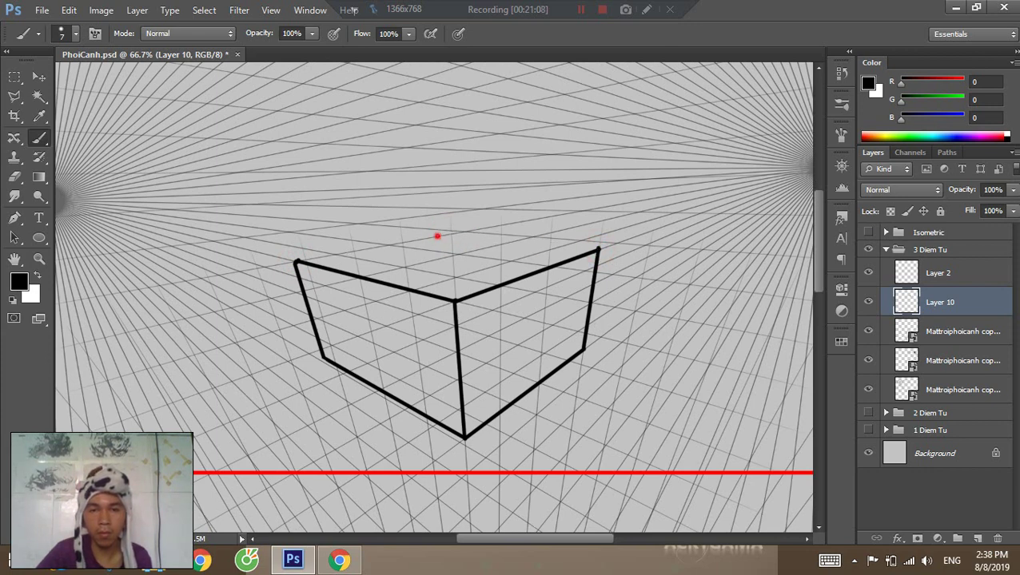
{"action": "left_click", "coordinate": [437, 235], "text": "shift"}
{"action": "left_click", "coordinate": [298, 262]}
{"action": "left_click", "coordinate": [438, 235], "text": "shift"}
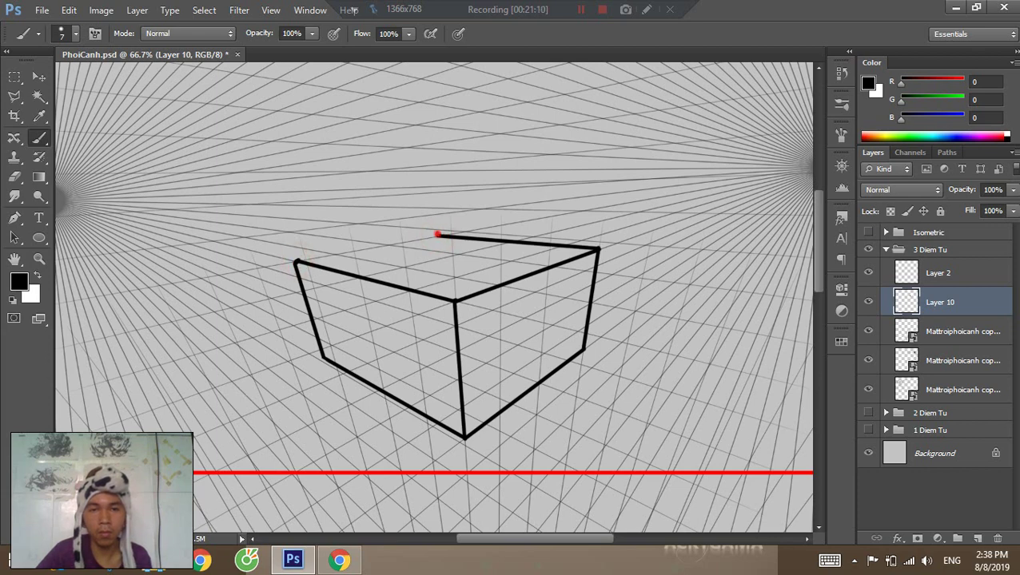
{"action": "key", "text": "ctrl+z"}
{"action": "left_click", "coordinate": [297, 262]}
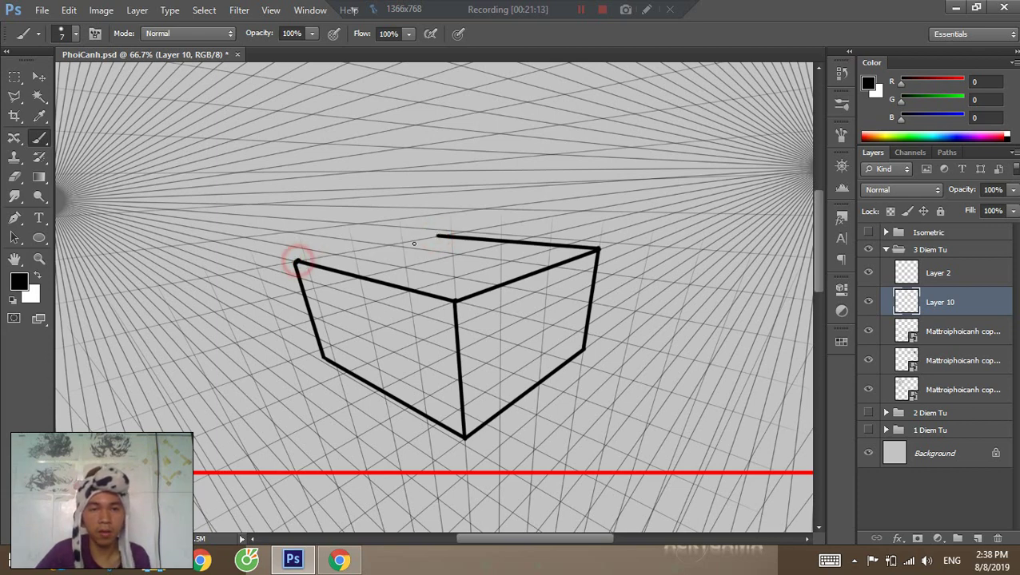
{"action": "left_click", "coordinate": [439, 235], "text": "shift"}
Hide the cube layer and the three guide layers in the 3 Diem Tu group, and add a new layer above them.
{"action": "key", "text": "z"}
{"action": "left_click_drag", "start_coordinate": [523, 272], "coordinate": [489, 257]}
{"action": "key", "text": "v"}
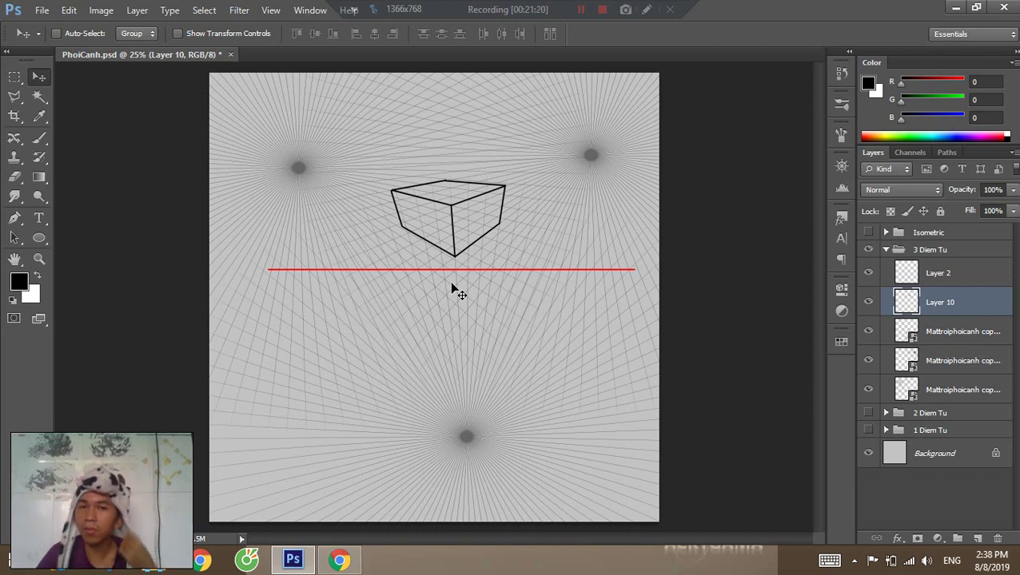
{"action": "left_click_drag", "start_coordinate": [873, 334], "coordinate": [872, 360]}
{"action": "left_click", "coordinate": [868, 301]}
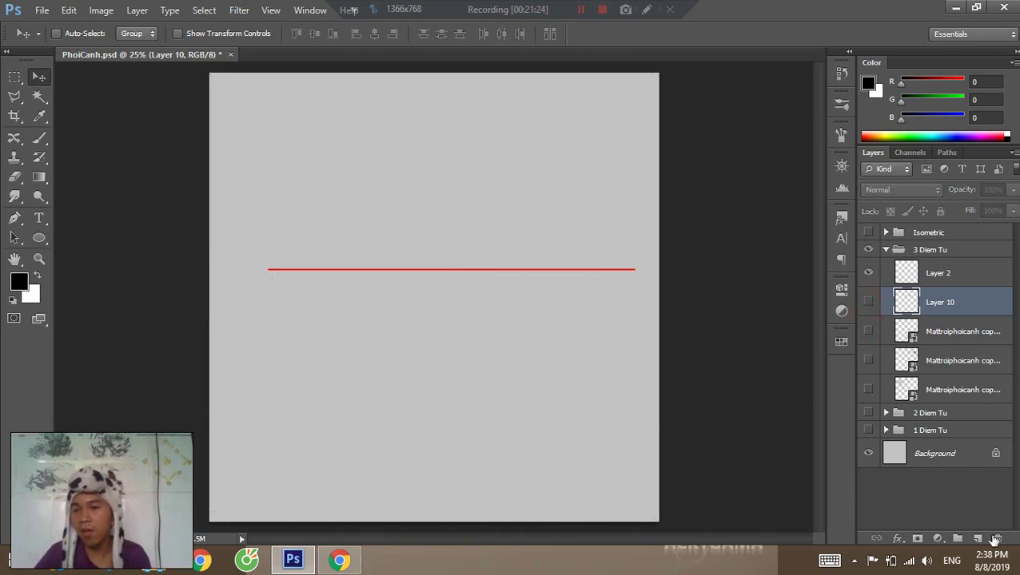
{"action": "left_click", "coordinate": [976, 539]}
Draw a vertical line crossing the red horizon line as the new cube's front edge, redoing it until it is straight.
{"action": "key", "text": "z"}
{"action": "left_click", "coordinate": [446, 204]}
{"action": "key", "text": "b"}
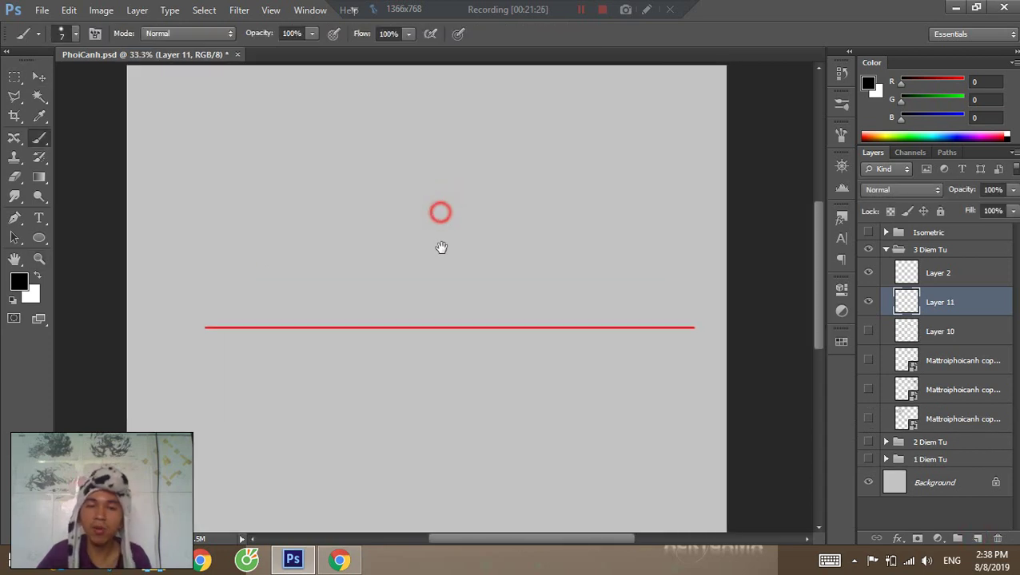
{"action": "left_click_drag", "start_coordinate": [446, 342], "coordinate": [450, 318]}
{"action": "left_click_drag", "start_coordinate": [451, 244], "coordinate": [457, 417]}
{"action": "key", "text": "ctrl+z"}
{"action": "key", "text": "ctrl+z"}
{"action": "left_click_drag", "start_coordinate": [465, 246], "coordinate": [462, 412]}
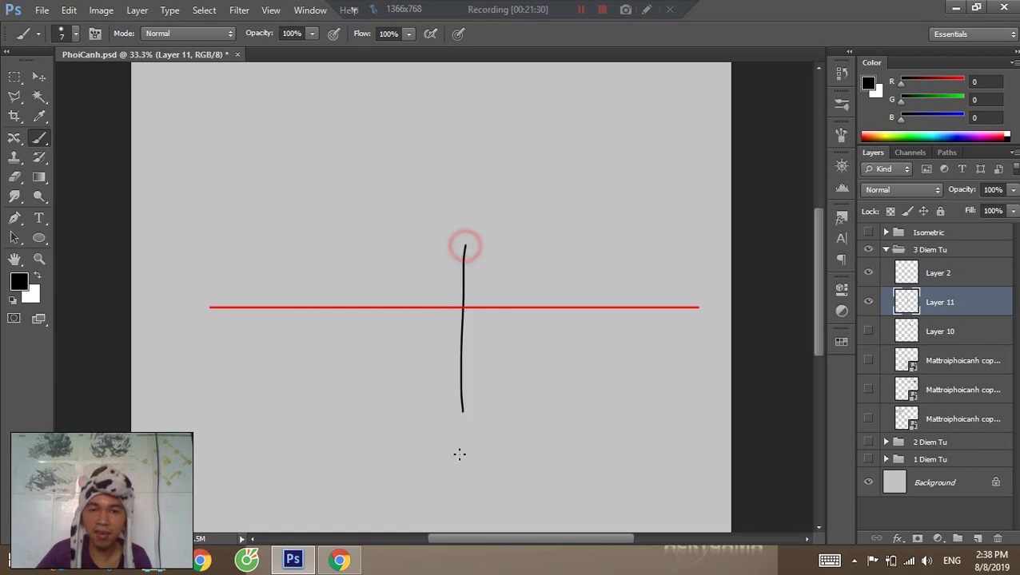
{"action": "key", "text": "ctrl+z"}
{"action": "mouse_move", "coordinate": [455, 251]}
{"action": "left_mouse_down"}
{"action": "mouse_move", "coordinate": [454, 420]}
{"action": "mouse_move", "coordinate": [502, 311]}
{"action": "left_mouse_up"}
{"action": "key", "text": "ctrl+z"}
{"action": "left_click", "coordinate": [473, 471]}
Draw the top face's two front edges rising to the right and to the left from the top of the vertical line.
{"action": "left_click_drag", "start_coordinate": [513, 185], "coordinate": [497, 255]}
{"action": "mouse_move", "coordinate": [488, 194]}
{"action": "left_mouse_down"}
{"action": "mouse_move", "coordinate": [474, 255]}
{"action": "mouse_move", "coordinate": [570, 191]}
{"action": "left_mouse_up"}
{"action": "left_click_drag", "start_coordinate": [306, 189], "coordinate": [445, 261]}
{"action": "key", "text": "ctrl+z"}
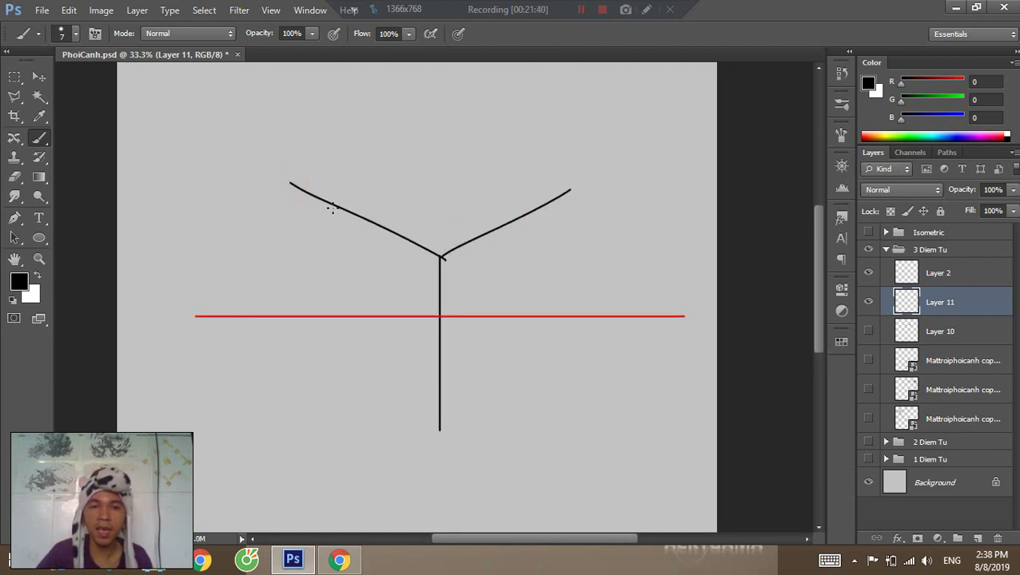
Draw the top face's two rear edges crossing each other behind the front corner, redoing strokes until the face looks right.
{"action": "left_click_drag", "start_coordinate": [330, 206], "coordinate": [563, 129]}
{"action": "key", "text": "ctrl+z"}
{"action": "left_click_drag", "start_coordinate": [327, 203], "coordinate": [562, 133]}
{"action": "key", "text": "ctrl+z"}
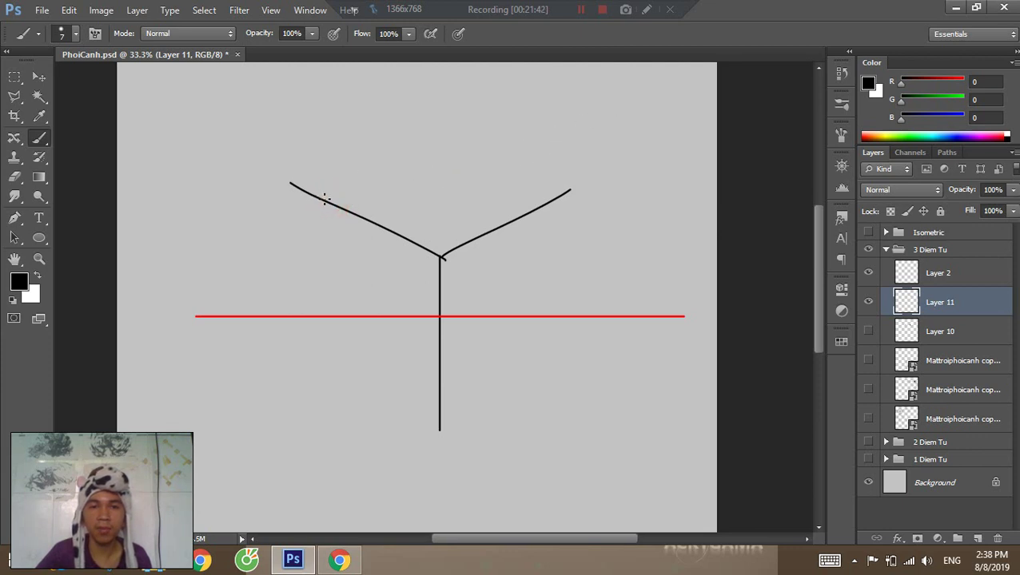
{"action": "left_click_drag", "start_coordinate": [326, 201], "coordinate": [540, 148]}
{"action": "mouse_move", "coordinate": [308, 156]}
{"action": "left_mouse_down"}
{"action": "mouse_move", "coordinate": [601, 221]}
{"action": "mouse_move", "coordinate": [588, 205]}
{"action": "left_mouse_up"}
{"action": "key", "text": "ctrl+z"}
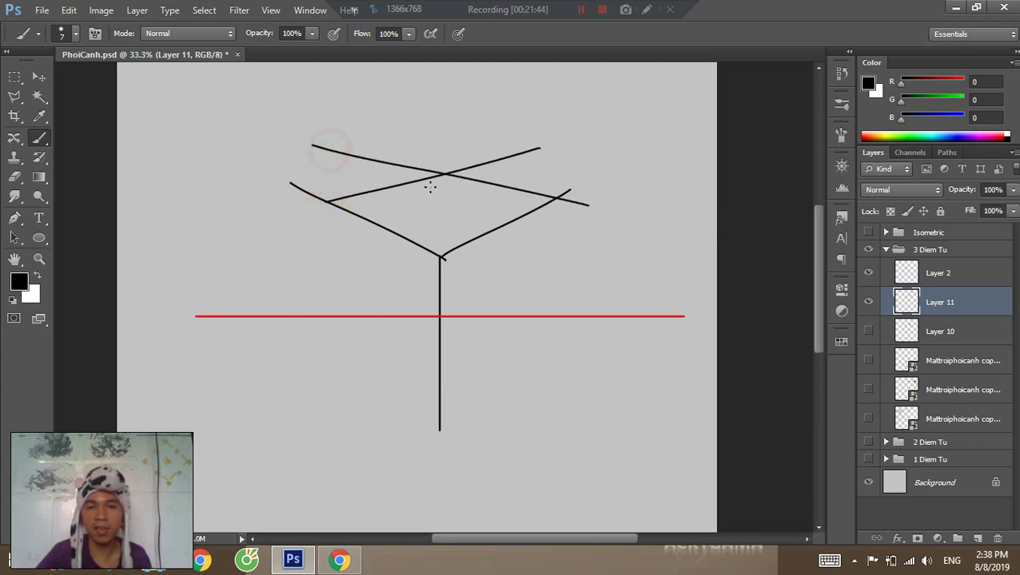
Draw the cube's right and left side edges down from the top corners, slanting inward toward a lower vanishing point.
{"action": "left_click_drag", "start_coordinate": [485, 333], "coordinate": [491, 254]}
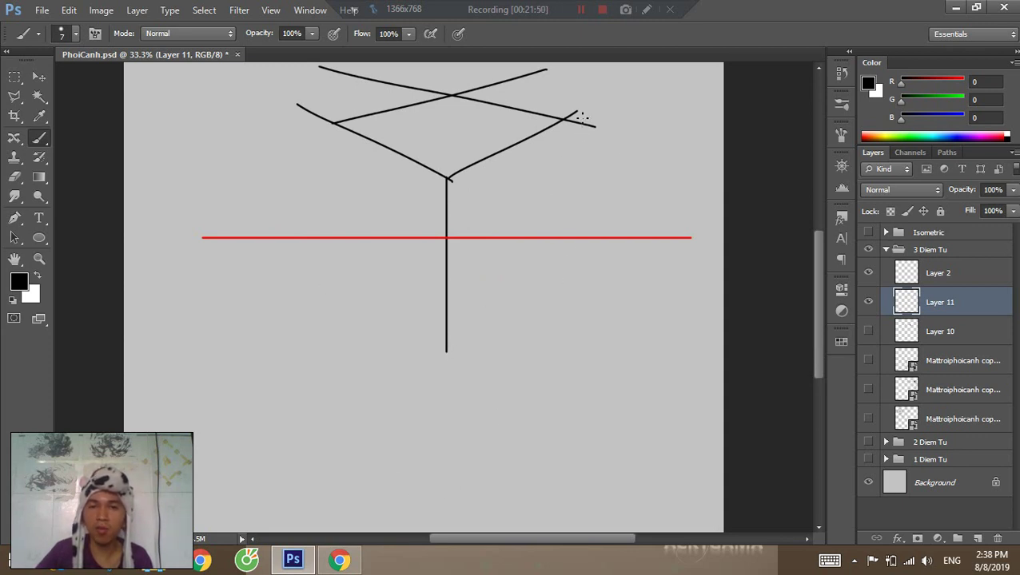
{"action": "left_click", "coordinate": [567, 116]}
{"action": "left_click", "coordinate": [522, 364], "text": "shift"}
{"action": "key", "text": "ctrl+z"}
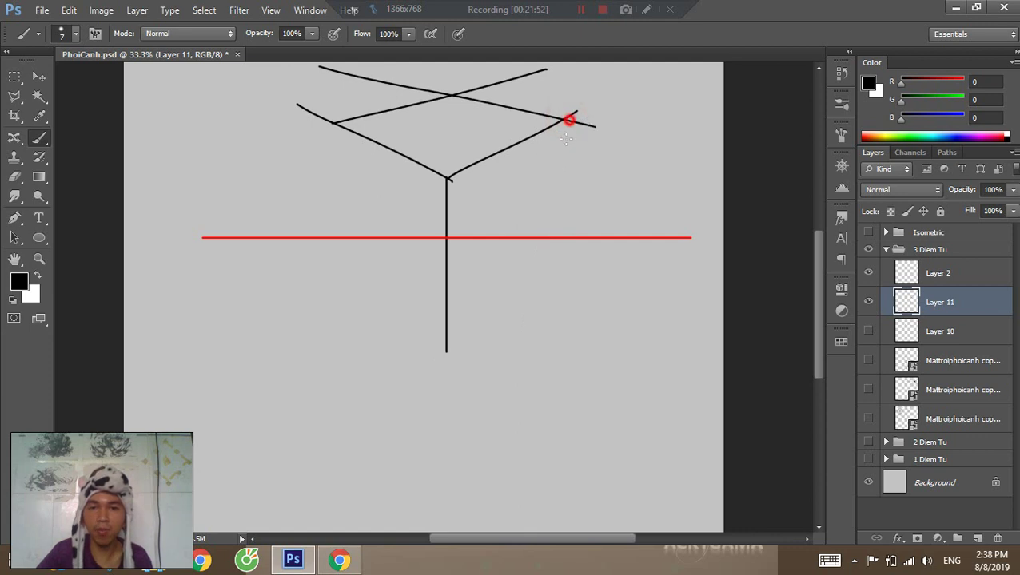
{"action": "left_click", "coordinate": [568, 118]}
{"action": "left_click", "coordinate": [530, 382], "text": "shift"}
{"action": "left_click", "coordinate": [332, 121]}
{"action": "left_click", "coordinate": [387, 360], "text": "shift"}
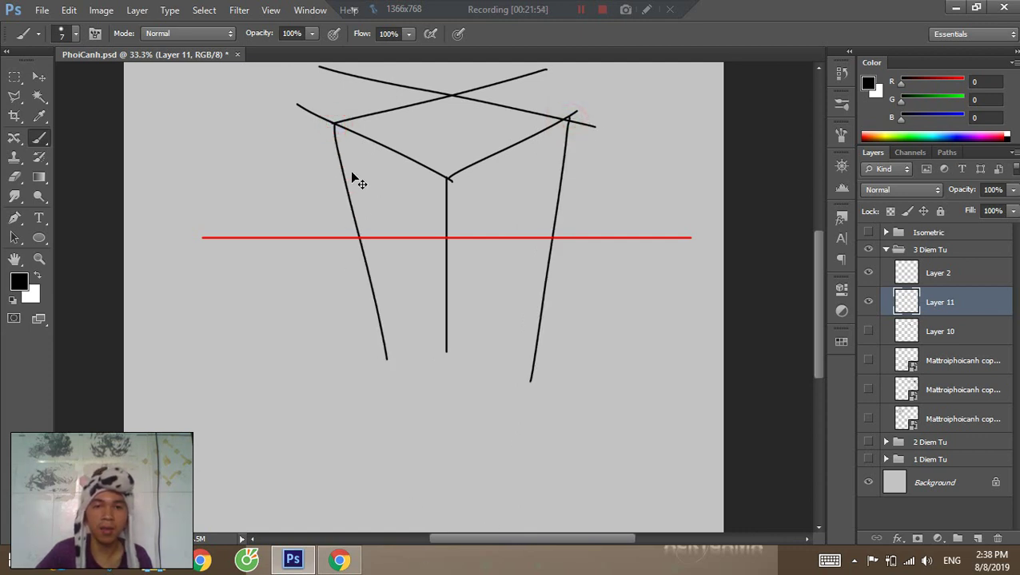
{"action": "key", "text": "ctrl+z"}
{"action": "left_click", "coordinate": [337, 125]}
{"action": "left_click", "coordinate": [368, 344], "text": "shift"}
Mark the bottom corner on the front edge and draw the left face's bottom edge through it, redoing the stroke until its slope fits.
{"action": "left_click_drag", "start_coordinate": [290, 209], "coordinate": [438, 295]}
{"action": "key", "text": "ctrl+z"}
{"action": "left_click_drag", "start_coordinate": [271, 135], "coordinate": [438, 342]}
{"action": "key", "text": "ctrl+z"}
{"action": "left_click", "coordinate": [442, 303]}
{"action": "left_click", "coordinate": [293, 196]}
{"action": "left_click", "coordinate": [472, 341], "text": "shift"}
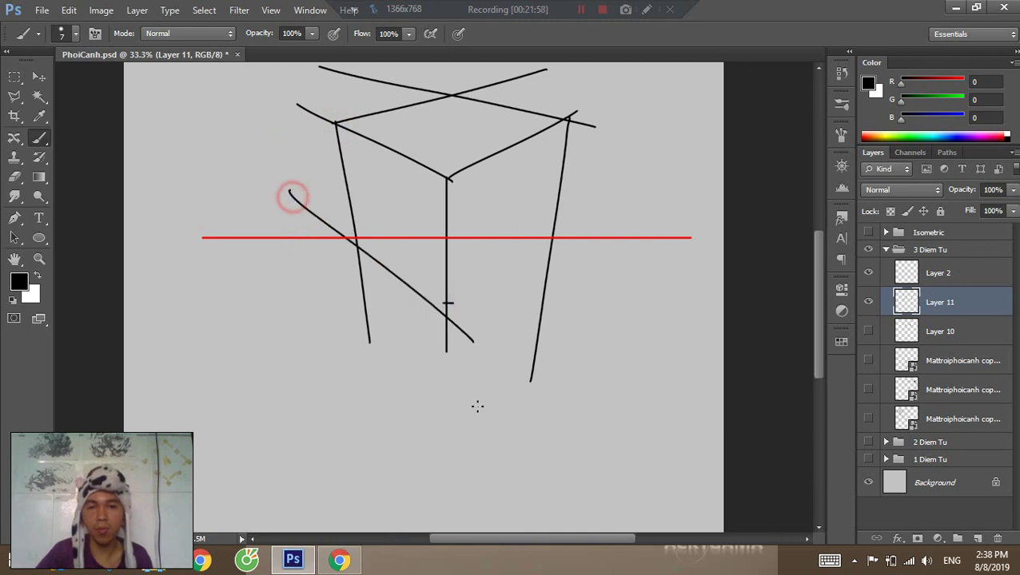
{"action": "key", "text": "ctrl+z"}
{"action": "left_click", "coordinate": [307, 184]}
{"action": "left_click", "coordinate": [462, 326], "text": "shift"}
{"action": "key", "text": "ctrl+z"}
{"action": "left_click_drag", "start_coordinate": [281, 167], "coordinate": [473, 323]}
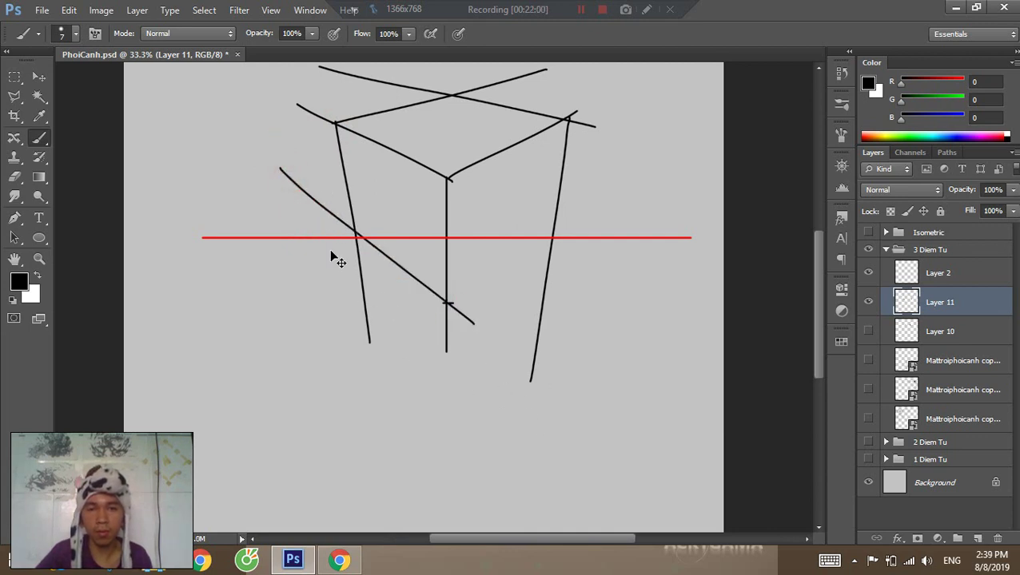
{"action": "key", "text": "ctrl+z"}
{"action": "left_click_drag", "start_coordinate": [289, 185], "coordinate": [474, 312]}
{"action": "key", "text": "ctrl+z"}
{"action": "left_click_drag", "start_coordinate": [287, 173], "coordinate": [469, 330]}
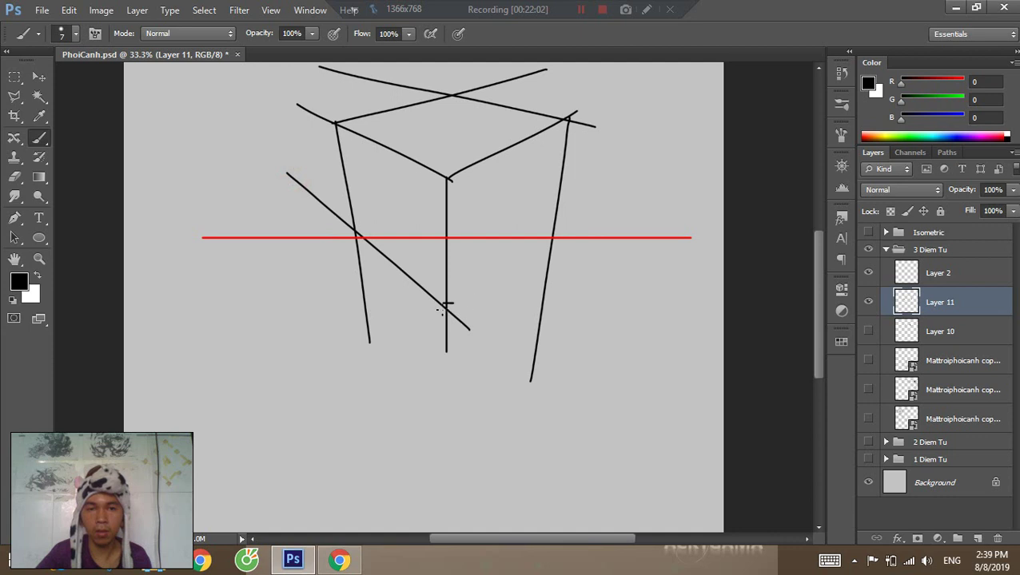
Draw the right face's bottom edge from the front bottom corner up across the right side edge.
{"action": "left_click", "coordinate": [445, 307]}
{"action": "left_click", "coordinate": [606, 224], "text": "shift"}
{"action": "key", "text": "ctrl+z"}
{"action": "left_click", "coordinate": [444, 307]}
{"action": "left_click", "coordinate": [653, 169], "text": "shift"}
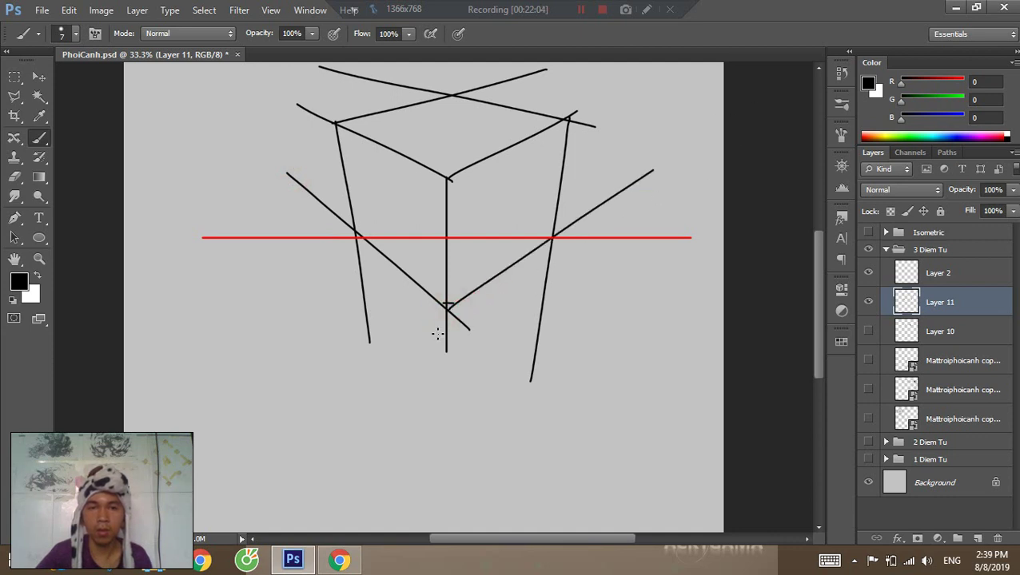
Erase the line ends overshooting the cube's bottom corners and its left top corner.
{"action": "key", "text": "e"}
{"action": "mouse_move", "coordinate": [639, 177]}
{"action": "left_mouse_down"}
{"action": "mouse_move", "coordinate": [667, 158]}
{"action": "mouse_move", "coordinate": [573, 225]}
{"action": "mouse_move", "coordinate": [504, 405]}
{"action": "mouse_move", "coordinate": [540, 311]}
{"action": "left_mouse_up"}
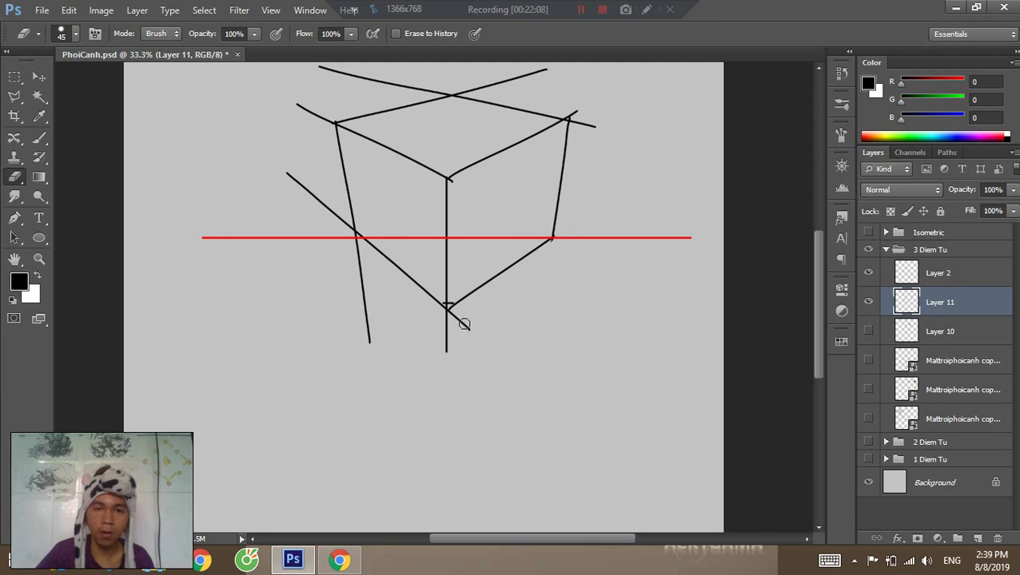
{"action": "mouse_move", "coordinate": [370, 345]}
{"action": "left_mouse_down"}
{"action": "mouse_move", "coordinate": [387, 359]}
{"action": "mouse_move", "coordinate": [348, 245]}
{"action": "mouse_move", "coordinate": [359, 259]}
{"action": "left_mouse_up"}
{"action": "left_click_drag", "start_coordinate": [297, 175], "coordinate": [323, 203]}
{"action": "mouse_move", "coordinate": [322, 203]}
{"action": "left_mouse_down"}
{"action": "mouse_move", "coordinate": [282, 169]}
{"action": "mouse_move", "coordinate": [278, 263]}
{"action": "left_mouse_up"}
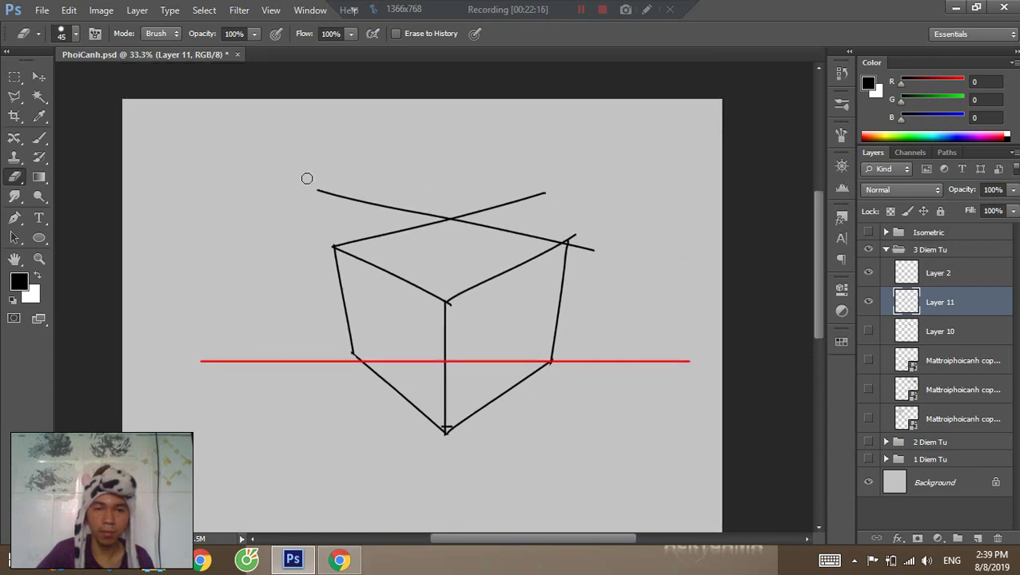
Erase the line ends overshooting the rear and right top corners, and save the document.
{"action": "mouse_move", "coordinate": [307, 178]}
{"action": "left_mouse_down"}
{"action": "mouse_move", "coordinate": [370, 201]}
{"action": "mouse_move", "coordinate": [347, 199]}
{"action": "mouse_move", "coordinate": [435, 214]}
{"action": "mouse_move", "coordinate": [530, 193]}
{"action": "mouse_move", "coordinate": [460, 212]}
{"action": "left_mouse_up"}
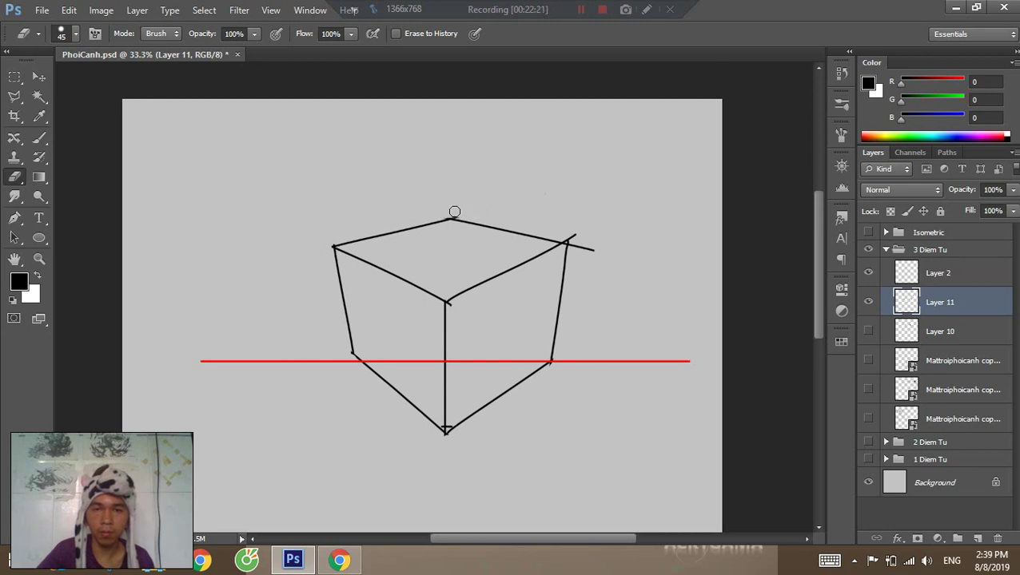
{"action": "left_click_drag", "start_coordinate": [601, 244], "coordinate": [575, 240]}
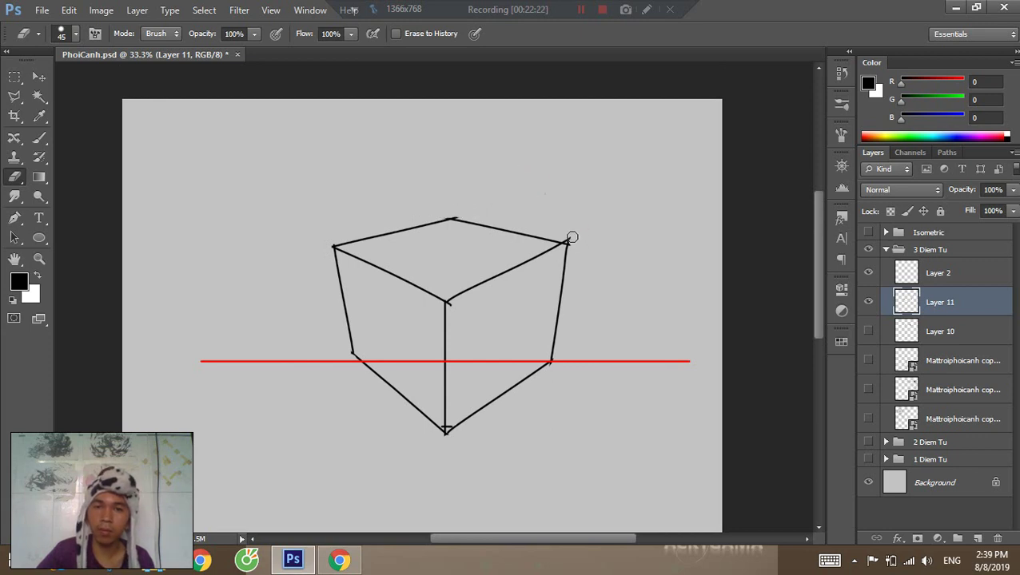
{"action": "key", "text": "ctrl+space"}
{"action": "mouse_move", "coordinate": [617, 274]}
{"action": "left_mouse_down"}
{"action": "mouse_move", "coordinate": [526, 246]}
{"action": "mouse_move", "coordinate": [540, 264]}
{"action": "left_mouse_up"}
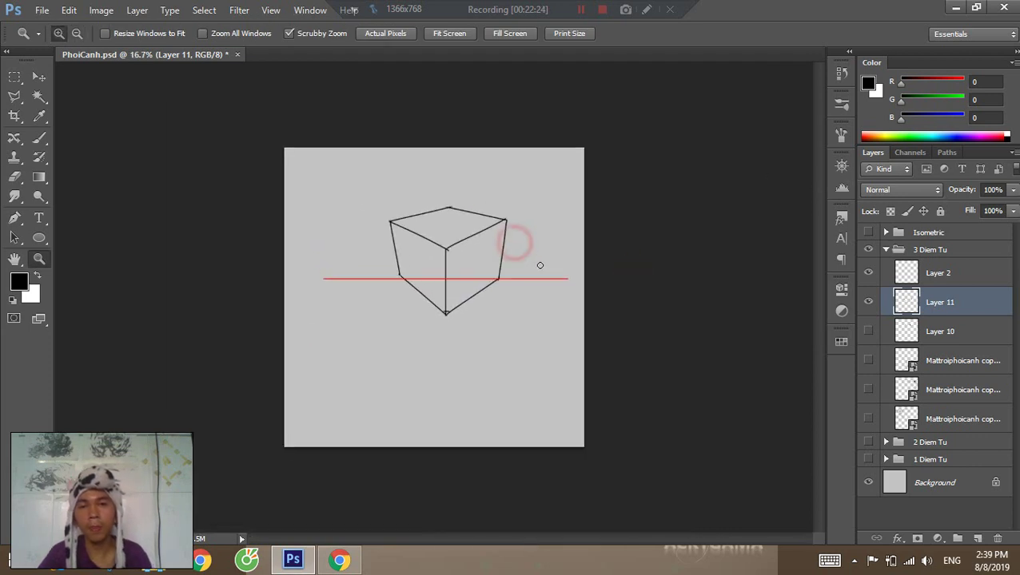
{"action": "key", "text": "ctrl+s"}
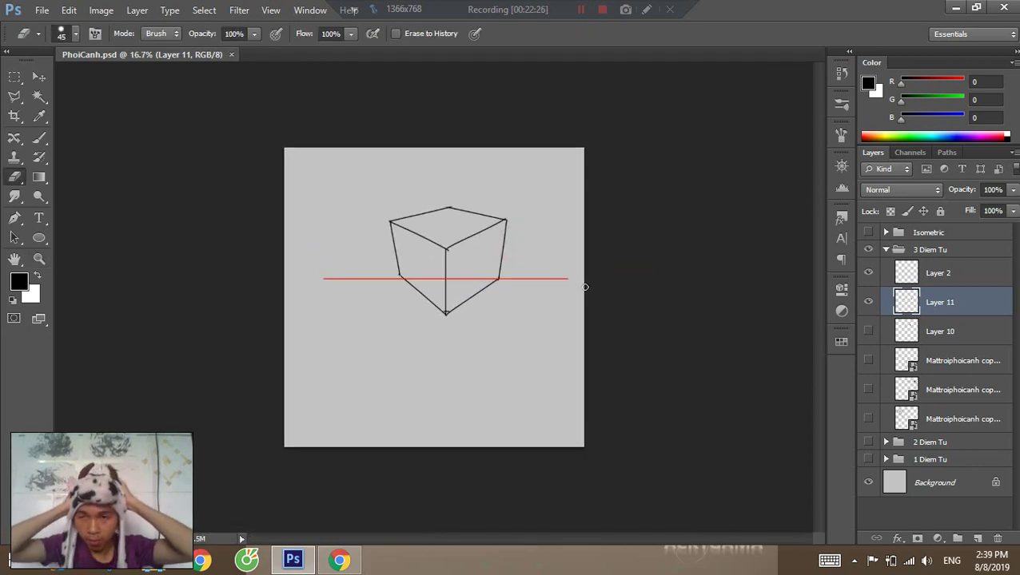
Erase the leftover stroke end at the cube's front top corner.
{"action": "key", "text": "ctrl+space"}
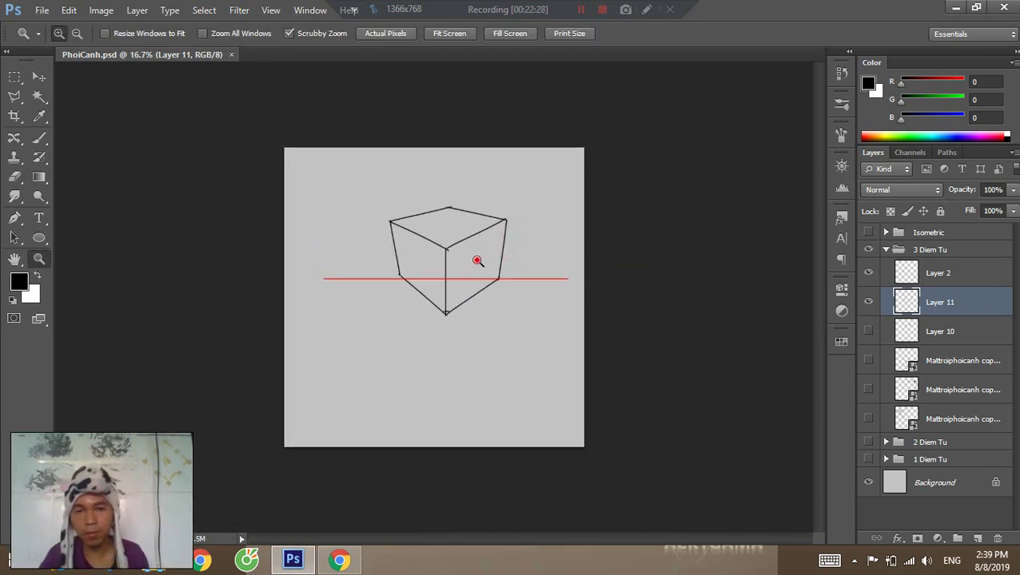
{"action": "left_click", "coordinate": [478, 262]}
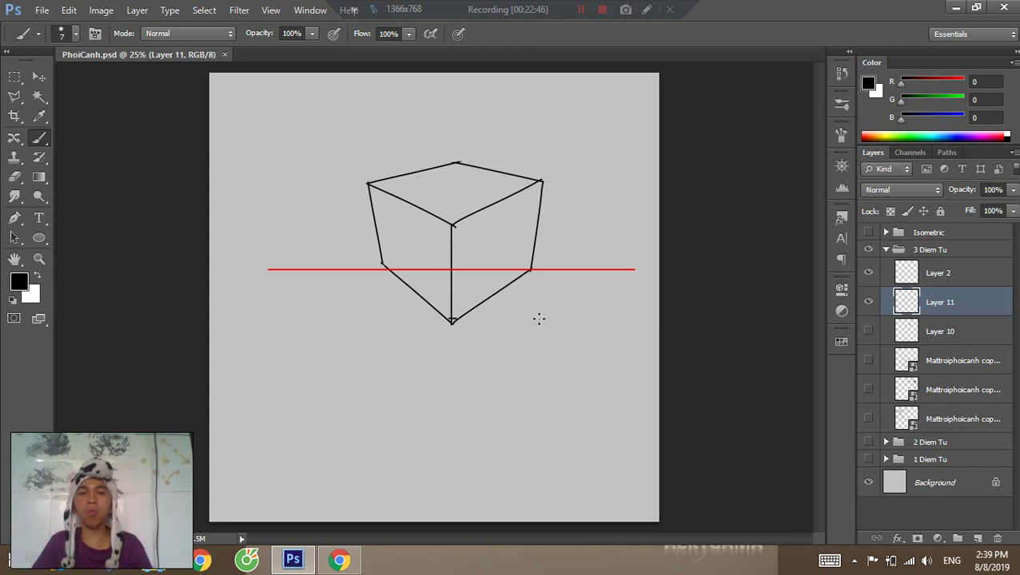
{"action": "key", "text": "z"}
{"action": "left_click", "coordinate": [481, 230]}
{"action": "key", "text": "e"}
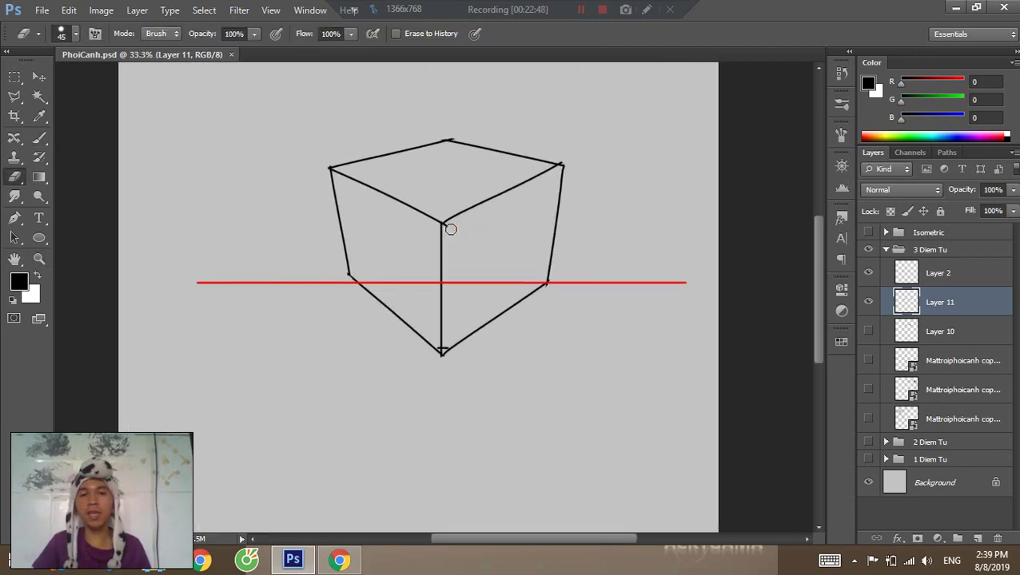
{"action": "key", "text": "b"}
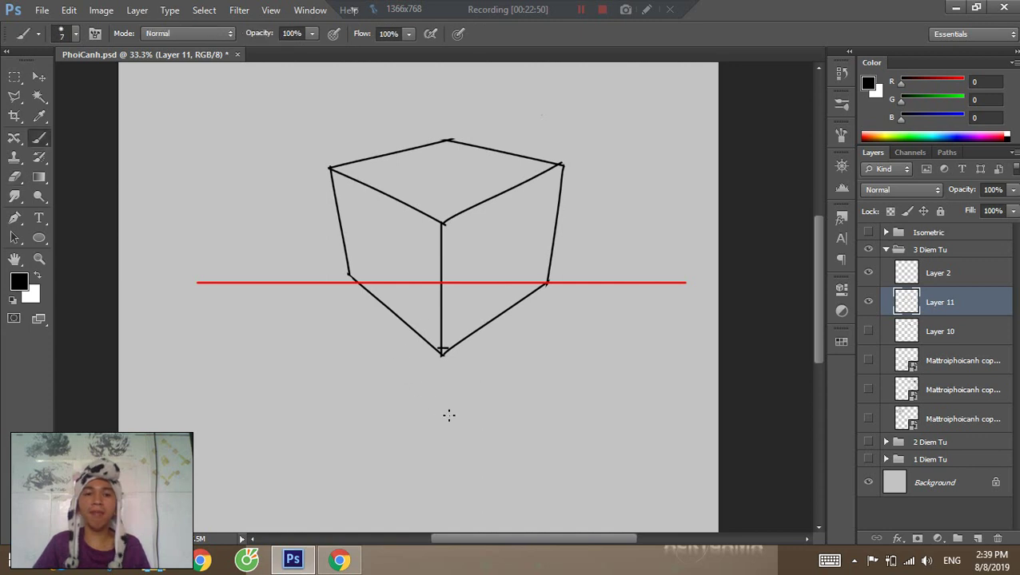
{"action": "left_click_drag", "start_coordinate": [444, 432], "coordinate": [456, 357]}
{"action": "left_click_drag", "start_coordinate": [332, 313], "coordinate": [470, 387]}
{"action": "key", "text": "ctrl+z"}
{"action": "key", "text": "ctrl+z"}
{"action": "mouse_move", "coordinate": [328, 306]}
{"action": "left_mouse_down"}
{"action": "mouse_move", "coordinate": [483, 388]}
{"action": "mouse_move", "coordinate": [646, 289]}
{"action": "left_mouse_up"}
{"action": "key", "text": "ctrl+z"}
{"action": "left_click_drag", "start_coordinate": [485, 389], "coordinate": [603, 313]}
{"action": "left_click_drag", "start_coordinate": [381, 273], "coordinate": [328, 312]}
{"action": "key", "text": "ctrl+z"}
{"action": "left_click_drag", "start_coordinate": [396, 265], "coordinate": [322, 323]}
{"action": "left_click_drag", "start_coordinate": [391, 267], "coordinate": [587, 311]}
{"action": "key", "text": "ctrl+alt+z"}
{"action": "key", "text": "ctrl+alt+z"}
{"action": "key", "text": "ctrl+alt+z"}
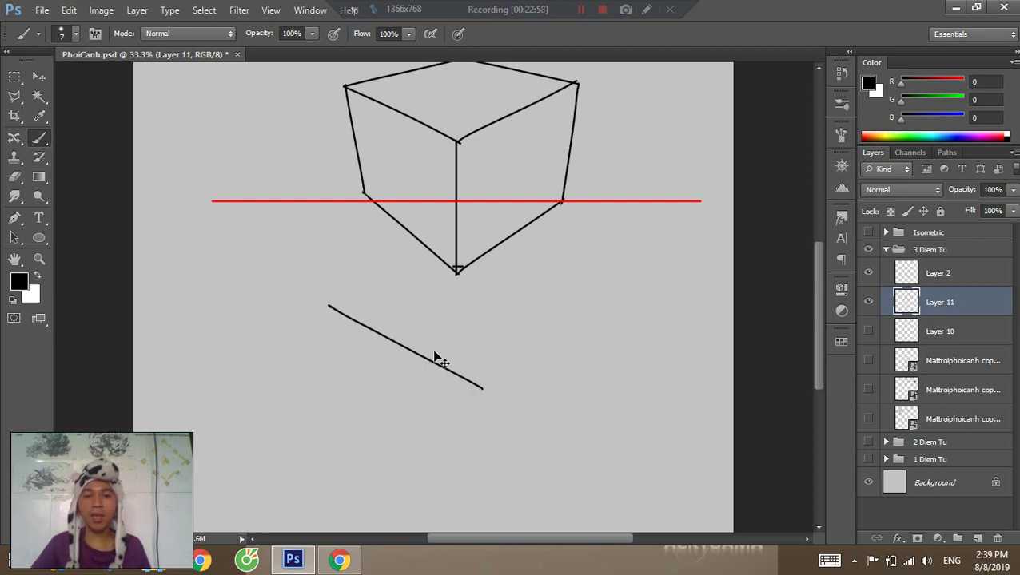
{"action": "key", "text": "ctrl+alt+z"}
Sketch the diamond-shaped top face of a second cube below the first one, redoing strokes that miss the corners.
{"action": "left_click", "coordinate": [381, 364]}
{"action": "left_click_drag", "start_coordinate": [426, 398], "coordinate": [434, 284]}
{"action": "mouse_move", "coordinate": [357, 233]}
{"action": "left_mouse_down"}
{"action": "mouse_move", "coordinate": [504, 319]}
{"action": "mouse_move", "coordinate": [643, 212]}
{"action": "left_mouse_up"}
{"action": "left_click_drag", "start_coordinate": [450, 194], "coordinate": [369, 238]}
{"action": "key", "text": "ctrl+alt+z"}
{"action": "mouse_move", "coordinate": [510, 166]}
{"action": "left_mouse_down"}
{"action": "mouse_move", "coordinate": [372, 248]}
{"action": "mouse_move", "coordinate": [677, 224]}
{"action": "left_mouse_up"}
{"action": "key", "text": "ctrl+alt+z"}
Draw the second cube's right, front and left vertical edges down from the corners of its top face.
{"action": "mouse_move", "coordinate": [479, 164]}
{"action": "left_mouse_down"}
{"action": "mouse_move", "coordinate": [641, 226]}
{"action": "mouse_move", "coordinate": [635, 400]}
{"action": "left_mouse_up"}
{"action": "key", "text": "ctrl+alt+z"}
{"action": "left_click_drag", "start_coordinate": [505, 323], "coordinate": [508, 421]}
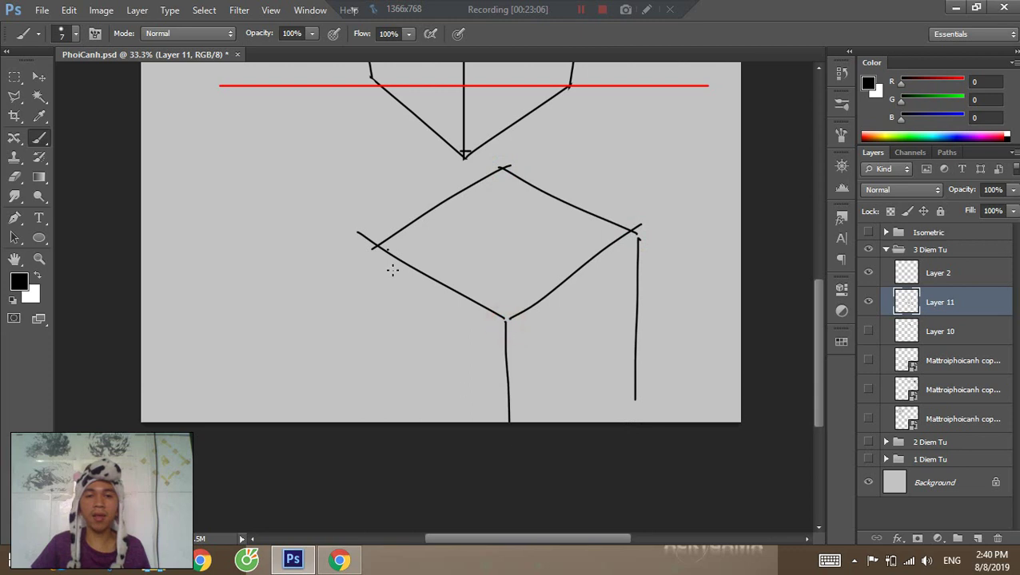
{"action": "mouse_move", "coordinate": [373, 249]}
{"action": "left_mouse_down"}
{"action": "mouse_move", "coordinate": [366, 389]}
{"action": "mouse_move", "coordinate": [383, 323]}
{"action": "mouse_move", "coordinate": [384, 400]}
{"action": "left_mouse_up"}
{"action": "key", "text": "ctrl+alt+z"}
Draw the second cube's left and right bottom edges running off the canvas's lower border, and view the whole drawing.
{"action": "left_click_drag", "start_coordinate": [355, 383], "coordinate": [432, 422]}
{"action": "left_click_drag", "start_coordinate": [624, 391], "coordinate": [653, 360]}
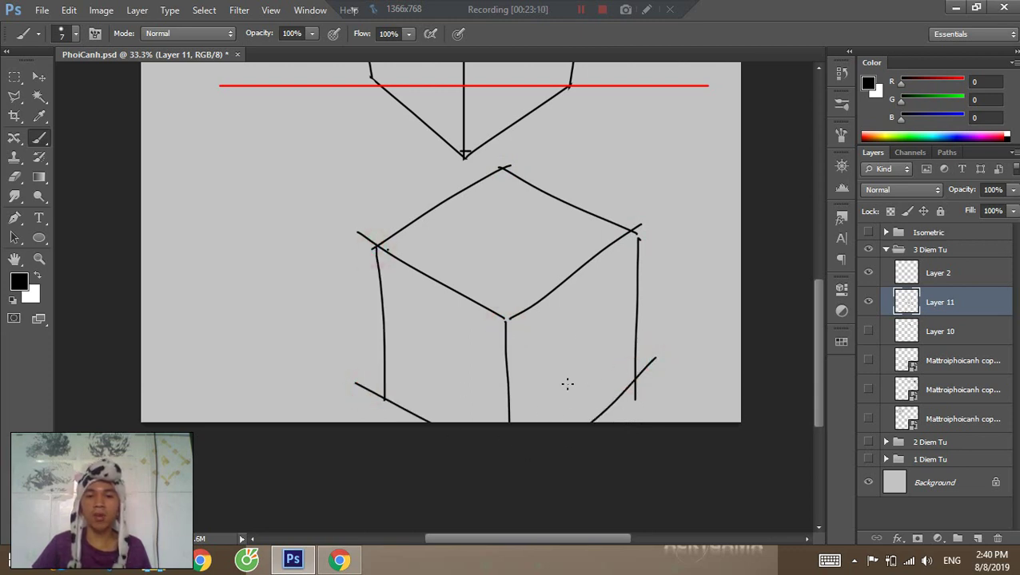
{"action": "key", "text": "z"}
{"action": "left_click", "coordinate": [545, 347]}
{"action": "left_click", "coordinate": [564, 347], "text": "alt"}
{"action": "left_click", "coordinate": [565, 347], "text": "alt"}
{"action": "key", "text": "v"}
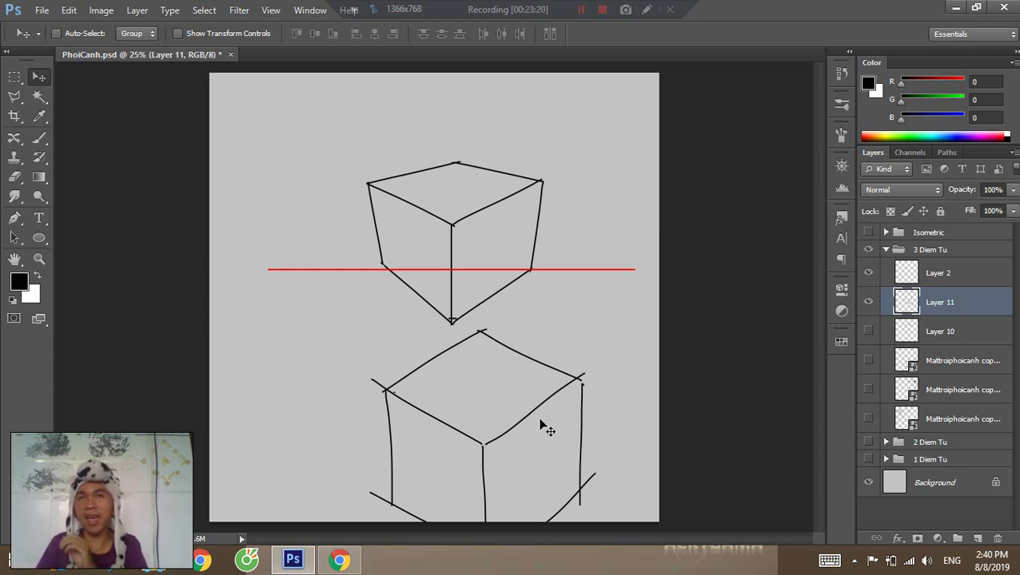
Delete the whole second cube below the first one by outlining it with the Polygonal Lasso, and clear the selection.
{"action": "left_click_drag", "start_coordinate": [569, 412], "coordinate": [498, 391]}
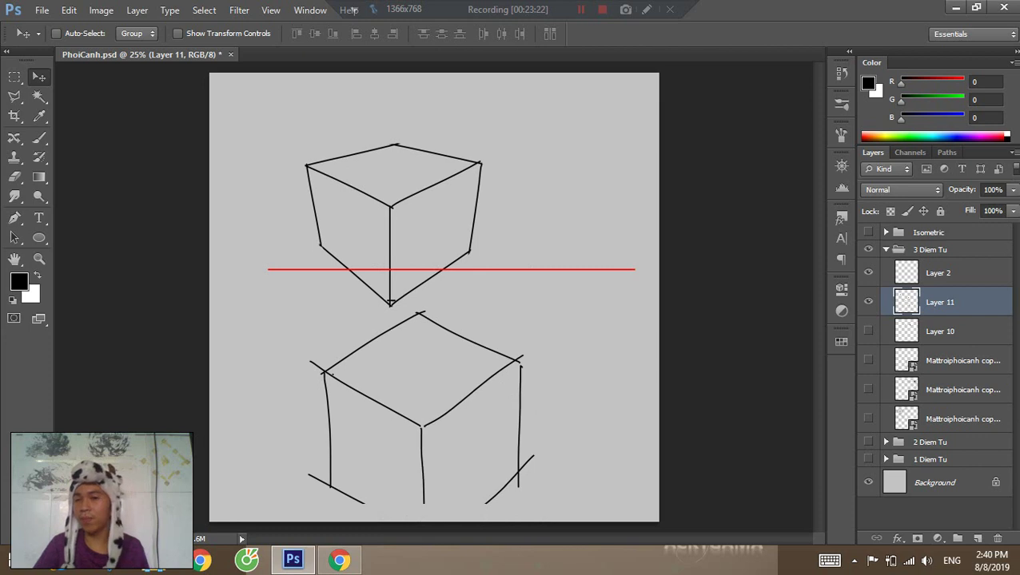
{"action": "key", "text": "ctrl+z"}
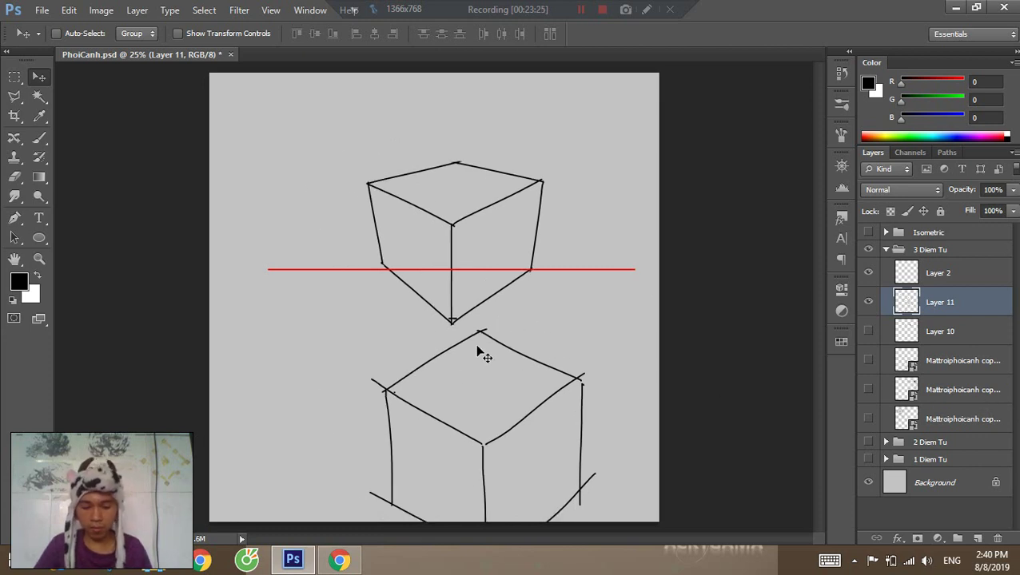
{"action": "key", "text": "l"}
{"action": "left_click", "coordinate": [396, 339]}
{"action": "left_click", "coordinate": [240, 522]}
{"action": "left_click", "coordinate": [326, 544]}
{"action": "left_click", "coordinate": [603, 528]}
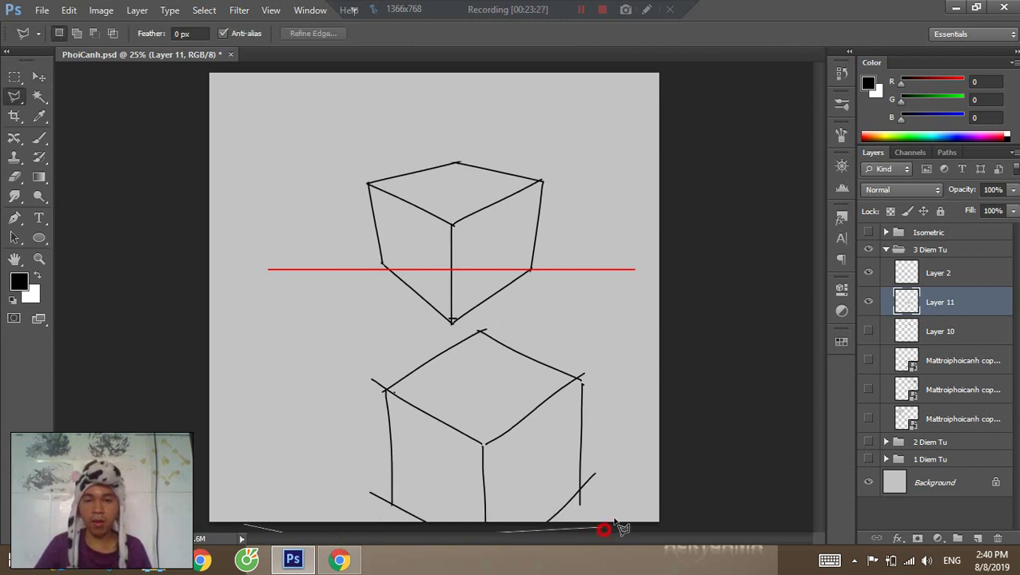
{"action": "left_click", "coordinate": [627, 495]}
{"action": "left_click", "coordinate": [630, 404]}
{"action": "left_click", "coordinate": [606, 336]}
{"action": "left_click", "coordinate": [510, 306]}
{"action": "left_click", "coordinate": [488, 314]}
{"action": "left_click", "coordinate": [465, 326]}
{"action": "left_click", "coordinate": [413, 343]}
{"action": "left_click", "coordinate": [315, 371]}
{"action": "double_click", "coordinate": [293, 384]}
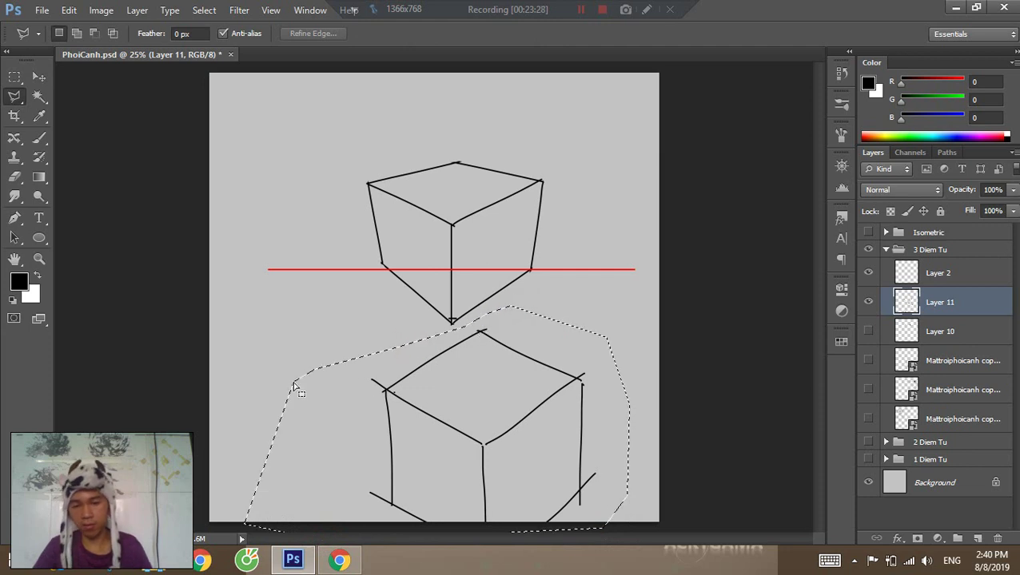
{"action": "key", "text": "ctrl+d"}
{"action": "key", "text": "b"}
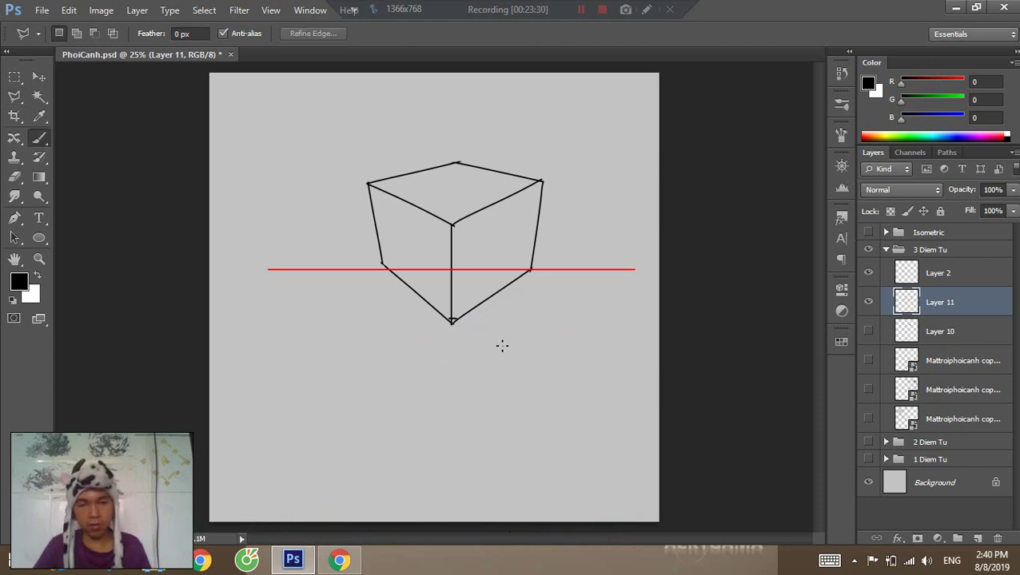
Sketch a line below and parallel to the remaining cube's two front top edges to give a tabletop its thickness.
{"action": "left_click", "coordinate": [613, 326], "text": "ctrl+alt"}
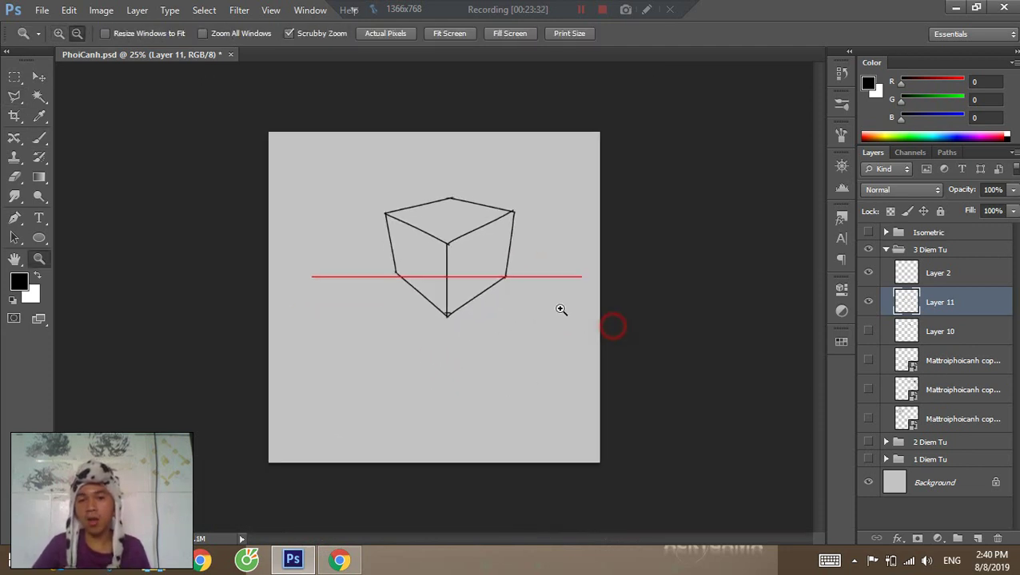
{"action": "left_click", "coordinate": [530, 287], "text": "ctrl"}
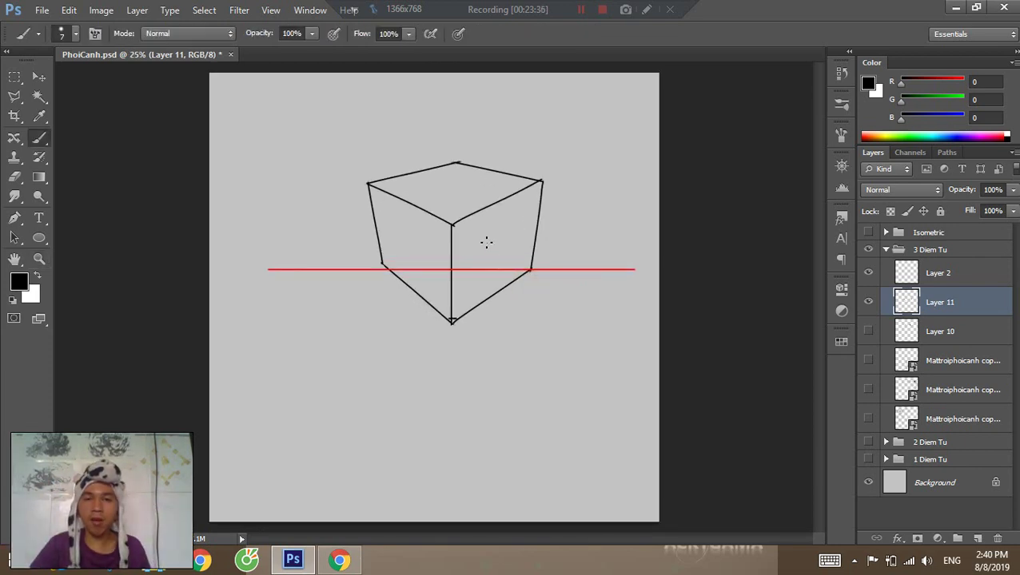
{"action": "key", "text": "ctrl+space"}
{"action": "left_click_drag", "start_coordinate": [462, 225], "coordinate": [472, 220]}
{"action": "left_click", "coordinate": [477, 187]}
{"action": "key", "text": "b"}
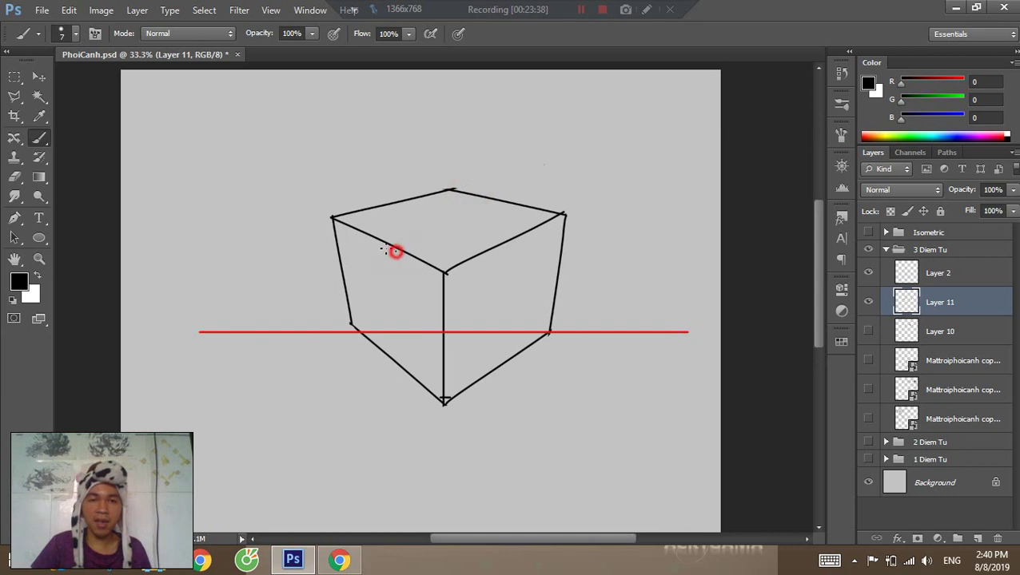
{"action": "left_click_drag", "start_coordinate": [393, 251], "coordinate": [396, 328]}
{"action": "key", "text": "ctrl+z"}
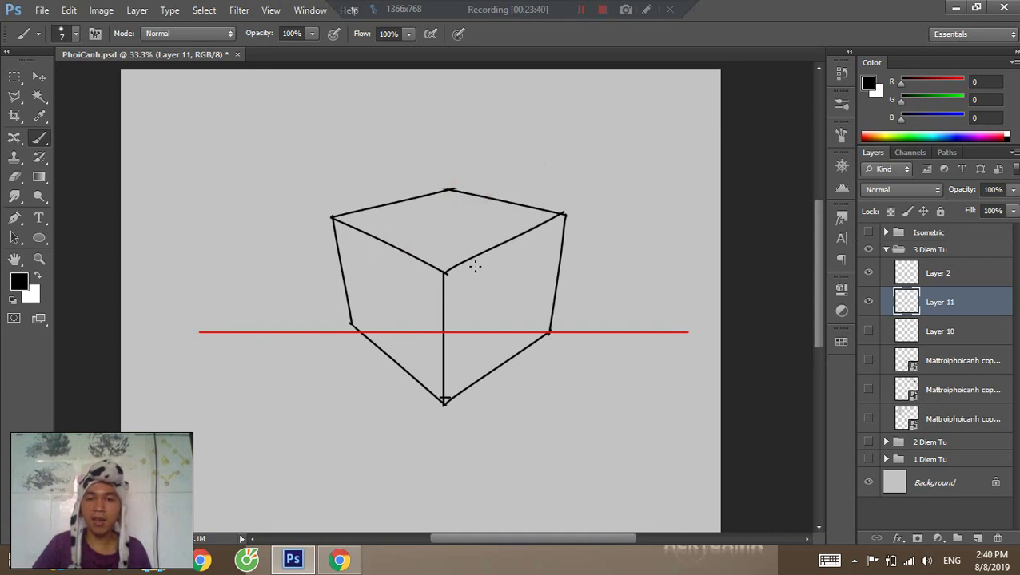
{"action": "mouse_move", "coordinate": [324, 240]}
{"action": "left_mouse_down"}
{"action": "mouse_move", "coordinate": [426, 312]}
{"action": "mouse_move", "coordinate": [441, 305]}
{"action": "mouse_move", "coordinate": [433, 294]}
{"action": "left_mouse_up"}
{"action": "key", "text": "ctrl+z"}
{"action": "key", "text": "ctrl+z"}
{"action": "key", "text": "ctrl+z"}
{"action": "mouse_move", "coordinate": [331, 239]}
{"action": "left_mouse_down"}
{"action": "mouse_move", "coordinate": [474, 312]}
{"action": "mouse_move", "coordinate": [481, 277]}
{"action": "mouse_move", "coordinate": [583, 227]}
{"action": "left_mouse_up"}
{"action": "key", "text": "ctrl+z"}
Draw the table's front leg with one vertical stroke on each side of the cube's front edge, redoing poor strokes.
{"action": "mouse_move", "coordinate": [446, 302]}
{"action": "left_mouse_down"}
{"action": "mouse_move", "coordinate": [584, 238]}
{"action": "mouse_move", "coordinate": [461, 375]}
{"action": "mouse_move", "coordinate": [465, 395]}
{"action": "left_mouse_up"}
{"action": "key", "text": "ctrl+z"}
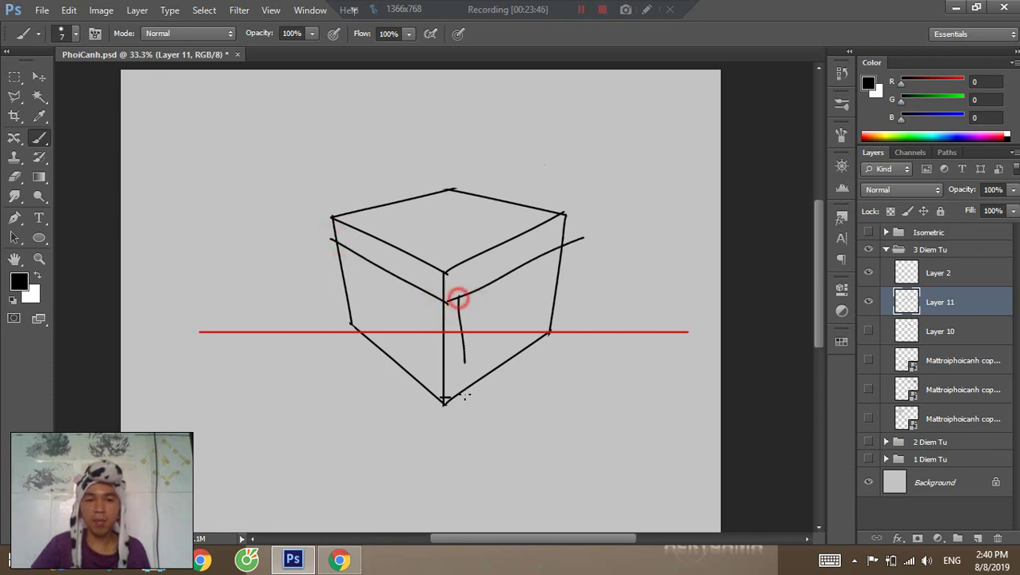
{"action": "key", "text": "ctrl+z"}
{"action": "left_click_drag", "start_coordinate": [463, 298], "coordinate": [464, 394]}
{"action": "left_click_drag", "start_coordinate": [428, 303], "coordinate": [432, 393]}
{"action": "key", "text": "ctrl+z"}
Draw the left table leg's front inner edge, short receding bottom edge and rear inner edge.
{"action": "left_click_drag", "start_coordinate": [356, 263], "coordinate": [369, 338]}
{"action": "key", "text": "ctrl+z"}
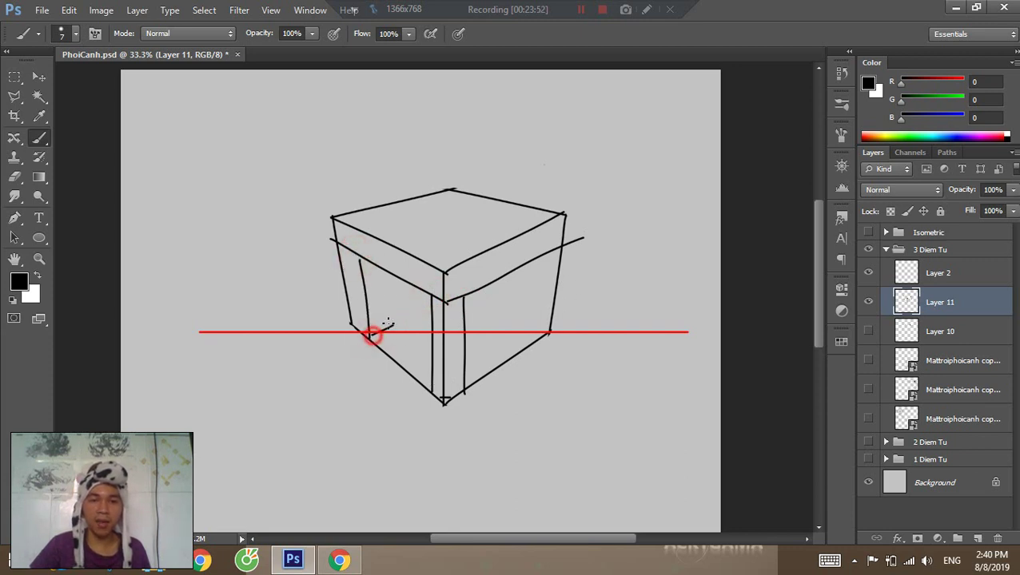
{"action": "left_click_drag", "start_coordinate": [392, 320], "coordinate": [382, 269]}
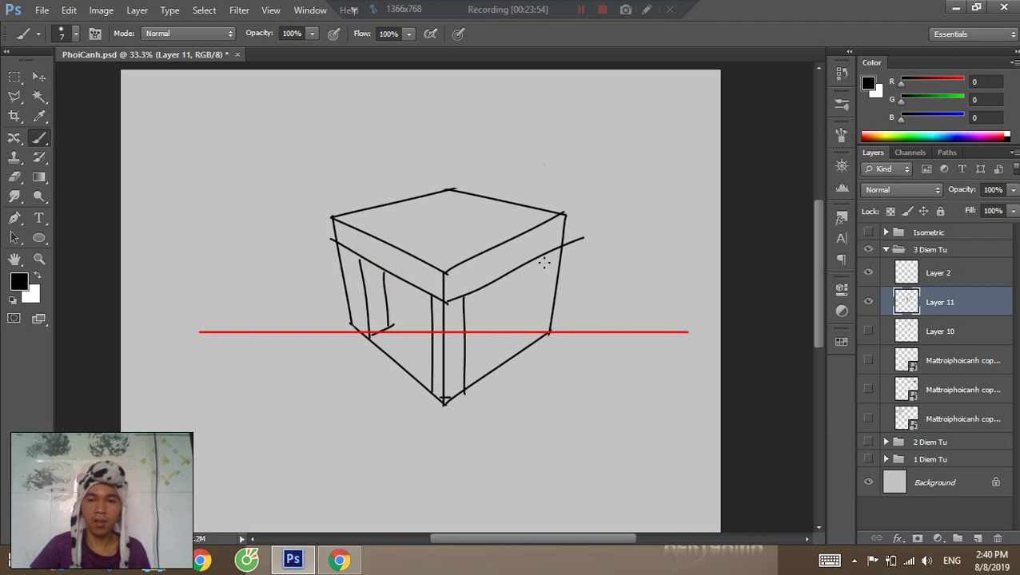
Draw the right table leg's front inner edge, short receding bottom edge and rear inner edge, redoing strokes that miss.
{"action": "mouse_move", "coordinate": [530, 328]}
{"action": "left_mouse_down"}
{"action": "mouse_move", "coordinate": [543, 257]}
{"action": "mouse_move", "coordinate": [533, 351]}
{"action": "left_mouse_up"}
{"action": "key", "text": "ctrl+z"}
{"action": "key", "text": "ctrl+z"}
{"action": "left_click_drag", "start_coordinate": [545, 259], "coordinate": [528, 350]}
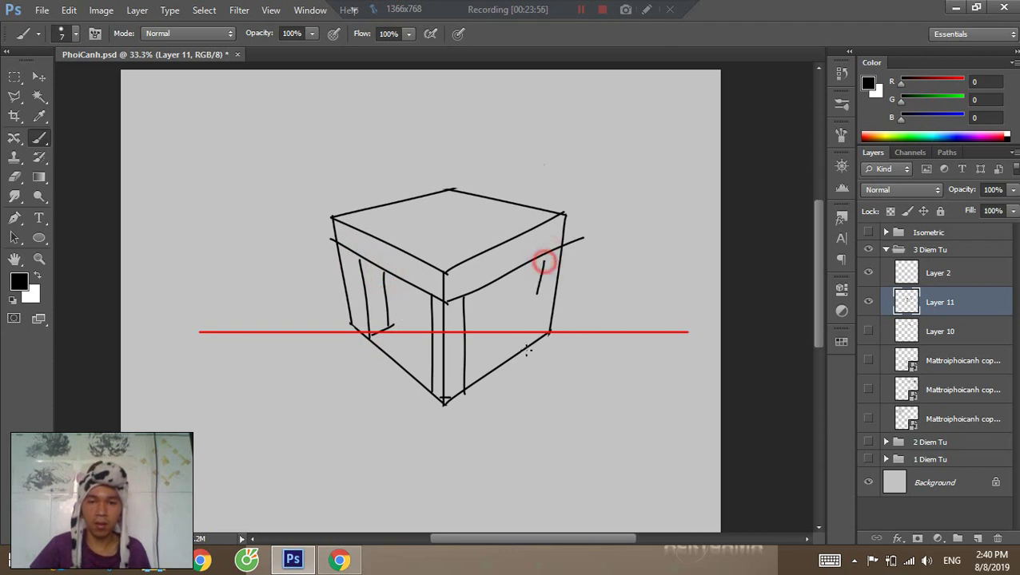
{"action": "key", "text": "ctrl+z"}
{"action": "left_click_drag", "start_coordinate": [543, 255], "coordinate": [534, 339]}
{"action": "left_click_drag", "start_coordinate": [542, 260], "coordinate": [534, 343]}
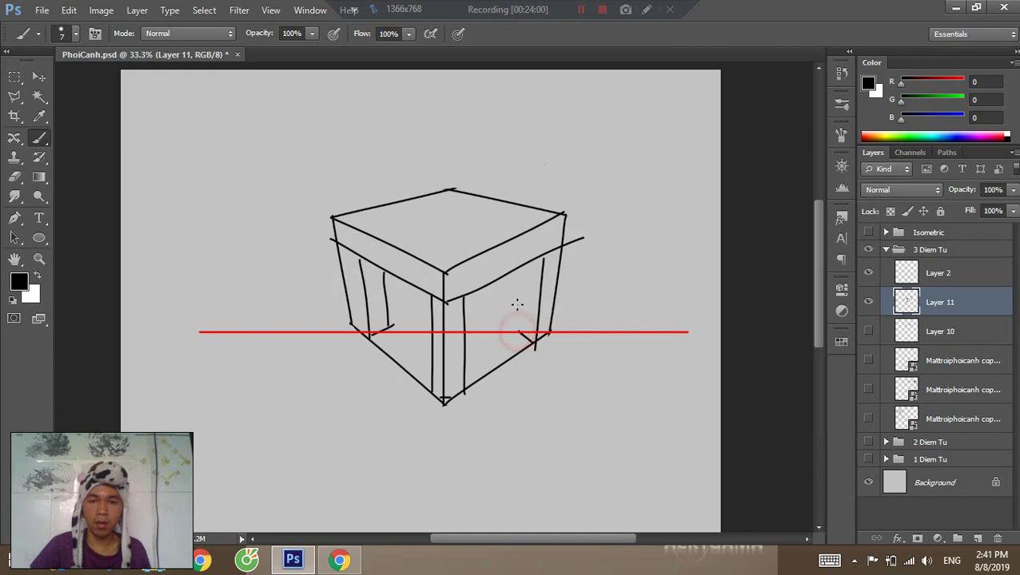
{"action": "key", "text": "ctrl+z"}
{"action": "left_click_drag", "start_coordinate": [529, 267], "coordinate": [521, 335]}
{"action": "key", "text": "ctrl+z"}
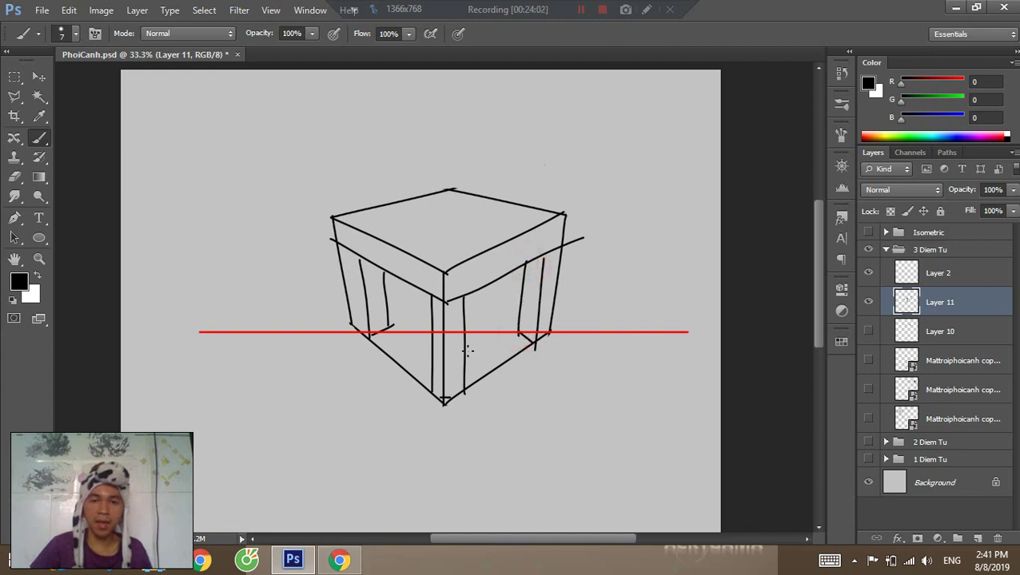
Erase the cube's bottom edges between the front leg and the two side legs.
{"action": "key", "text": "e"}
{"action": "left_click_drag", "start_coordinate": [483, 387], "coordinate": [497, 361]}
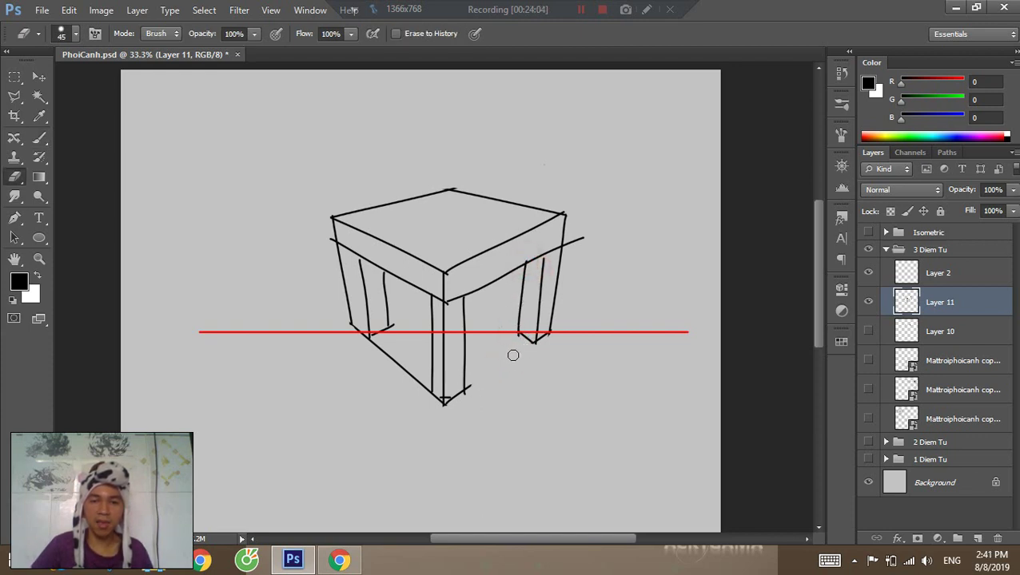
{"action": "left_click_drag", "start_coordinate": [405, 380], "coordinate": [407, 371]}
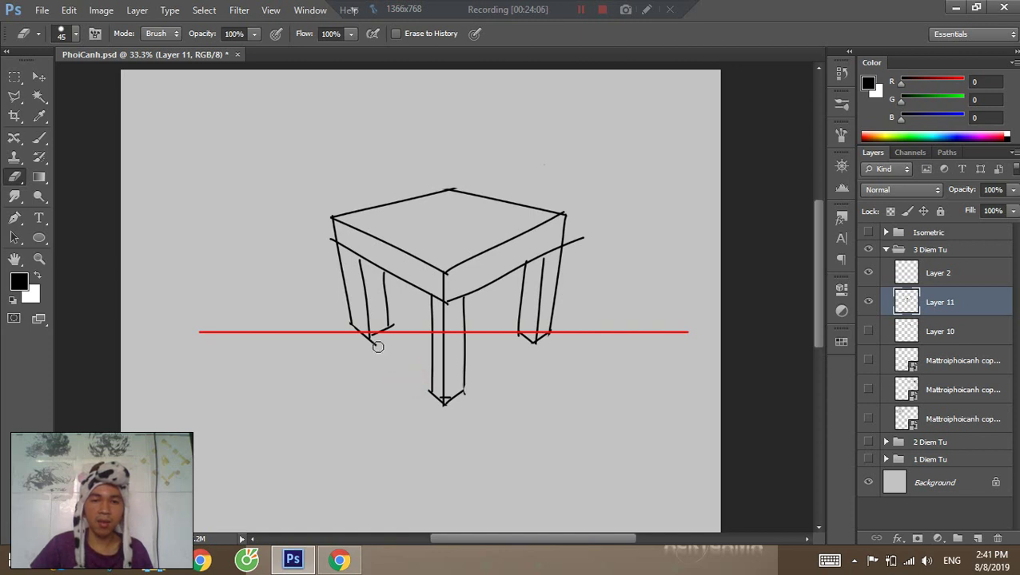
Clean up the tabletop's lower edge by erasing the overshoot at the right corner and the excess lines where the legs meet it.
{"action": "mouse_move", "coordinate": [586, 228]}
{"action": "left_mouse_down"}
{"action": "mouse_move", "coordinate": [578, 244]}
{"action": "mouse_move", "coordinate": [532, 261]}
{"action": "mouse_move", "coordinate": [544, 256]}
{"action": "left_mouse_up"}
{"action": "key", "text": "b"}
{"action": "key", "text": "e"}
{"action": "mouse_move", "coordinate": [452, 299]}
{"action": "left_mouse_down"}
{"action": "mouse_move", "coordinate": [442, 298]}
{"action": "mouse_move", "coordinate": [470, 290]}
{"action": "mouse_move", "coordinate": [445, 298]}
{"action": "left_mouse_up"}
{"action": "key", "text": "b"}
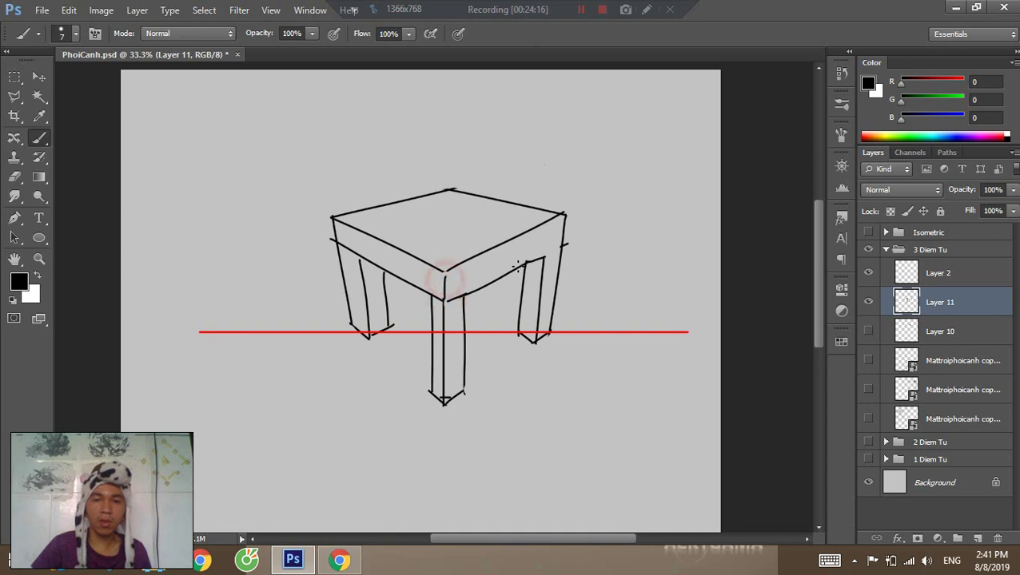
{"action": "key", "text": "e"}
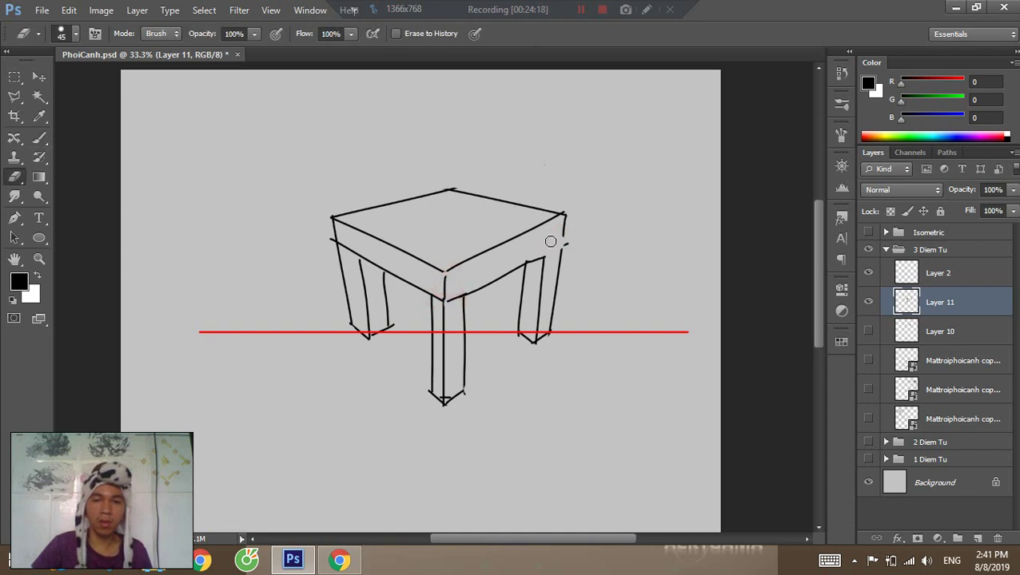
{"action": "mouse_move", "coordinate": [556, 245]}
{"action": "left_mouse_down"}
{"action": "mouse_move", "coordinate": [569, 244]}
{"action": "mouse_move", "coordinate": [561, 247]}
{"action": "left_mouse_up"}
{"action": "key", "text": "b"}
{"action": "key", "text": "ctrl+space"}
{"action": "left_click_drag", "start_coordinate": [512, 288], "coordinate": [478, 304]}
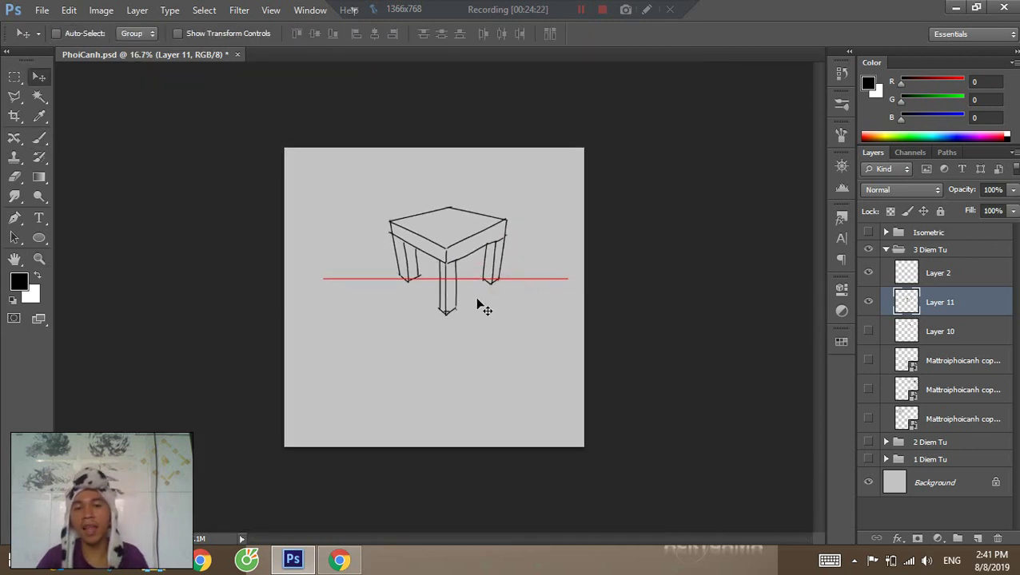
{"action": "key", "text": "z"}
{"action": "left_click", "coordinate": [479, 313]}
{"action": "key", "text": "b"}
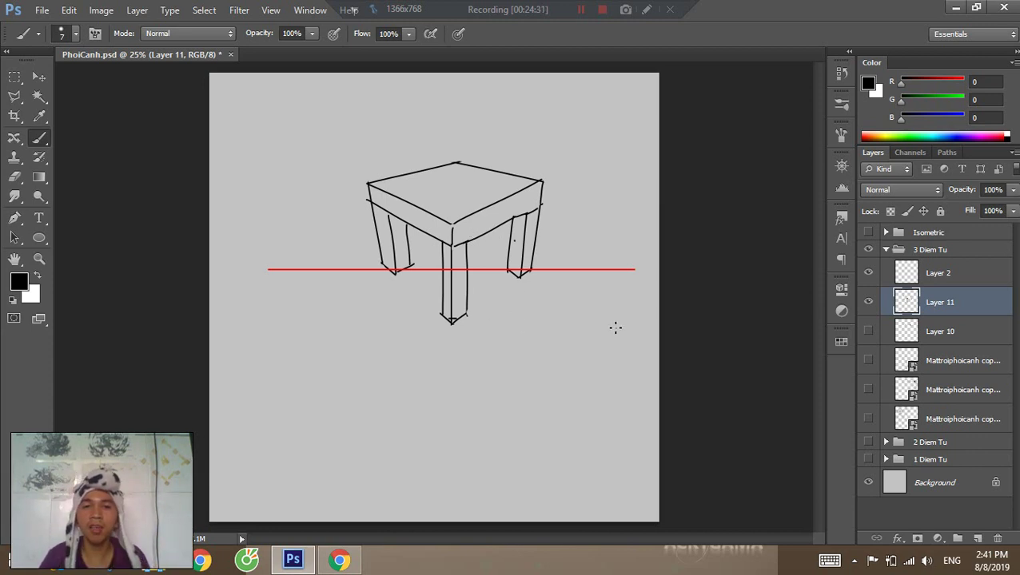
{"action": "left_click_drag", "start_coordinate": [528, 323], "coordinate": [487, 299]}
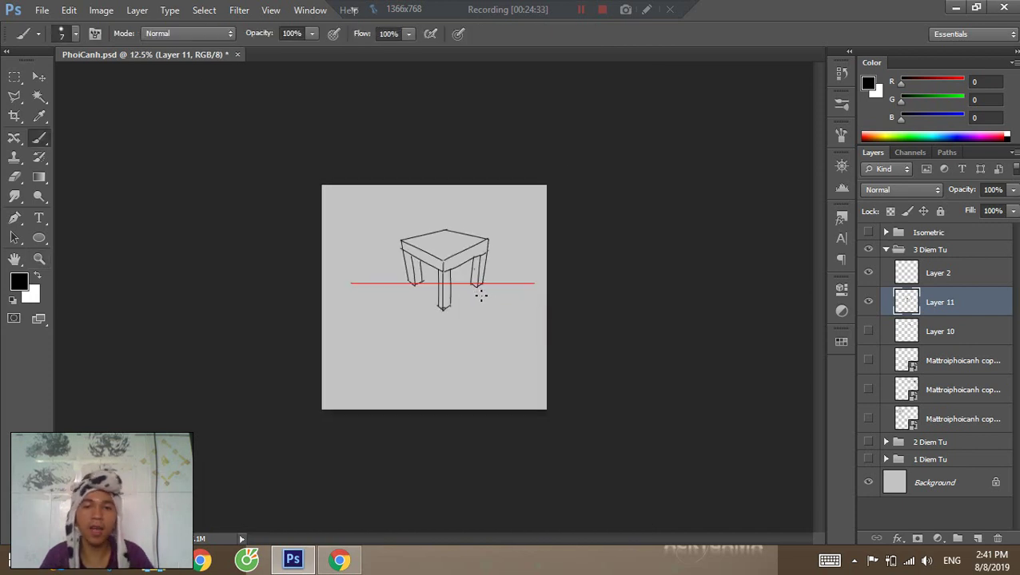
{"action": "left_click", "coordinate": [480, 294], "text": "ctrl"}
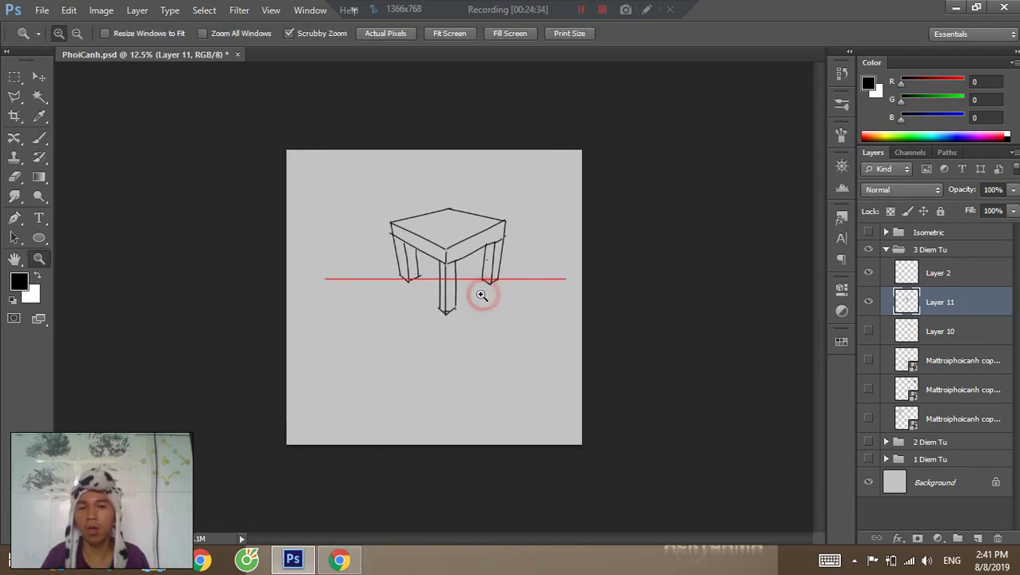
Hide the 3 Diem Tu group, show and expand the 2 Diem Tu group, and select Layer 9.
{"action": "left_click", "coordinate": [884, 249]}
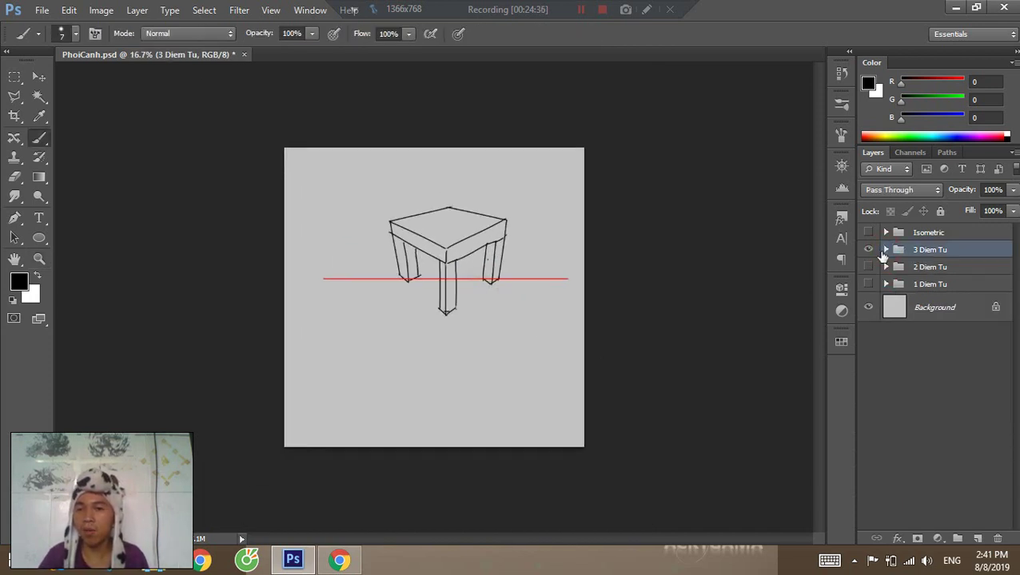
{"action": "left_click", "coordinate": [868, 267]}
{"action": "left_click", "coordinate": [868, 249]}
{"action": "left_click", "coordinate": [885, 267]}
{"action": "left_click", "coordinate": [458, 232], "text": "ctrl"}
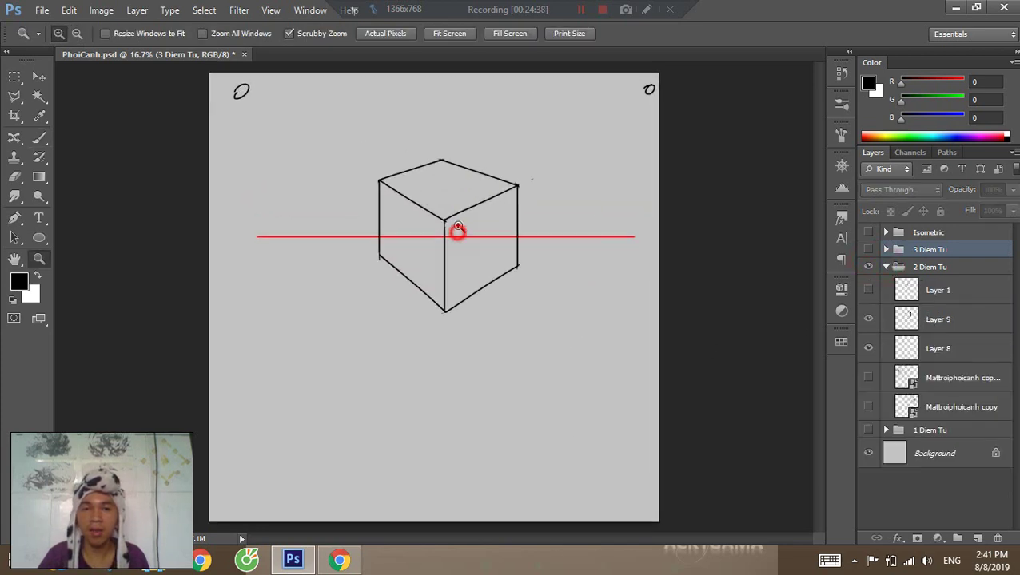
{"action": "left_click", "coordinate": [455, 231], "text": "ctrl"}
{"action": "left_click", "coordinate": [944, 330]}
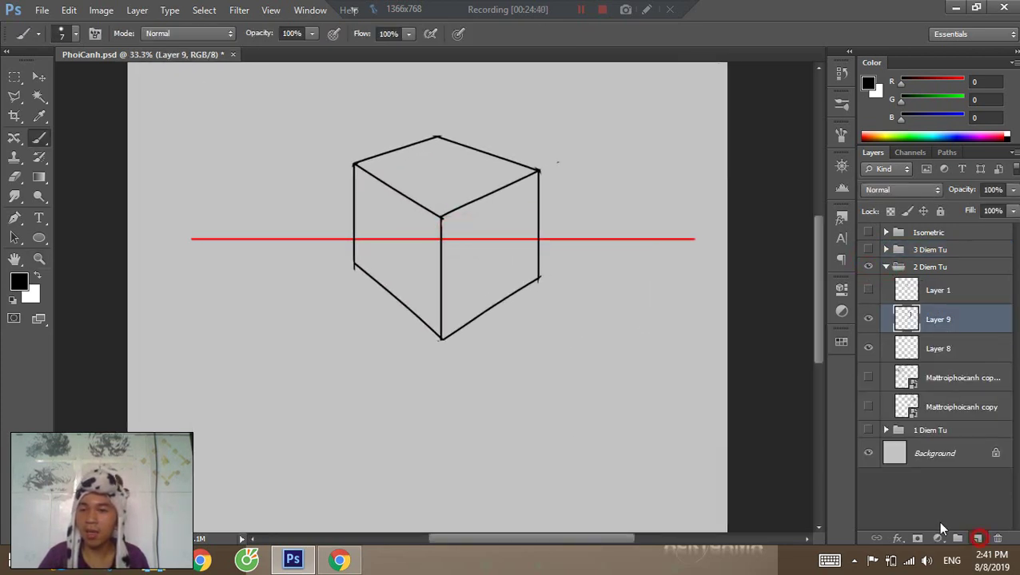
Add a new layer above Layer 9 and draw the cube's hidden vertical edge down from its back top corner.
{"action": "left_click", "coordinate": [978, 538]}
{"action": "left_click_drag", "start_coordinate": [458, 207], "coordinate": [459, 264]}
{"action": "left_click", "coordinate": [460, 268], "text": "ctrl"}
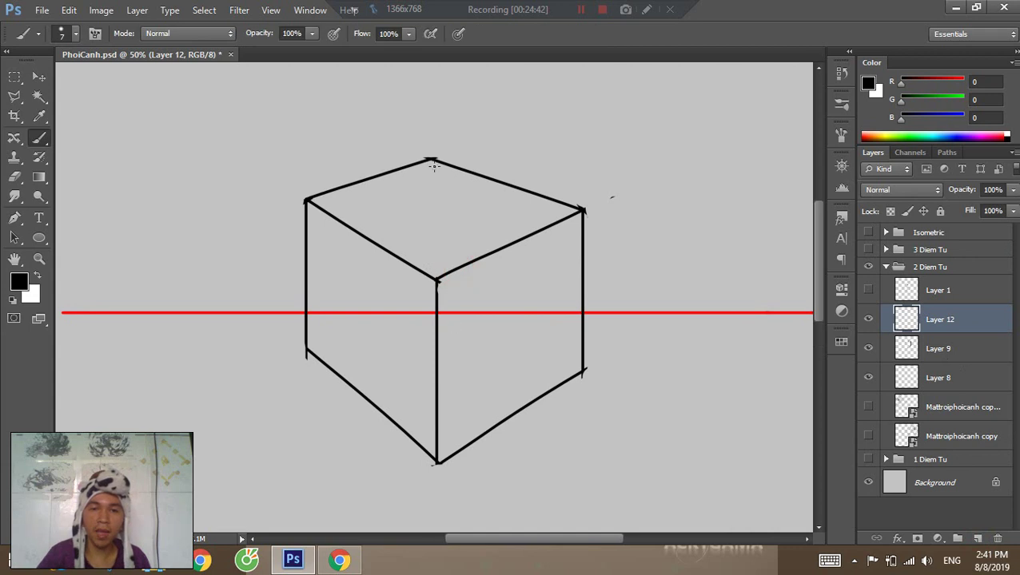
{"action": "left_click_drag", "start_coordinate": [434, 162], "coordinate": [435, 280]}
{"action": "key", "text": "ctrl+z"}
{"action": "left_click_drag", "start_coordinate": [434, 161], "coordinate": [435, 303]}
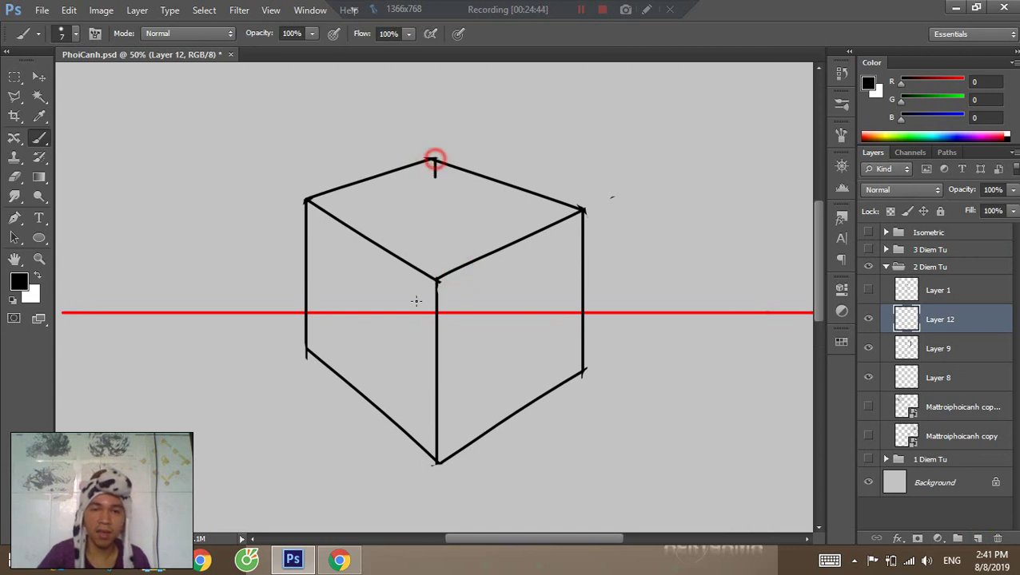
{"action": "key", "text": "ctrl+z"}
{"action": "left_click_drag", "start_coordinate": [425, 160], "coordinate": [425, 286]}
{"action": "key", "text": "ctrl+z"}
{"action": "left_click_drag", "start_coordinate": [430, 158], "coordinate": [430, 317]}
Draw the cube's two hidden bottom edges from the left and right bottom corners to the hidden back corner.
{"action": "mouse_move", "coordinate": [310, 347]}
{"action": "left_mouse_down"}
{"action": "mouse_move", "coordinate": [428, 292]}
{"action": "mouse_move", "coordinate": [506, 339]}
{"action": "left_mouse_up"}
{"action": "key", "text": "ctrl+z"}
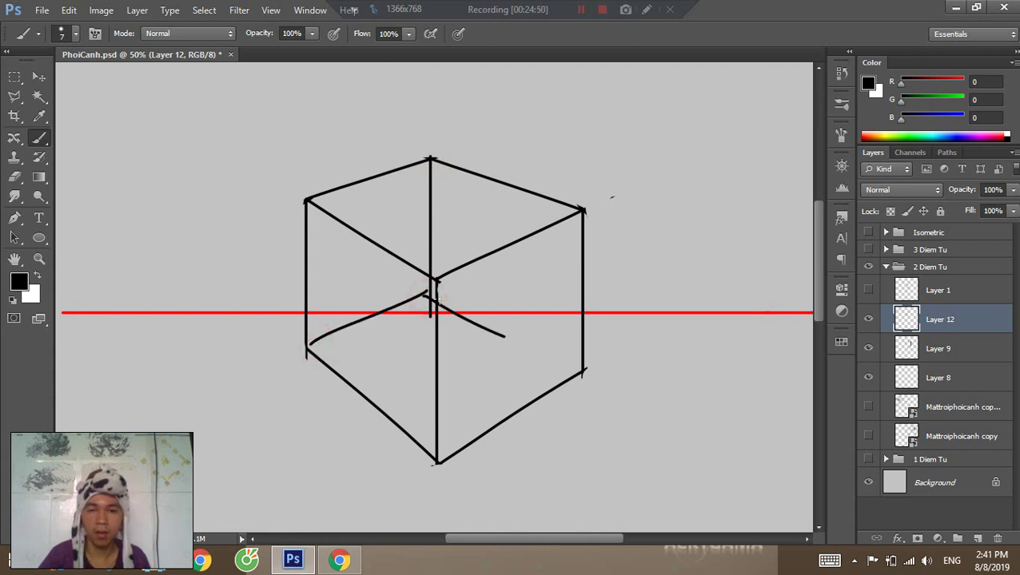
{"action": "key", "text": "ctrl+z"}
{"action": "left_click_drag", "start_coordinate": [425, 288], "coordinate": [615, 392]}
{"action": "key", "text": "e"}
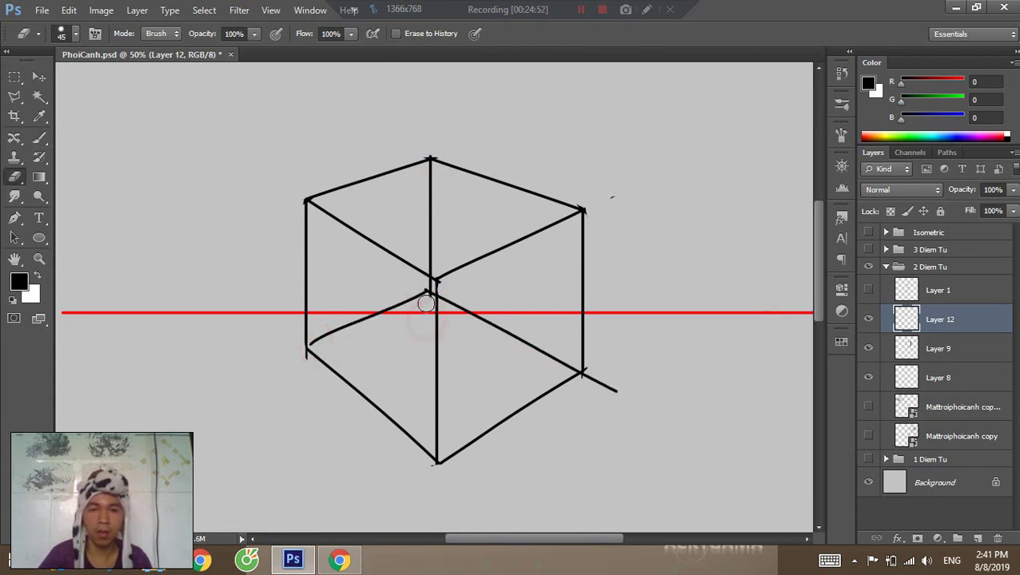
{"action": "key", "text": "c"}
{"action": "key", "text": "b"}
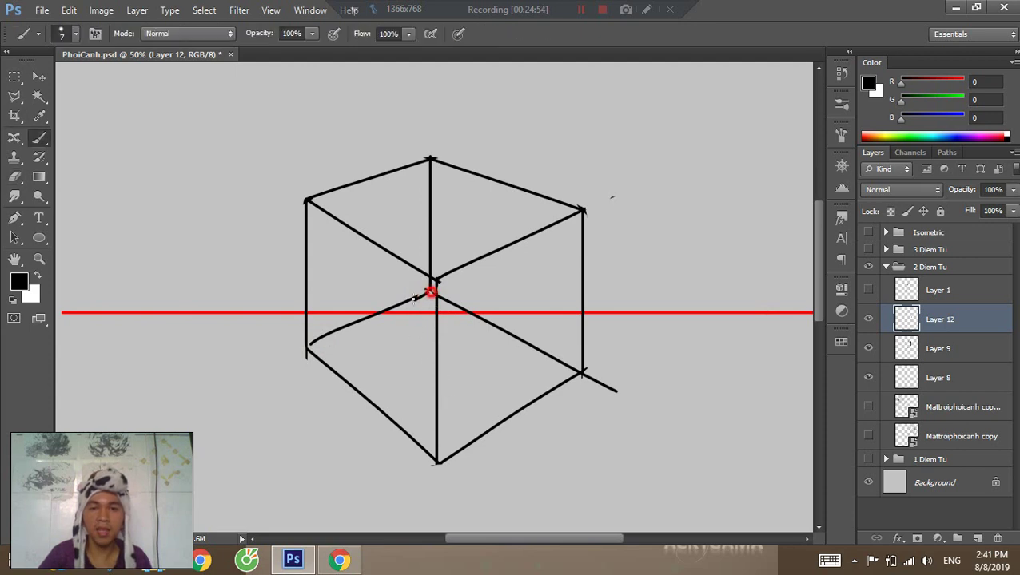
{"action": "left_click_drag", "start_coordinate": [431, 292], "coordinate": [414, 299]}
{"action": "mouse_move", "coordinate": [514, 243]}
{"action": "left_mouse_down"}
{"action": "mouse_move", "coordinate": [484, 280]}
{"action": "mouse_move", "coordinate": [467, 342]}
{"action": "mouse_move", "coordinate": [474, 266]}
{"action": "mouse_move", "coordinate": [446, 315]}
{"action": "mouse_move", "coordinate": [513, 246]}
{"action": "mouse_move", "coordinate": [450, 321]}
{"action": "left_mouse_up"}
{"action": "key", "text": "ctrl+z"}
{"action": "key", "text": "ctrl+z"}
{"action": "key", "text": "ctrl+z"}
{"action": "key", "text": "ctrl+z"}
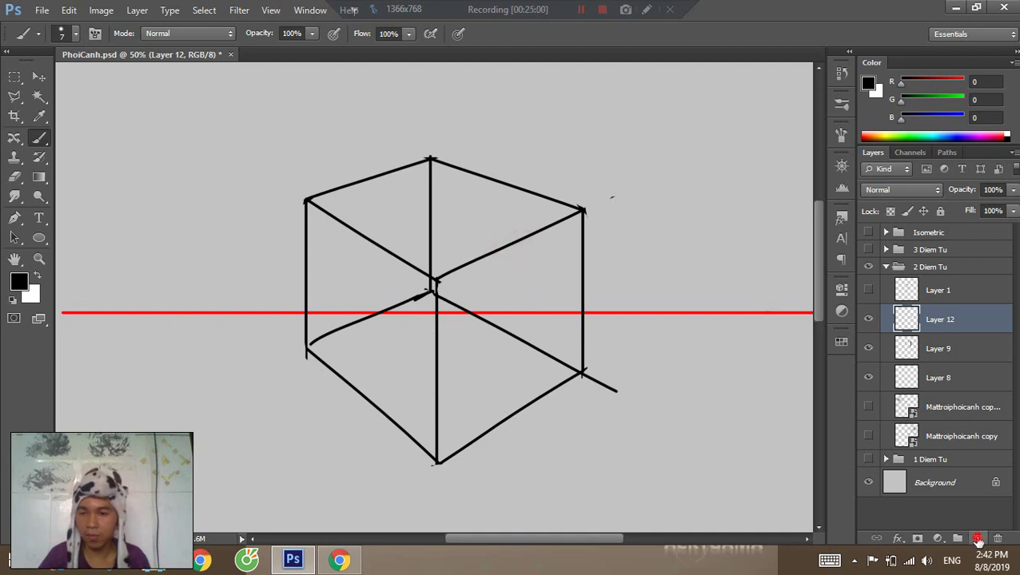
Add another new layer and mark the midpoints of the four edges of the cube's right face.
{"action": "left_click", "coordinate": [980, 538]}
{"action": "left_click_drag", "start_coordinate": [502, 253], "coordinate": [454, 286]}
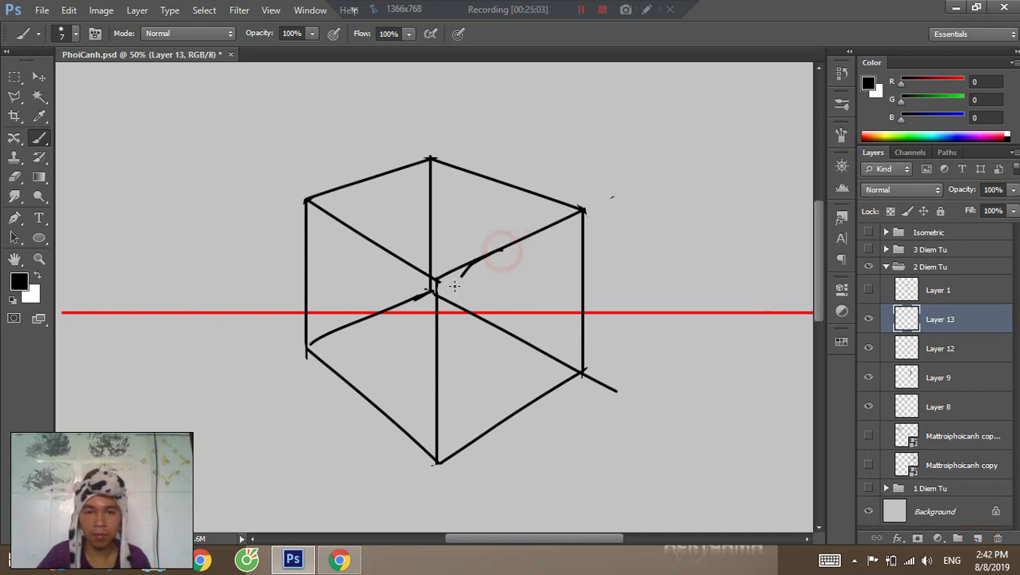
{"action": "key", "text": "ctrl+z"}
{"action": "left_click", "coordinate": [438, 366]}
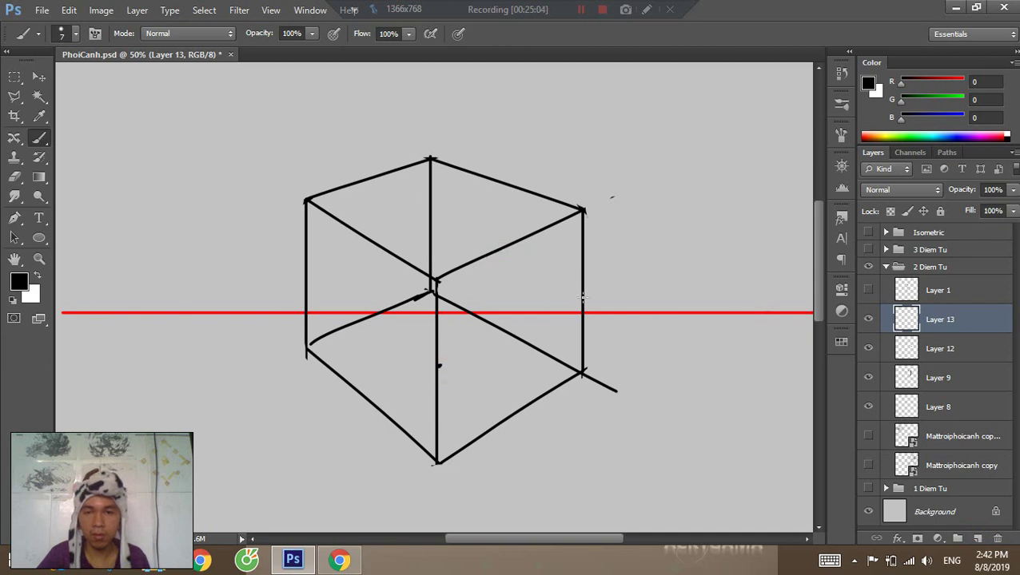
{"action": "left_click", "coordinate": [583, 297]}
{"action": "left_click", "coordinate": [519, 408]}
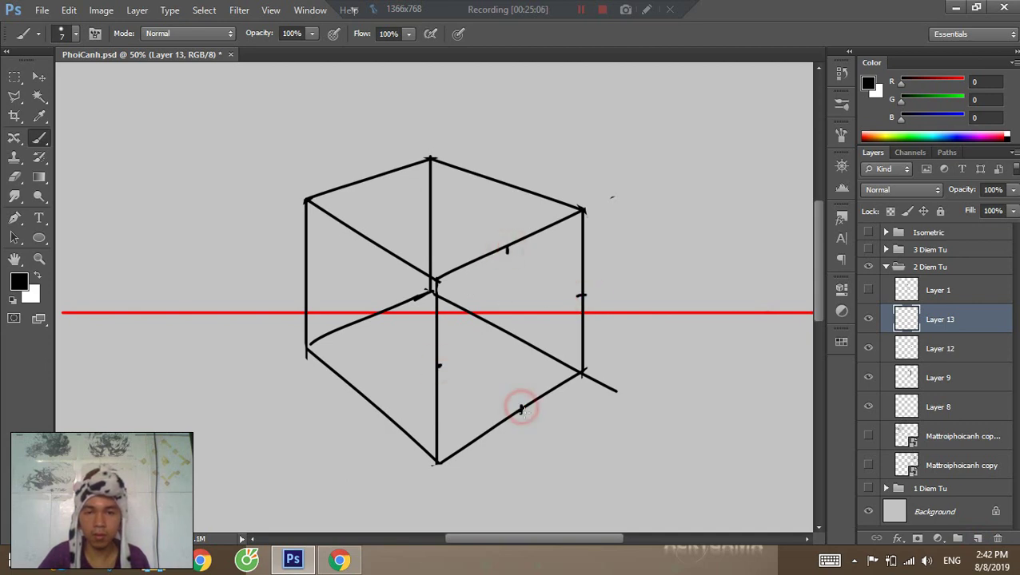
Try to sketch an ellipse freehand through the midpoint marks on the cube's right face.
{"action": "left_click_drag", "start_coordinate": [506, 248], "coordinate": [451, 322]}
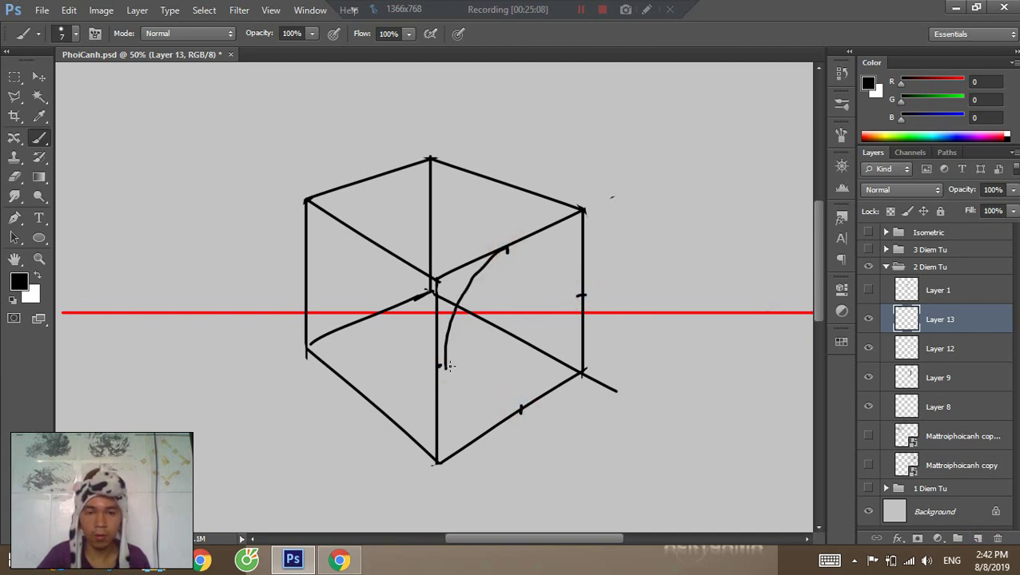
{"action": "key", "text": "ctrl+z"}
{"action": "left_click_drag", "start_coordinate": [505, 248], "coordinate": [446, 347]}
{"action": "mouse_move", "coordinate": [446, 348]}
{"action": "left_mouse_down"}
{"action": "mouse_move", "coordinate": [452, 384]}
{"action": "mouse_move", "coordinate": [450, 376]}
{"action": "mouse_move", "coordinate": [478, 402]}
{"action": "mouse_move", "coordinate": [506, 410]}
{"action": "left_mouse_up"}
{"action": "key", "text": "ctrl+z"}
{"action": "left_click_drag", "start_coordinate": [452, 387], "coordinate": [510, 407]}
{"action": "left_click_drag", "start_coordinate": [506, 412], "coordinate": [521, 409]}
{"action": "key", "text": "ctrl+alt+z"}
{"action": "key", "text": "ctrl+alt+z"}
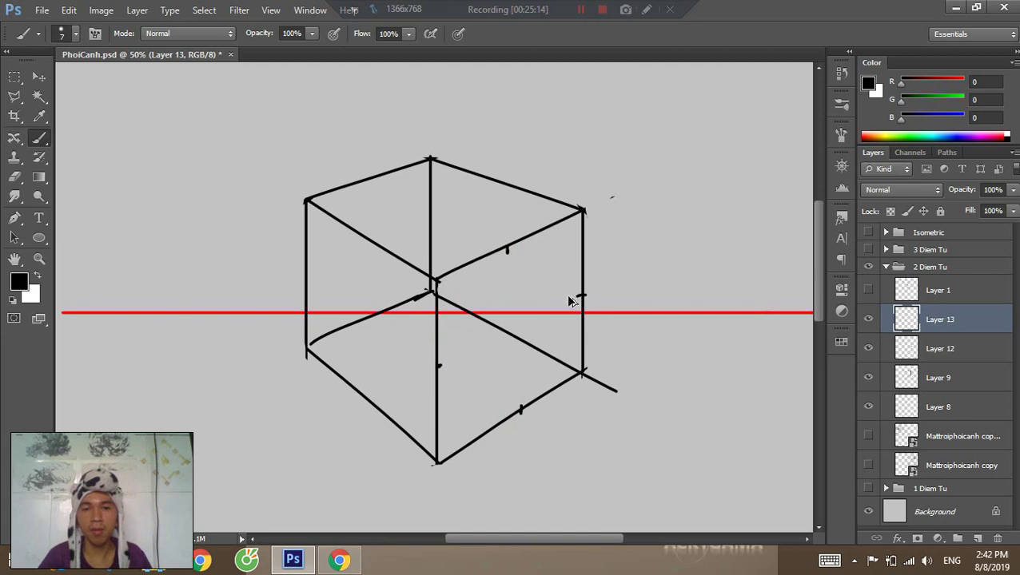
Draw a circular path with the Ellipse tool in the empty area below the cube.
{"action": "key", "text": "z"}
{"action": "left_click", "coordinate": [425, 359], "text": "alt"}
{"action": "key", "text": "b"}
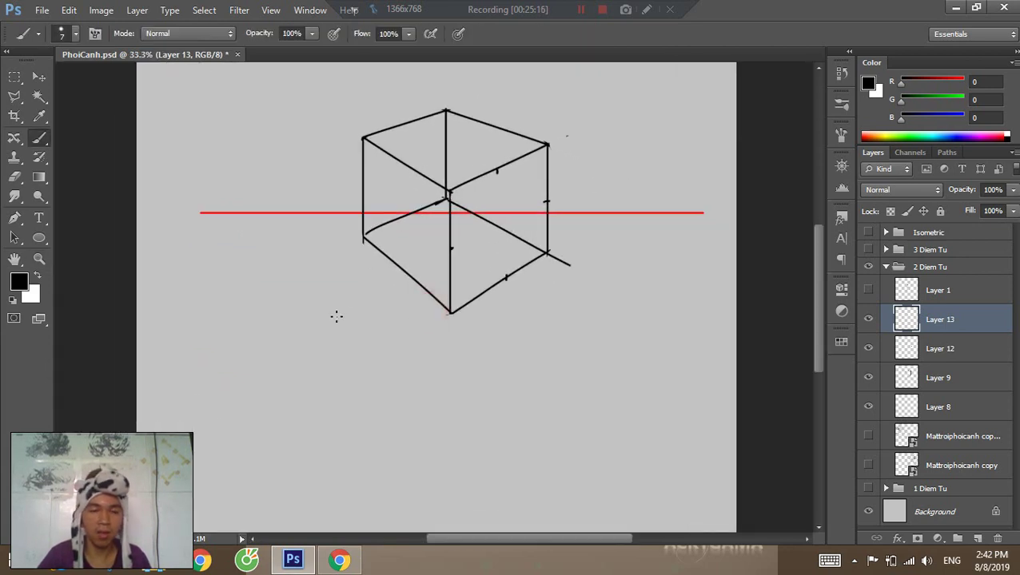
{"action": "left_click_drag", "start_coordinate": [331, 316], "coordinate": [347, 284]}
{"action": "key", "text": "u"}
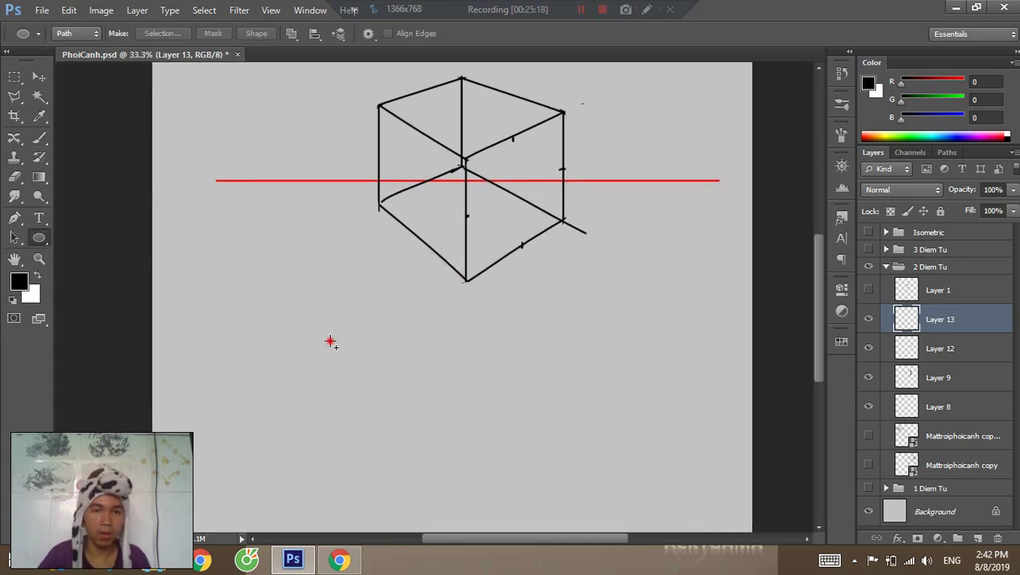
{"action": "left_click_drag", "start_coordinate": [330, 341], "coordinate": [460, 457]}
Add a new layer above Layer 13 and stroke the circular path with the black brush.
{"action": "key", "text": "b"}
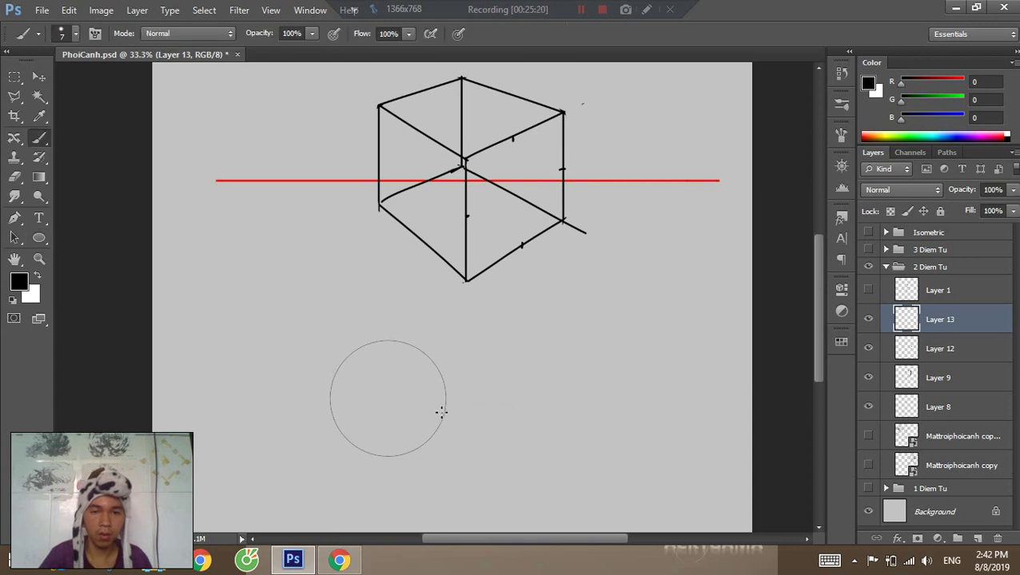
{"action": "key", "text": "Return"}
{"action": "key", "text": "ctrl+z"}
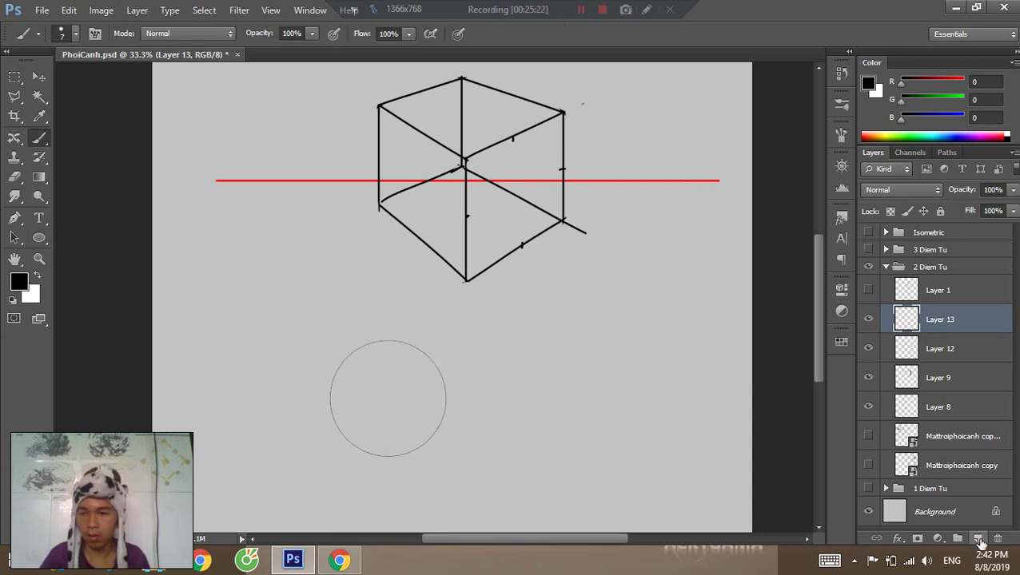
{"action": "left_click", "coordinate": [977, 539]}
{"action": "key", "text": "Return"}
{"action": "key", "text": "p"}
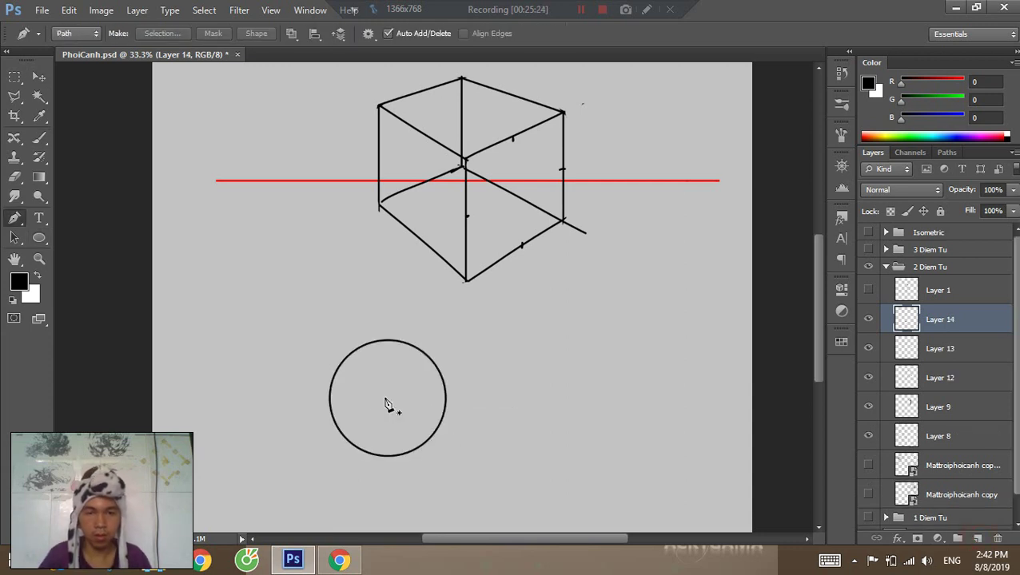
Move the stroked circle up onto the cube's right face.
{"action": "key", "text": "v"}
{"action": "left_click_drag", "start_coordinate": [394, 396], "coordinate": [544, 209]}
{"action": "left_click_drag", "start_coordinate": [544, 180], "coordinate": [526, 253]}
{"action": "left_click", "coordinate": [514, 257], "text": "ctrl"}
{"action": "left_click", "coordinate": [516, 275]}
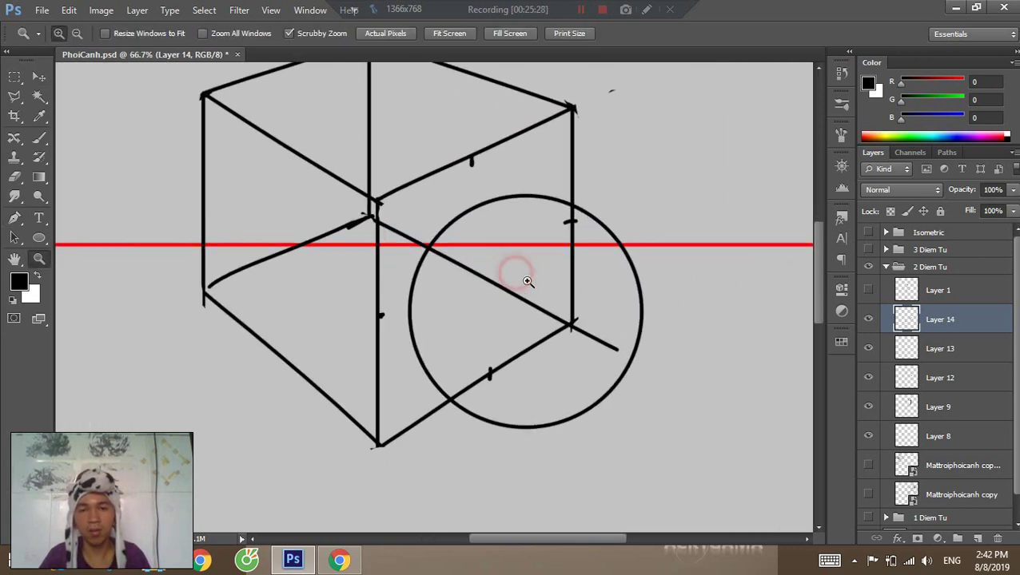
Free-transform the circle by skewing and scaling it to touch the four midpoint marks of the cube's right face.
{"action": "key", "text": "v"}
{"action": "key", "text": "ctrl+t"}
{"action": "left_click_drag", "start_coordinate": [558, 361], "coordinate": [530, 363]}
{"action": "left_click_drag", "start_coordinate": [614, 312], "coordinate": [573, 222]}
{"action": "left_click_drag", "start_coordinate": [473, 150], "coordinate": [471, 160]}
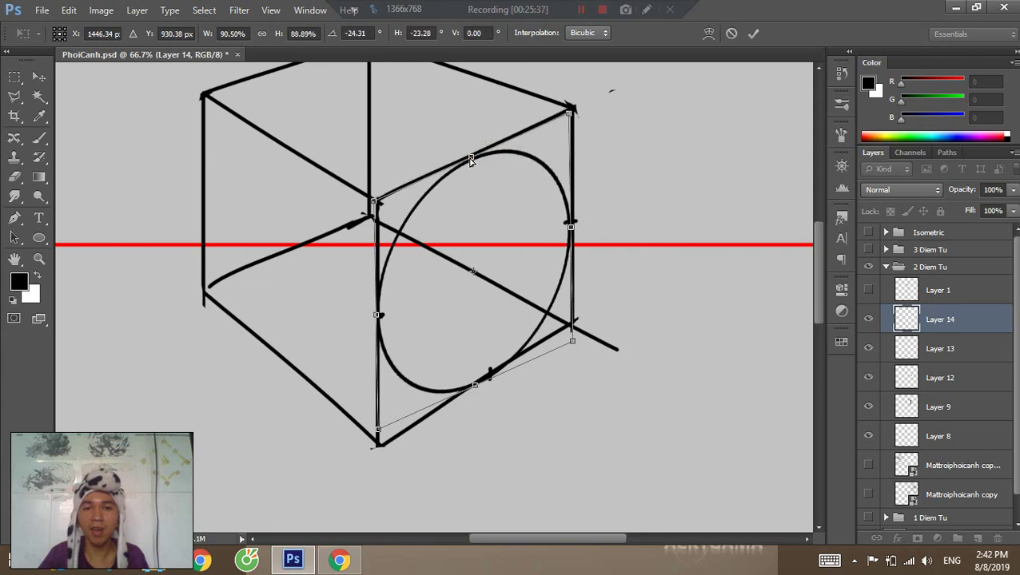
{"action": "mouse_move", "coordinate": [480, 390]}
{"action": "left_mouse_down"}
{"action": "mouse_move", "coordinate": [476, 372]}
{"action": "mouse_move", "coordinate": [487, 375]}
{"action": "left_mouse_up"}
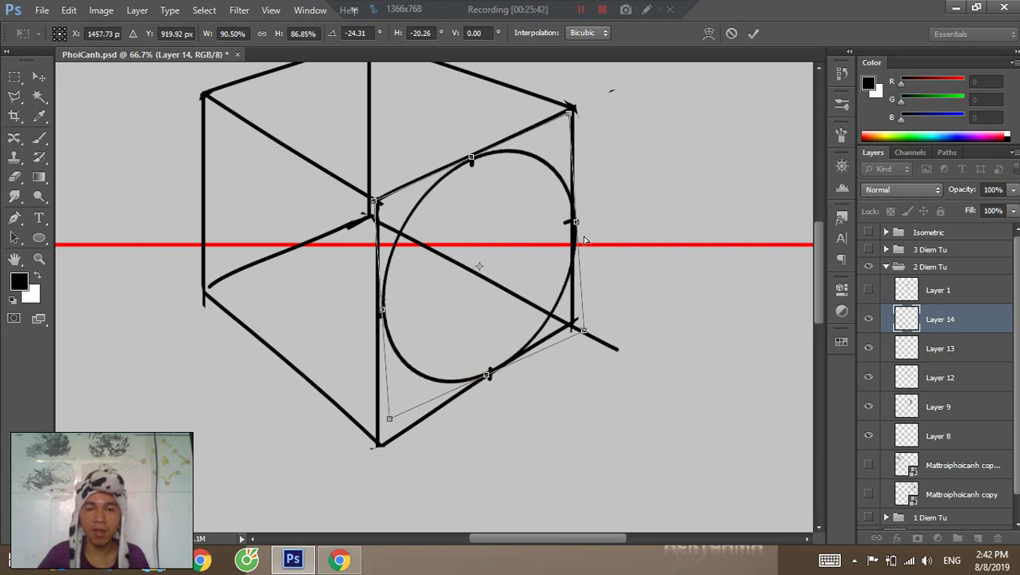
{"action": "left_click_drag", "start_coordinate": [575, 220], "coordinate": [573, 222]}
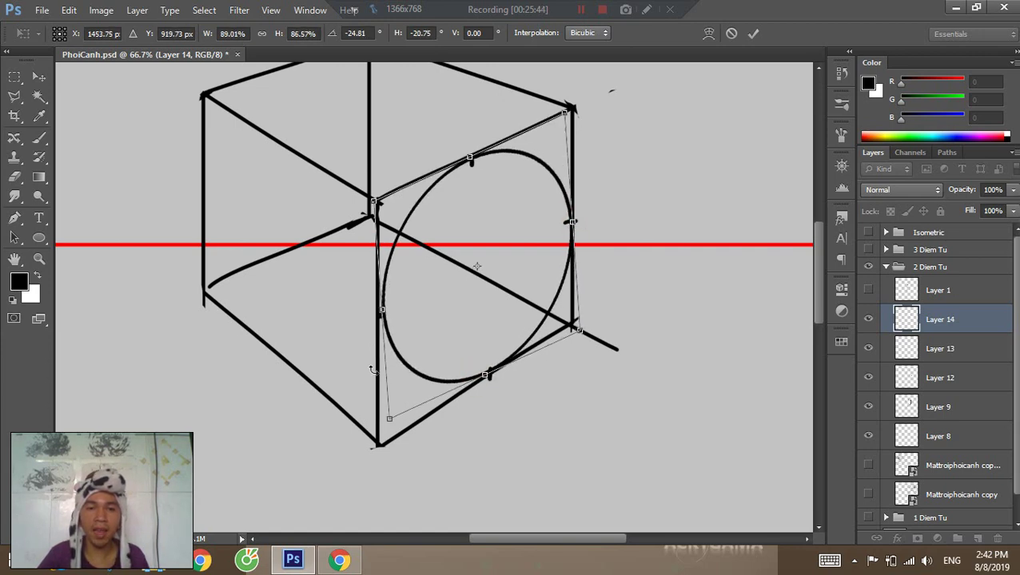
{"action": "left_click_drag", "start_coordinate": [390, 321], "coordinate": [387, 317]}
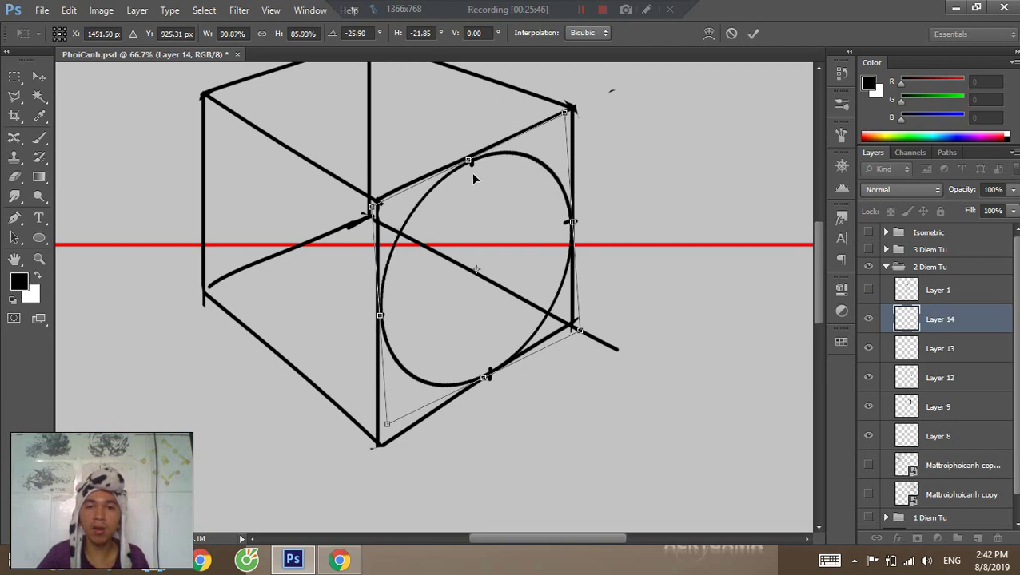
{"action": "left_click_drag", "start_coordinate": [470, 162], "coordinate": [467, 157]}
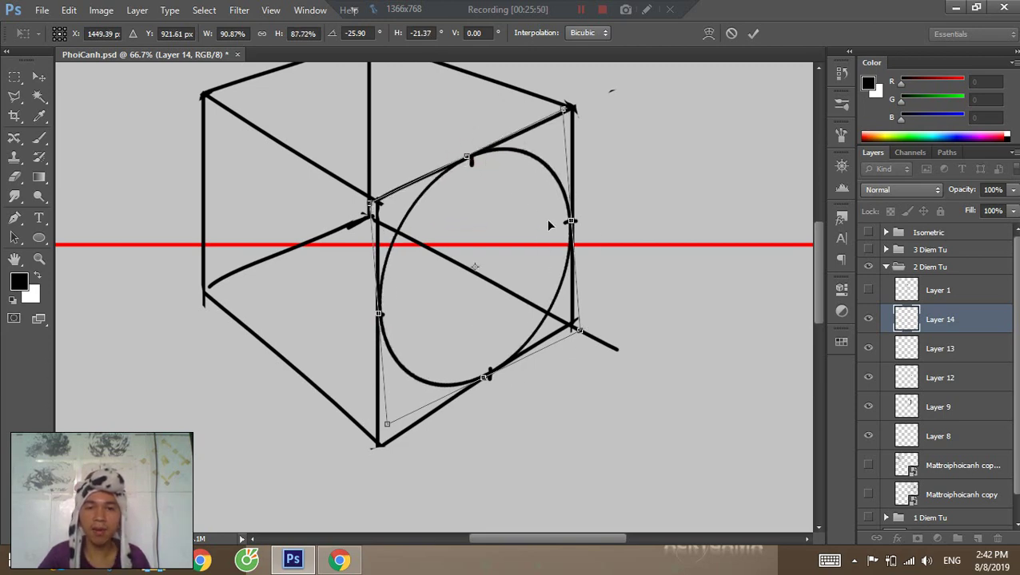
{"action": "key", "text": "Return"}
Duplicate Layer 14 and move the copied ellipse onto the cube's opposite hidden face.
{"action": "left_click_drag", "start_coordinate": [446, 206], "coordinate": [502, 264]}
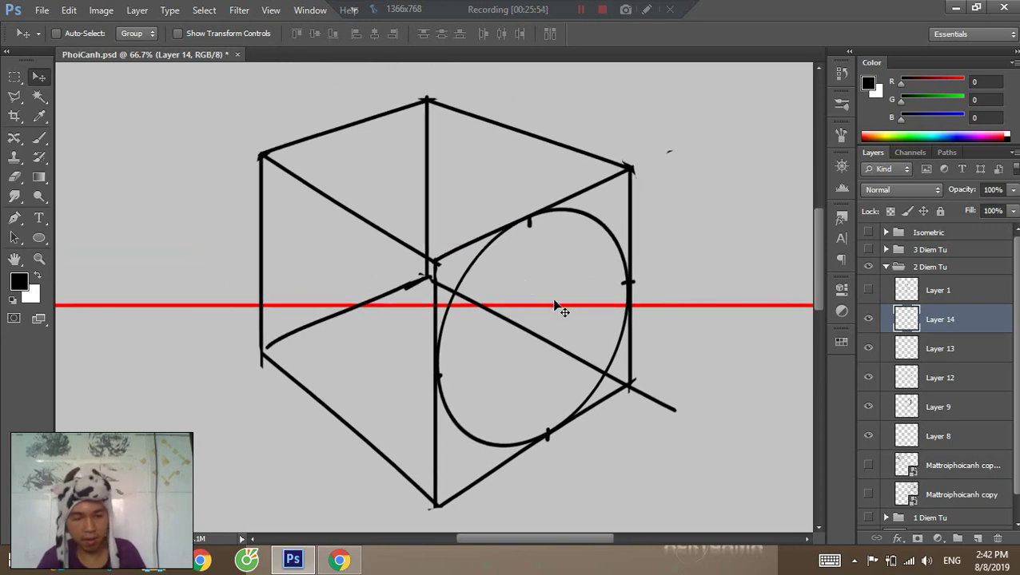
{"action": "key", "text": "ctrl+j"}
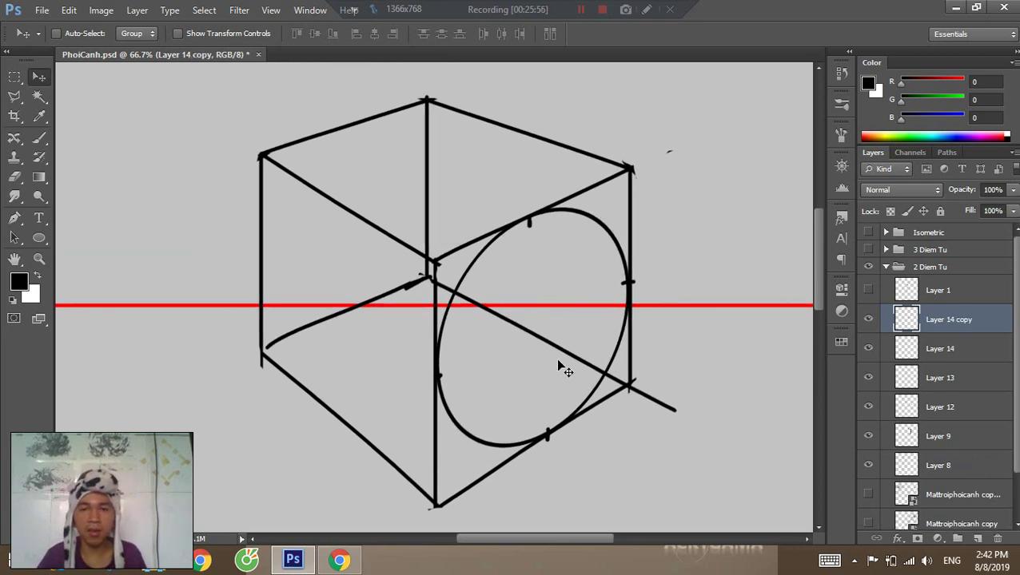
{"action": "left_click_drag", "start_coordinate": [565, 370], "coordinate": [388, 270]}
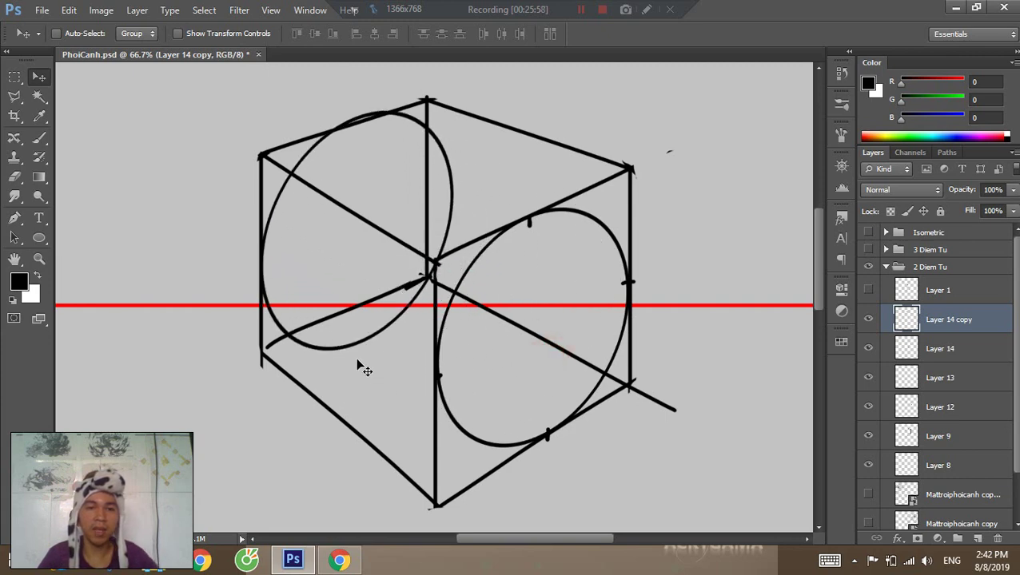
Shrink and skew the copied ellipse to fit inside the four edges of the cube's hidden back-left face.
{"action": "key", "text": "ctrl+t"}
{"action": "left_click_drag", "start_coordinate": [361, 352], "coordinate": [357, 314]}
{"action": "left_click_drag", "start_coordinate": [453, 213], "coordinate": [425, 218]}
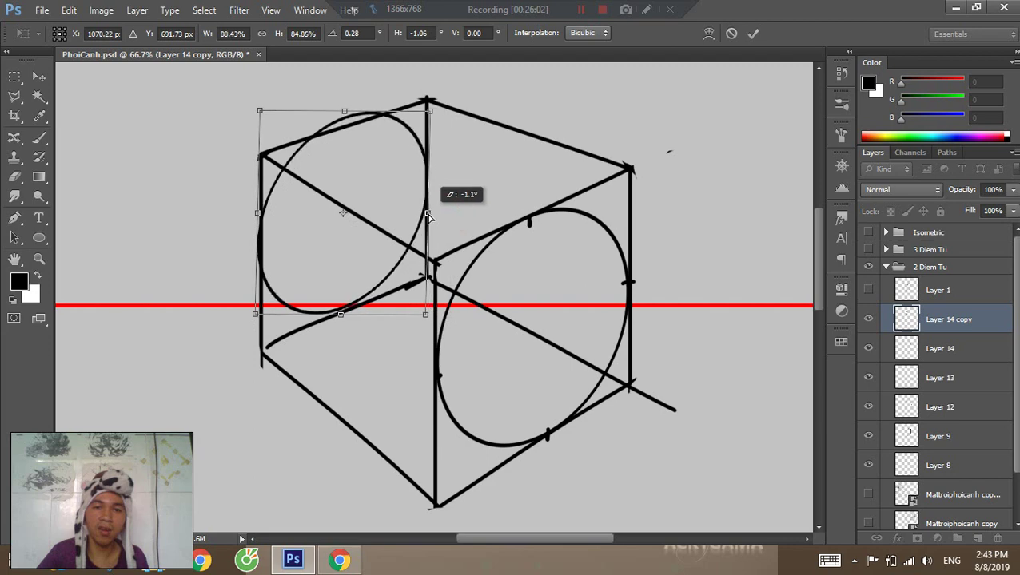
{"action": "left_click_drag", "start_coordinate": [345, 111], "coordinate": [338, 132]}
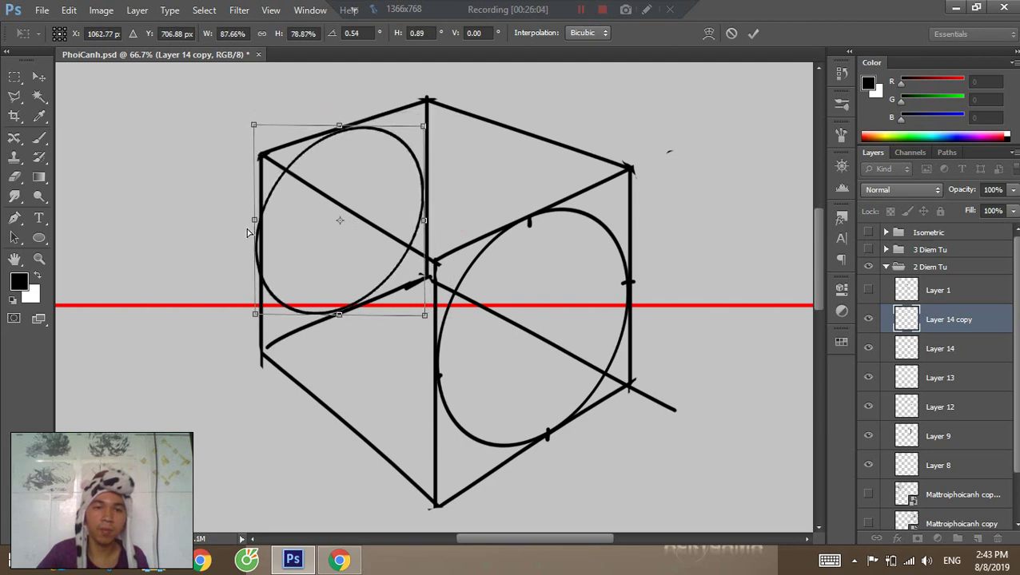
{"action": "left_click_drag", "start_coordinate": [254, 221], "coordinate": [260, 230]}
{"action": "mouse_move", "coordinate": [343, 320]}
{"action": "left_mouse_down"}
{"action": "mouse_move", "coordinate": [365, 311]}
{"action": "mouse_move", "coordinate": [355, 310]}
{"action": "left_mouse_up"}
{"action": "left_click_drag", "start_coordinate": [264, 227], "coordinate": [254, 225]}
{"action": "left_click_drag", "start_coordinate": [340, 132], "coordinate": [335, 126]}
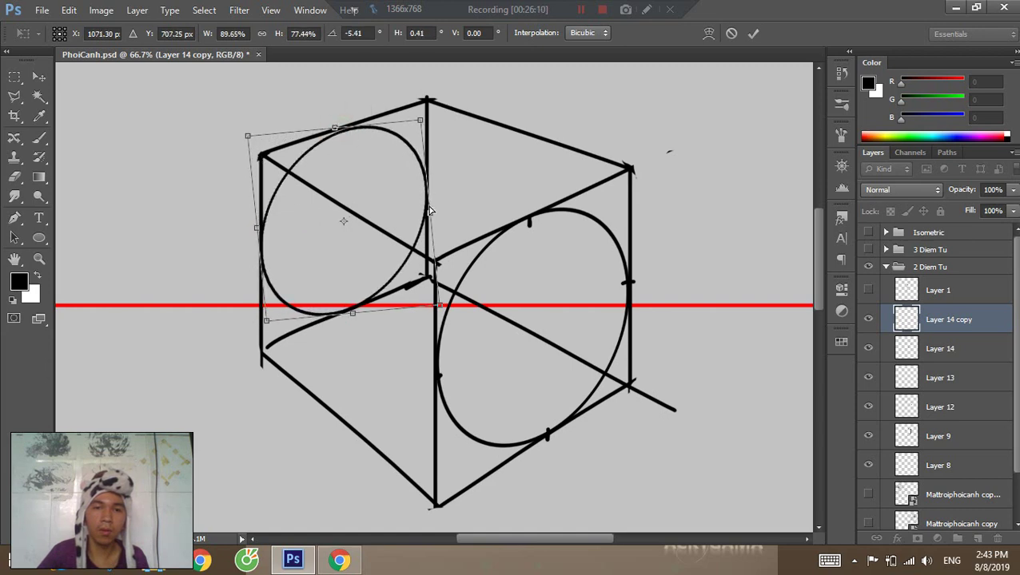
{"action": "left_click_drag", "start_coordinate": [428, 214], "coordinate": [429, 210]}
{"action": "left_click_drag", "start_coordinate": [361, 315], "coordinate": [361, 307]}
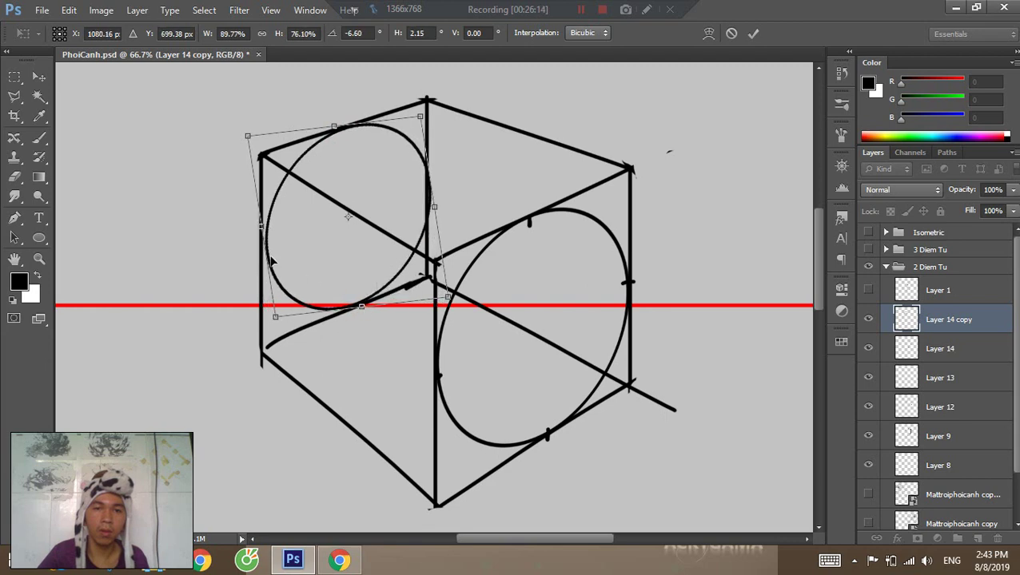
{"action": "left_click_drag", "start_coordinate": [261, 228], "coordinate": [258, 231]}
{"action": "left_click_drag", "start_coordinate": [430, 204], "coordinate": [431, 207]}
{"action": "key", "text": "Return"}
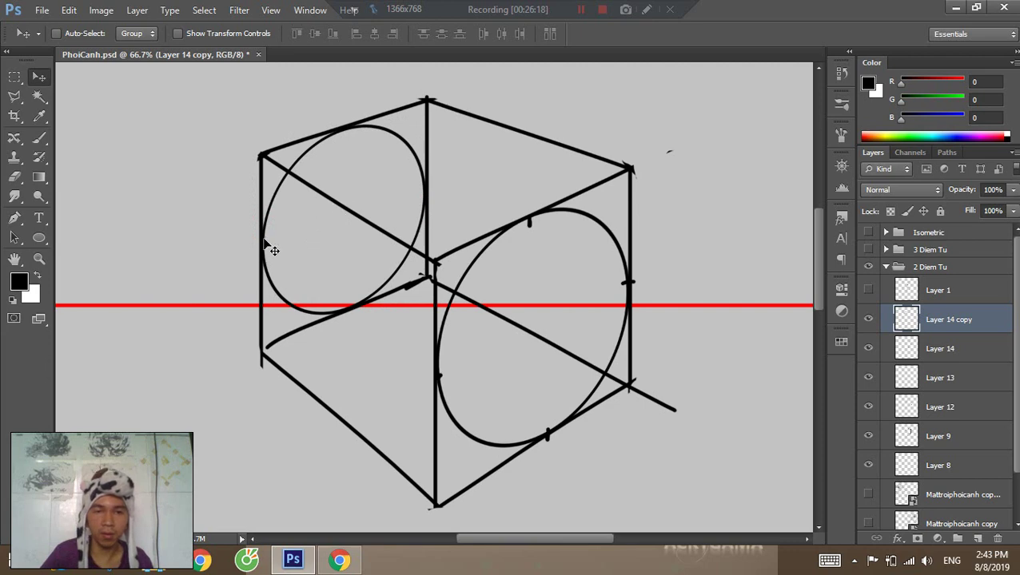
Draw a straight brush line joining the upper outer sides of the back and front ellipses.
{"action": "key", "text": "b"}
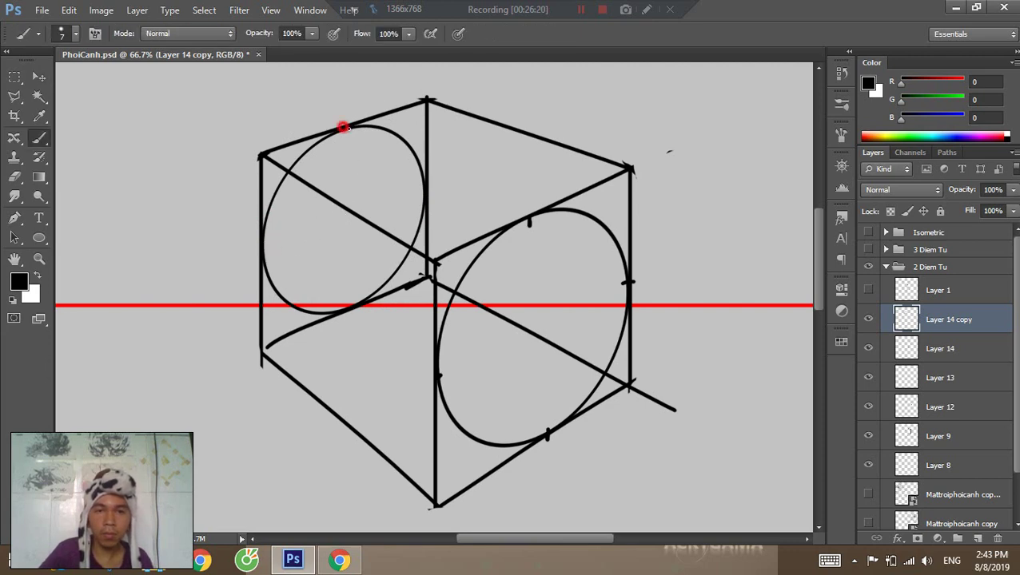
{"action": "left_click", "coordinate": [342, 127]}
{"action": "left_click", "coordinate": [527, 217], "text": "shift"}
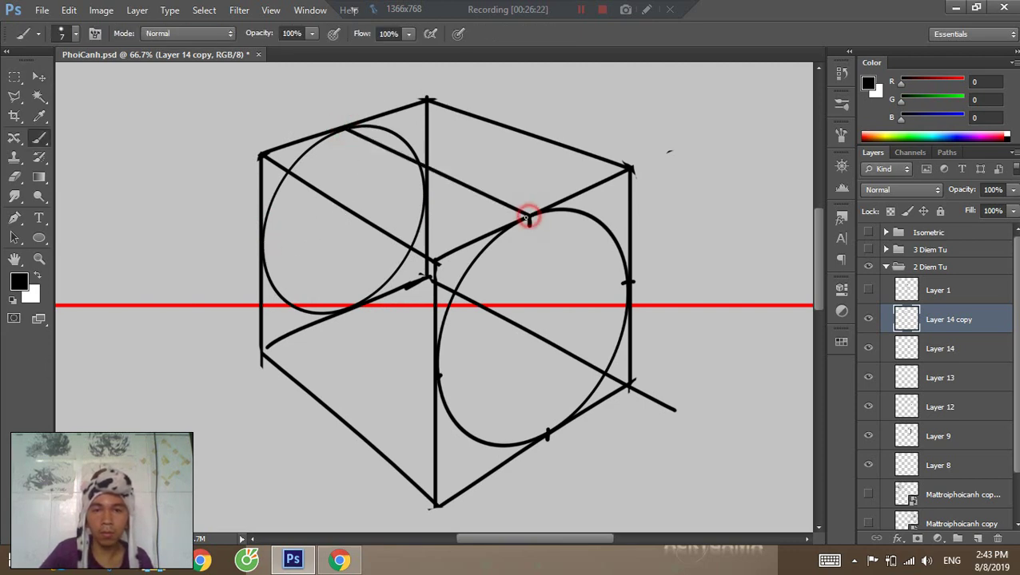
{"action": "key", "text": "ctrl+z"}
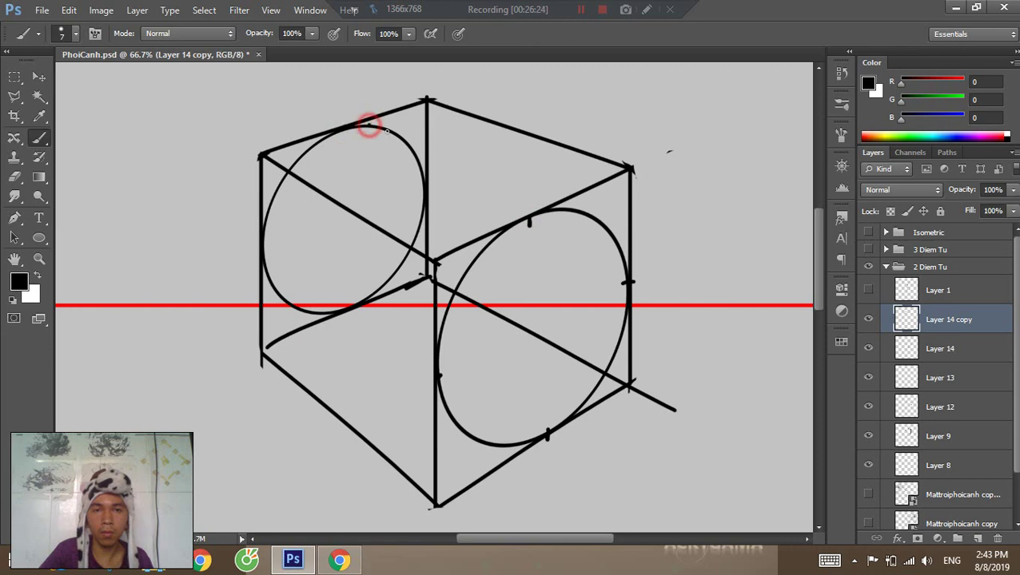
{"action": "left_click", "coordinate": [592, 216], "text": "shift"}
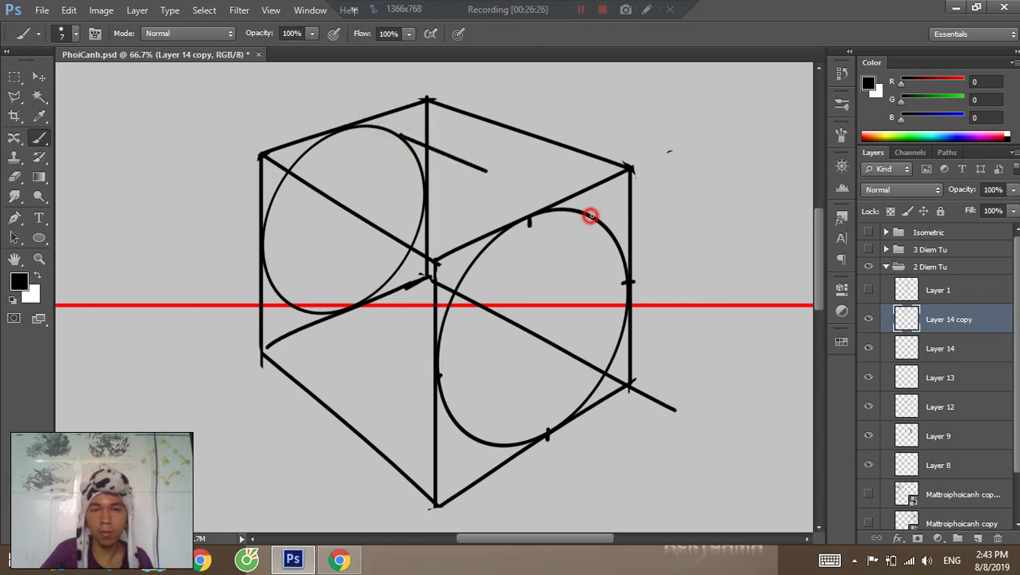
{"action": "key", "text": "ctrl+z"}
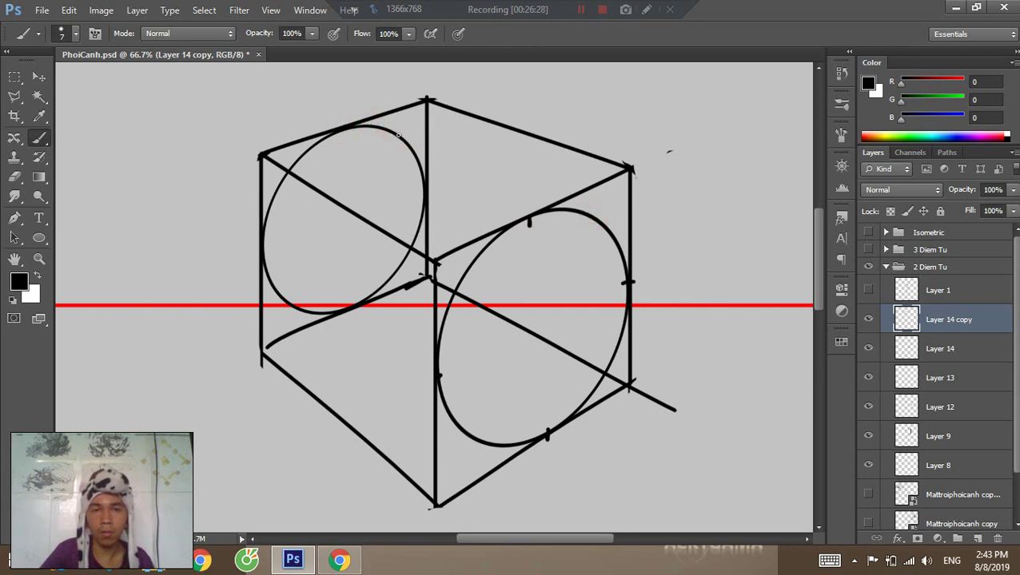
{"action": "left_click", "coordinate": [581, 211], "text": "shift"}
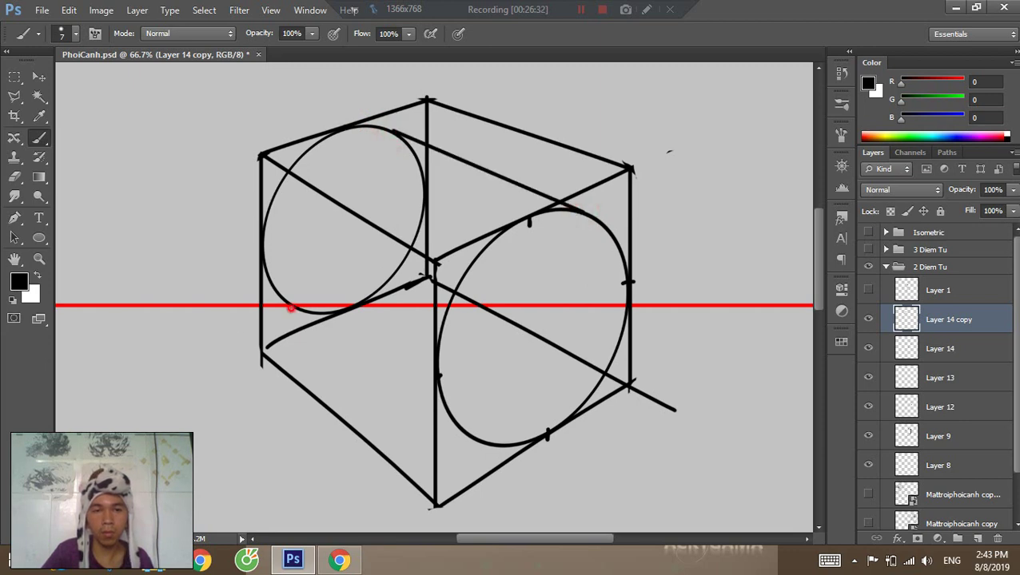
Draw a straight brush line joining the lower outer sides of the two ellipses to close the cylinder.
{"action": "left_click", "coordinate": [472, 433], "text": "shift"}
{"action": "key", "text": "ctrl+z"}
{"action": "left_click", "coordinate": [473, 439]}
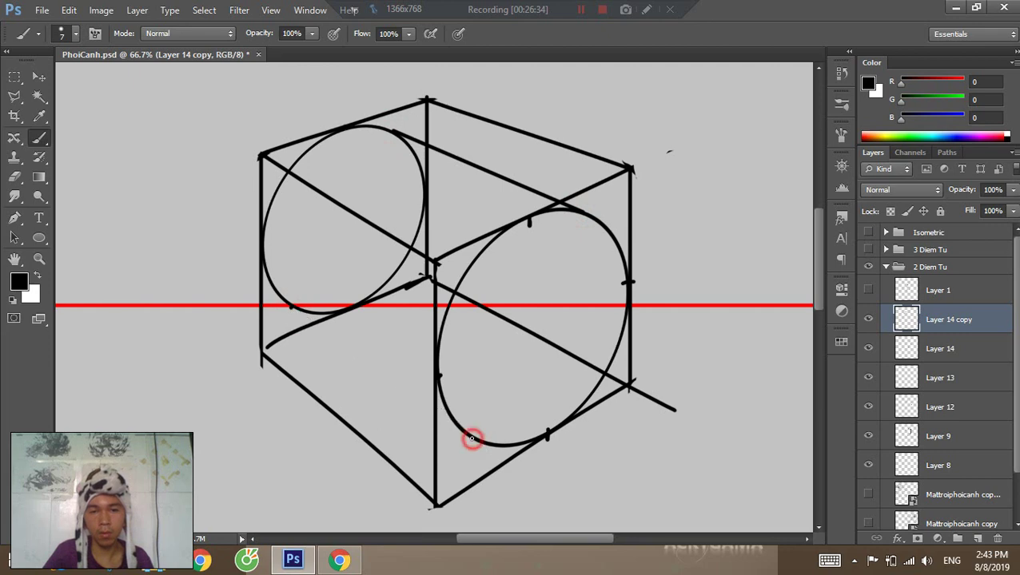
{"action": "left_click", "coordinate": [291, 308], "text": "shift"}
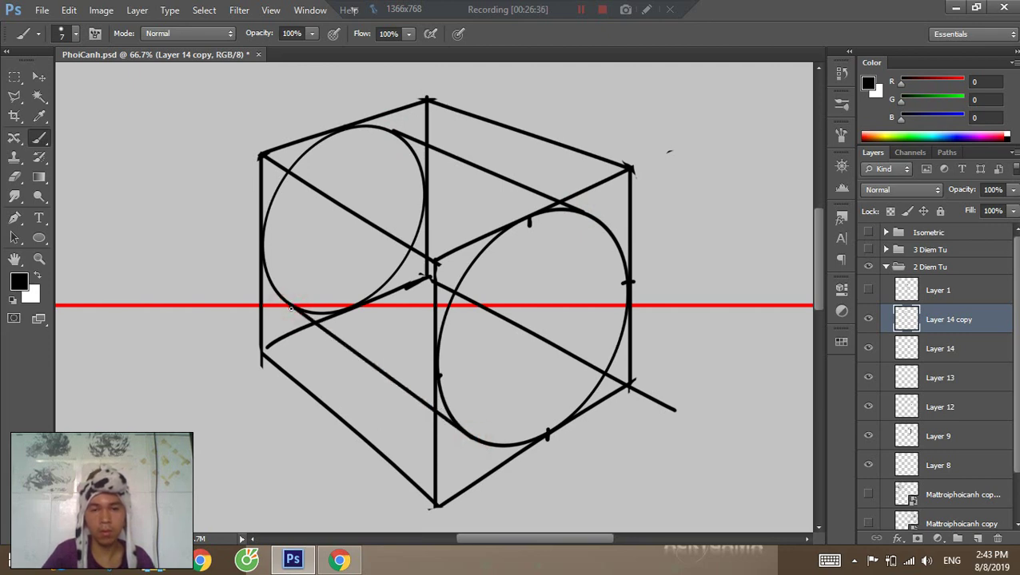
Hide Layers 13, 12, 9 and 8 to leave only the cylinder lines showing.
{"action": "left_click", "coordinate": [868, 407]}
{"action": "left_click", "coordinate": [867, 464]}
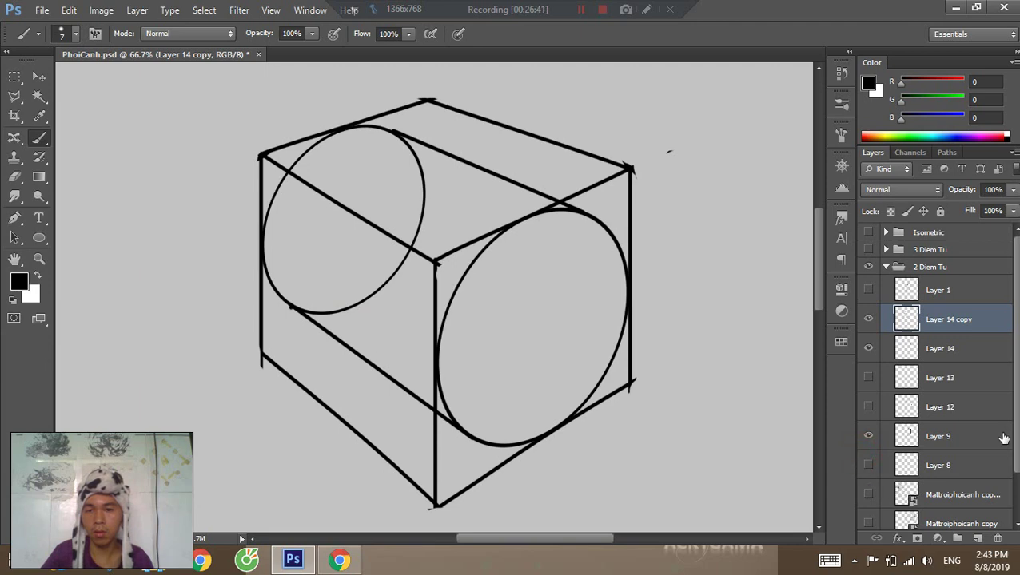
{"action": "left_click", "coordinate": [871, 438]}
Erase the hidden inner arc of the back ellipse between the cylinder's two side lines.
{"action": "key", "text": "z"}
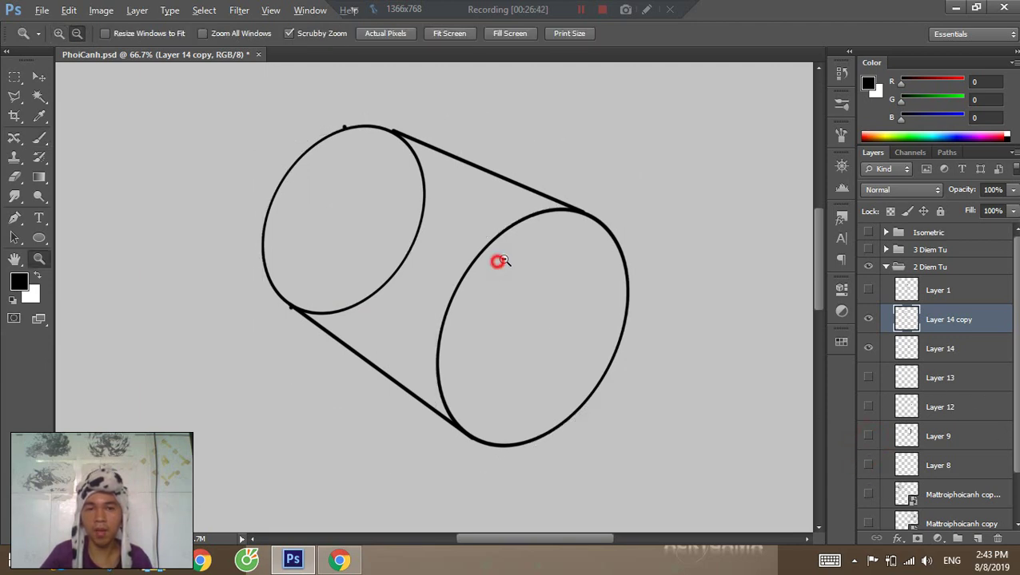
{"action": "mouse_move", "coordinate": [498, 262]}
{"action": "left_mouse_down"}
{"action": "mouse_move", "coordinate": [508, 269]}
{"action": "mouse_move", "coordinate": [432, 220]}
{"action": "mouse_move", "coordinate": [442, 183]}
{"action": "mouse_move", "coordinate": [444, 197]}
{"action": "mouse_move", "coordinate": [431, 140]}
{"action": "left_mouse_up"}
{"action": "key", "text": "b"}
{"action": "key", "text": "ctrl+z"}
{"action": "key", "text": "e"}
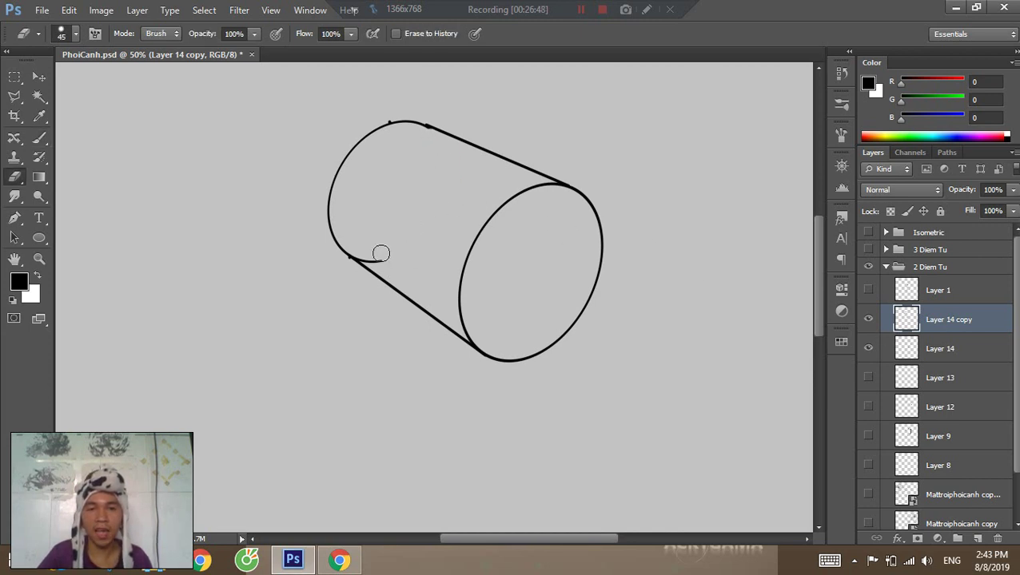
Review the finished cylinder drawing on the whole canvas.
{"action": "triple_click", "coordinate": [452, 242]}
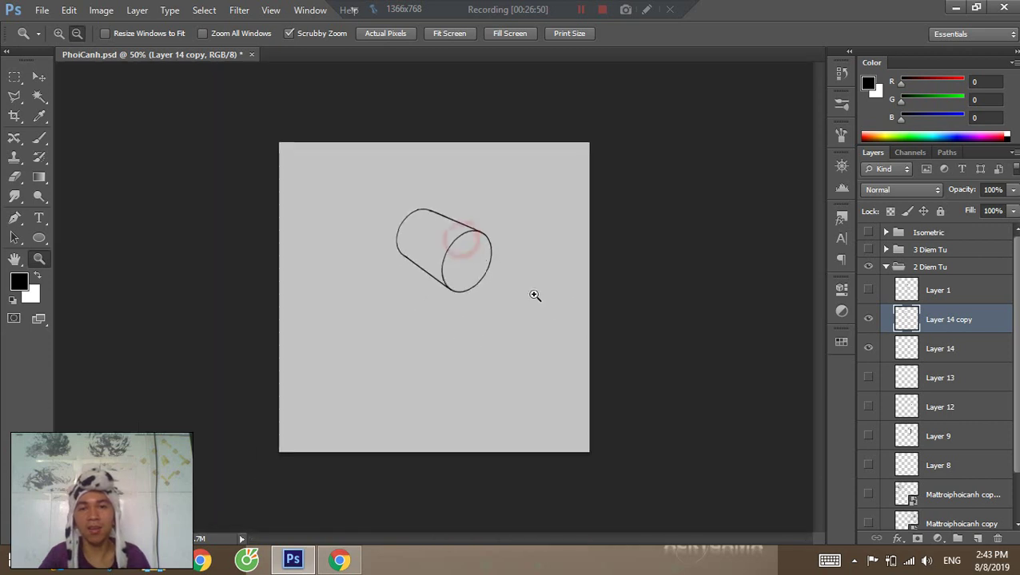
{"action": "key", "text": "v"}
{"action": "left_click", "coordinate": [710, 274]}
{"action": "key", "text": "z"}
{"action": "left_click", "coordinate": [500, 291]}
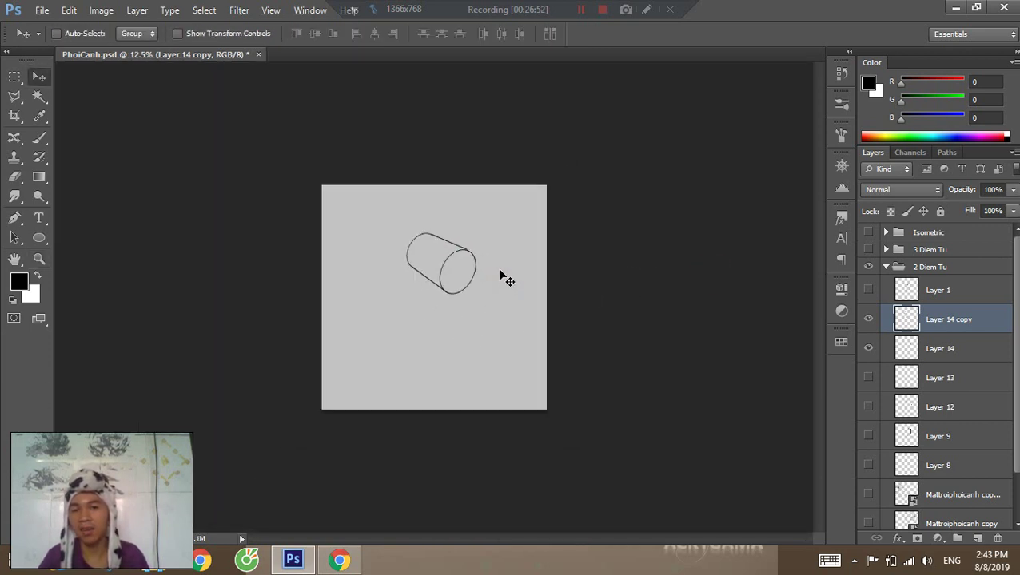
{"action": "left_click", "coordinate": [534, 200]}
{"action": "key", "text": "ctrl+space"}
{"action": "left_click", "coordinate": [469, 255], "text": "ctrl"}
{"action": "left_click", "coordinate": [476, 251], "text": "ctrl"}
{"action": "key", "text": "x"}
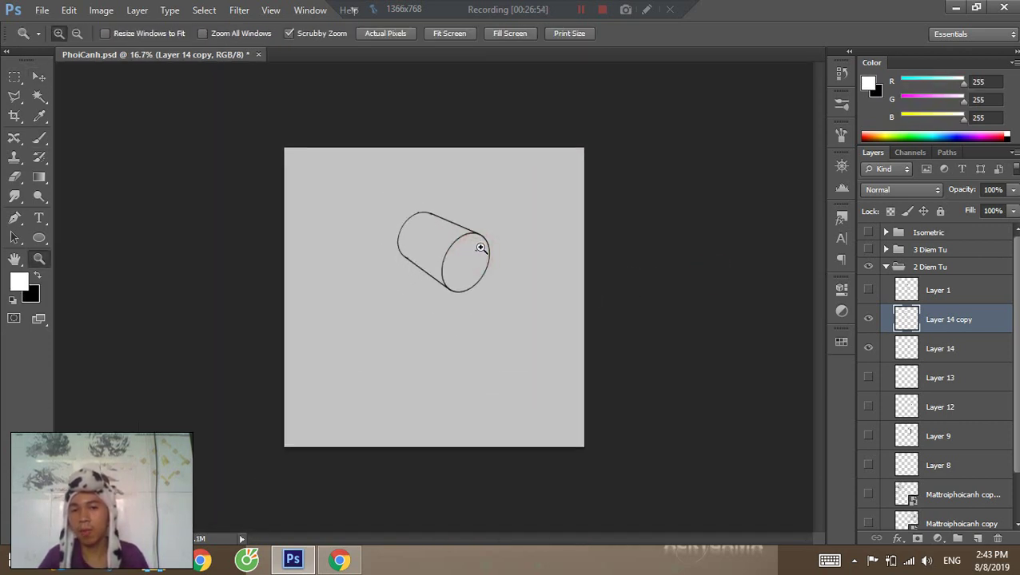
Show Layers 13, 12 and 9 again around the finished cylinder.
{"action": "left_click", "coordinate": [478, 250]}
{"action": "key", "text": "ctrl+minus"}
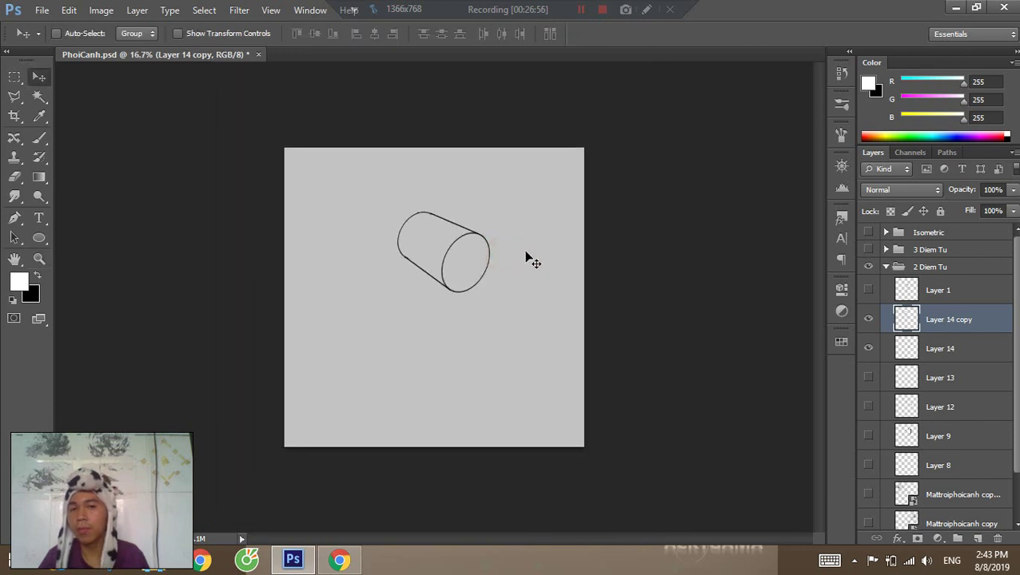
{"action": "left_click", "coordinate": [500, 251]}
{"action": "left_click", "coordinate": [505, 254]}
{"action": "key", "text": "v"}
{"action": "left_click", "coordinate": [868, 377]}
{"action": "left_click", "coordinate": [868, 407]}
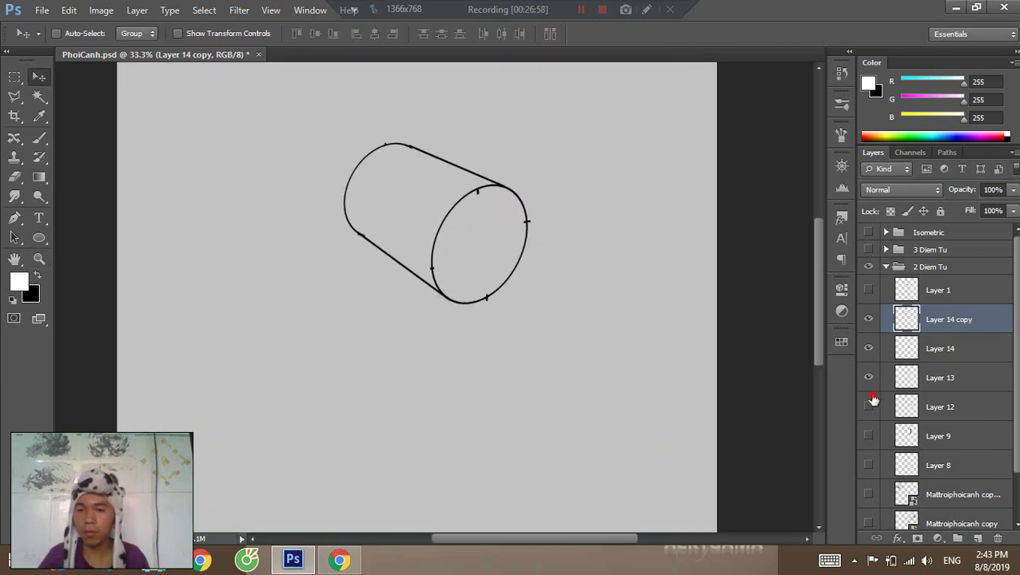
{"action": "left_click", "coordinate": [868, 435]}
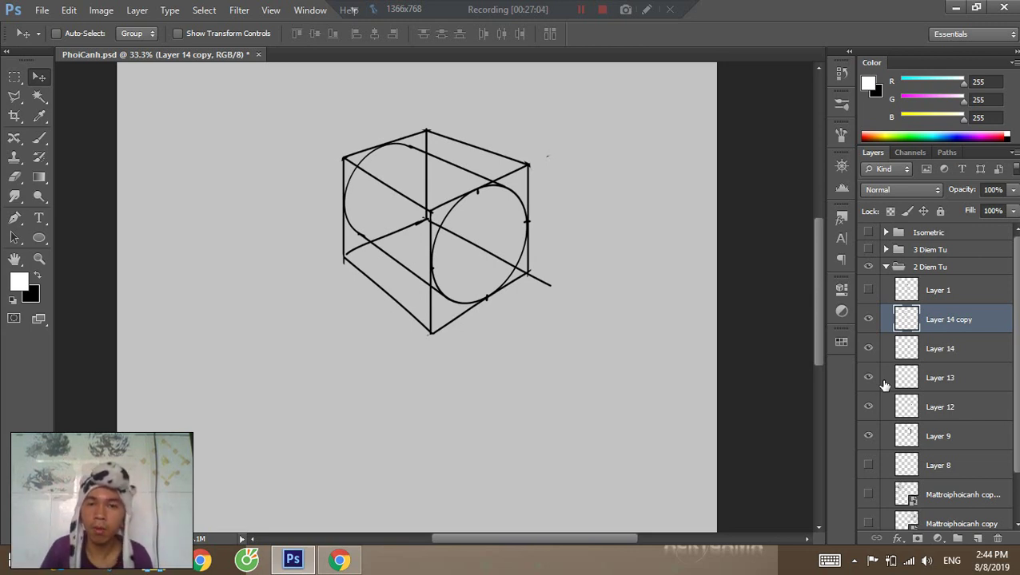
Hide Layers 12 and 9, and merge Layer 14 copy, Layer 14 and Layer 13 into one cylinder layer.
{"action": "left_click_drag", "start_coordinate": [877, 354], "coordinate": [868, 412]}
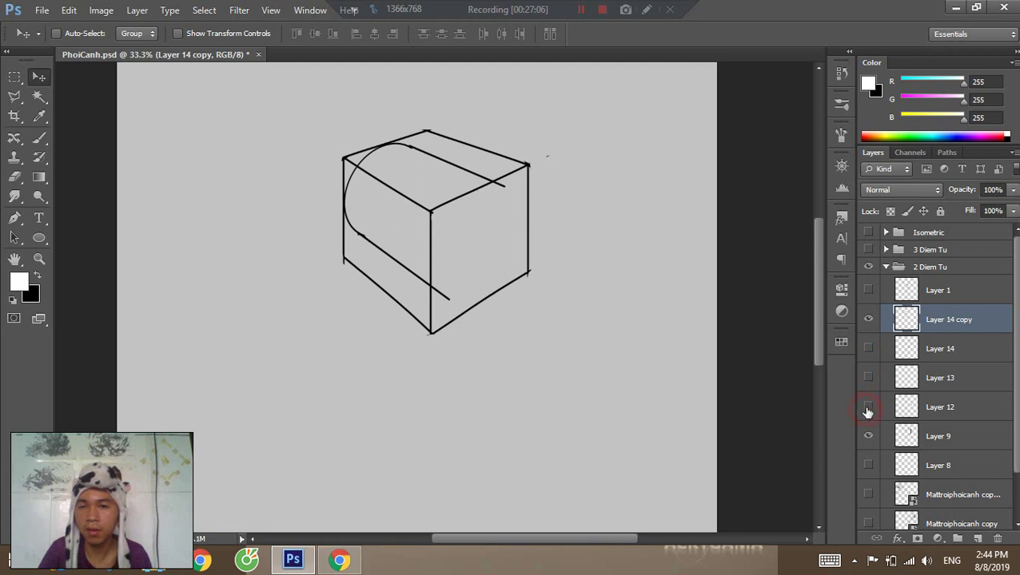
{"action": "left_click_drag", "start_coordinate": [869, 348], "coordinate": [868, 415]}
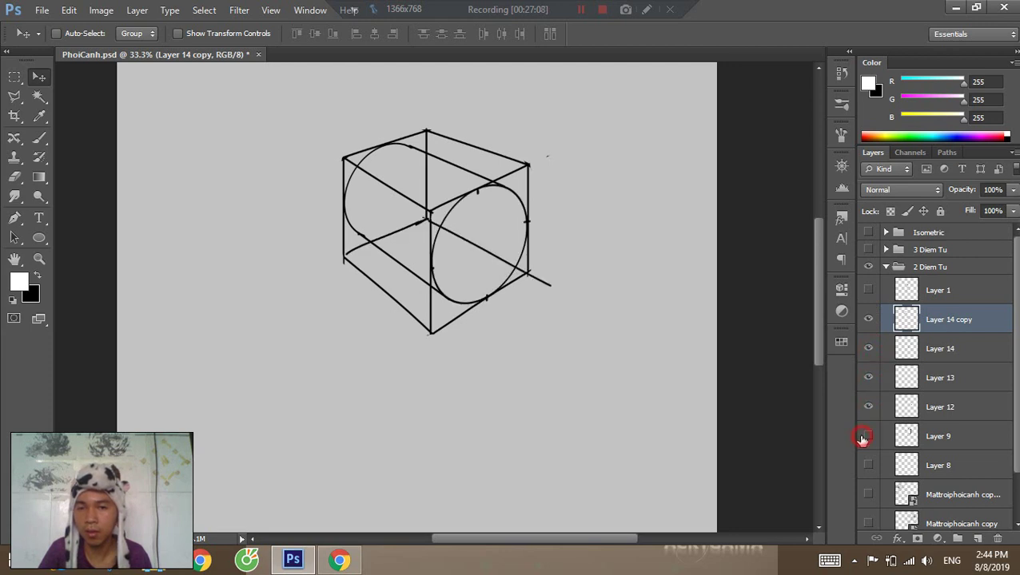
{"action": "left_click", "coordinate": [865, 435]}
{"action": "left_click", "coordinate": [868, 418]}
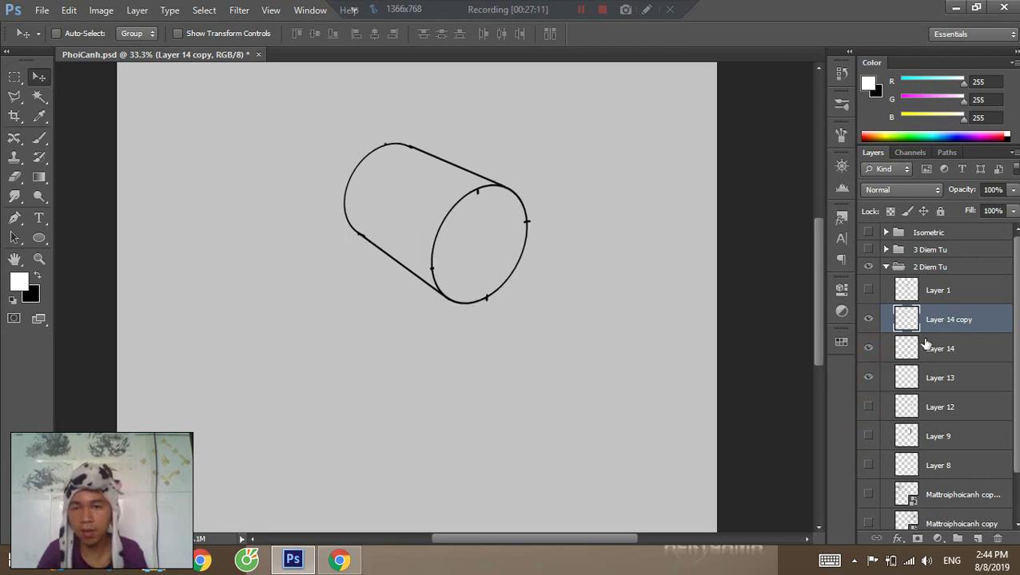
{"action": "left_click", "coordinate": [920, 349], "text": "ctrl"}
{"action": "left_click", "coordinate": [919, 377], "text": "shift"}
{"action": "key", "text": "Delete"}
{"action": "left_click", "coordinate": [512, 352], "text": "alt"}
{"action": "left_click", "coordinate": [512, 352], "text": "alt"}
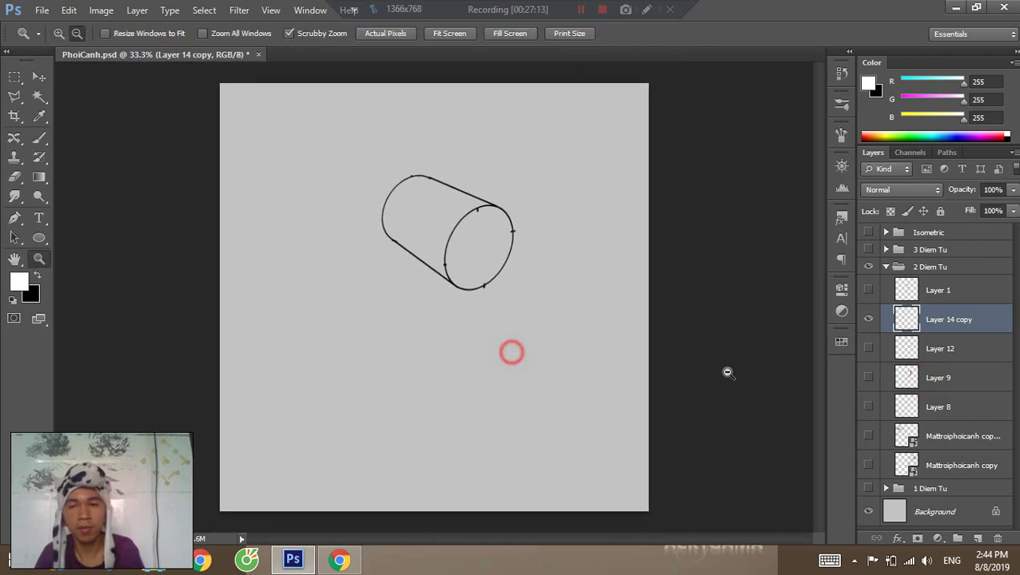
Turn Layer 9 back on to show the cube's lines together with the merged cylinder.
{"action": "left_click", "coordinate": [865, 377]}
{"action": "key", "text": "v"}
{"action": "left_click", "coordinate": [448, 210]}
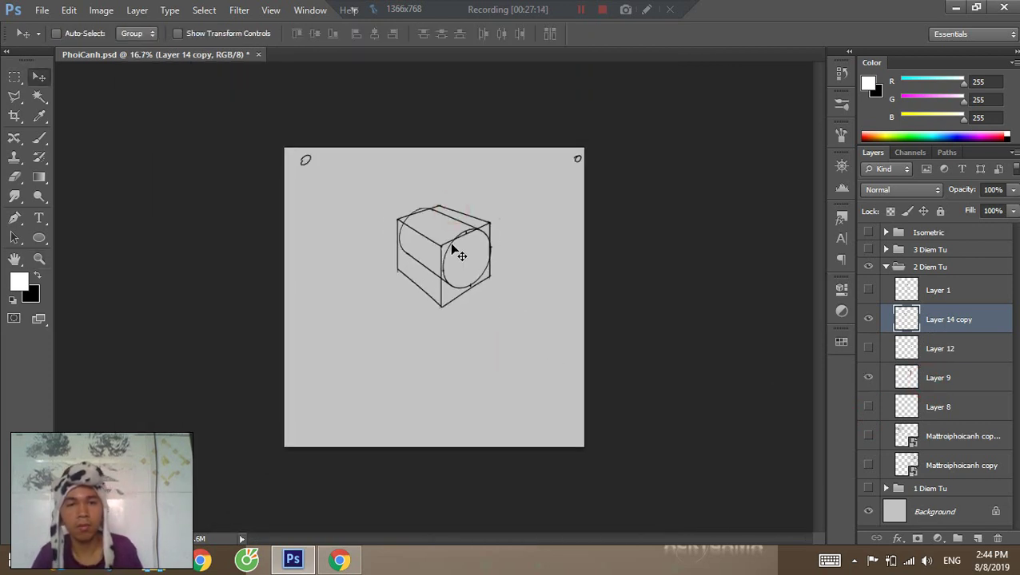
{"action": "key", "text": "ctrl+s"}
Collapse and hide the 2 Diem Tu group, and show and expand the Isometric group.
{"action": "left_click", "coordinate": [885, 267]}
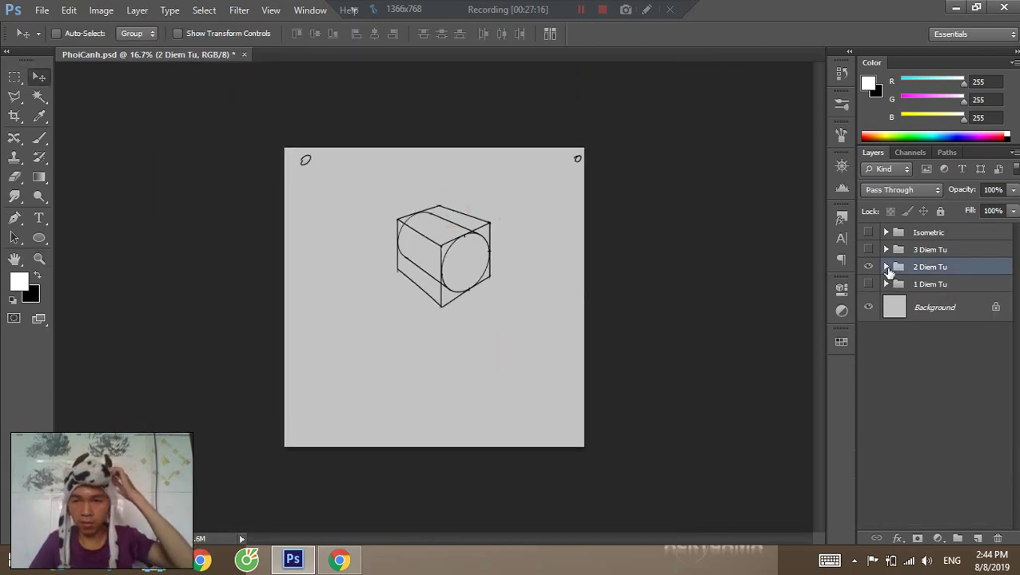
{"action": "left_click", "coordinate": [867, 267]}
{"action": "left_click", "coordinate": [868, 232]}
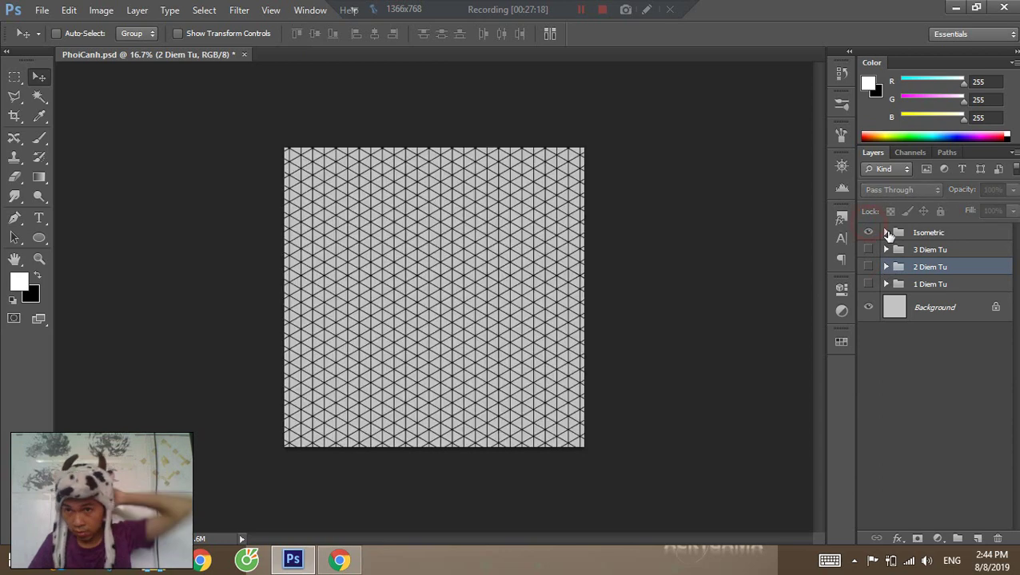
{"action": "left_click", "coordinate": [885, 231]}
Move the grid layer below Layer 2 in the Isometric group and lower its opacity to 16%.
{"action": "left_click", "coordinate": [954, 264]}
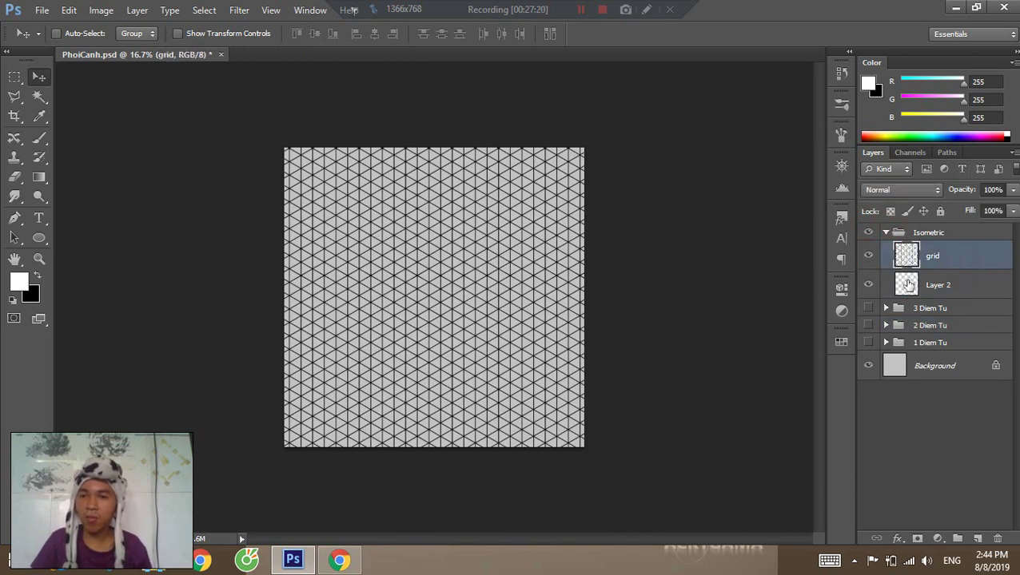
{"action": "left_click_drag", "start_coordinate": [927, 264], "coordinate": [932, 298]}
{"action": "key", "text": "z"}
{"action": "left_click", "coordinate": [458, 237]}
{"action": "left_click", "coordinate": [458, 236]}
{"action": "key", "text": "v"}
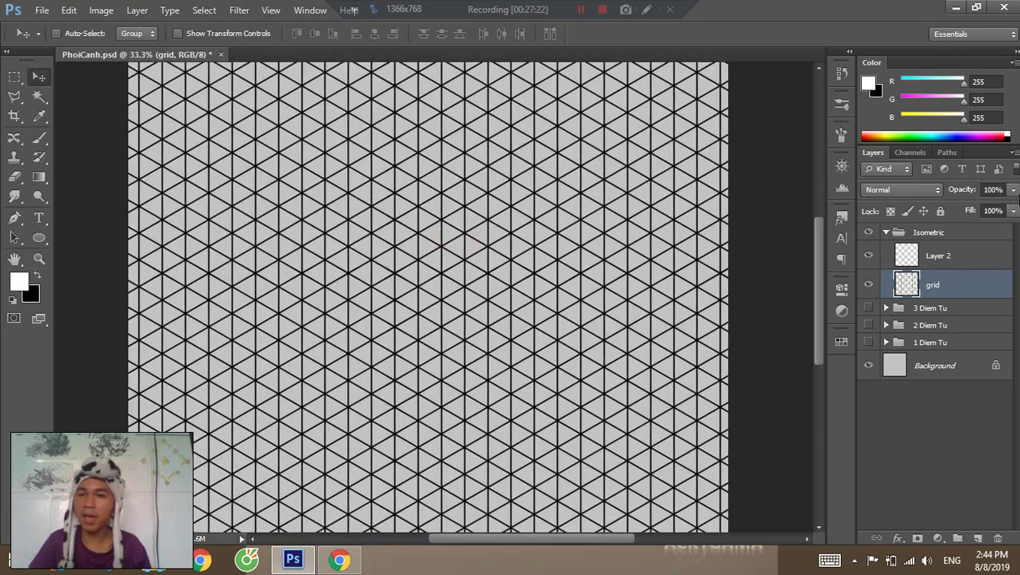
{"action": "left_click_drag", "start_coordinate": [964, 192], "coordinate": [660, 136]}
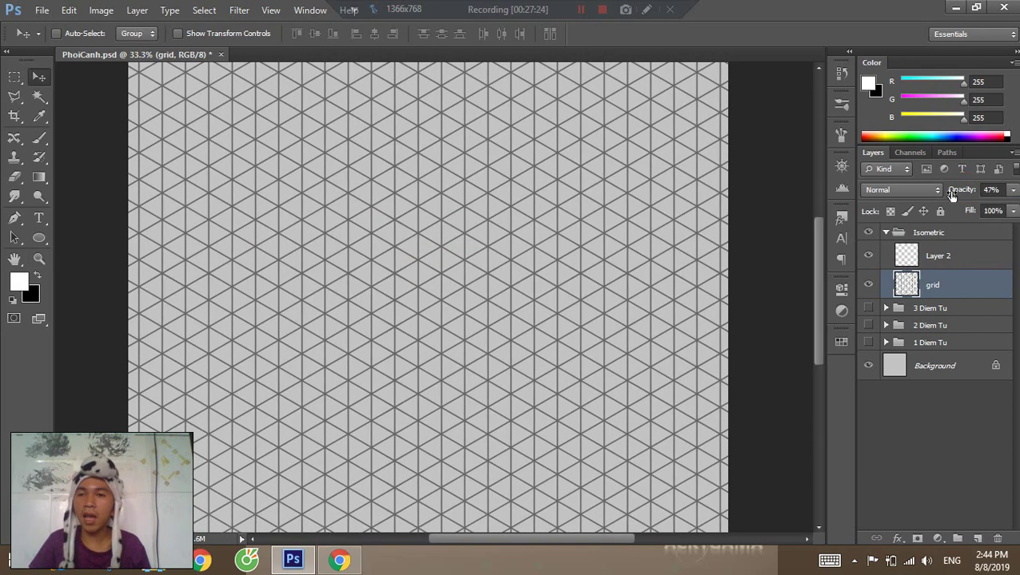
{"action": "mouse_move", "coordinate": [951, 195]}
{"action": "left_mouse_down"}
{"action": "mouse_move", "coordinate": [964, 194]}
{"action": "mouse_move", "coordinate": [951, 190]}
{"action": "left_mouse_up"}
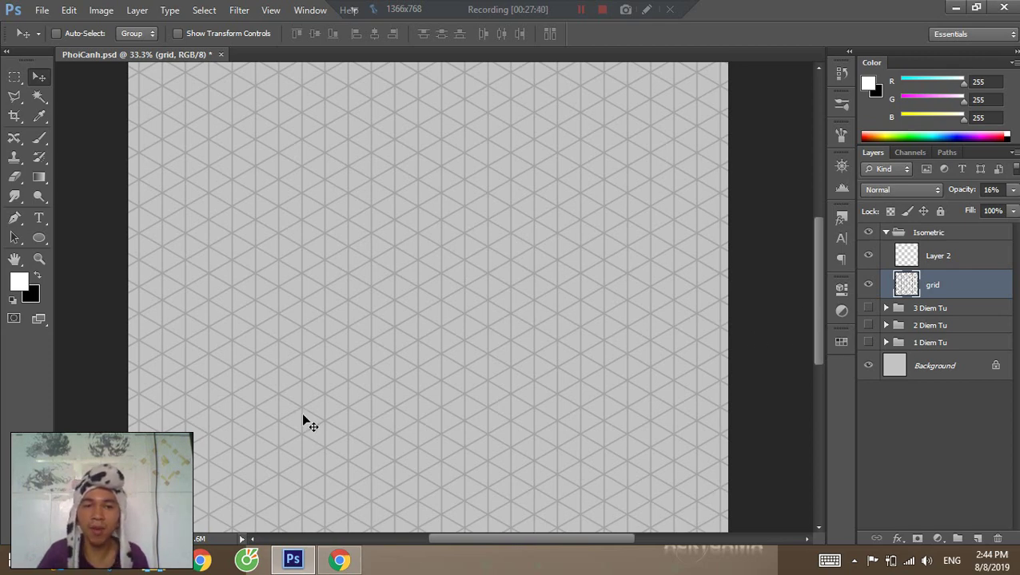
{"action": "left_click", "coordinate": [473, 244], "text": "alt"}
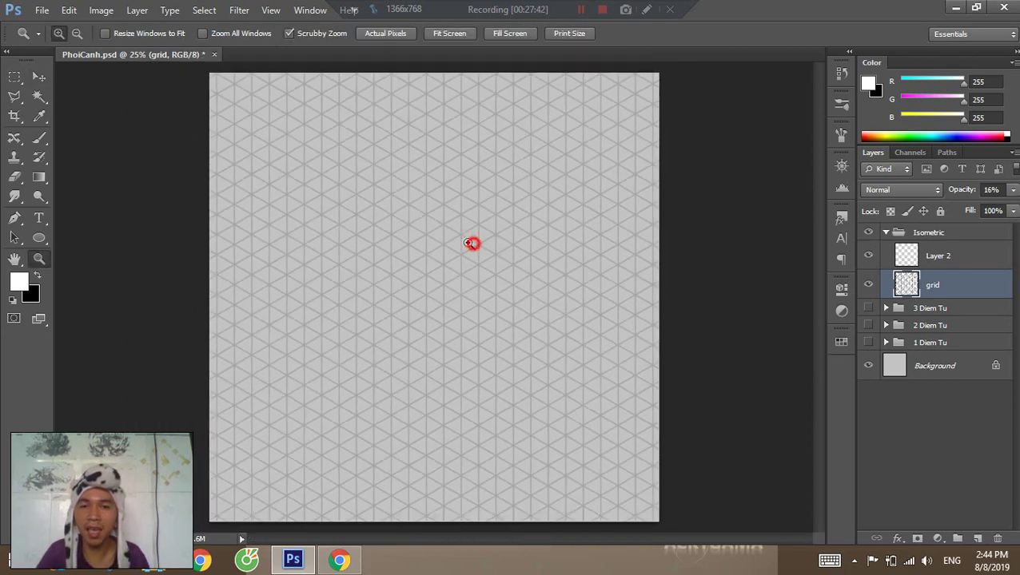
{"action": "left_click", "coordinate": [475, 243], "text": "ctrl"}
{"action": "left_click_drag", "start_coordinate": [408, 199], "coordinate": [454, 274]}
{"action": "left_click", "coordinate": [485, 293], "text": "alt"}
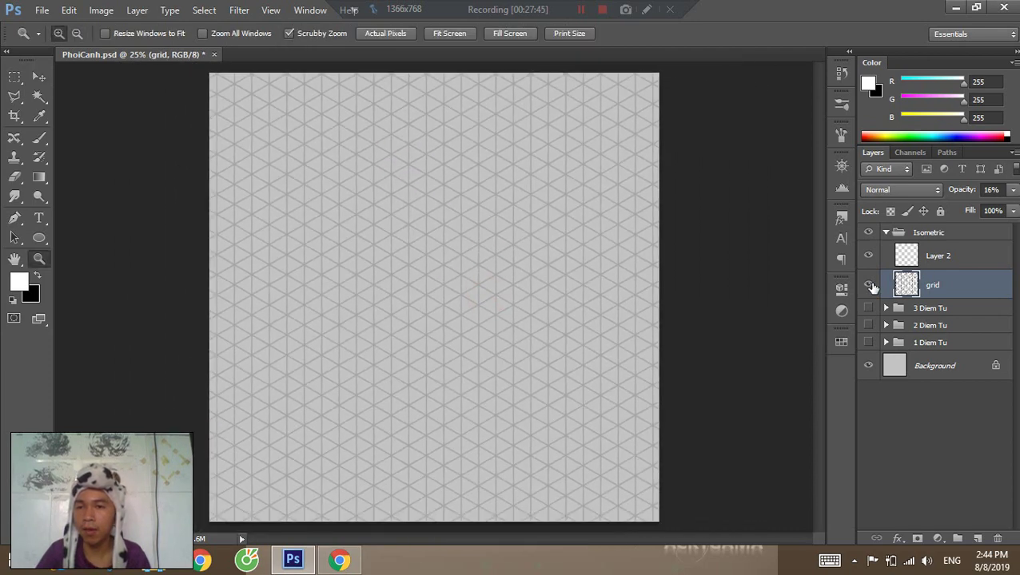
On Layer 2, brush a straight black vertical line about four grid cells tall as the isometric cube's front edge.
{"action": "left_click", "coordinate": [907, 257]}
{"action": "left_click", "coordinate": [424, 218], "text": "ctrl"}
{"action": "left_click_drag", "start_coordinate": [414, 243], "coordinate": [460, 239]}
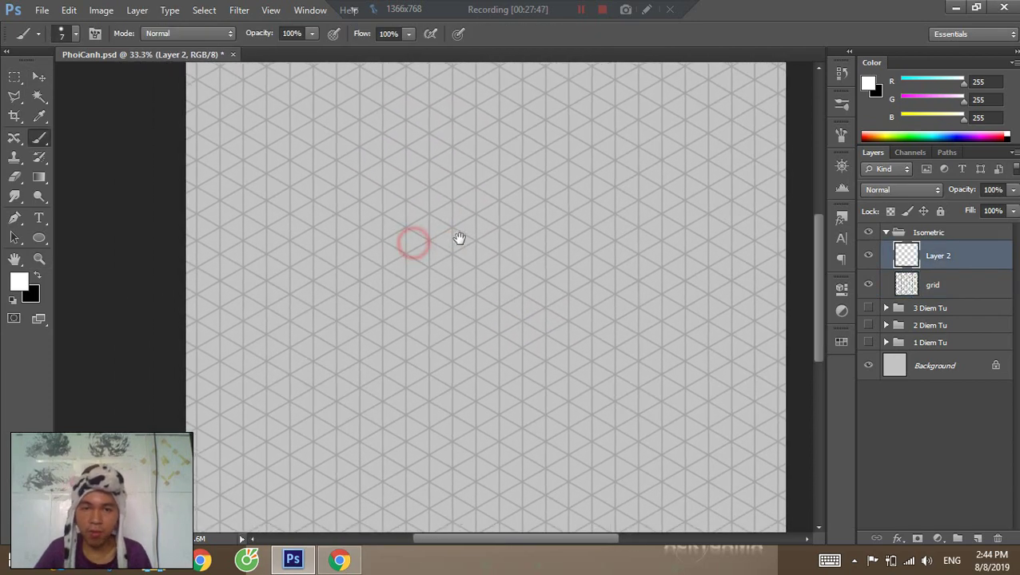
{"action": "left_click", "coordinate": [446, 275], "text": "ctrl"}
{"action": "left_click_drag", "start_coordinate": [479, 284], "coordinate": [485, 240]}
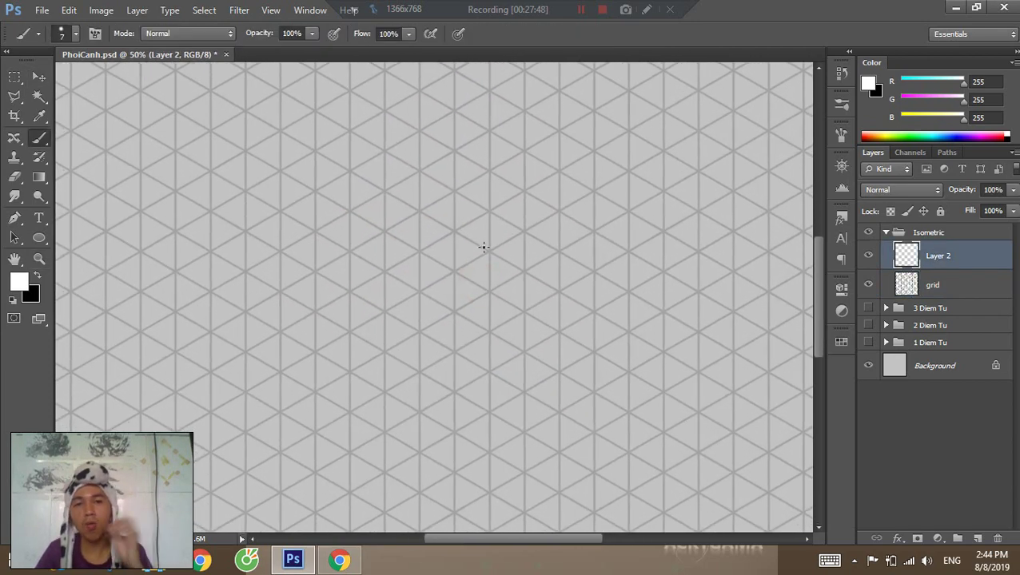
{"action": "left_click", "coordinate": [446, 275], "text": "ctrl"}
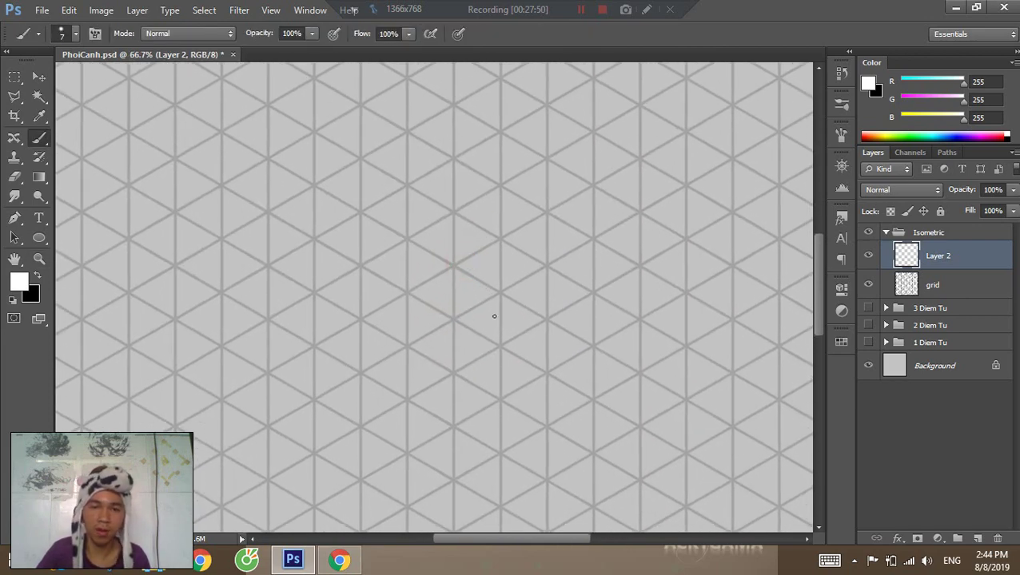
{"action": "left_click", "coordinate": [454, 373]}
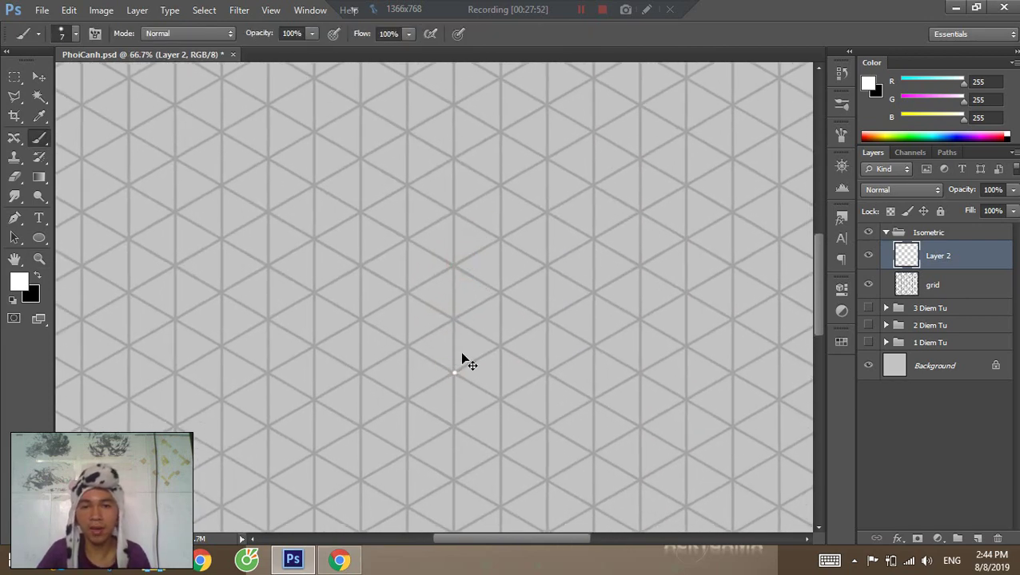
{"action": "key", "text": "x"}
{"action": "left_click", "coordinate": [454, 373]}
{"action": "left_click_drag", "start_coordinate": [483, 210], "coordinate": [478, 267]}
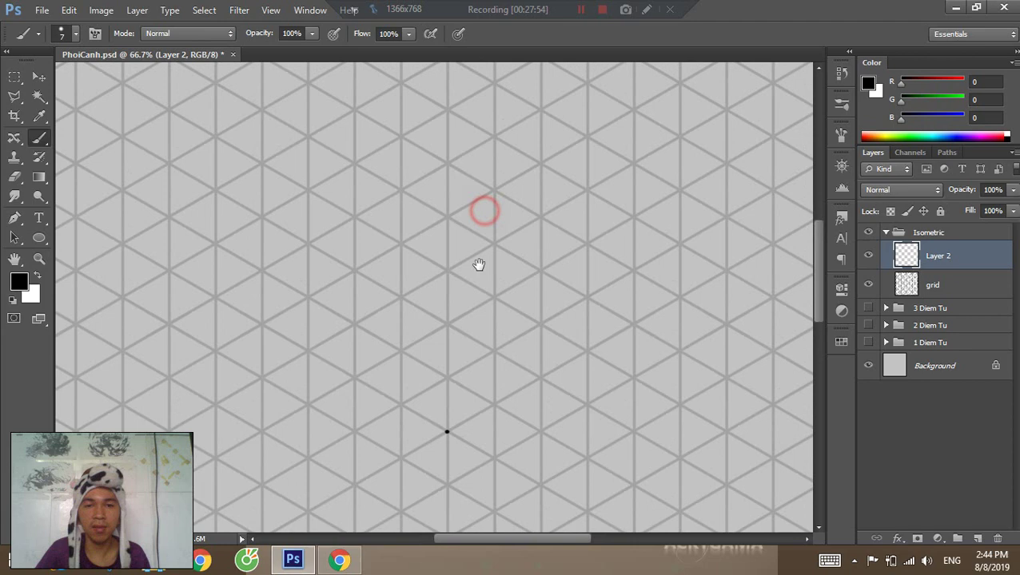
{"action": "left_click", "coordinate": [446, 221], "text": "shift"}
Draw two straight lines from the front edge's upper end along the grid diagonals, each about three cells long, to either side.
{"action": "left_click_drag", "start_coordinate": [546, 218], "coordinate": [506, 273]}
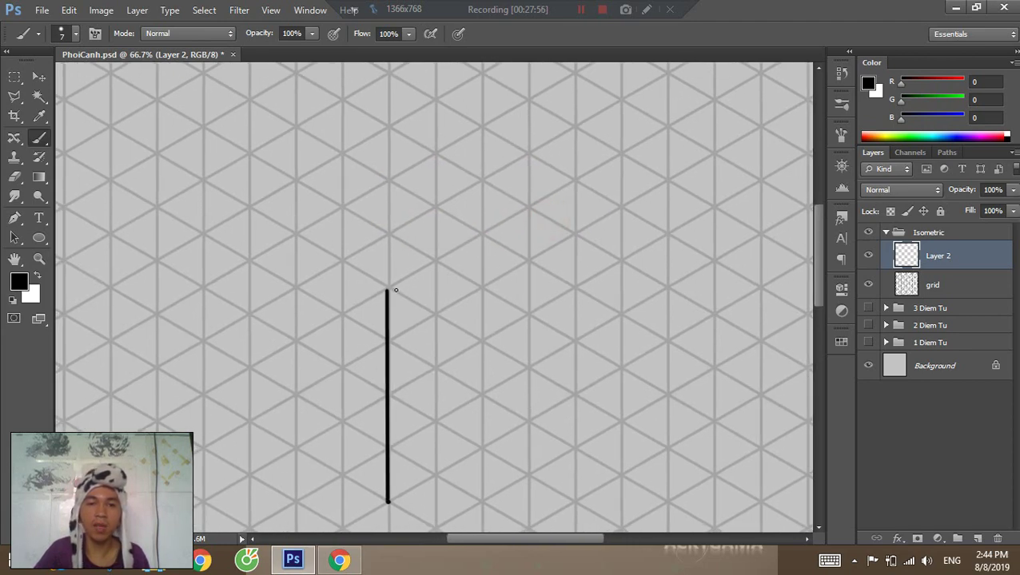
{"action": "left_click", "coordinate": [529, 210], "text": "shift"}
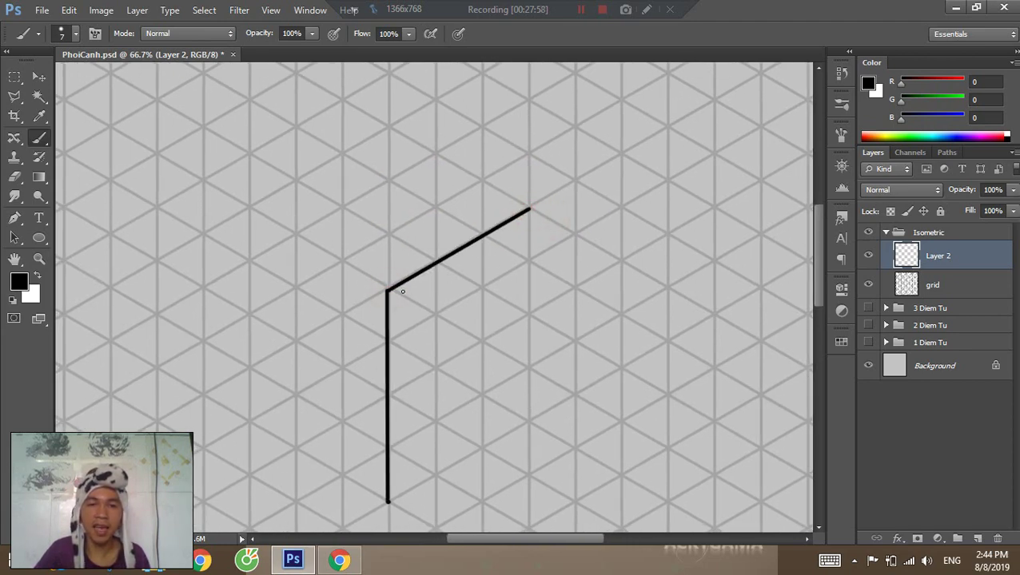
{"action": "left_click", "coordinate": [387, 291]}
{"action": "left_click", "coordinate": [249, 209], "text": "shift"}
Draw both outer vertical edges about four grid cells tall and join their lower ends to the front edge's lower end.
{"action": "left_click_drag", "start_coordinate": [306, 264], "coordinate": [391, 190]}
{"action": "left_click_drag", "start_coordinate": [332, 135], "coordinate": [326, 350]}
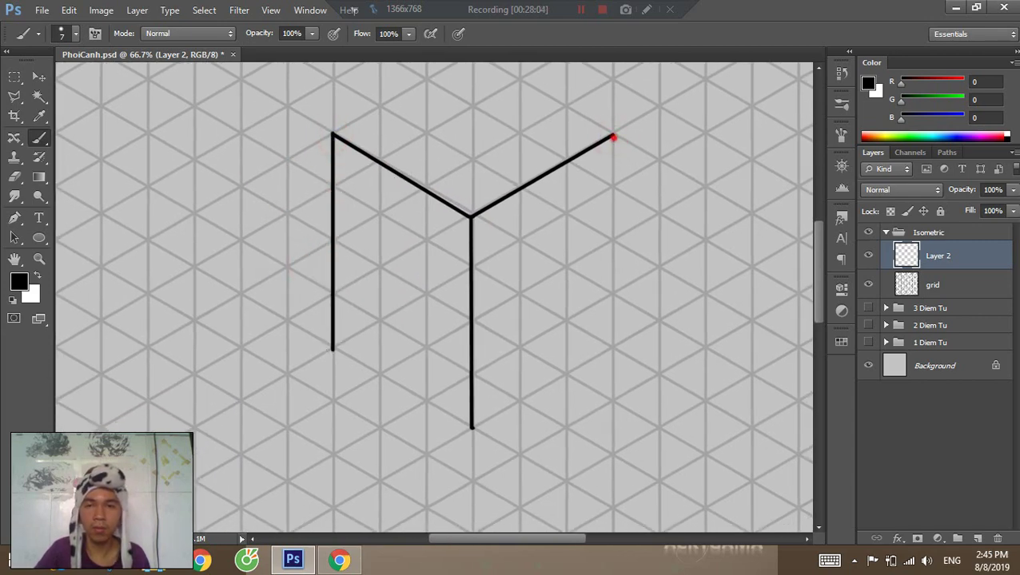
{"action": "left_click_drag", "start_coordinate": [613, 140], "coordinate": [613, 330]}
{"action": "left_click", "coordinate": [331, 350]}
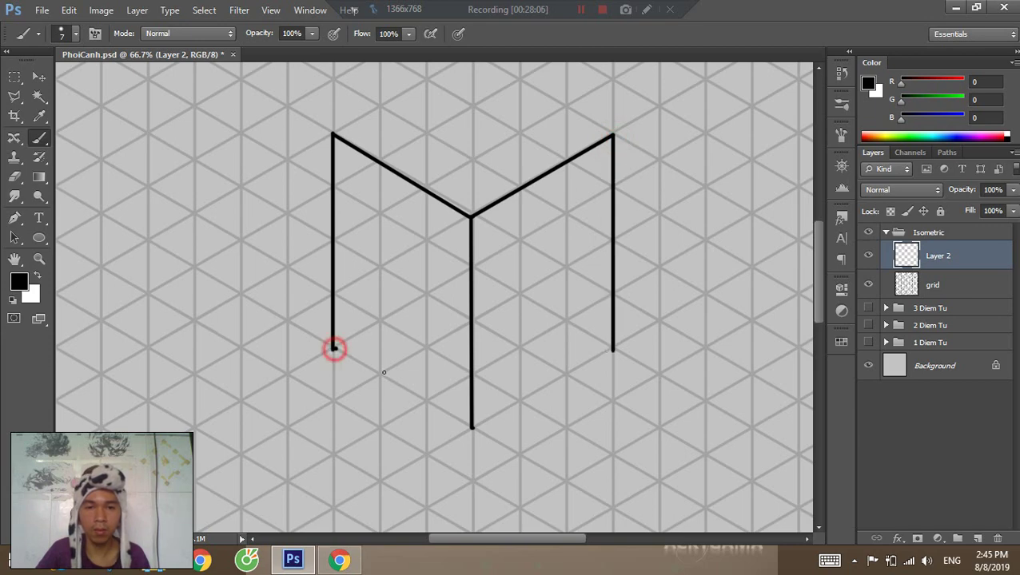
{"action": "left_click", "coordinate": [472, 428], "text": "shift"}
{"action": "left_click", "coordinate": [613, 350], "text": "shift"}
Close the cube's top face with two straight back edges meeting at a grid intersection opposite the front corner.
{"action": "scroll", "coordinate": [558, 243], "scroll_direction": "up", "scroll_amount": 3}
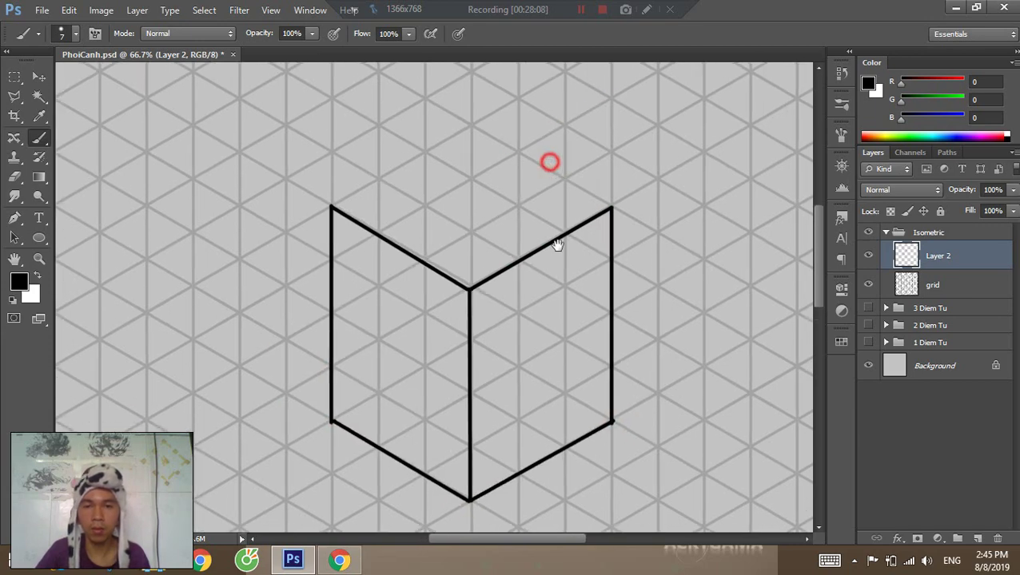
{"action": "left_click", "coordinate": [613, 248]}
{"action": "left_click", "coordinate": [474, 164], "text": "shift"}
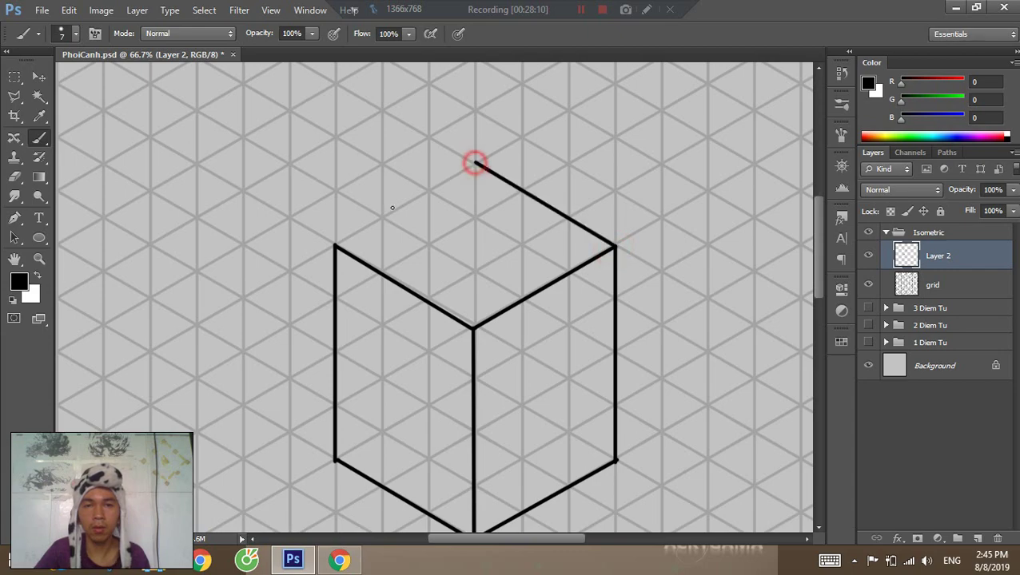
{"action": "left_click", "coordinate": [335, 245], "text": "shift"}
{"action": "left_click_drag", "start_coordinate": [494, 245], "coordinate": [496, 270]}
{"action": "key", "text": "ctrl+space"}
{"action": "key", "text": "space"}
{"action": "key", "text": "ctrl+space"}
{"action": "left_click", "coordinate": [459, 272]}
Select the cube's lower part with the Polygonal Lasso, move it straight up to shorten the vertical edges, and deselect it.
{"action": "key", "text": "l"}
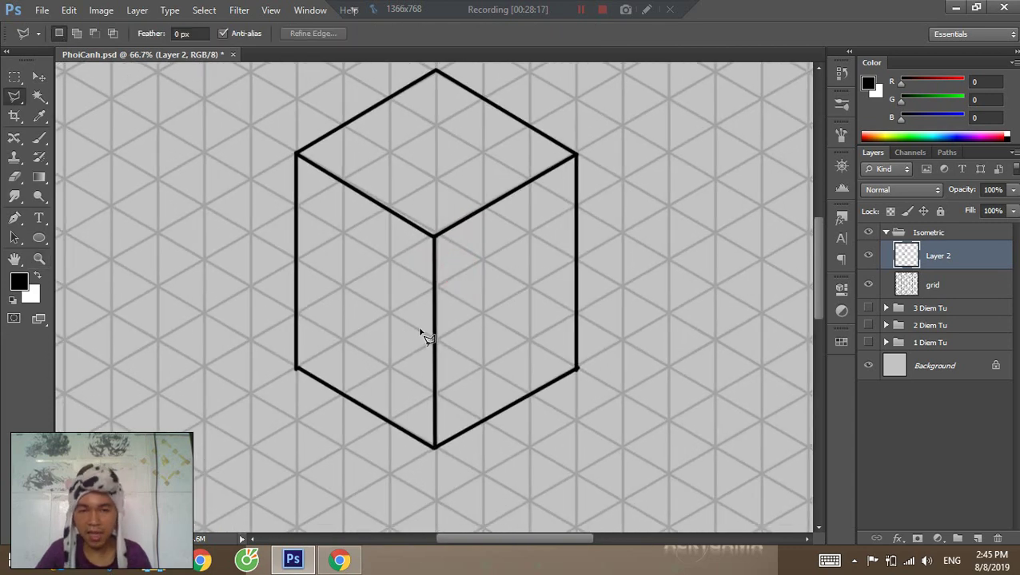
{"action": "key", "text": "shift+l"}
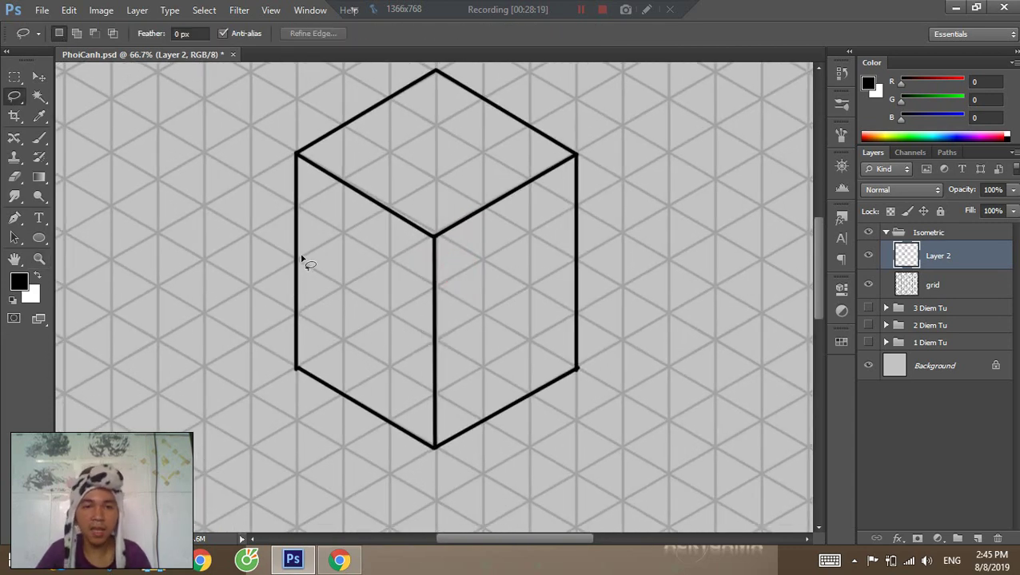
{"action": "key", "text": "shift+l"}
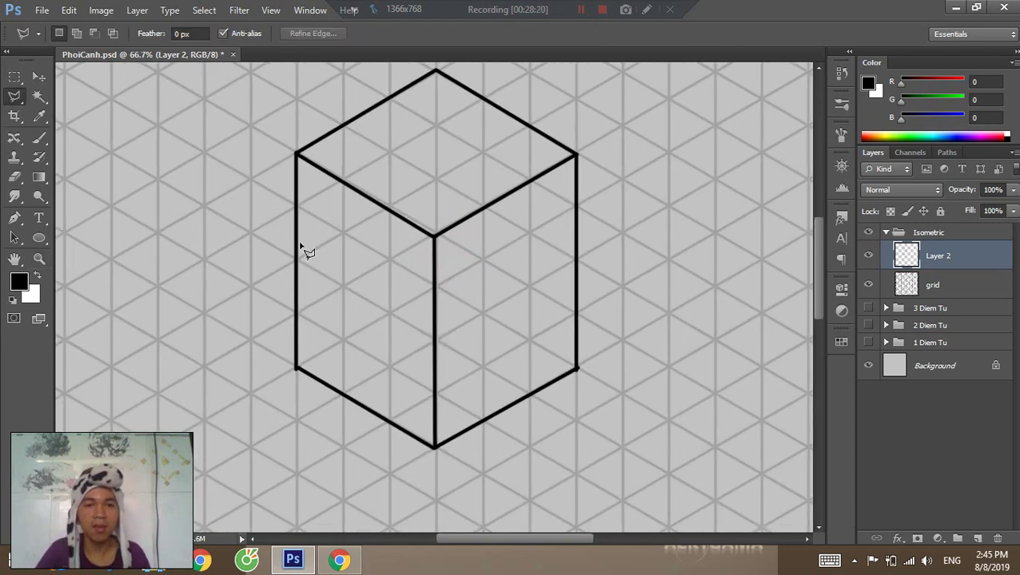
{"action": "left_click", "coordinate": [310, 249]}
{"action": "left_click", "coordinate": [209, 326]}
{"action": "left_click", "coordinate": [228, 413]}
{"action": "left_click", "coordinate": [528, 514]}
{"action": "left_click", "coordinate": [682, 383]}
{"action": "left_click", "coordinate": [670, 264]}
{"action": "left_click", "coordinate": [646, 246]}
{"action": "left_click", "coordinate": [563, 254]}
{"action": "left_click", "coordinate": [501, 285]}
{"action": "left_click", "coordinate": [436, 288]}
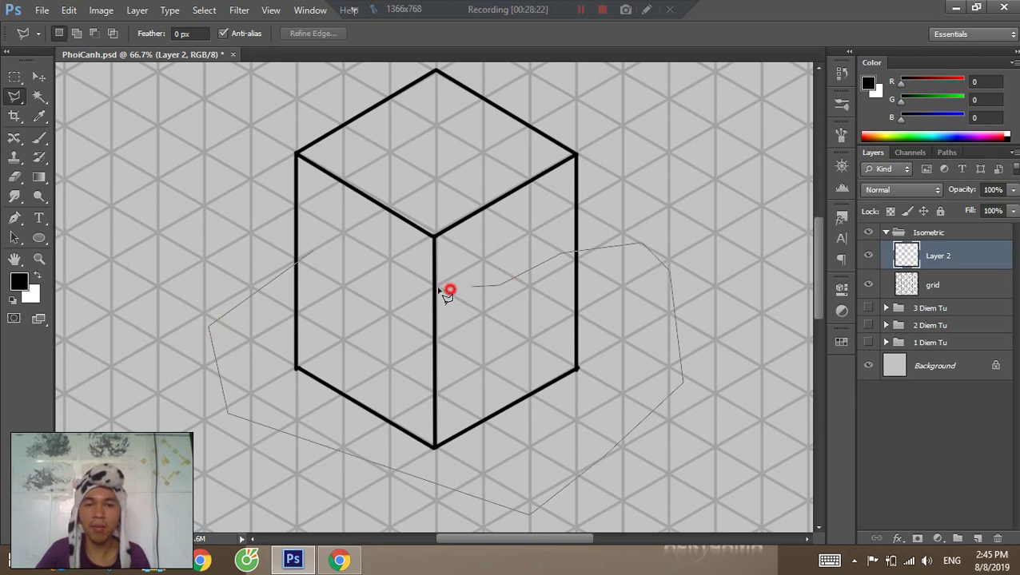
{"action": "left_click", "coordinate": [376, 272]}
{"action": "key", "text": "Return"}
{"action": "key", "text": "v"}
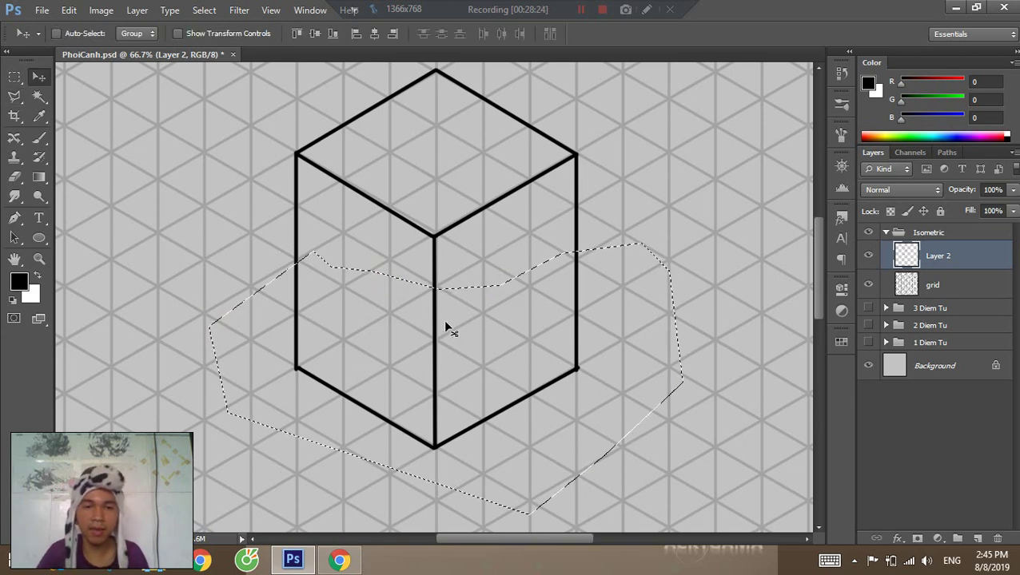
{"action": "key", "text": "shift+Up"}
{"action": "key", "text": "shift+Up"}
{"action": "key", "text": "shift+Up"}
{"action": "key", "text": "shift+Up"}
{"action": "key", "text": "shift+Up"}
{"action": "key", "text": "shift+Up"}
{"action": "key", "text": "shift+Up"}
{"action": "key", "text": "shift+Up"}
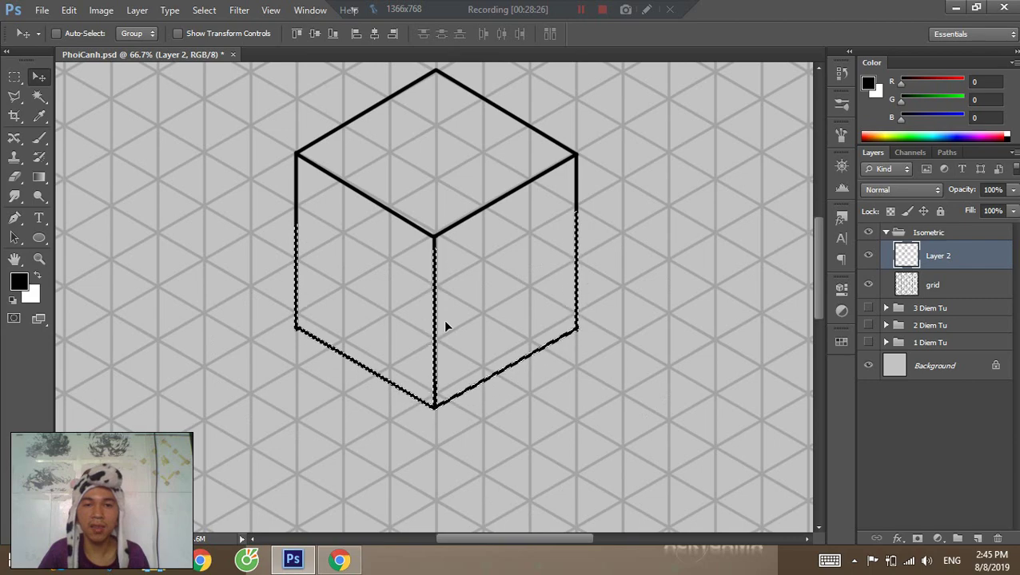
{"action": "key", "text": "ctrl+d"}
Examine the shortened isometric cube against the grid, first as a whole and then close up around its top face.
{"action": "key", "text": "z"}
{"action": "left_click", "coordinate": [609, 327], "text": "alt"}
{"action": "left_click", "coordinate": [607, 327], "text": "alt"}
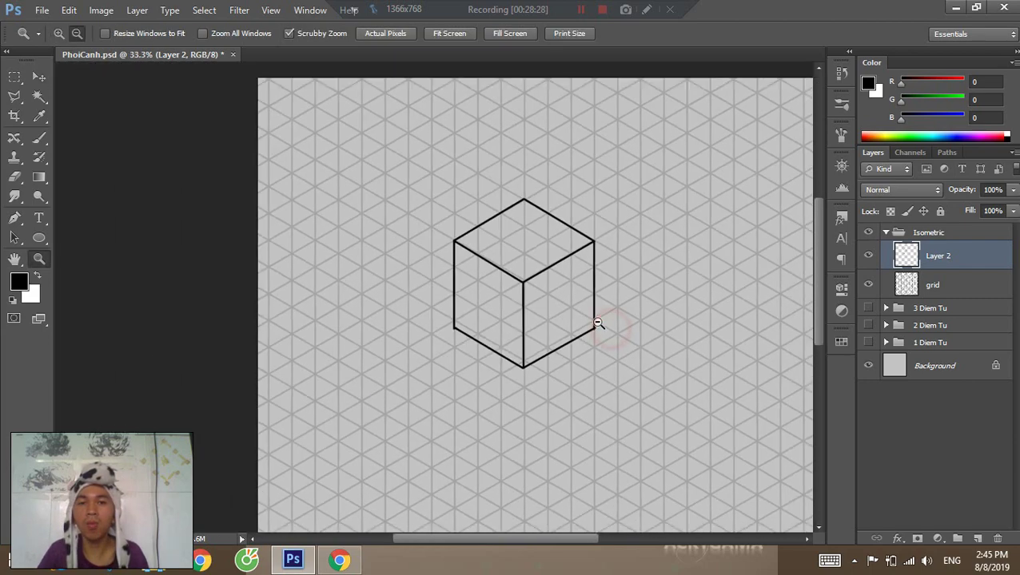
{"action": "left_click", "coordinate": [558, 277], "text": "ctrl"}
{"action": "left_click", "coordinate": [558, 277], "text": "ctrl"}
{"action": "left_click", "coordinate": [558, 276], "text": "ctrl"}
{"action": "left_click_drag", "start_coordinate": [562, 272], "coordinate": [534, 319]}
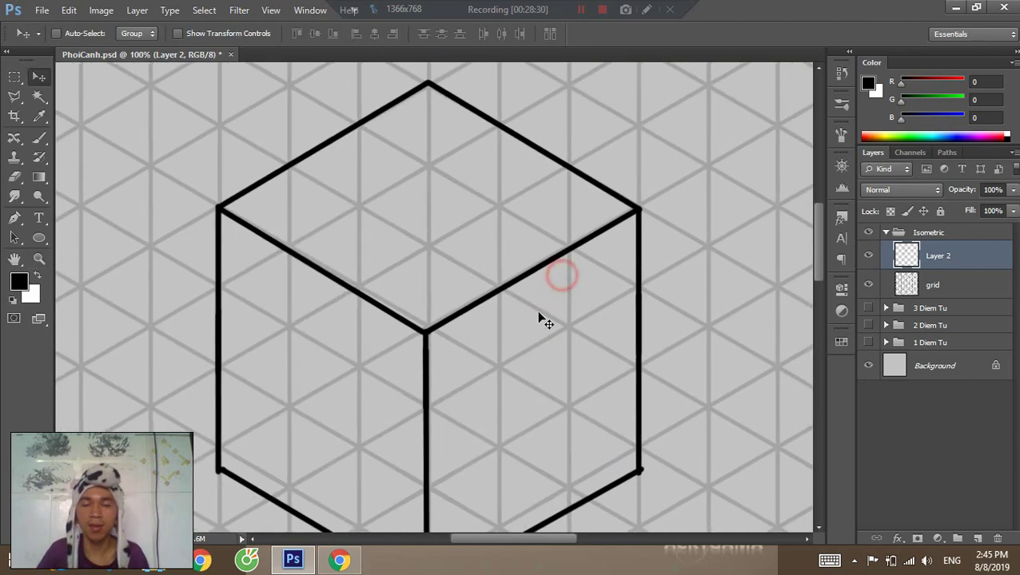
{"action": "key", "text": "z"}
{"action": "left_click", "coordinate": [549, 314], "text": "alt"}
{"action": "left_click", "coordinate": [549, 311], "text": "alt"}
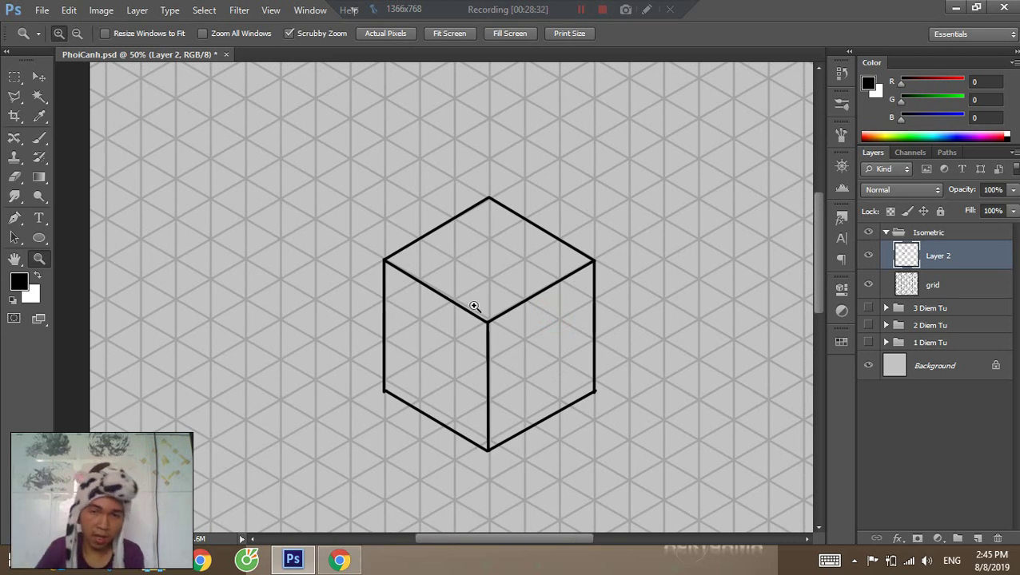
{"action": "key", "text": "v"}
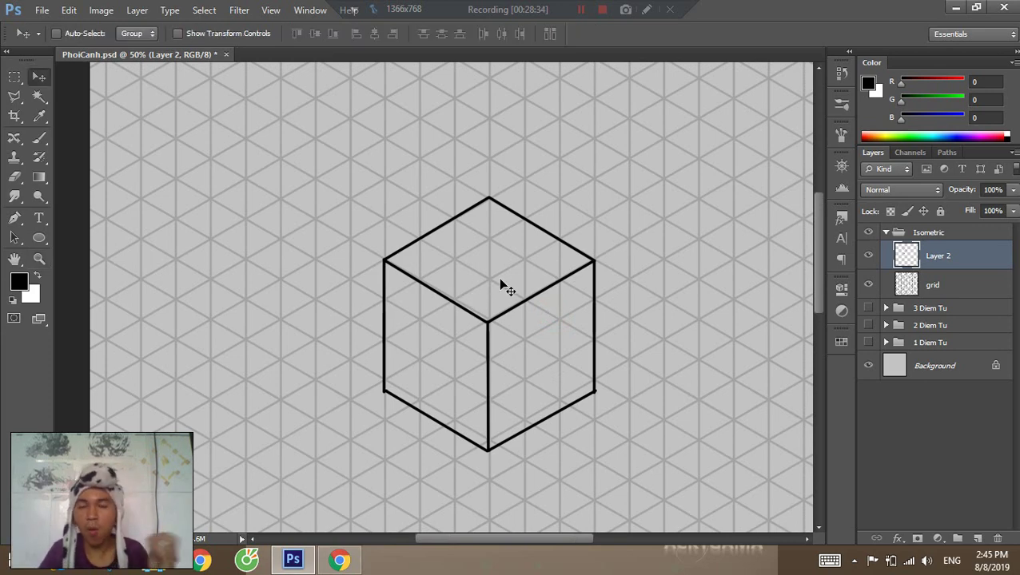
{"action": "left_click_drag", "start_coordinate": [492, 312], "coordinate": [482, 273]}
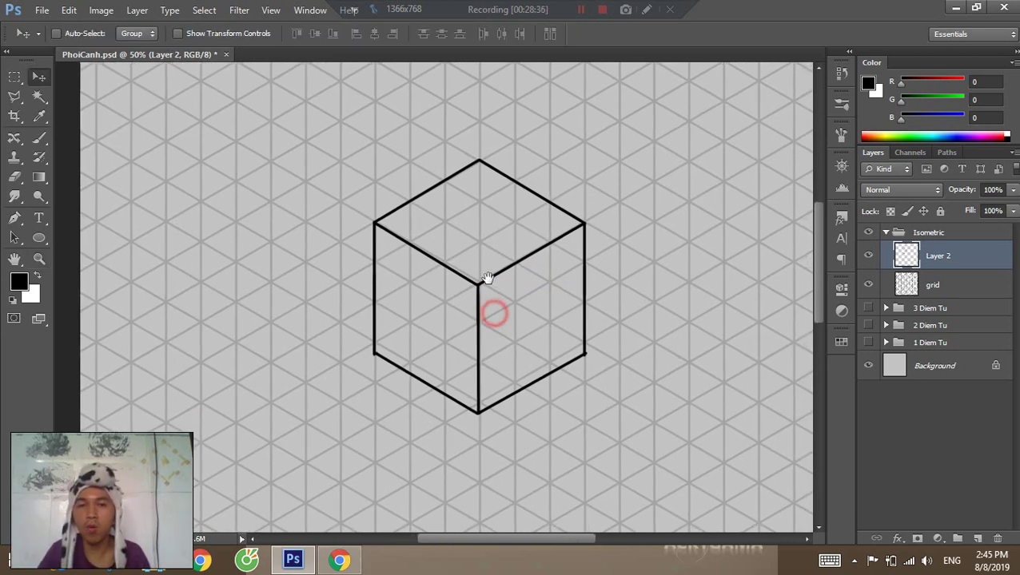
Hide the grid and draw a straight vertical brush line on a new layer, below and to the right of the cube.
{"action": "key", "text": "b"}
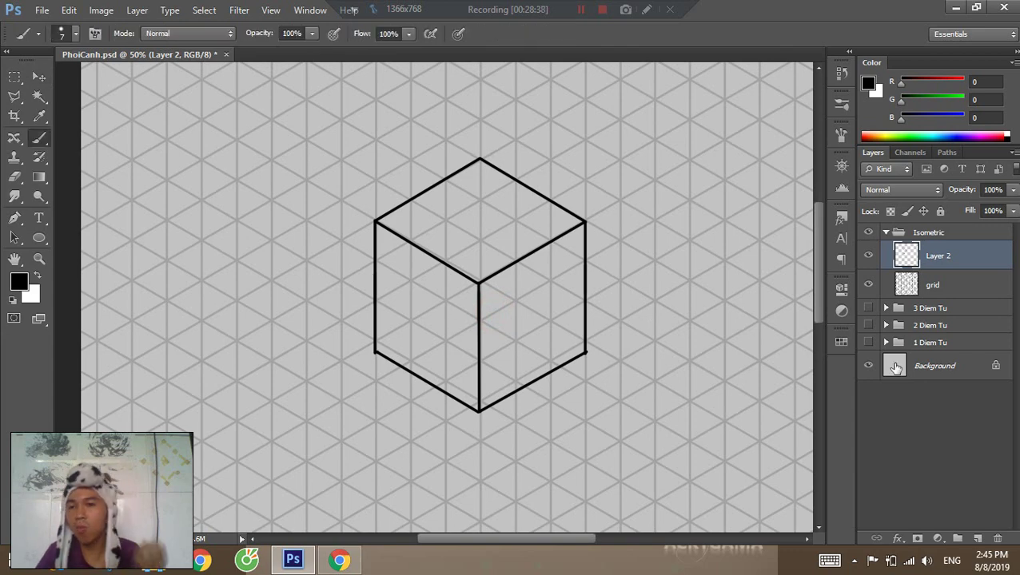
{"action": "mouse_move", "coordinate": [506, 350]}
{"action": "left_mouse_down"}
{"action": "mouse_move", "coordinate": [491, 292]}
{"action": "mouse_move", "coordinate": [423, 265]}
{"action": "mouse_move", "coordinate": [372, 313]}
{"action": "left_mouse_up"}
{"action": "key", "text": "ctrl+z"}
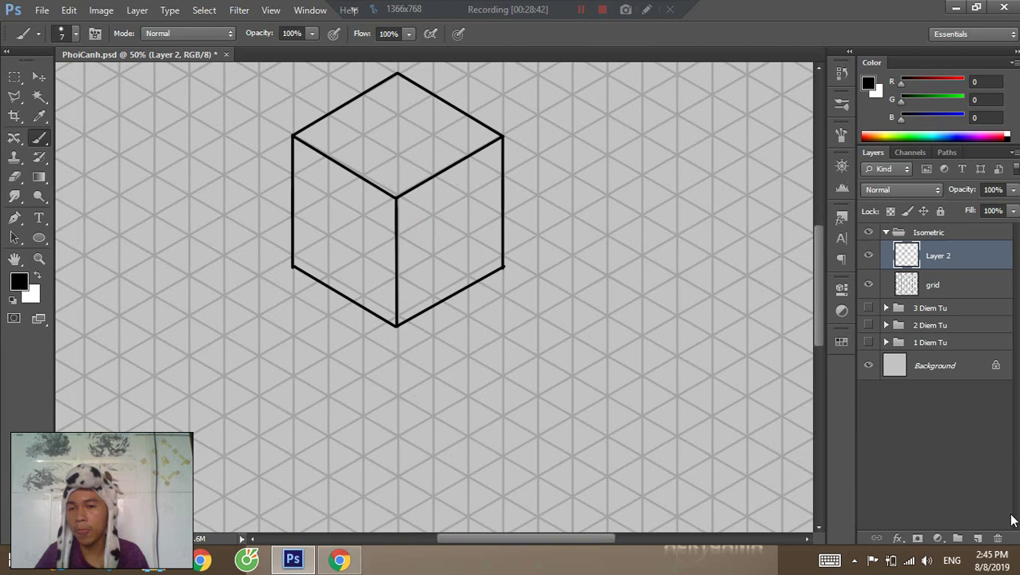
{"action": "left_click", "coordinate": [977, 539]}
{"action": "left_click_drag", "start_coordinate": [479, 336], "coordinate": [427, 241]}
{"action": "left_click_drag", "start_coordinate": [499, 351], "coordinate": [457, 350]}
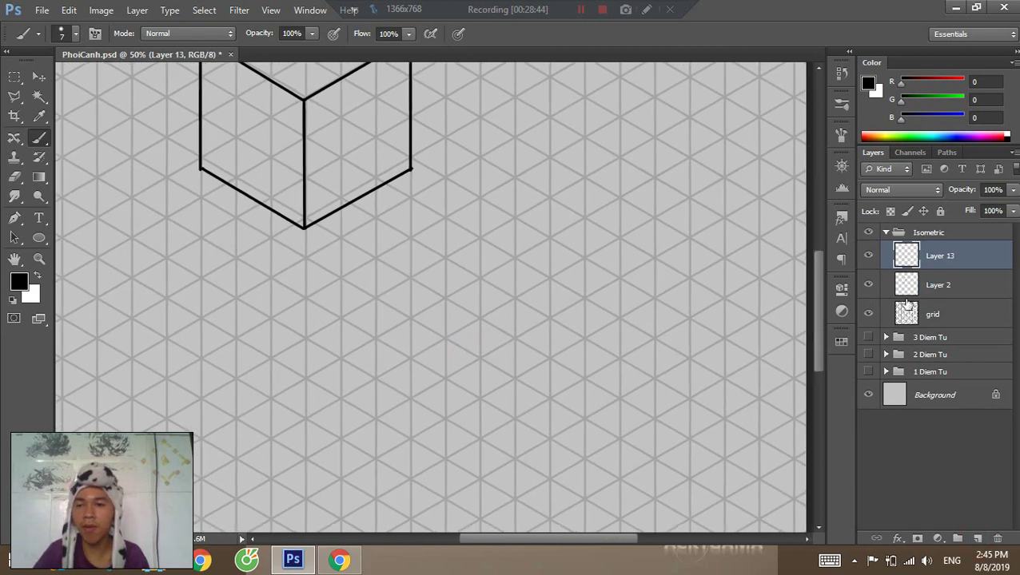
{"action": "left_click", "coordinate": [871, 315]}
{"action": "left_click_drag", "start_coordinate": [436, 264], "coordinate": [435, 395]}
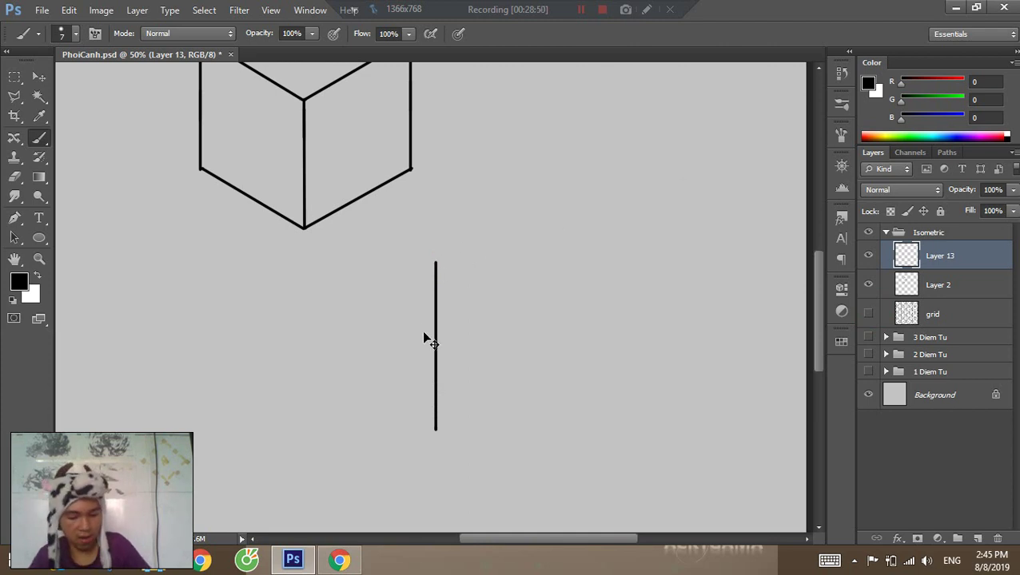
Duplicate the vertical line's layer and move the copy level with the original to its right.
{"action": "key", "text": "ctrl+j"}
{"action": "key", "text": "v"}
{"action": "left_click_drag", "start_coordinate": [438, 333], "coordinate": [583, 337]}
{"action": "left_click", "coordinate": [944, 287], "text": "shift"}
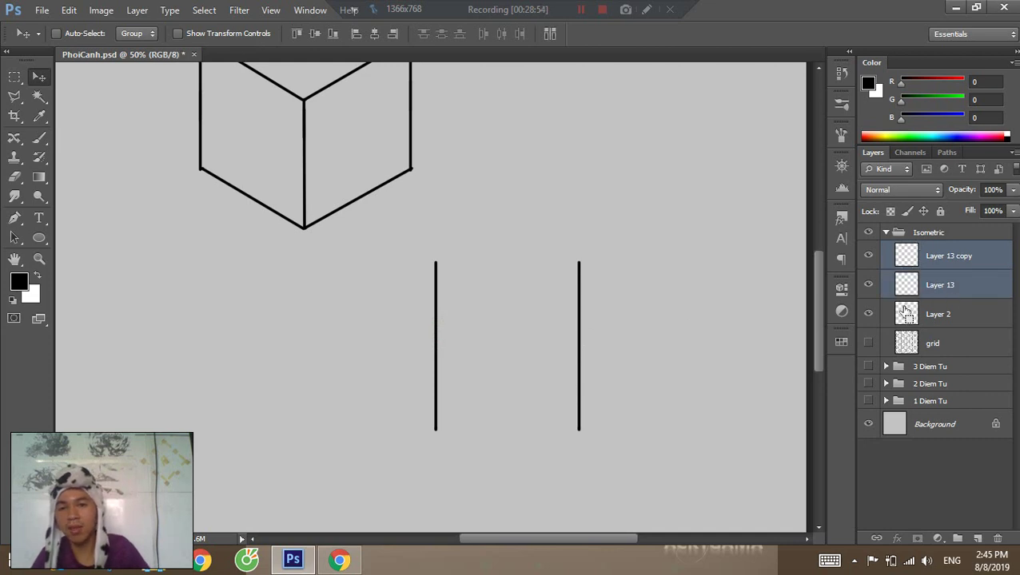
{"action": "left_click", "coordinate": [1004, 248]}
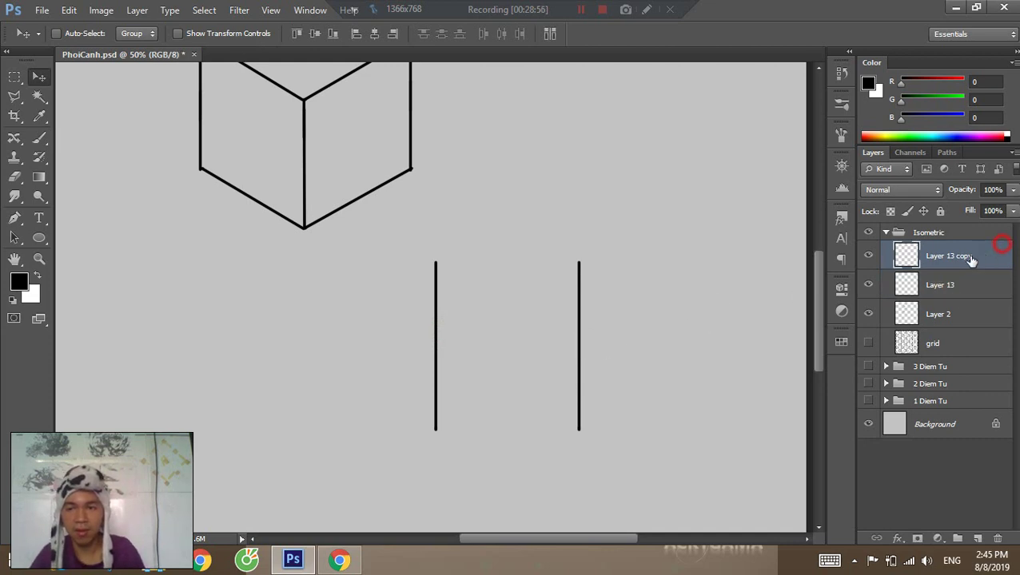
{"action": "left_click_drag", "start_coordinate": [605, 333], "coordinate": [619, 332]}
{"action": "left_click", "coordinate": [947, 281], "text": "shift"}
{"action": "key", "text": "ctrl+e"}
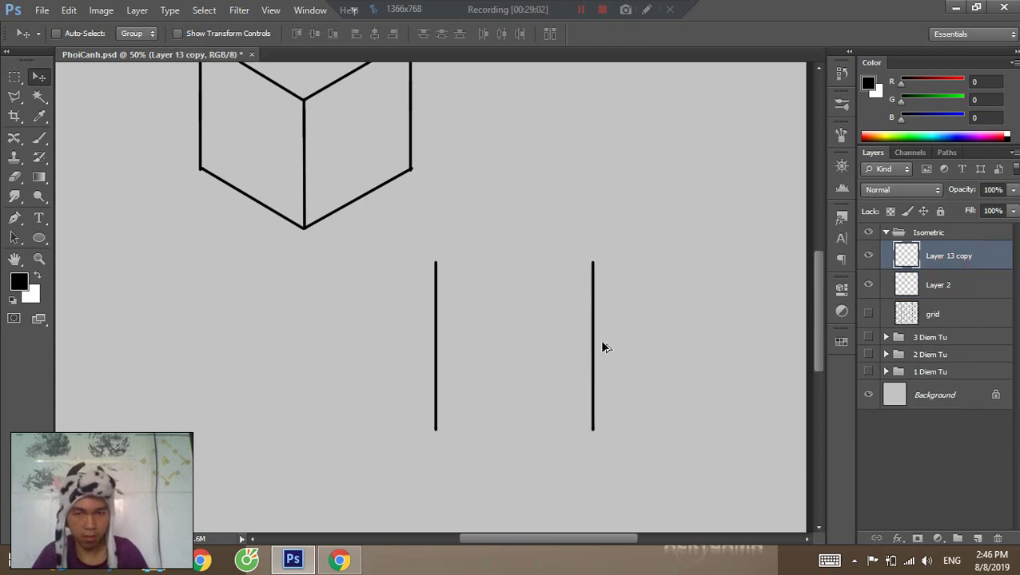
{"action": "key", "text": "ctrl+z"}
Raise the copied line as the second cube's right outer edge and merge it with the front edge's layer.
{"action": "left_click_drag", "start_coordinate": [600, 345], "coordinate": [450, 332]}
{"action": "left_click", "coordinate": [933, 285], "text": "shift"}
{"action": "key", "text": "ctrl+e"}
Mirror a copy of the two lines horizontally and align its front edge with the original front edge.
{"action": "key", "text": "ctrl+t"}
{"action": "right_click", "coordinate": [410, 319]}
{"action": "left_click", "coordinate": [485, 294]}
{"action": "key", "text": "Return"}
{"action": "left_click_drag", "start_coordinate": [460, 374], "coordinate": [445, 371]}
{"action": "key", "text": "Right"}
{"action": "key", "text": "Right"}
{"action": "key", "text": "Right"}
{"action": "key", "text": "Right"}
{"action": "key", "text": "Right"}
{"action": "key", "text": "Right"}
{"action": "key", "text": "Right"}
{"action": "key", "text": "Right"}
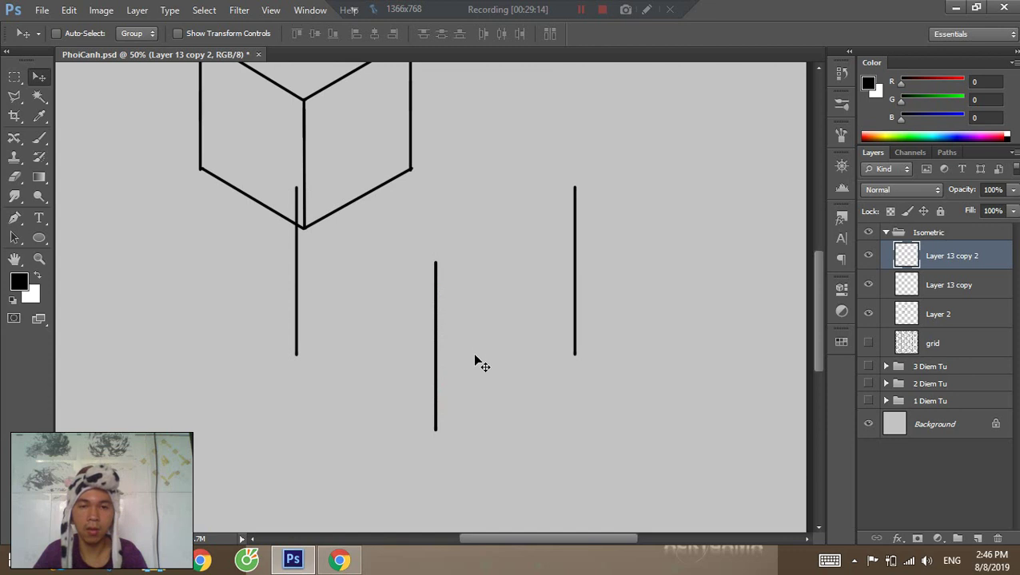
Merge the mirrored line layers and scale the three vertical edges down to about two-thirds size.
{"action": "left_click", "coordinate": [924, 294], "text": "shift"}
{"action": "key", "text": "ctrl+e"}
{"action": "left_click_drag", "start_coordinate": [425, 317], "coordinate": [527, 362]}
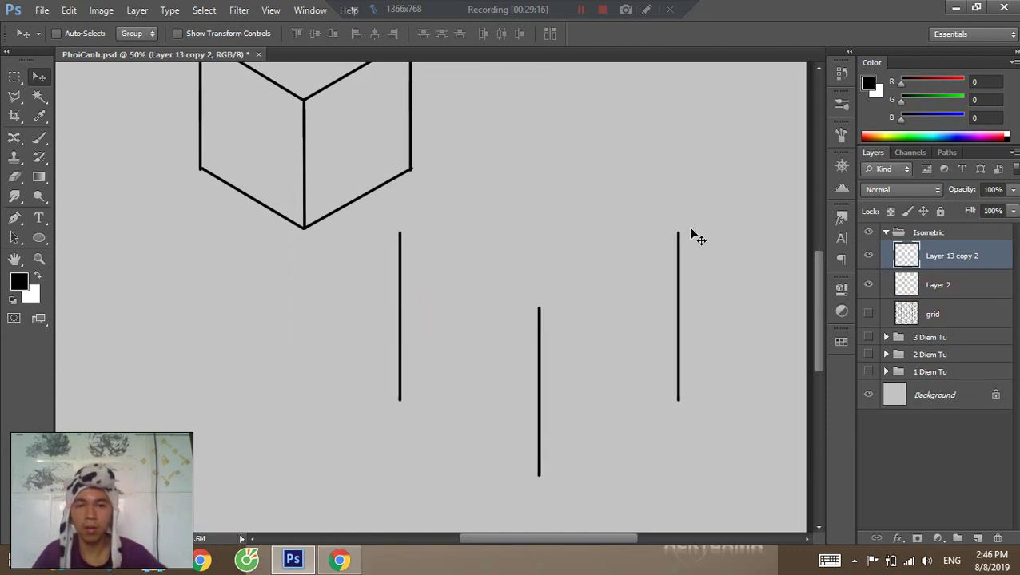
{"action": "key", "text": "ctrl+t"}
{"action": "left_click_drag", "start_coordinate": [679, 232], "coordinate": [569, 303]}
{"action": "key", "text": "Return"}
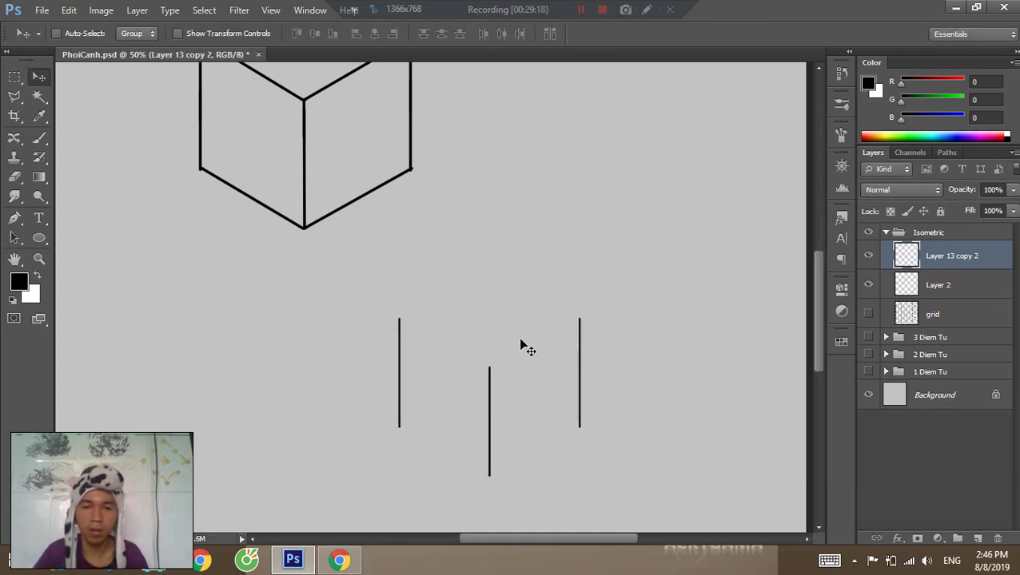
Join the upper ends of the front and right vertical edges with a straight brush line.
{"action": "left_click", "coordinate": [519, 342]}
{"action": "left_click_drag", "start_coordinate": [608, 366], "coordinate": [624, 313]}
{"action": "key", "text": "b"}
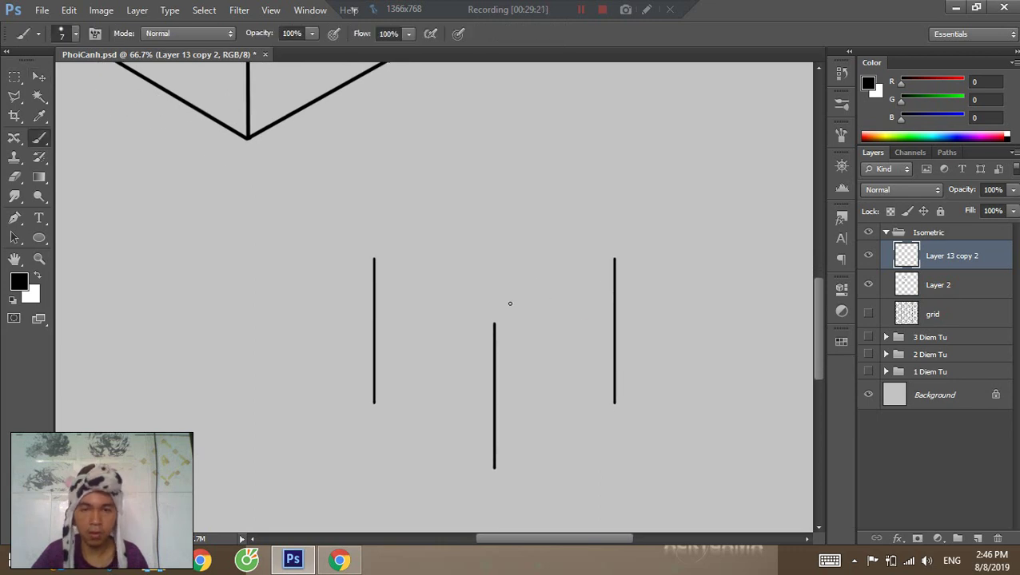
{"action": "left_click", "coordinate": [494, 323]}
{"action": "left_click", "coordinate": [615, 259], "text": "shift"}
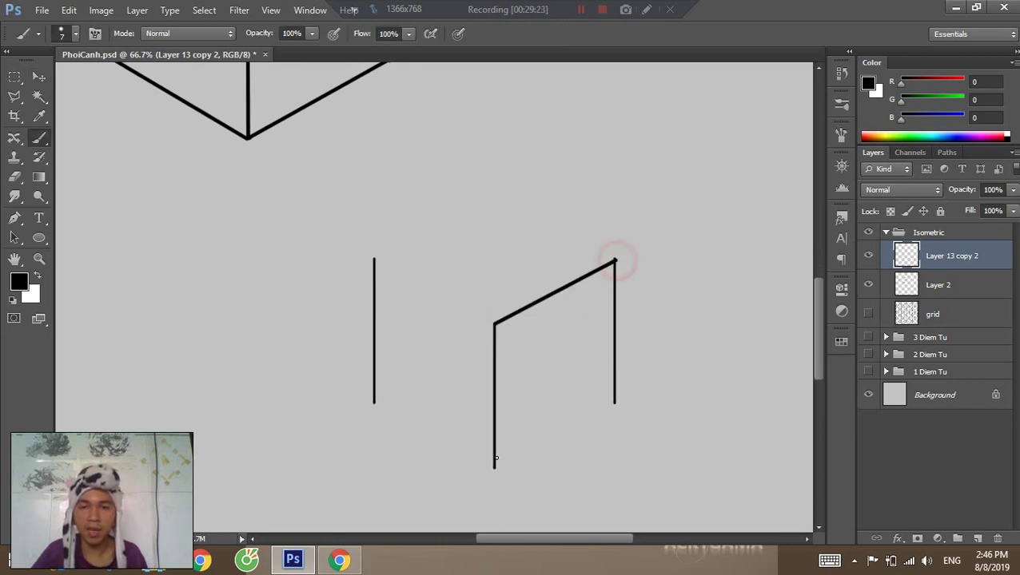
{"action": "key", "text": "ctrl+z"}
{"action": "left_click", "coordinate": [615, 257], "text": "shift"}
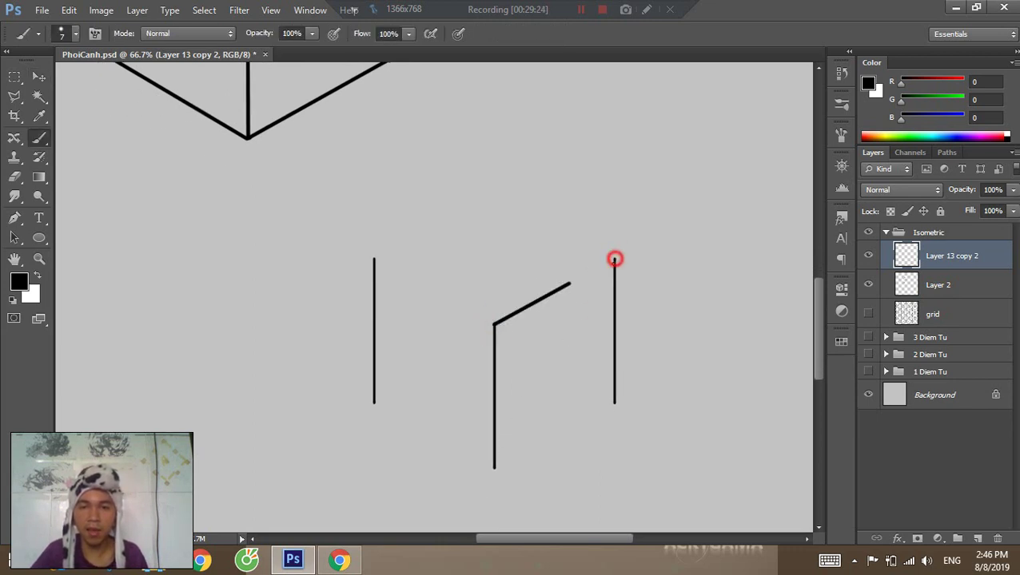
Join the lower ends of all three verticals and connect the left edge's upper end to the front edge.
{"action": "left_click", "coordinate": [493, 468]}
{"action": "left_click", "coordinate": [614, 403], "text": "shift"}
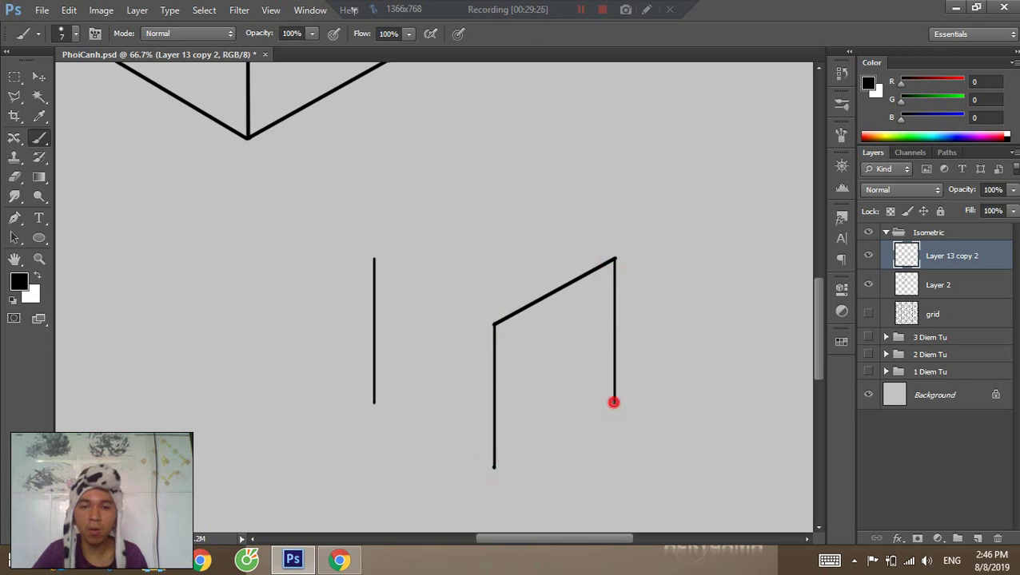
{"action": "left_click", "coordinate": [374, 403], "text": "shift"}
{"action": "left_click", "coordinate": [374, 258]}
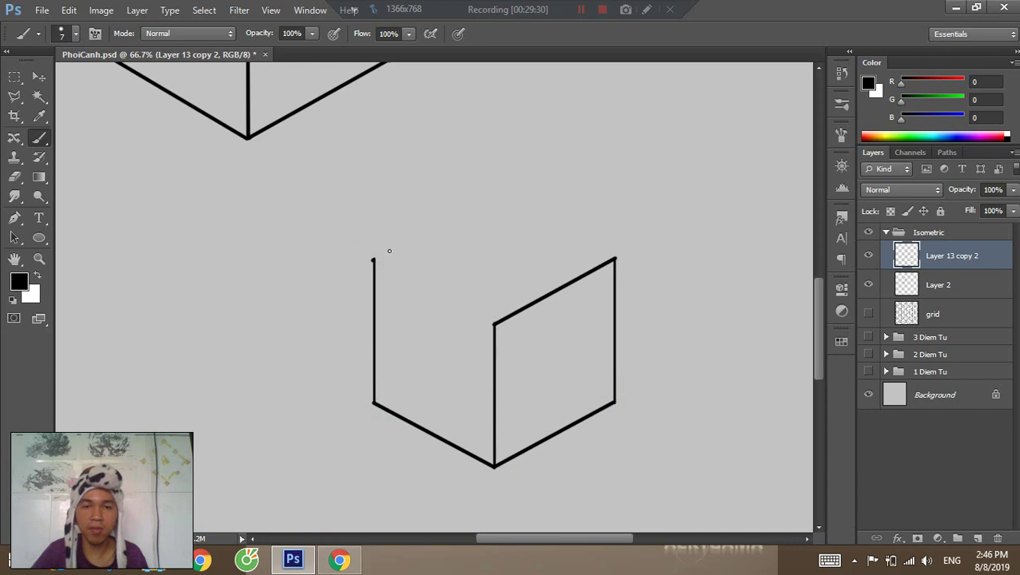
{"action": "left_click", "coordinate": [494, 323], "text": "shift"}
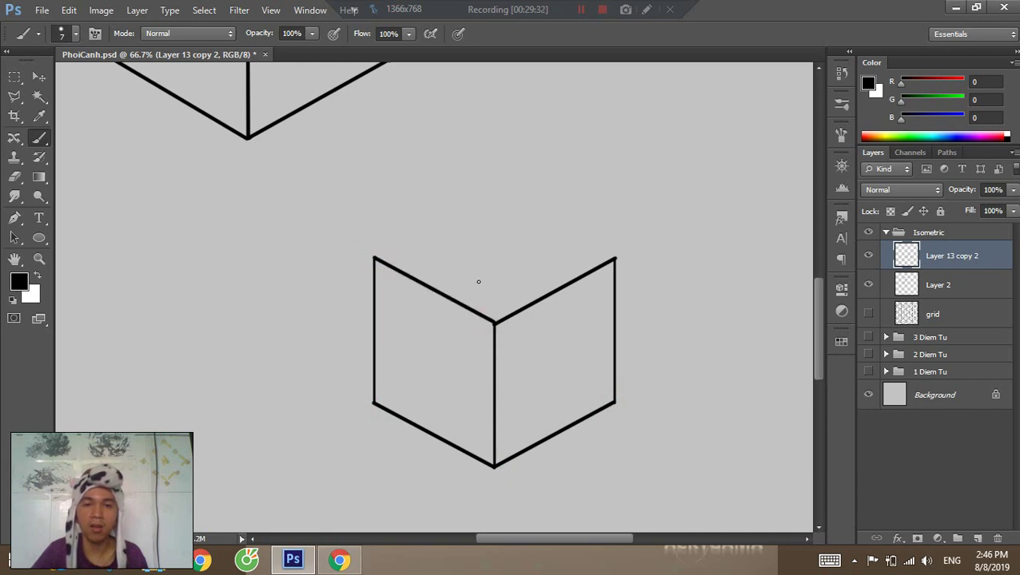
Close the second cube's top face with two straight back edges meeting above the front corner.
{"action": "left_click_drag", "start_coordinate": [374, 258], "coordinate": [484, 208]}
{"action": "key", "text": "ctrl+z"}
{"action": "left_click", "coordinate": [373, 257]}
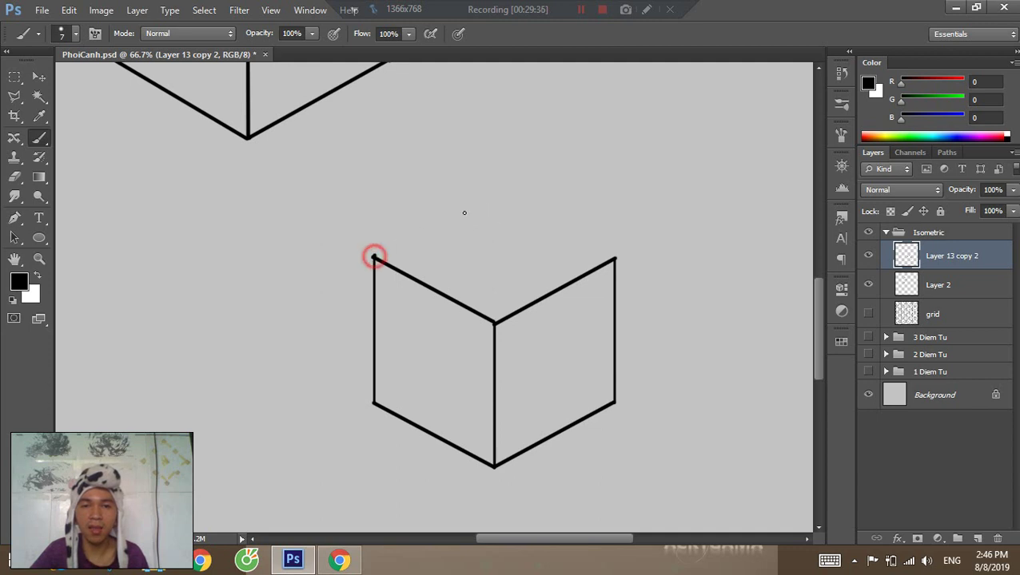
{"action": "left_click", "coordinate": [496, 192], "text": "shift"}
{"action": "left_click", "coordinate": [614, 258], "text": "shift"}
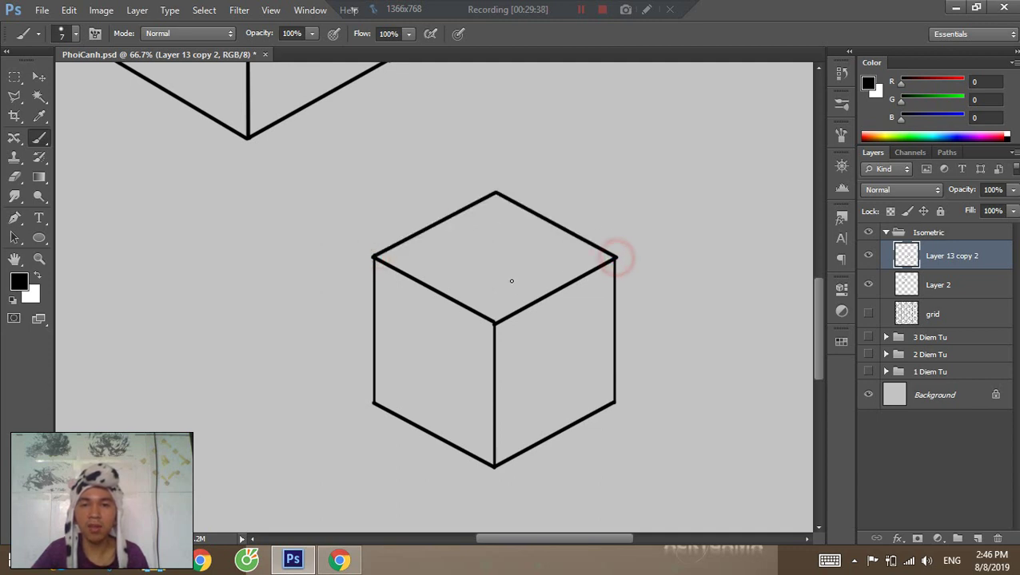
Turn the grid layer back on and compare both isometric cubes against it.
{"action": "key", "text": "z"}
{"action": "left_click_drag", "start_coordinate": [607, 336], "coordinate": [504, 316]}
{"action": "key", "text": "v"}
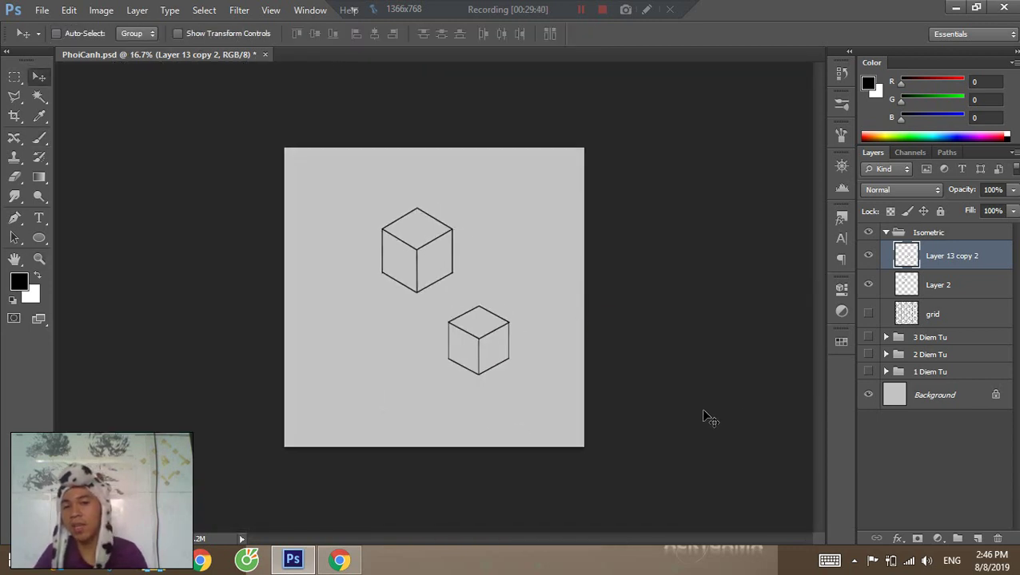
{"action": "left_click", "coordinate": [868, 315]}
{"action": "key", "text": "z"}
{"action": "left_click", "coordinate": [509, 306]}
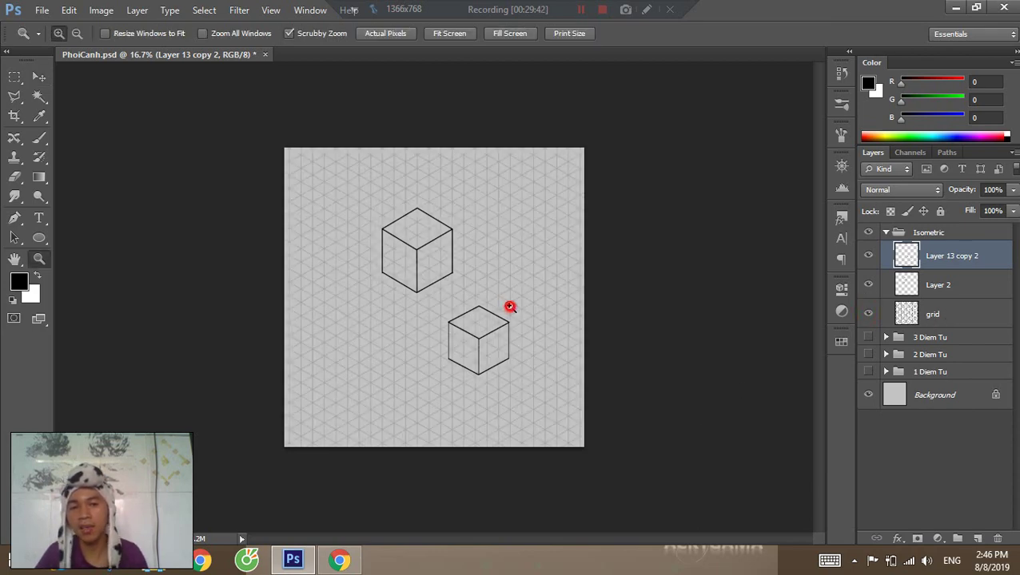
{"action": "key", "text": "v"}
{"action": "left_click_drag", "start_coordinate": [505, 366], "coordinate": [535, 353]}
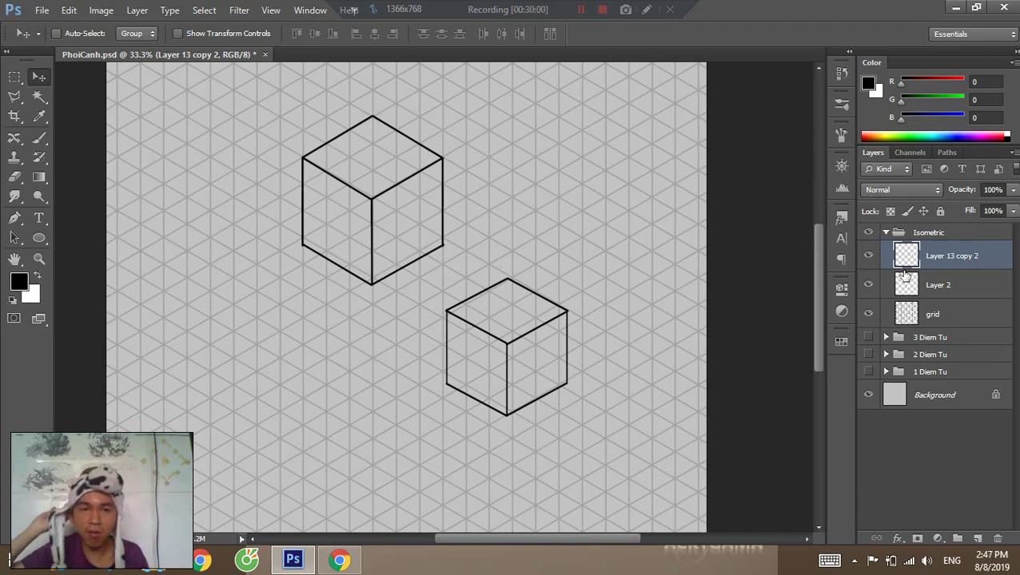
{"action": "key", "text": "alt+Tab"}
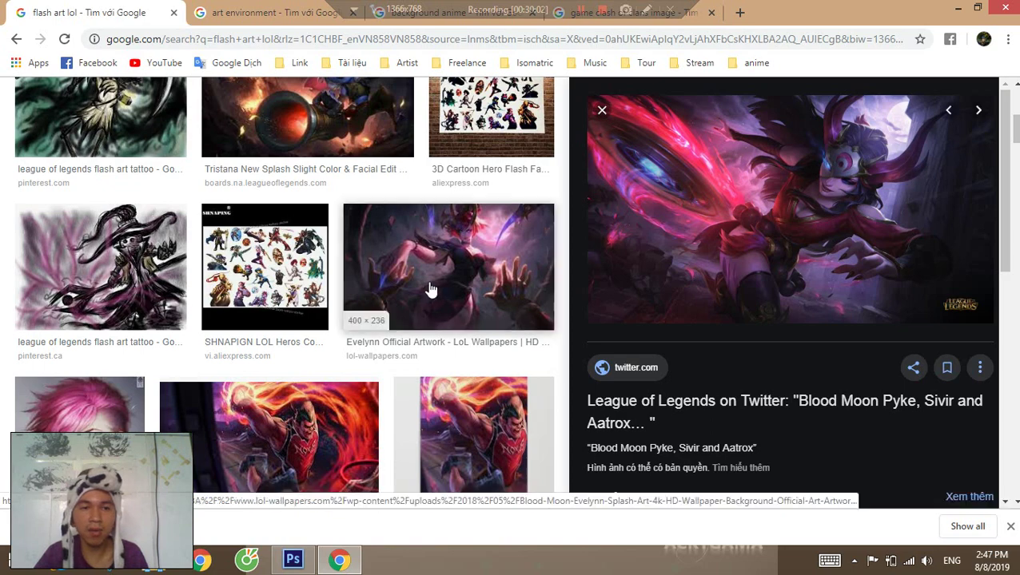
{"action": "key", "text": "alt+Tab"}
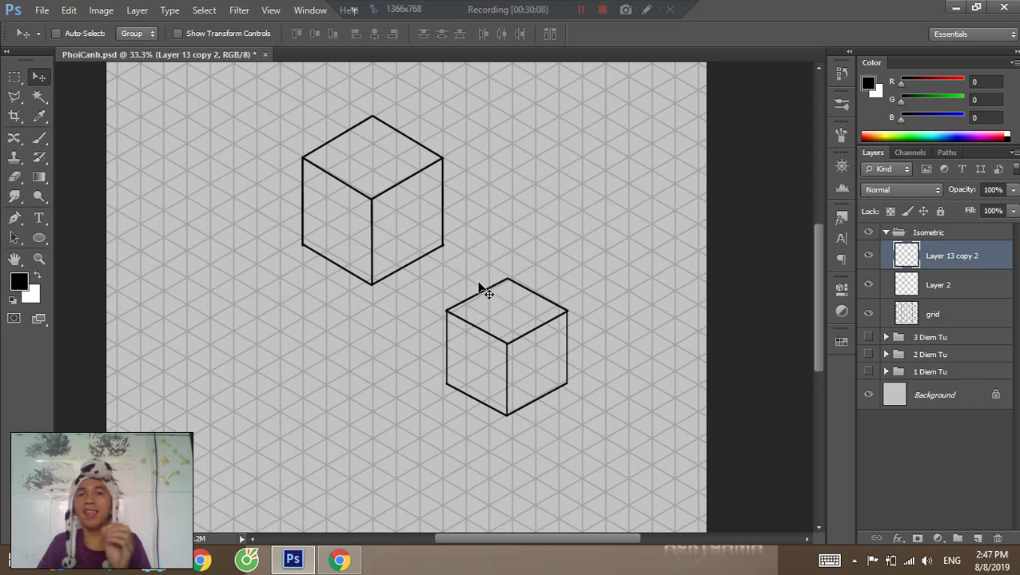
Move the smaller cube around the grid and leave it below and slightly right of the first cube.
{"action": "left_click_drag", "start_coordinate": [507, 342], "coordinate": [544, 256]}
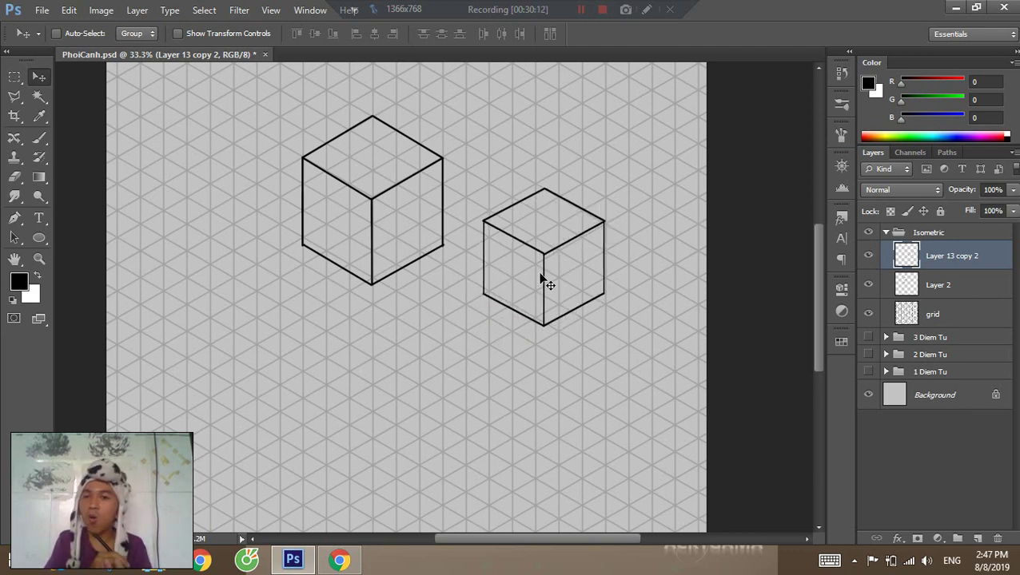
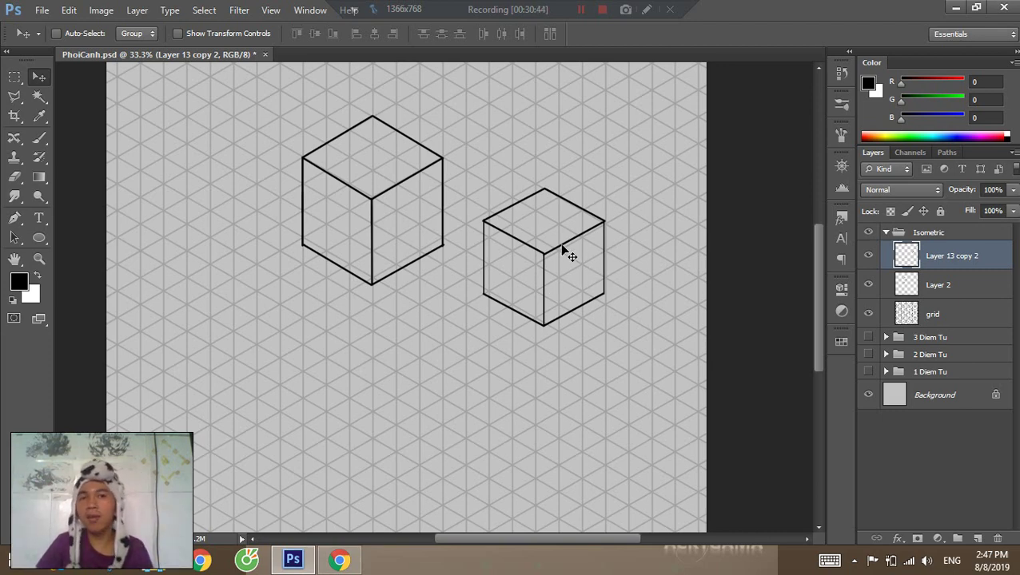
{"action": "left_click_drag", "start_coordinate": [568, 251], "coordinate": [543, 295]}
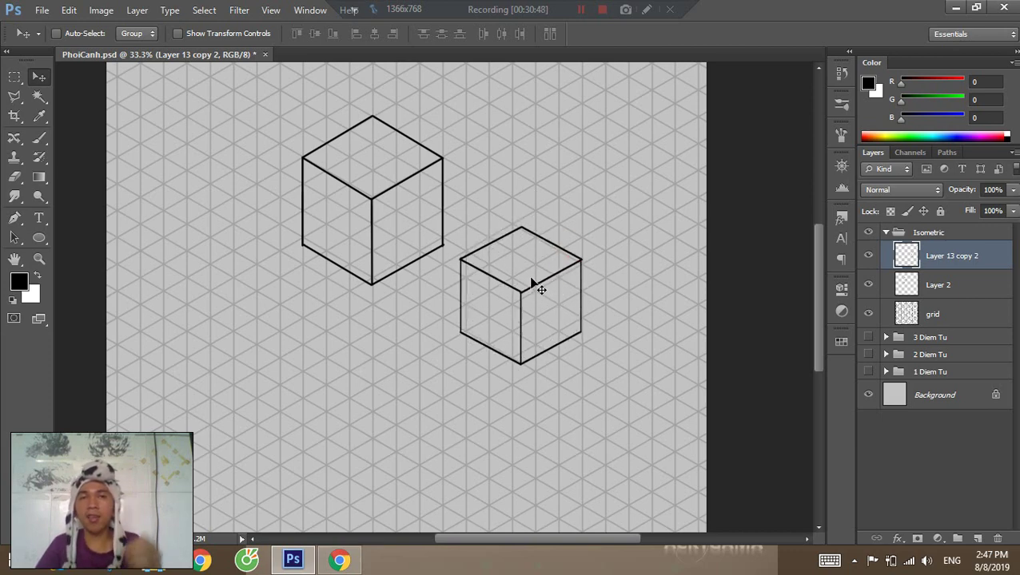
{"action": "mouse_move", "coordinate": [531, 281]}
{"action": "left_mouse_down"}
{"action": "mouse_move", "coordinate": [538, 277]}
{"action": "mouse_move", "coordinate": [522, 294]}
{"action": "left_mouse_up"}
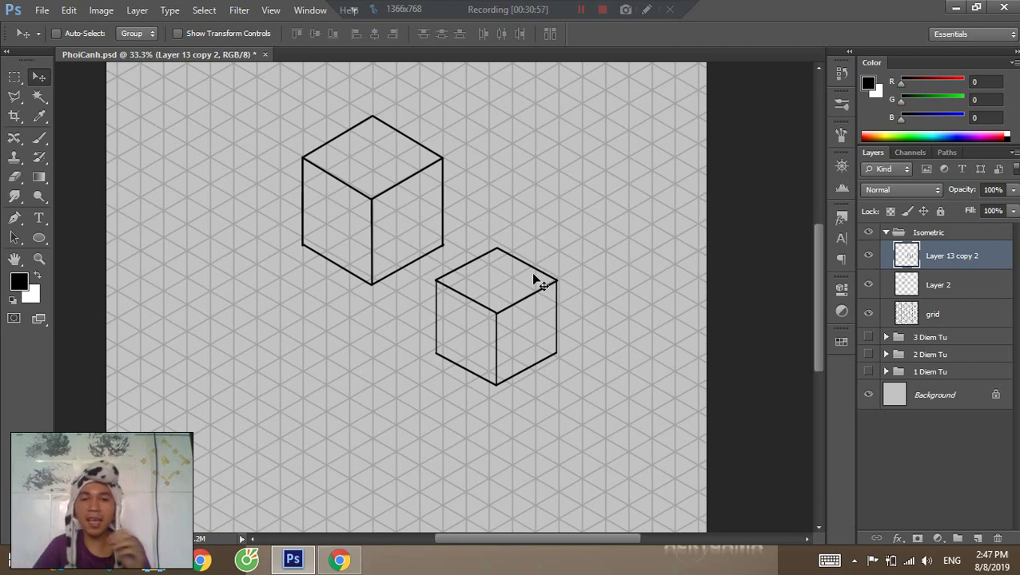
{"action": "left_click_drag", "start_coordinate": [518, 301], "coordinate": [485, 312]}
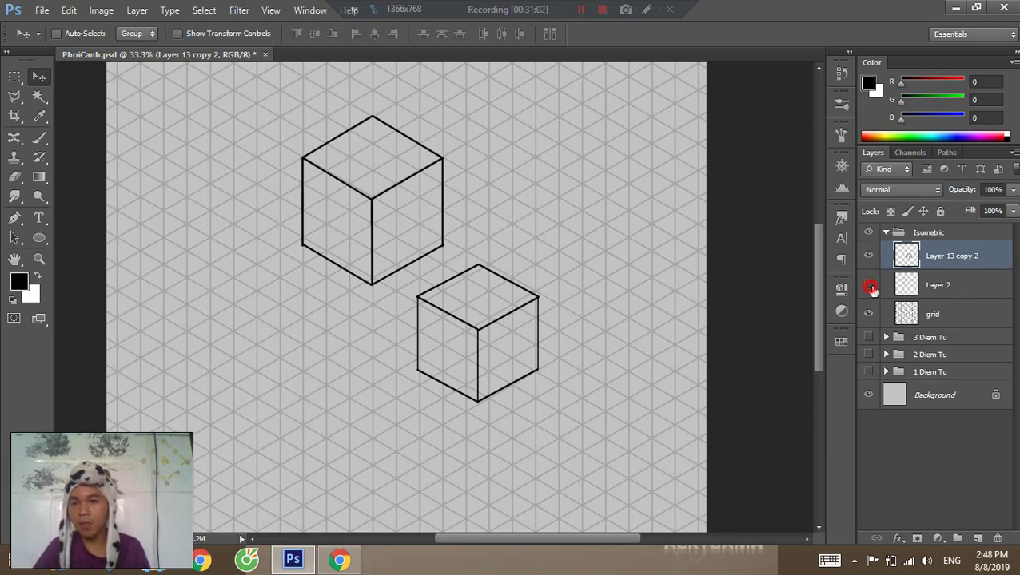
Hide all layers of the Isometric group, collapse the group and hide it too.
{"action": "left_click_drag", "start_coordinate": [870, 288], "coordinate": [868, 313]}
{"action": "left_click", "coordinate": [869, 255]}
{"action": "left_click", "coordinate": [885, 233]}
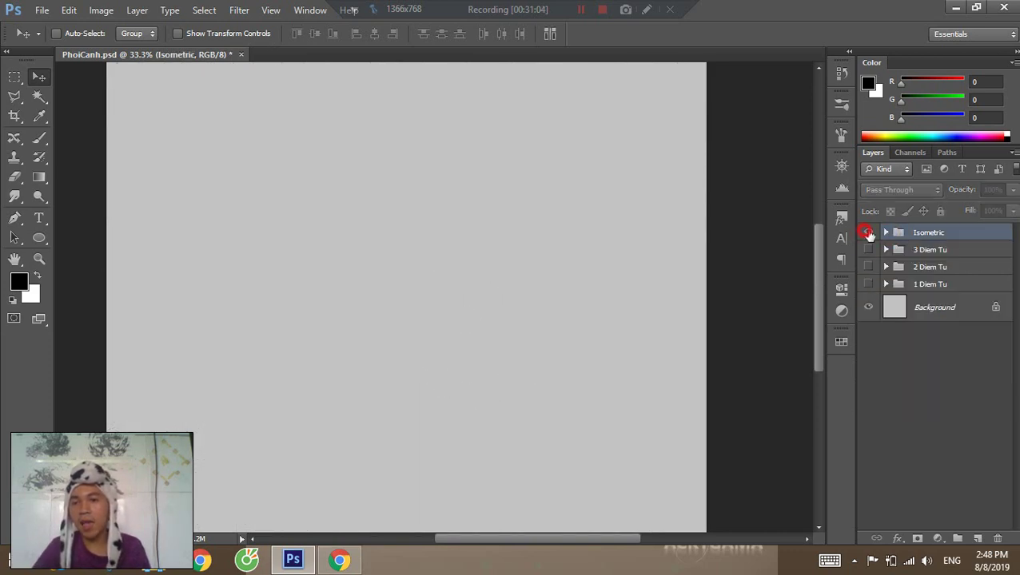
Show the 1 Diem Tu group and, inside it, show and select the Mattroiphoicanh radial-line layer.
{"action": "left_click", "coordinate": [868, 283]}
{"action": "left_click", "coordinate": [929, 285]}
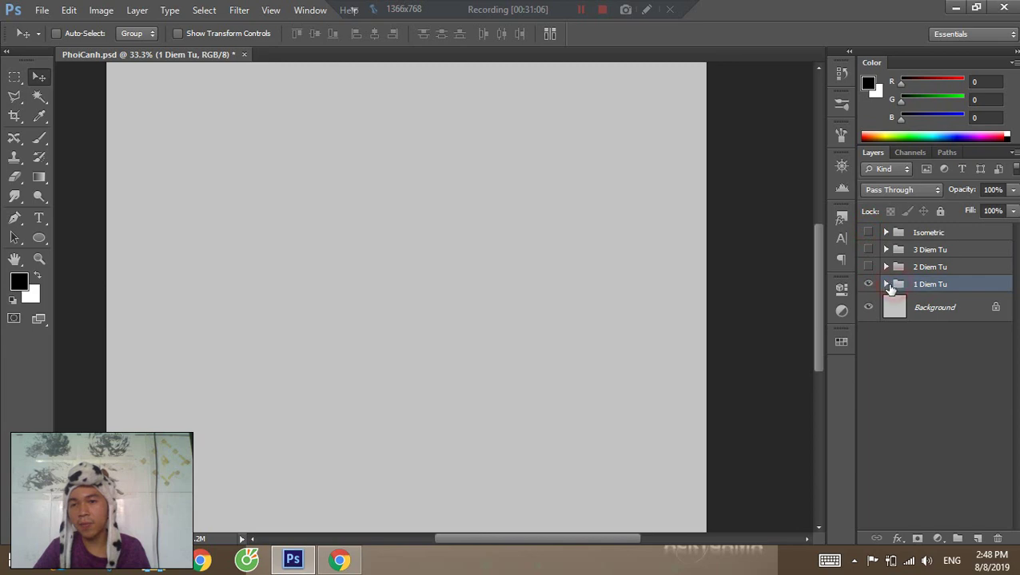
{"action": "left_click", "coordinate": [885, 285]}
{"action": "left_click", "coordinate": [868, 483]}
{"action": "left_click", "coordinate": [951, 483]}
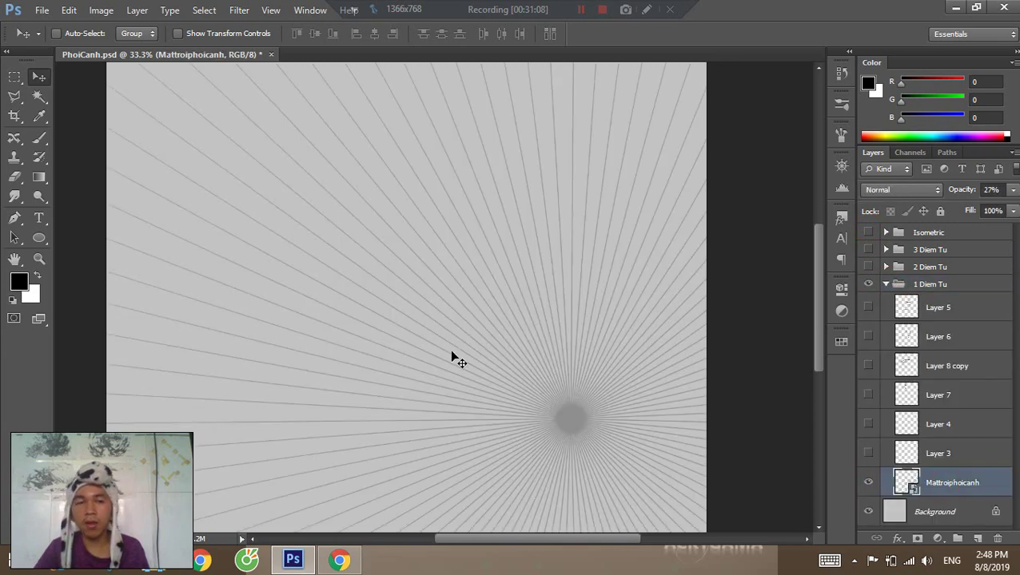
Move the radial lines so their vanishing point sits in the canvas's upper middle, and frame the area below it.
{"action": "left_click_drag", "start_coordinate": [592, 403], "coordinate": [448, 368]}
{"action": "left_click_drag", "start_coordinate": [455, 319], "coordinate": [472, 263]}
{"action": "left_click_drag", "start_coordinate": [440, 218], "coordinate": [461, 298]}
{"action": "key", "text": "z"}
{"action": "left_click", "coordinate": [472, 369]}
{"action": "left_click_drag", "start_coordinate": [447, 371], "coordinate": [502, 310]}
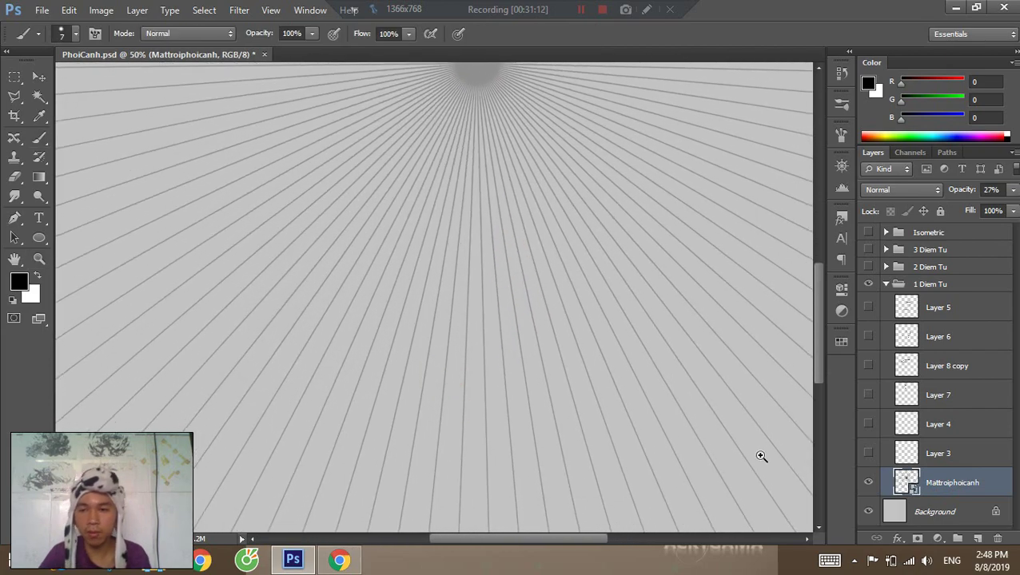
Switch to Chrome and run a Google image search for "phoi canh 1 diem tu" in a new tab.
{"action": "key", "text": "z"}
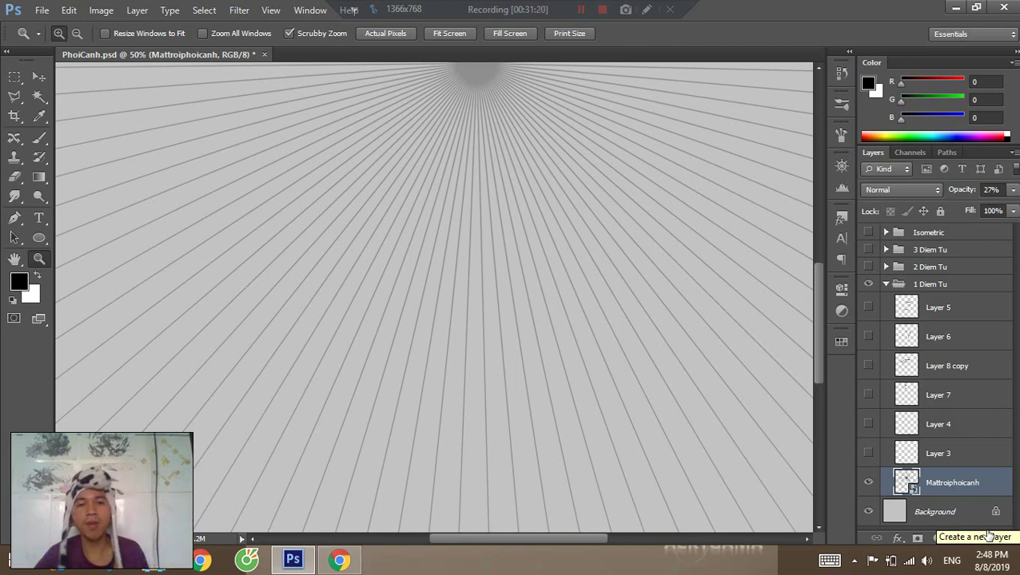
{"action": "left_click", "coordinate": [339, 559]}
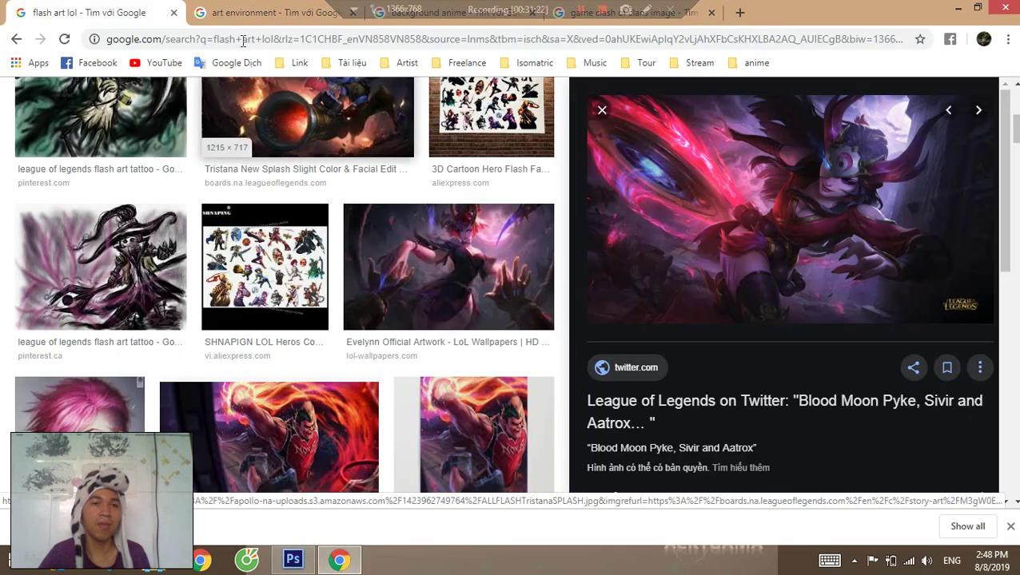
{"action": "left_click", "coordinate": [739, 13]}
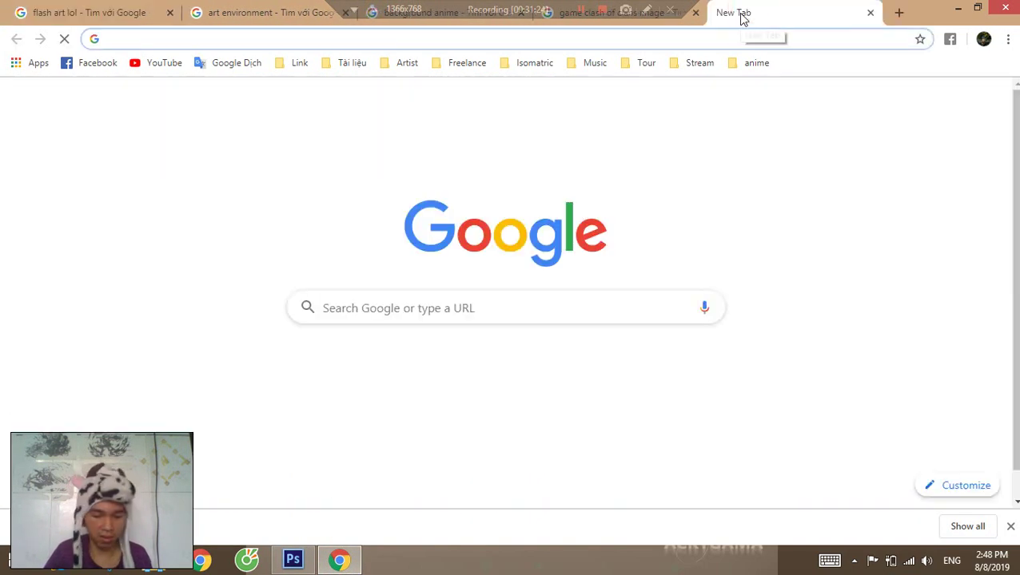
{"action": "type", "text": "ppho"}
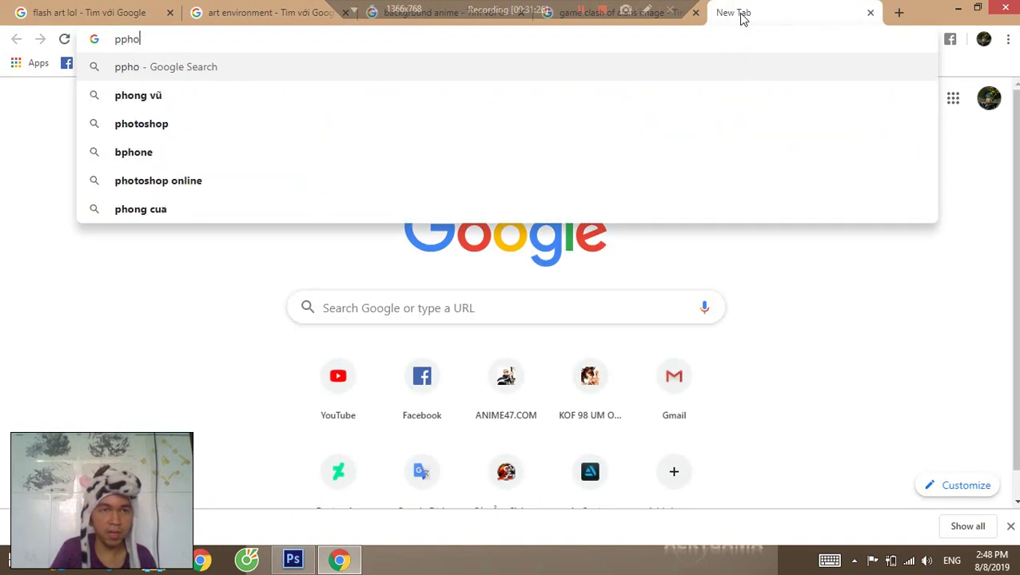
{"action": "key", "text": "BackSpace"}
{"action": "key", "text": "BackSpace"}
{"action": "type", "text": "h"}
{"action": "key", "text": "BackSpace"}
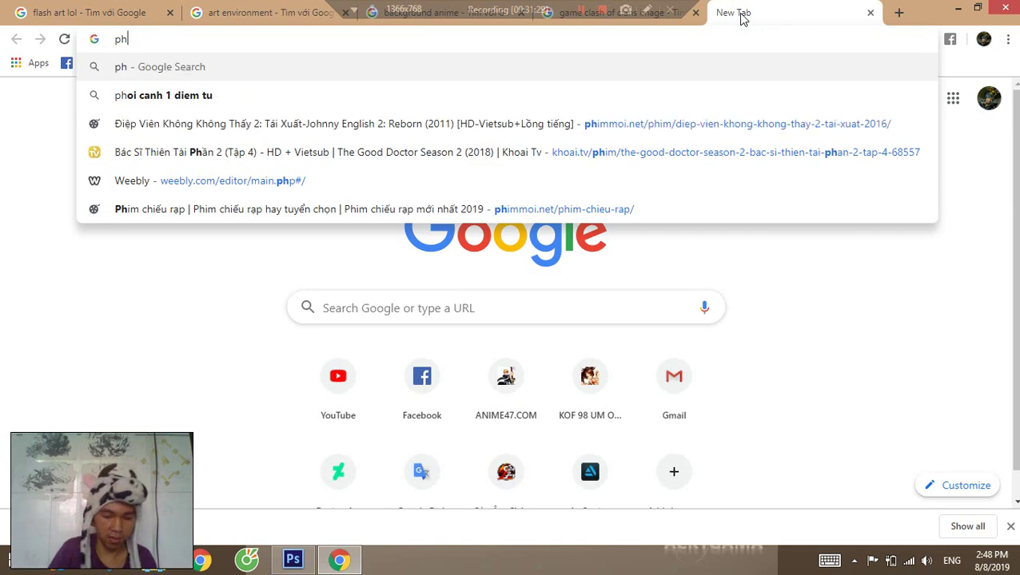
{"action": "type", "text": "oi canh 1 diem tu"}
{"action": "key", "text": "Return"}
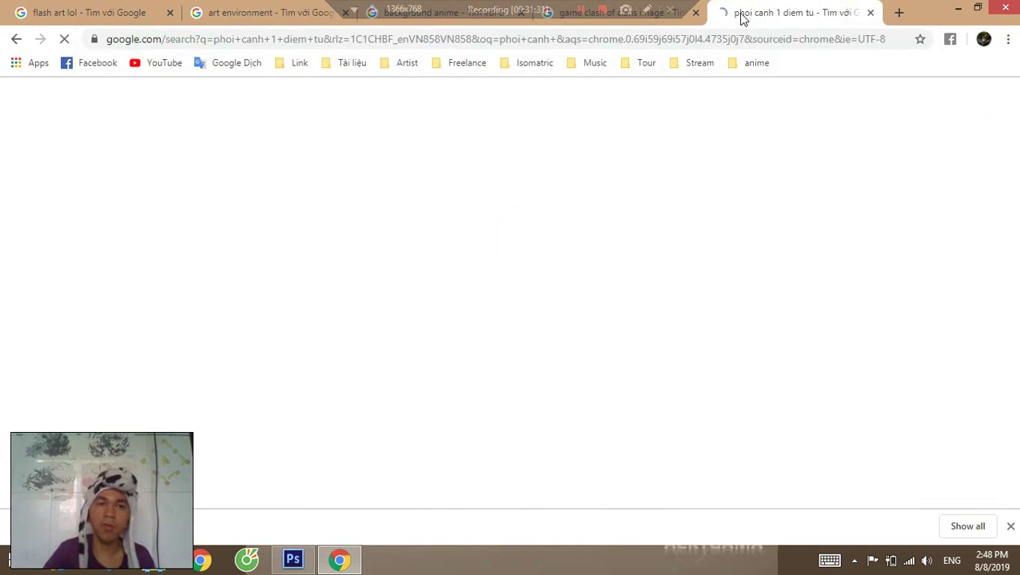
{"action": "left_click", "coordinate": [205, 152]}
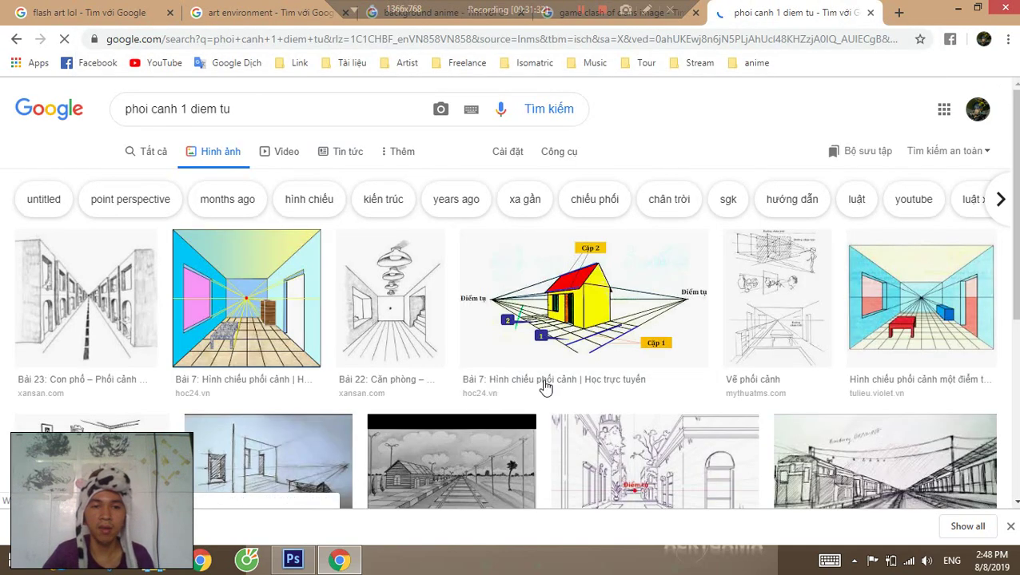
Browse the image results and preview the two coloured one-point room drawings and the related black-and-white room drawing.
{"action": "scroll", "coordinate": [559, 400], "scroll_direction": "down", "scroll_amount": 2}
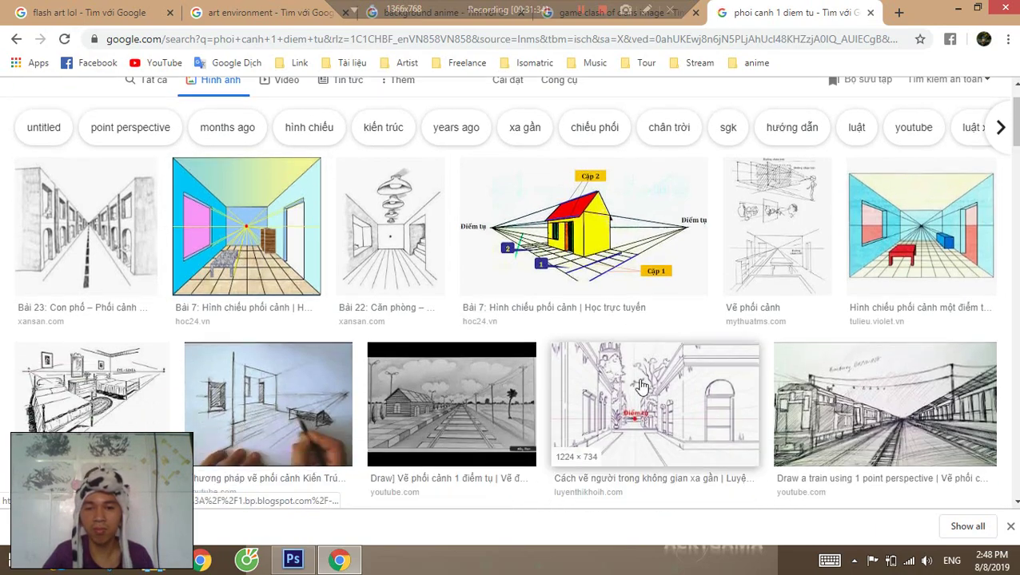
{"action": "scroll", "coordinate": [391, 387], "scroll_direction": "down", "scroll_amount": 7}
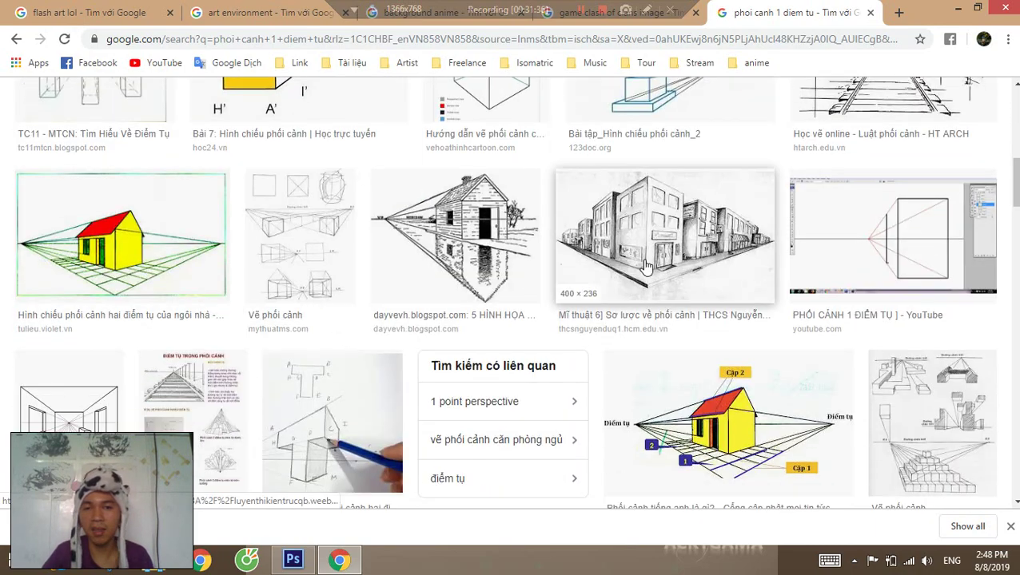
{"action": "scroll", "coordinate": [453, 261], "scroll_direction": "up", "scroll_amount": 9}
{"action": "left_click", "coordinate": [198, 286]}
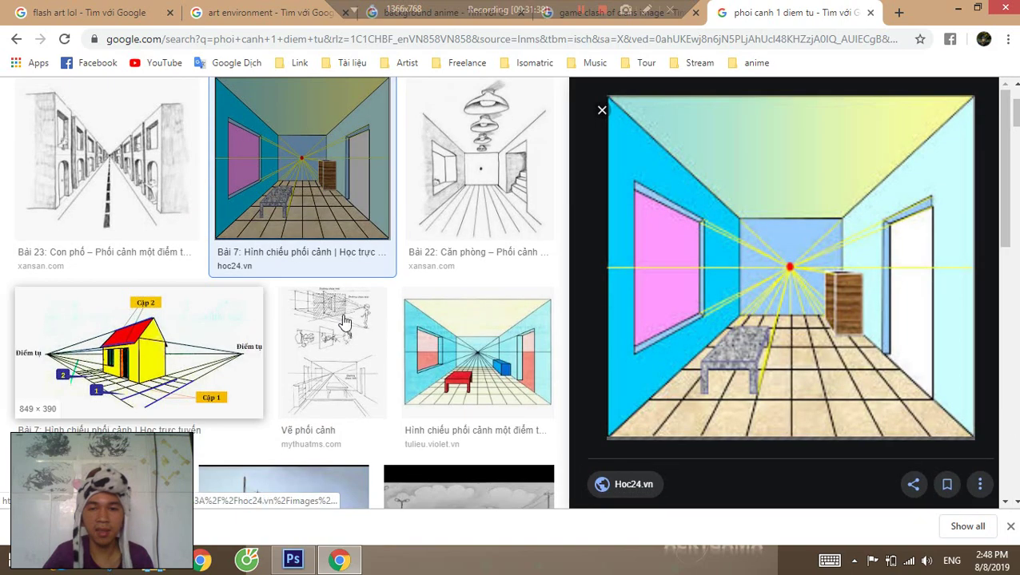
{"action": "scroll", "coordinate": [660, 267], "scroll_direction": "down", "scroll_amount": 5}
{"action": "scroll", "coordinate": [490, 206], "scroll_direction": "down", "scroll_amount": 2}
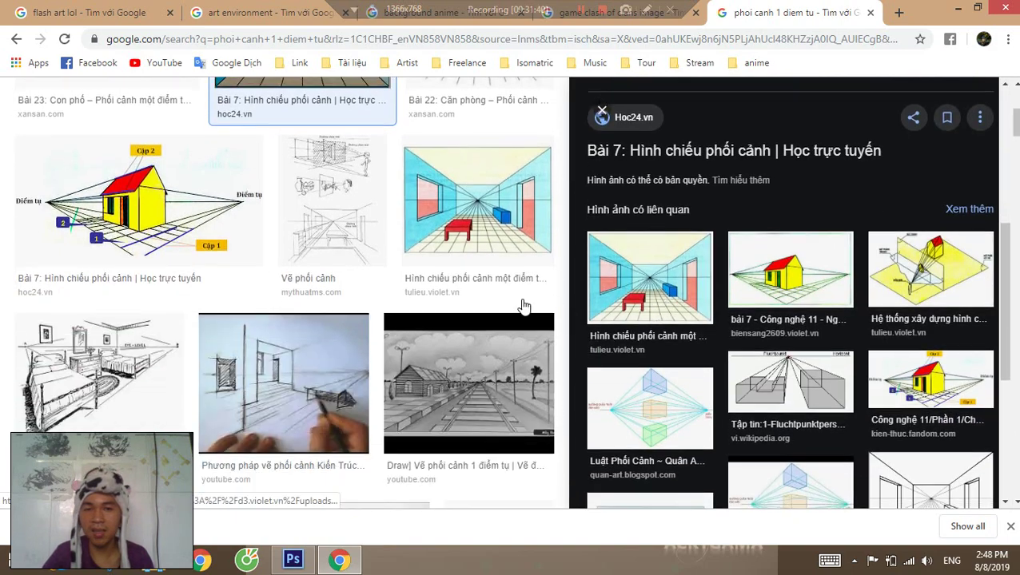
{"action": "left_click", "coordinate": [490, 206]}
{"action": "scroll", "coordinate": [781, 244], "scroll_direction": "down", "scroll_amount": 8}
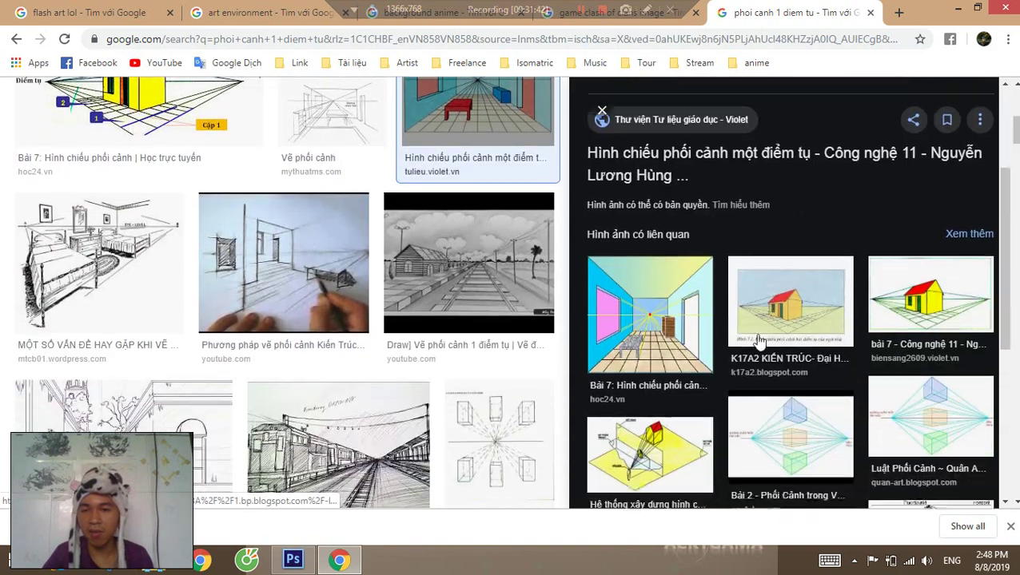
{"action": "left_click", "coordinate": [631, 252]}
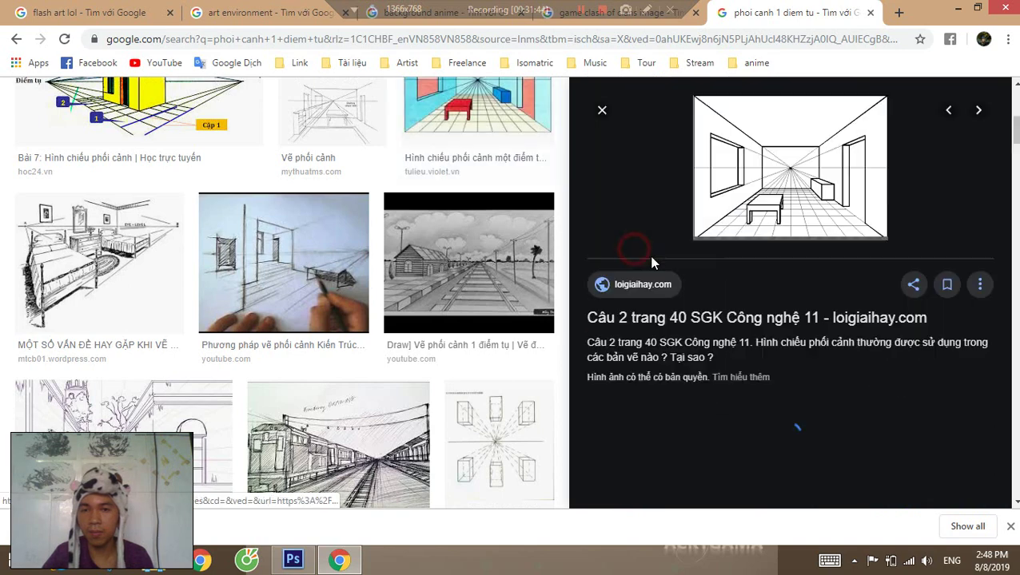
Browse the related images and preview the house with the water reflection, followed by the modern two-storey house sketch.
{"action": "scroll", "coordinate": [711, 374], "scroll_direction": "down", "scroll_amount": 3}
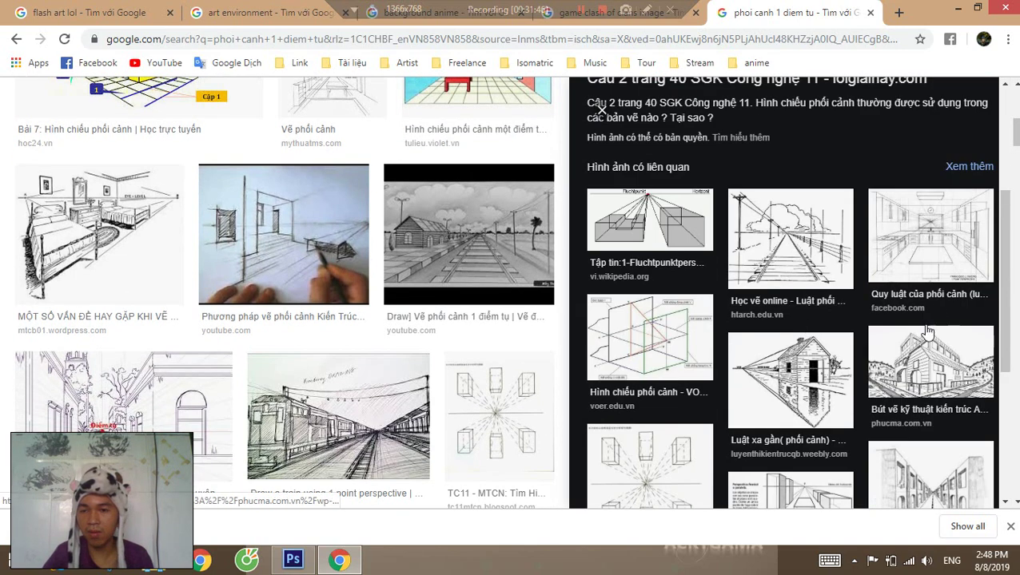
{"action": "scroll", "coordinate": [858, 353], "scroll_direction": "down", "scroll_amount": 3}
{"action": "scroll", "coordinate": [842, 375], "scroll_direction": "down", "scroll_amount": 2}
{"action": "scroll", "coordinate": [799, 280], "scroll_direction": "up", "scroll_amount": 3}
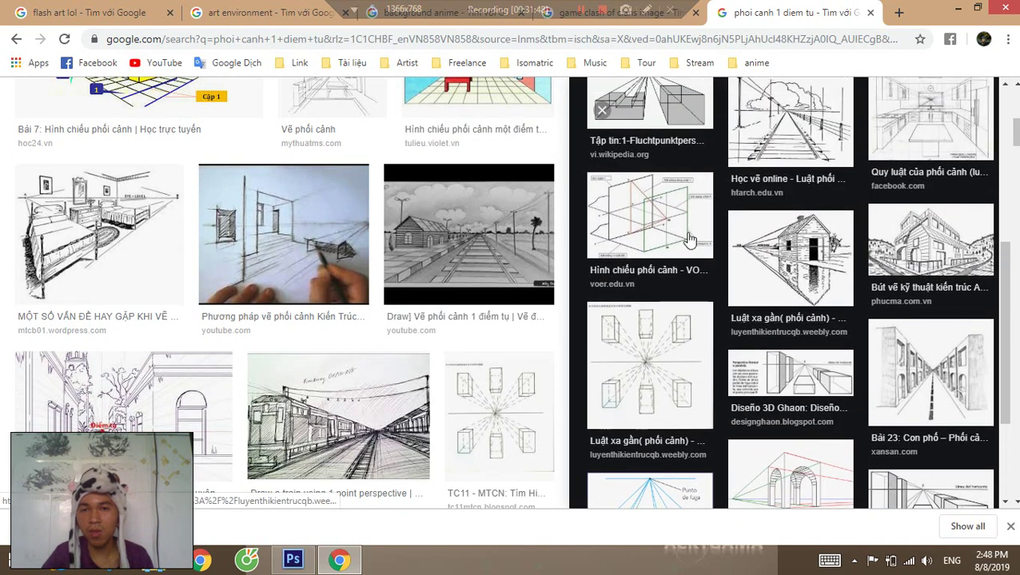
{"action": "left_click", "coordinate": [788, 254]}
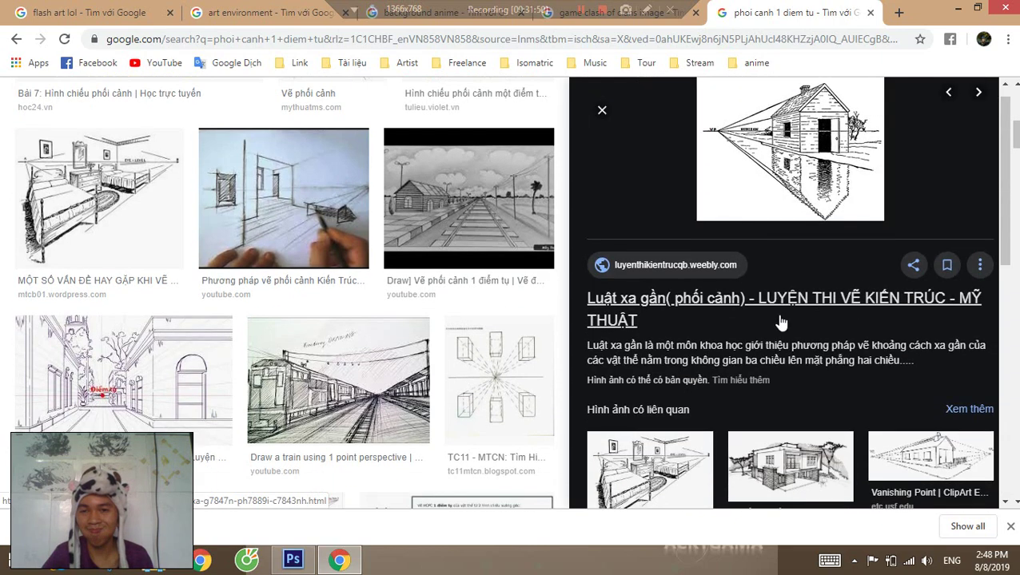
{"action": "scroll", "coordinate": [875, 330], "scroll_direction": "down", "scroll_amount": 3}
{"action": "left_click", "coordinate": [751, 370]}
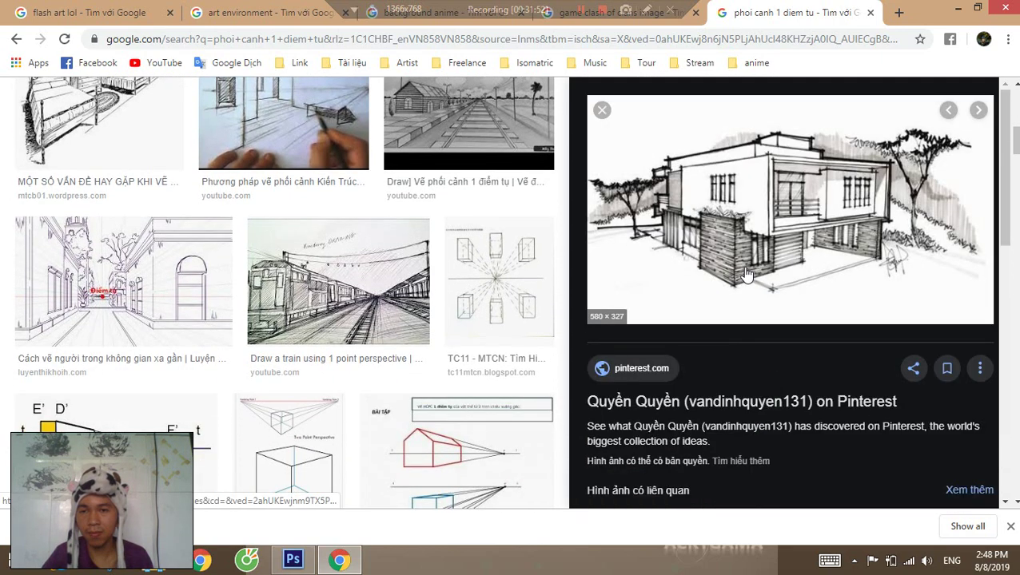
Look through the related architecture sketches and the remaining perspective search results, and return to the first results.
{"action": "scroll", "coordinate": [751, 241], "scroll_direction": "down", "scroll_amount": 3}
{"action": "scroll", "coordinate": [751, 241], "scroll_direction": "down", "scroll_amount": 6}
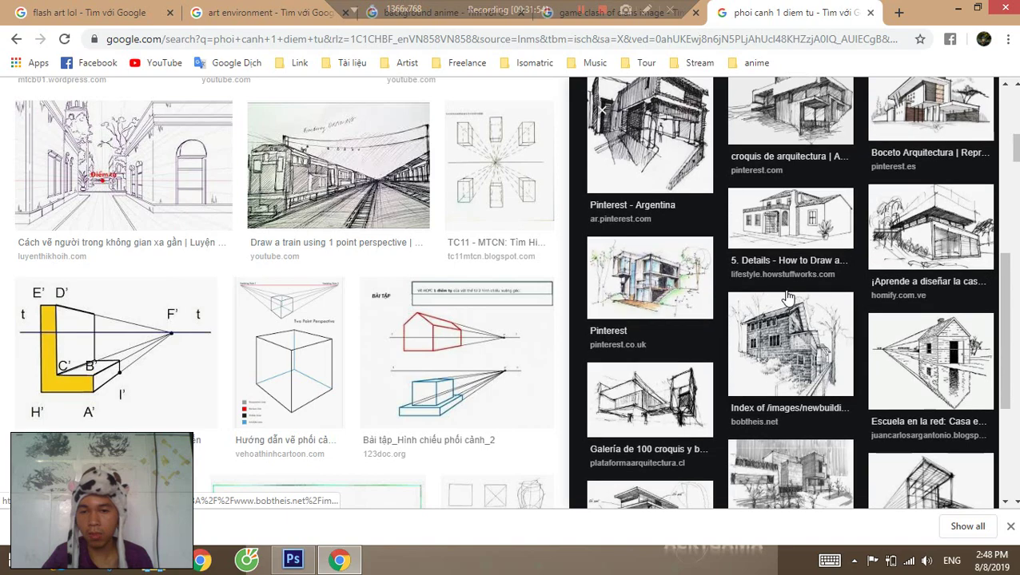
{"action": "scroll", "coordinate": [466, 289], "scroll_direction": "down", "scroll_amount": 10}
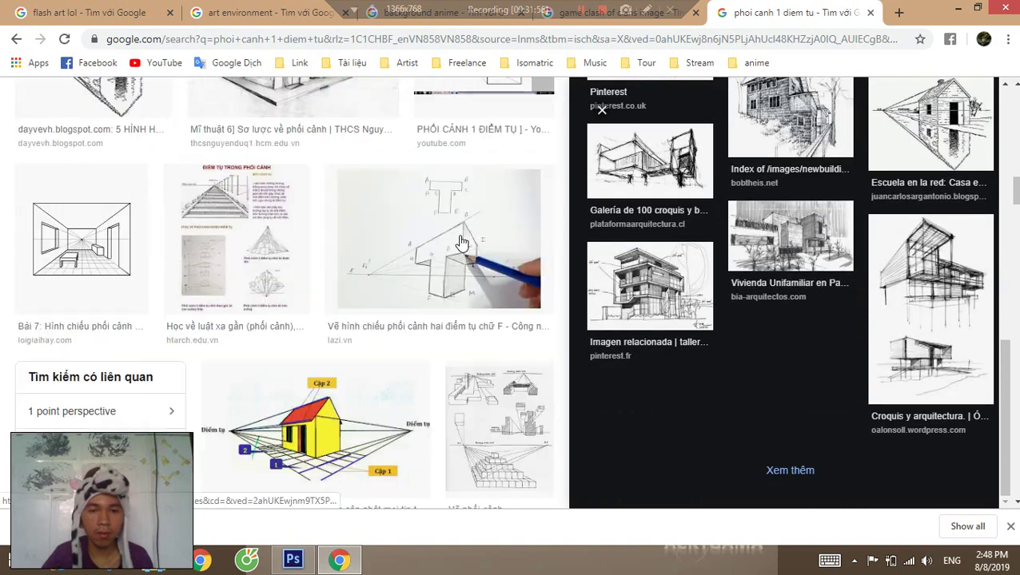
{"action": "scroll", "coordinate": [465, 288], "scroll_direction": "down", "scroll_amount": 10}
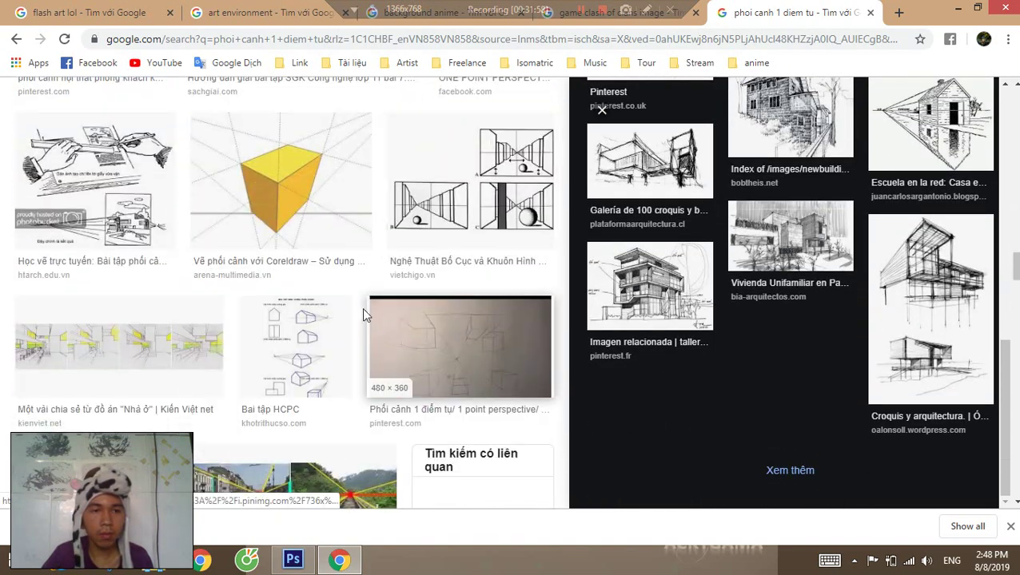
{"action": "scroll", "coordinate": [394, 289], "scroll_direction": "down", "scroll_amount": 10}
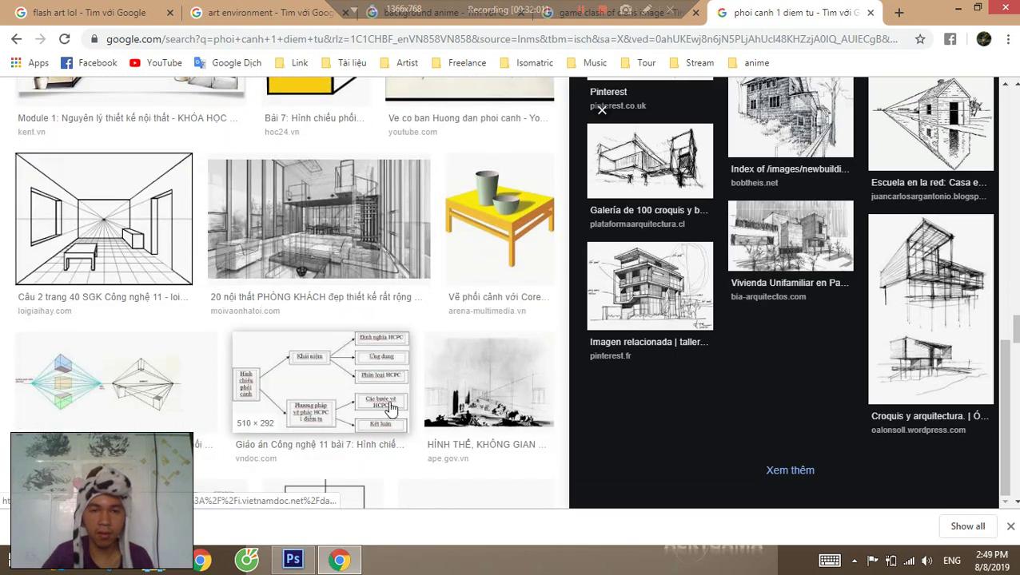
{"action": "scroll", "coordinate": [497, 244], "scroll_direction": "down", "scroll_amount": 1}
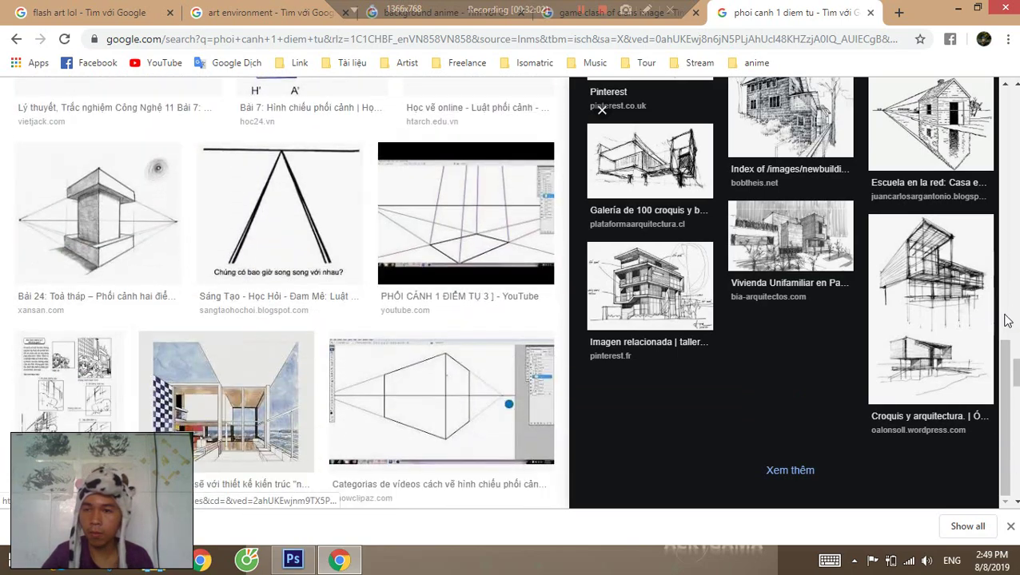
{"action": "scroll", "coordinate": [1008, 320], "scroll_direction": "down", "scroll_amount": 7}
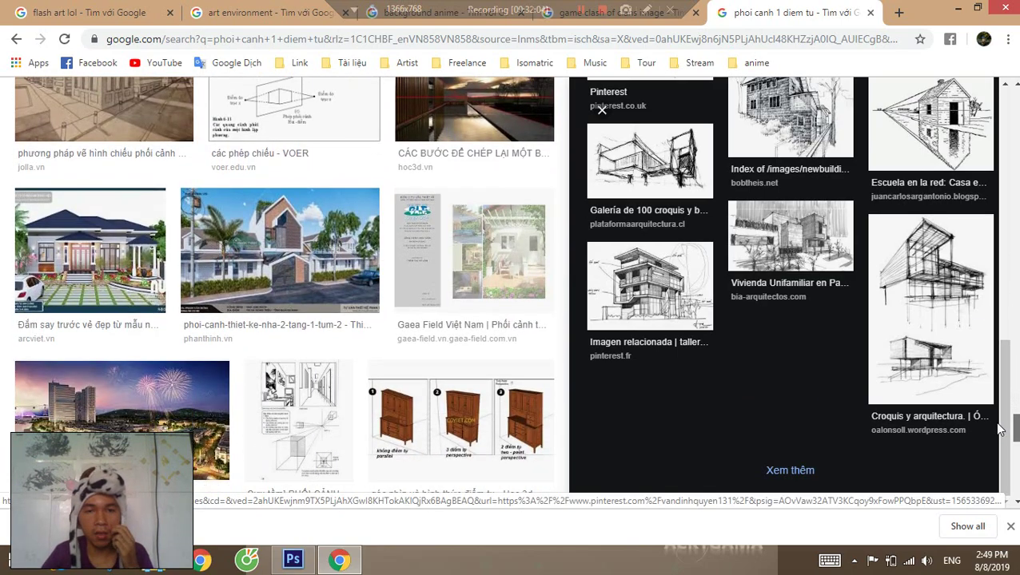
{"action": "scroll", "coordinate": [983, 447], "scroll_direction": "down", "scroll_amount": 10}
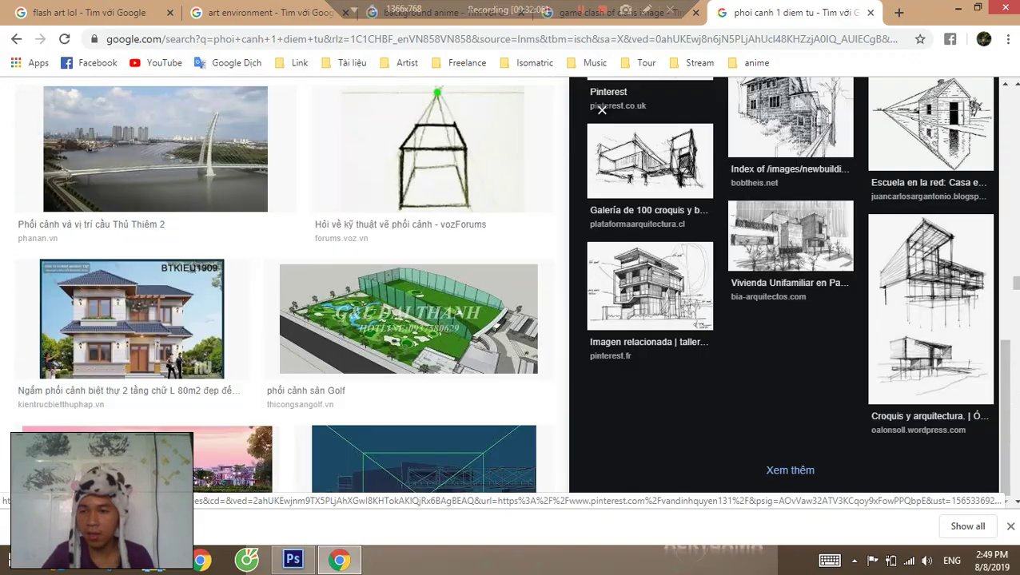
{"action": "left_click_drag", "start_coordinate": [1015, 283], "coordinate": [1018, 183]}
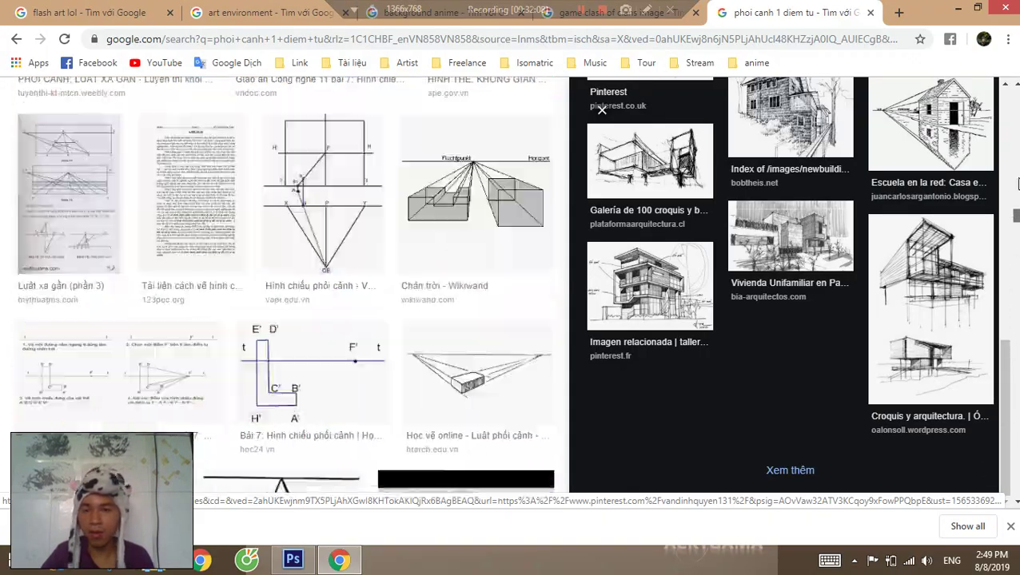
{"action": "scroll", "coordinate": [1017, 183], "scroll_direction": "up", "scroll_amount": 10}
Preview the one-point street drawing and the related room drawing with hanging lamps, and examine their related images.
{"action": "left_click", "coordinate": [159, 318]}
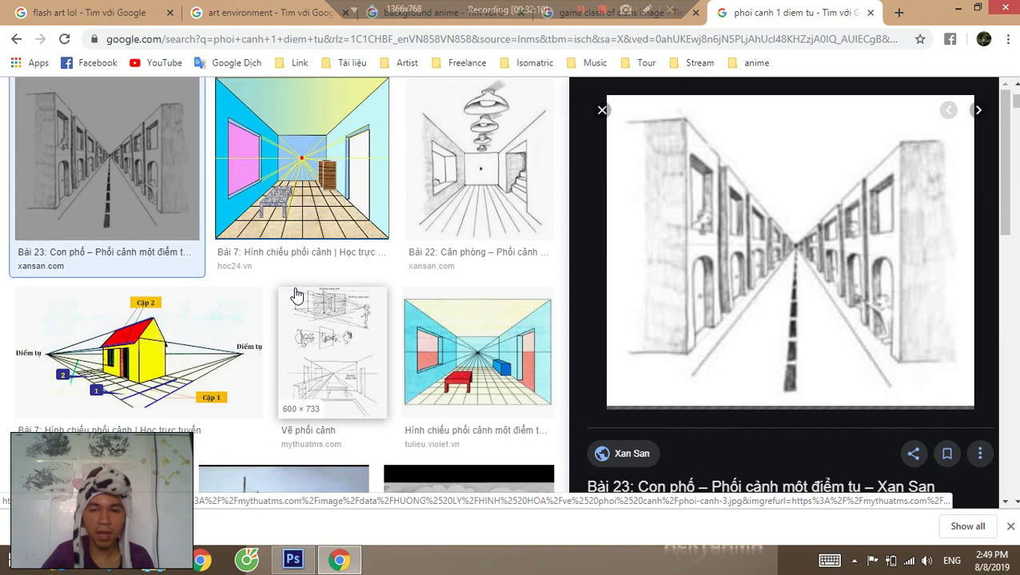
{"action": "scroll", "coordinate": [879, 383], "scroll_direction": "down", "scroll_amount": 4}
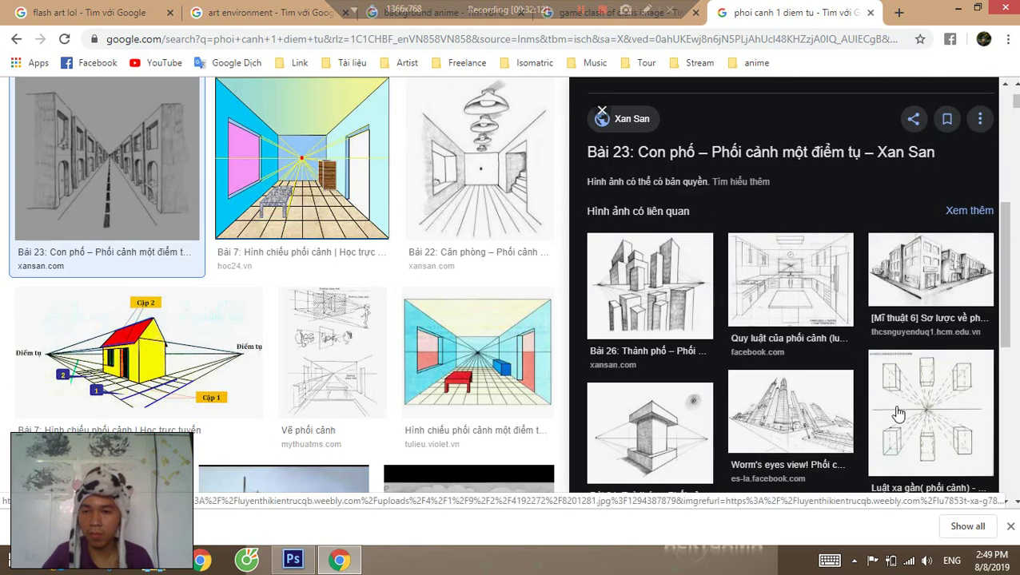
{"action": "scroll", "coordinate": [879, 383], "scroll_direction": "down", "scroll_amount": 4}
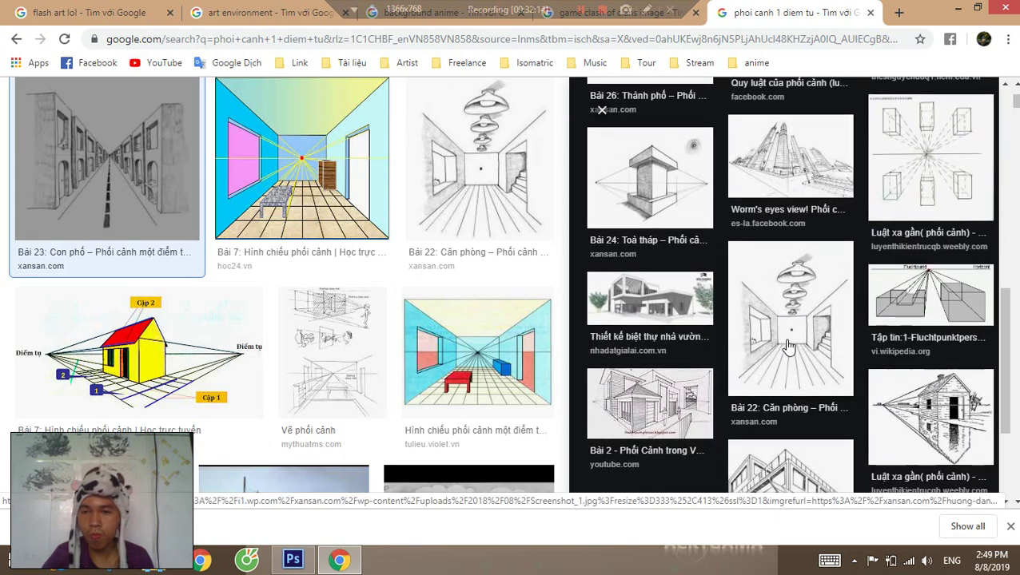
{"action": "scroll", "coordinate": [789, 346], "scroll_direction": "down", "scroll_amount": 2}
{"action": "left_click", "coordinate": [799, 231]}
{"action": "scroll", "coordinate": [848, 281], "scroll_direction": "down", "scroll_amount": 6}
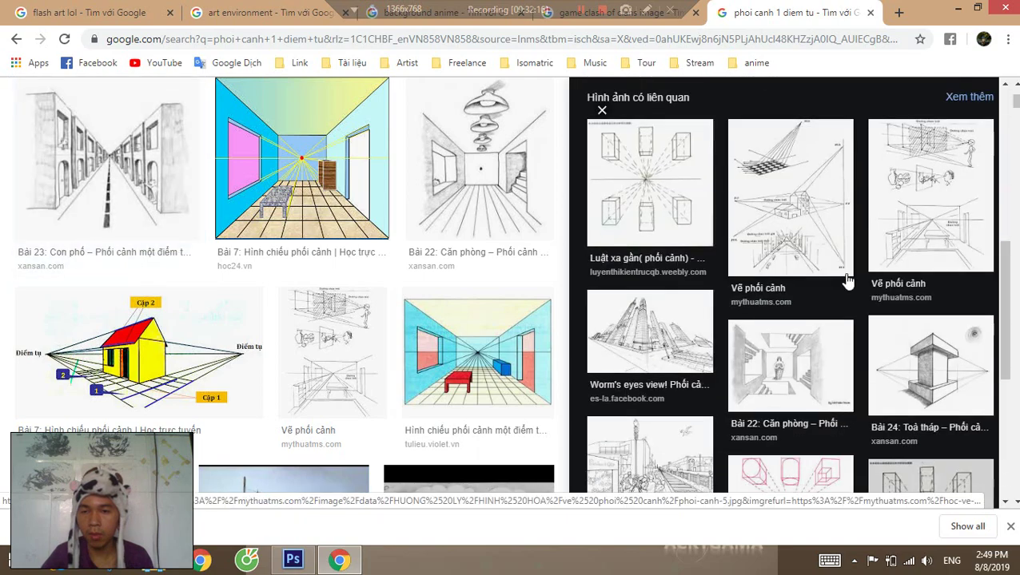
{"action": "scroll", "coordinate": [815, 351], "scroll_direction": "down", "scroll_amount": 4}
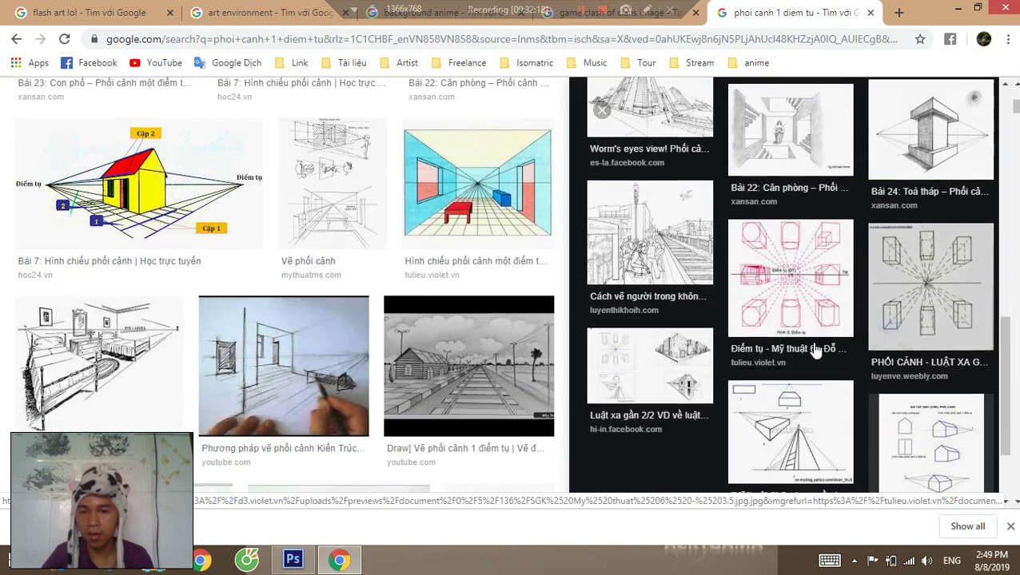
Preview the railway drawing with people on the platform from luyenthikhoih.com and examine it and its related images.
{"action": "left_click", "coordinate": [671, 256]}
{"action": "scroll", "coordinate": [832, 300], "scroll_direction": "down", "scroll_amount": 5}
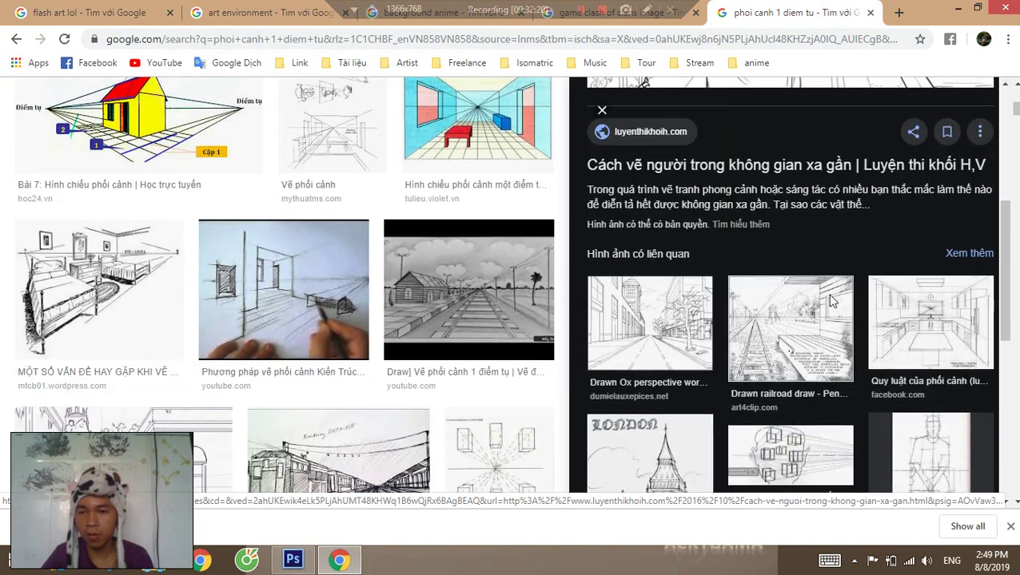
{"action": "scroll", "coordinate": [832, 301], "scroll_direction": "down", "scroll_amount": 2}
{"action": "scroll", "coordinate": [832, 392], "scroll_direction": "up", "scroll_amount": 6}
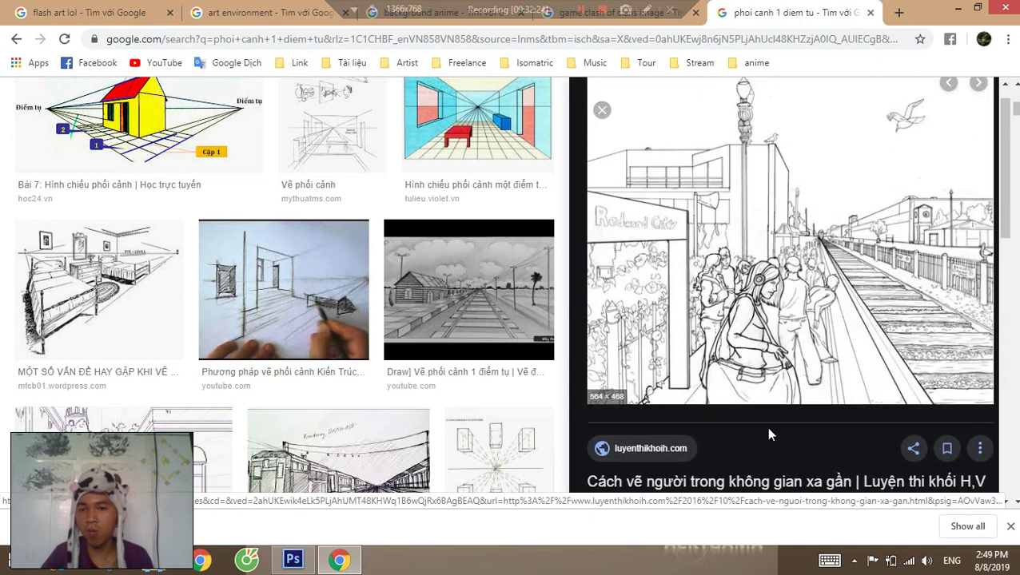
{"action": "scroll", "coordinate": [769, 435], "scroll_direction": "down", "scroll_amount": 6}
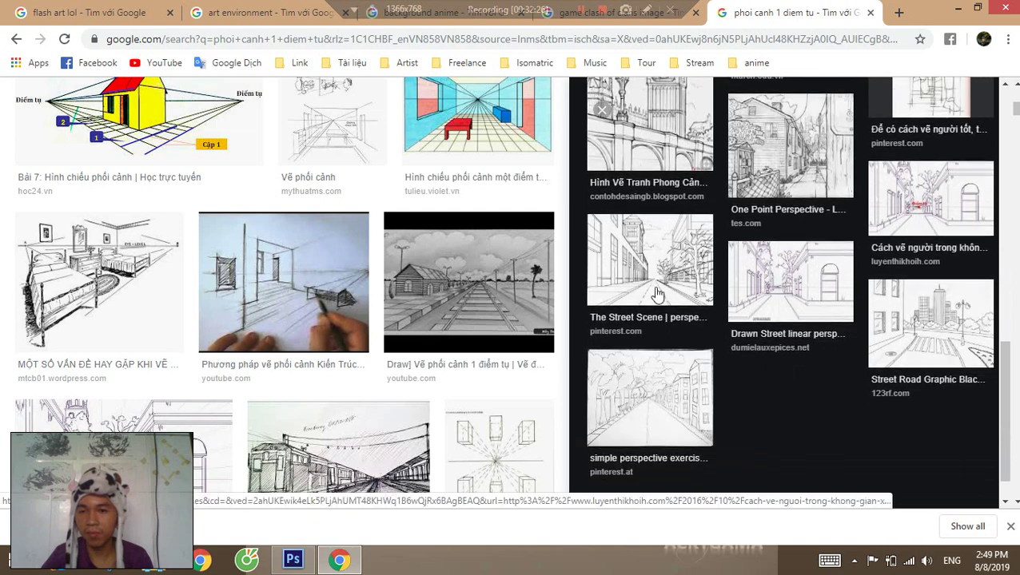
Preview the related "The Street Scene" drawing and the interior outline office sketch from dreamstime.com.
{"action": "left_click", "coordinate": [656, 295]}
{"action": "scroll", "coordinate": [767, 310], "scroll_direction": "down", "scroll_amount": 6}
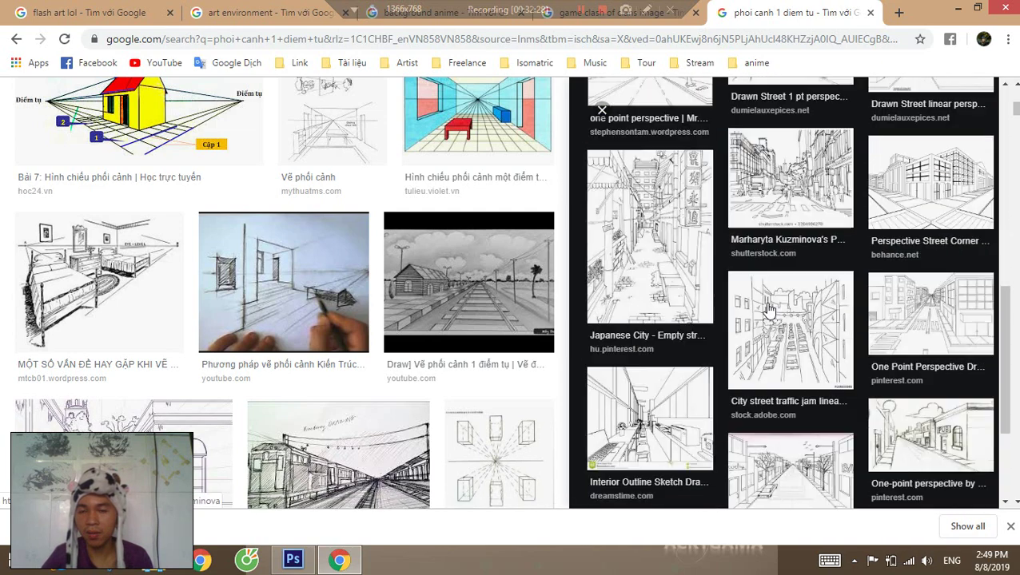
{"action": "scroll", "coordinate": [767, 320], "scroll_direction": "down", "scroll_amount": 2}
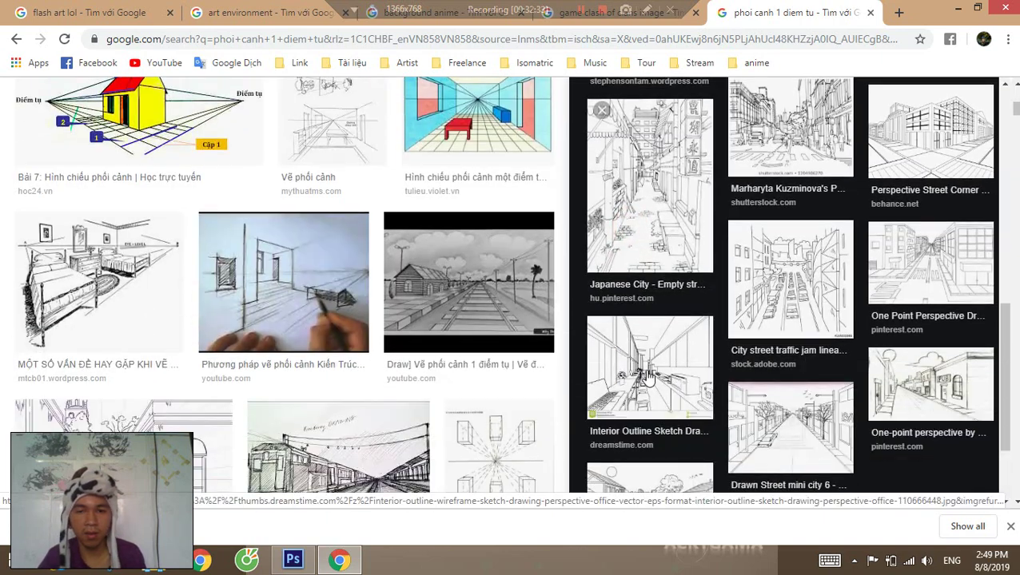
{"action": "left_click", "coordinate": [648, 378]}
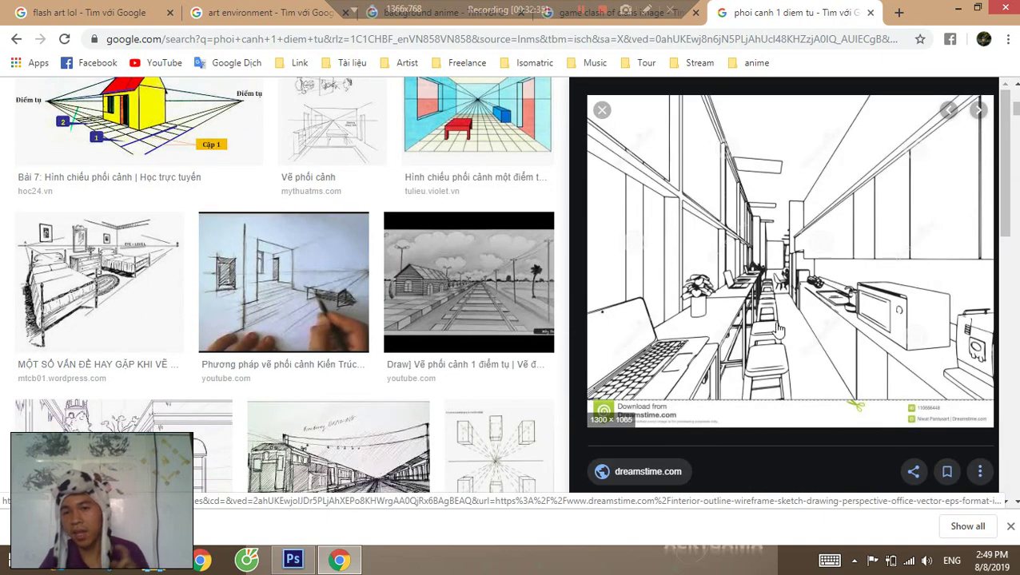